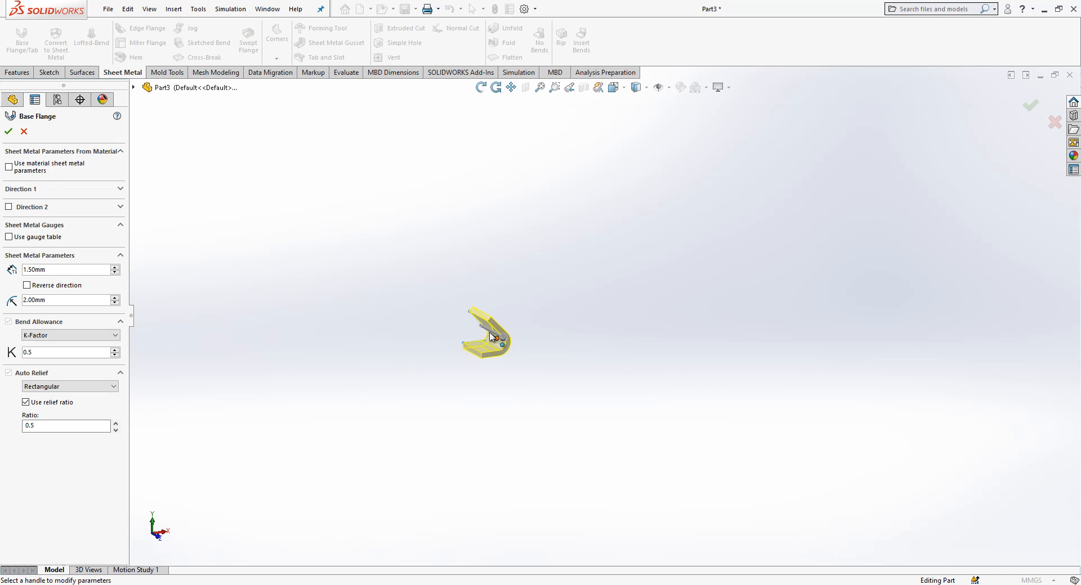
Create the base flange with a mid-plane depth of 15 mm and a bend radius of 1 mm.
left_click(30, 191)
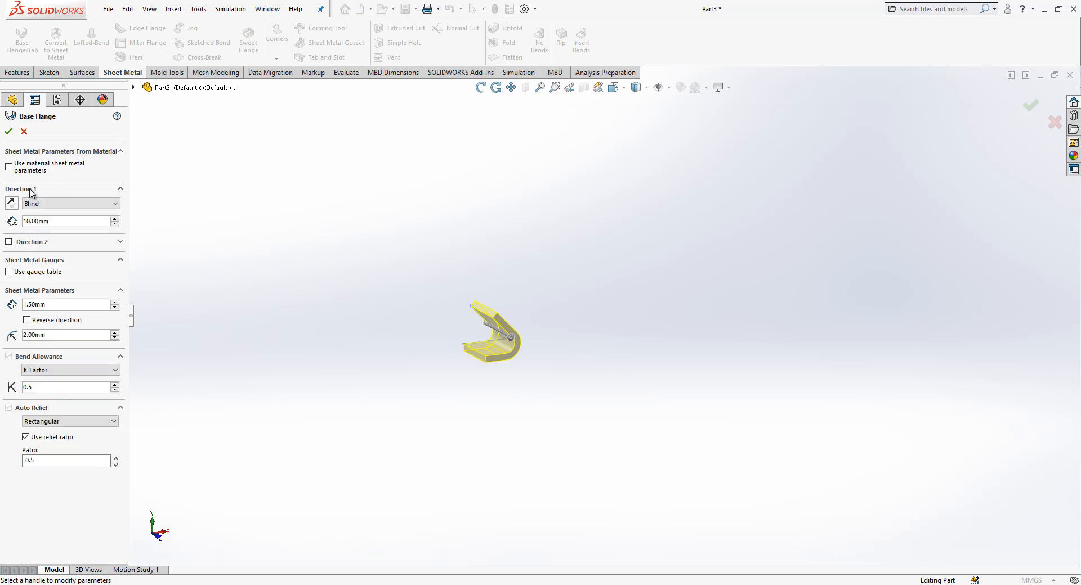
left_click(35, 202)
left_click(52, 240)
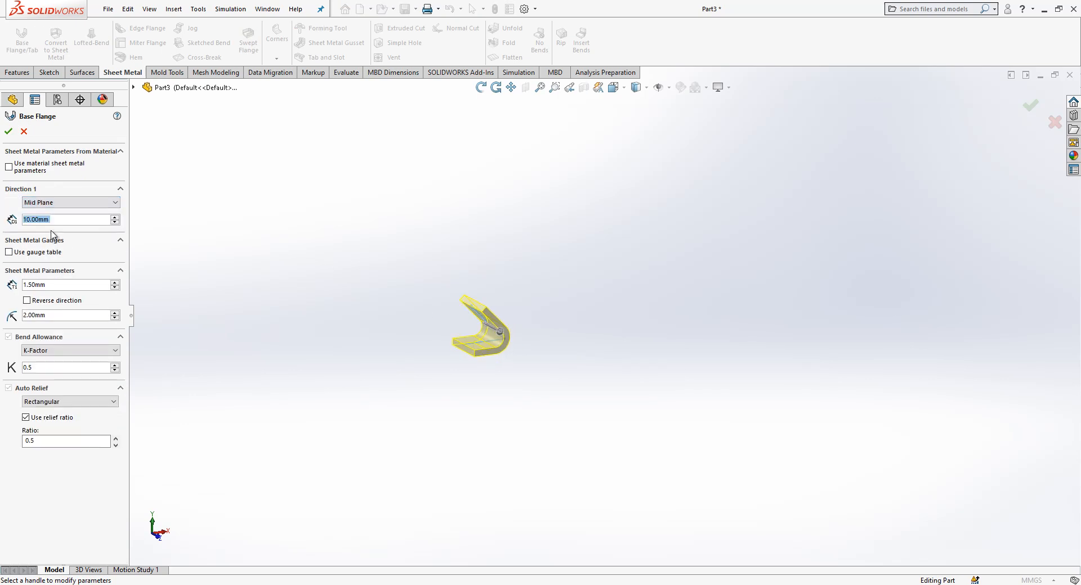
type("15")
key("Return")
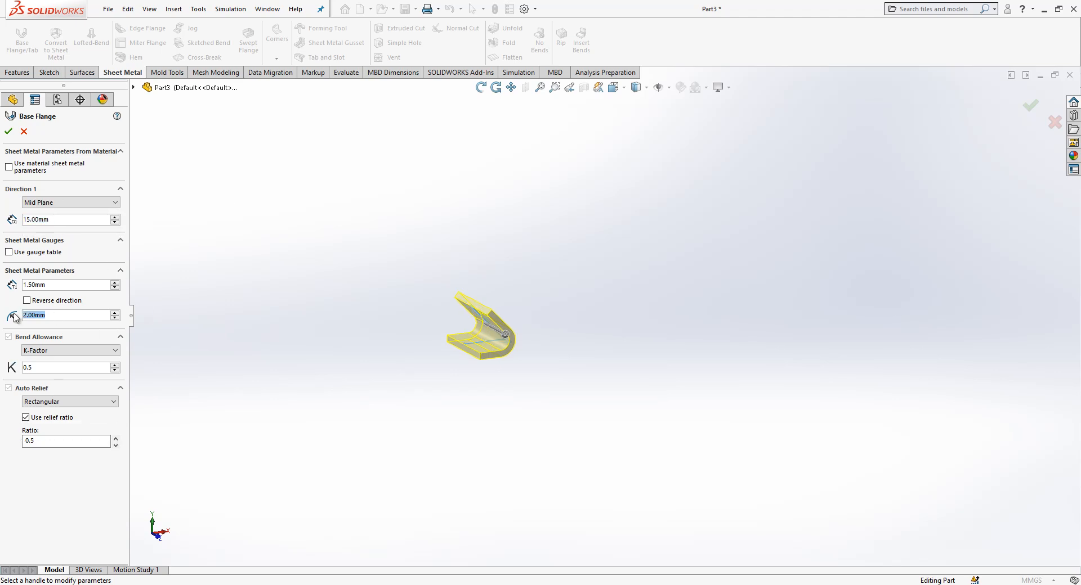
type("1")
key("Return")
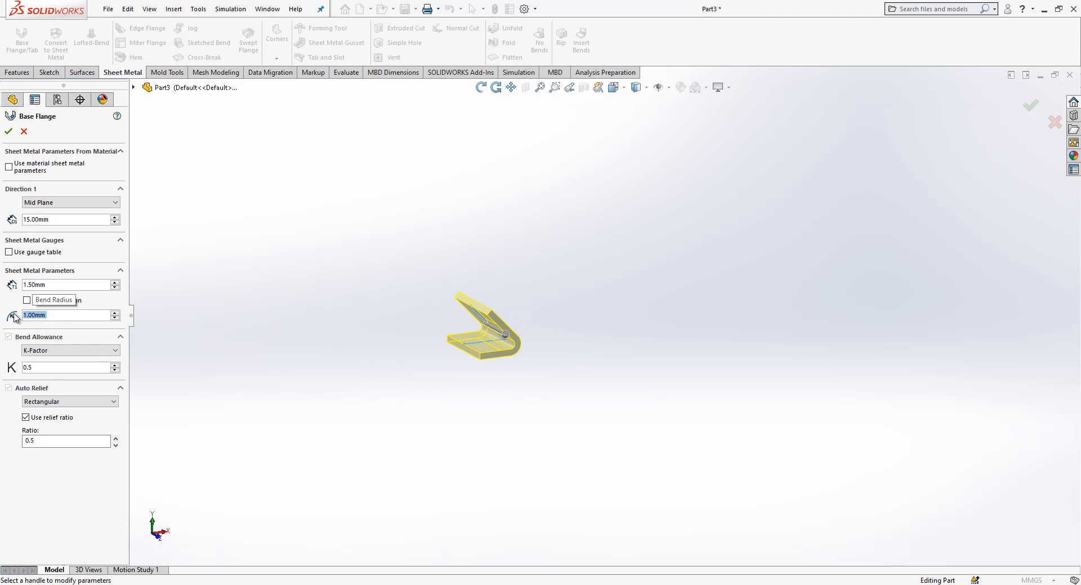
key("Return")
Start a sketch on the inner face of the lower flange leg, viewed square to that face.
scroll(569, 365, "down", 3)
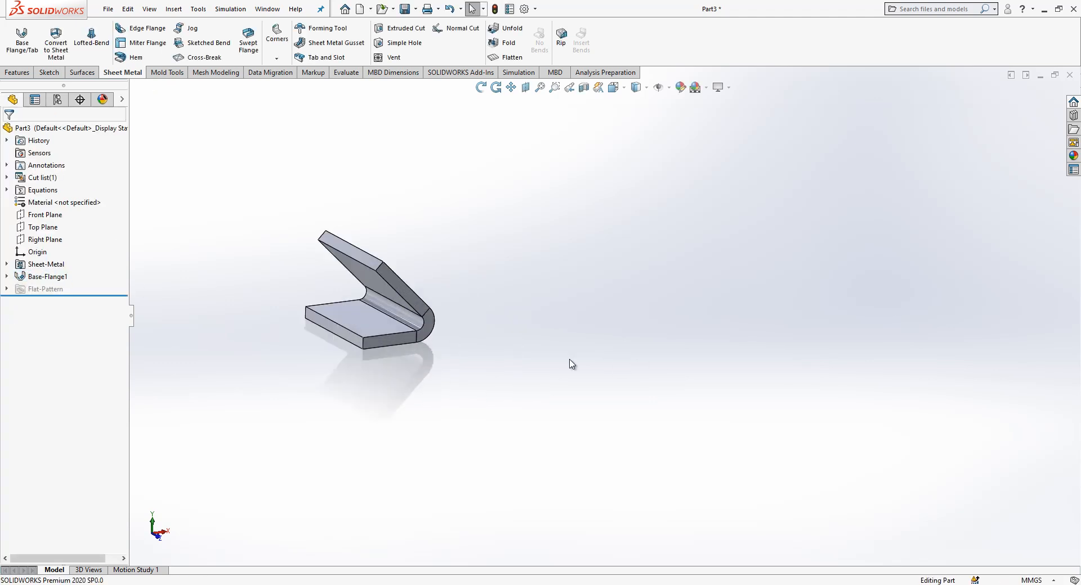
left_click(371, 330)
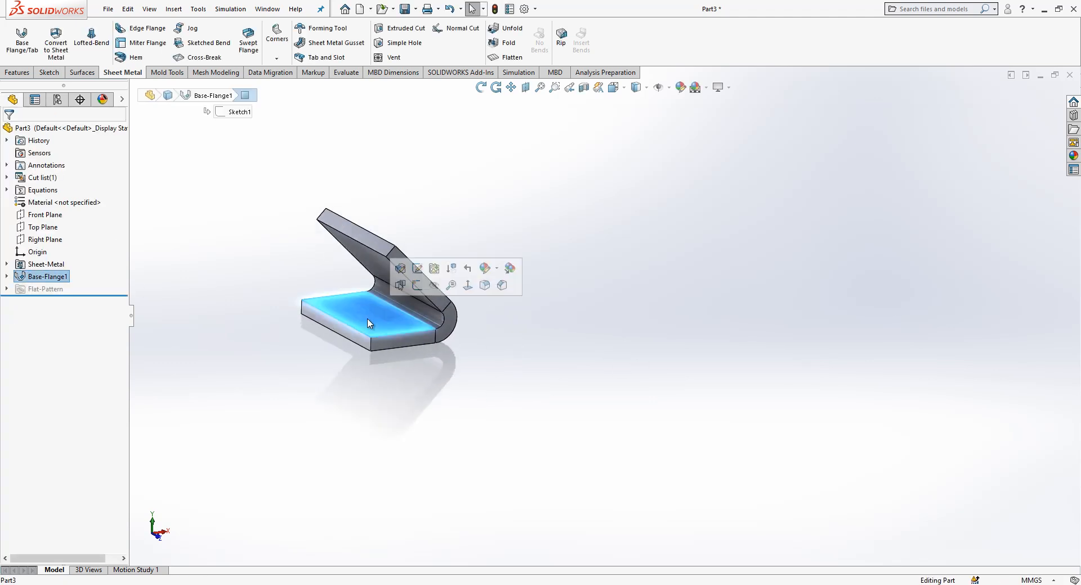
left_click(416, 286)
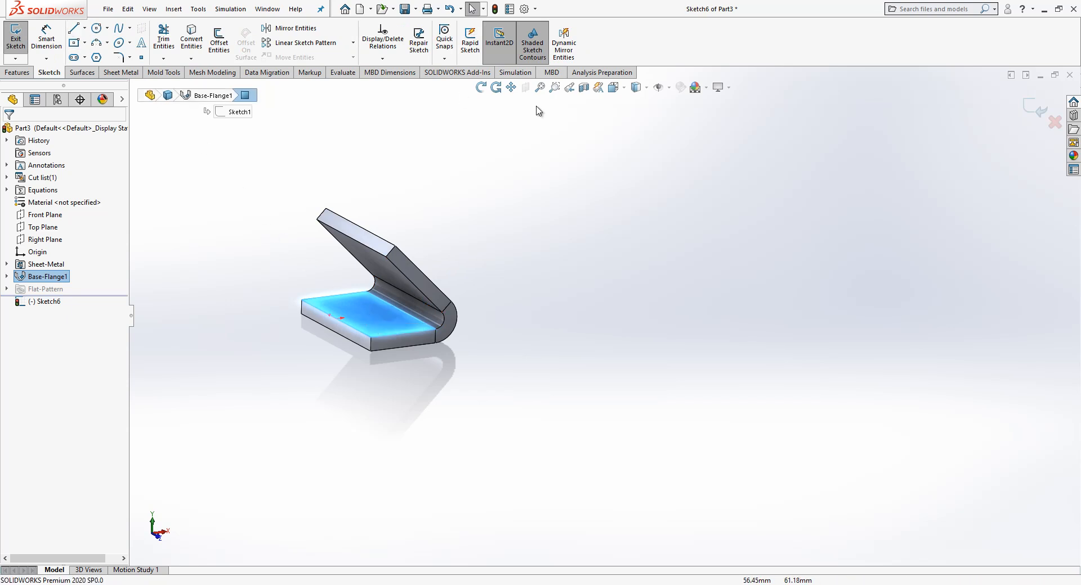
key("space")
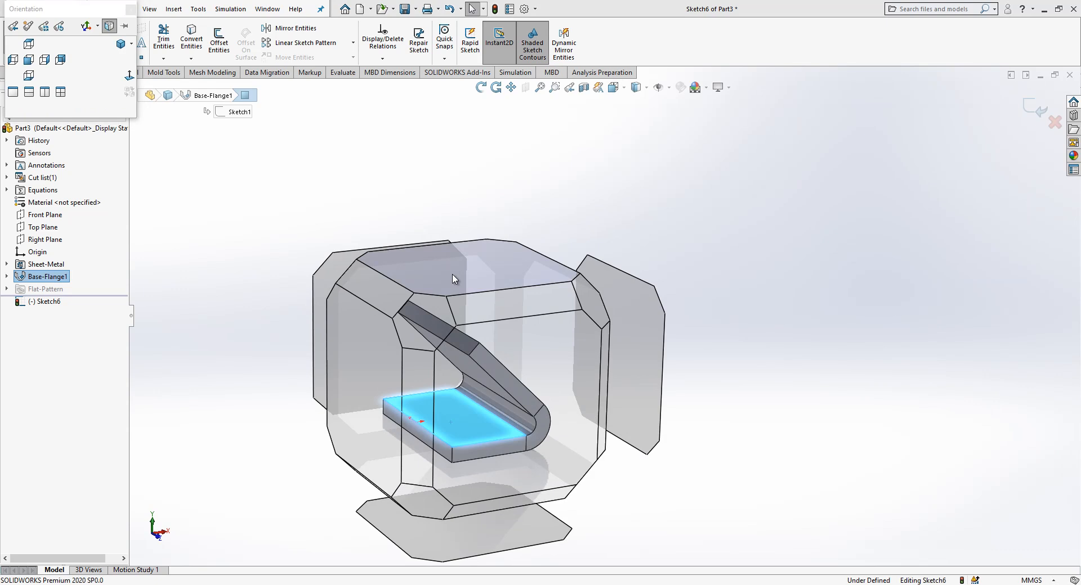
left_click(451, 275)
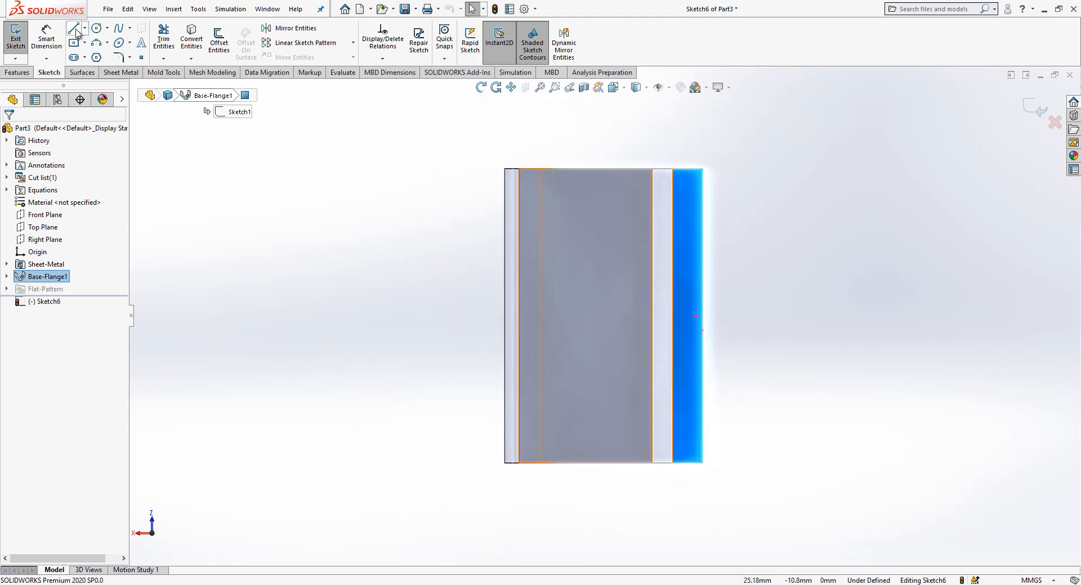
Sketch a sloped line from the face's upper corner, a tangent arc, a vertical line and a horizontal construction line about 12 mm long to the origin.
left_click(73, 27)
left_click(702, 168)
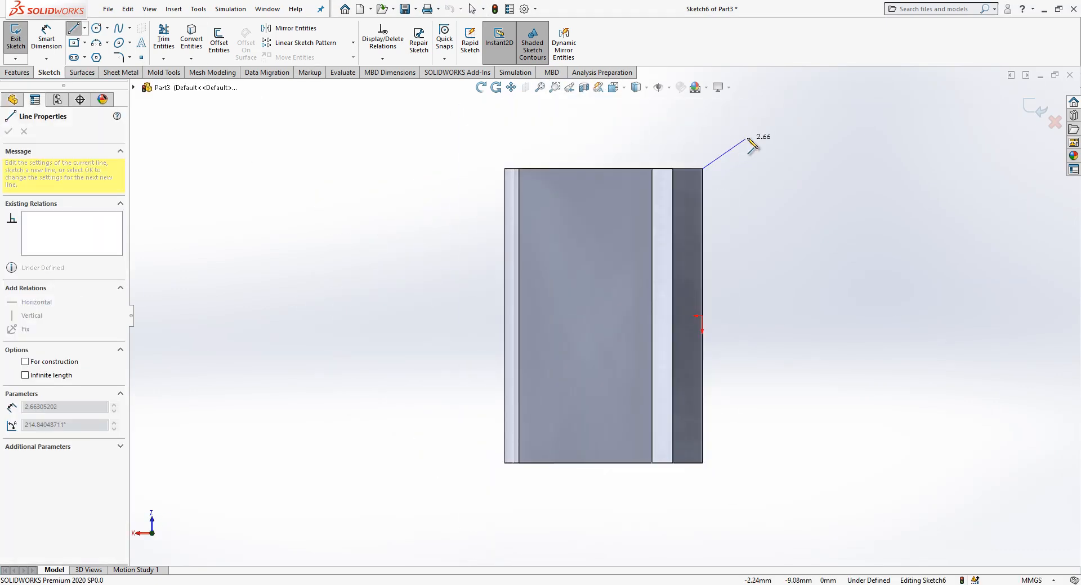
left_click(827, 106)
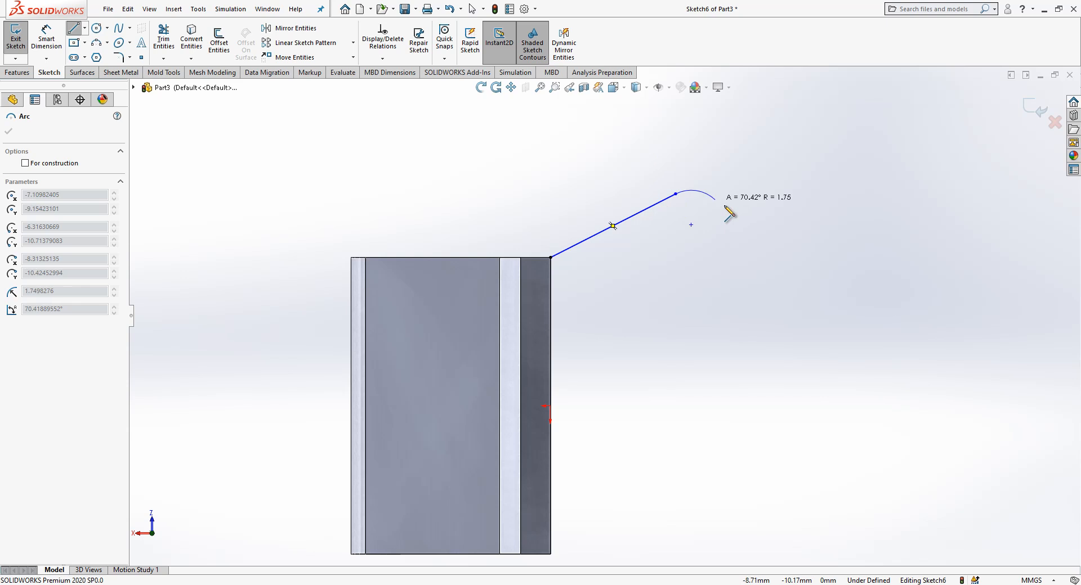
left_click(786, 240)
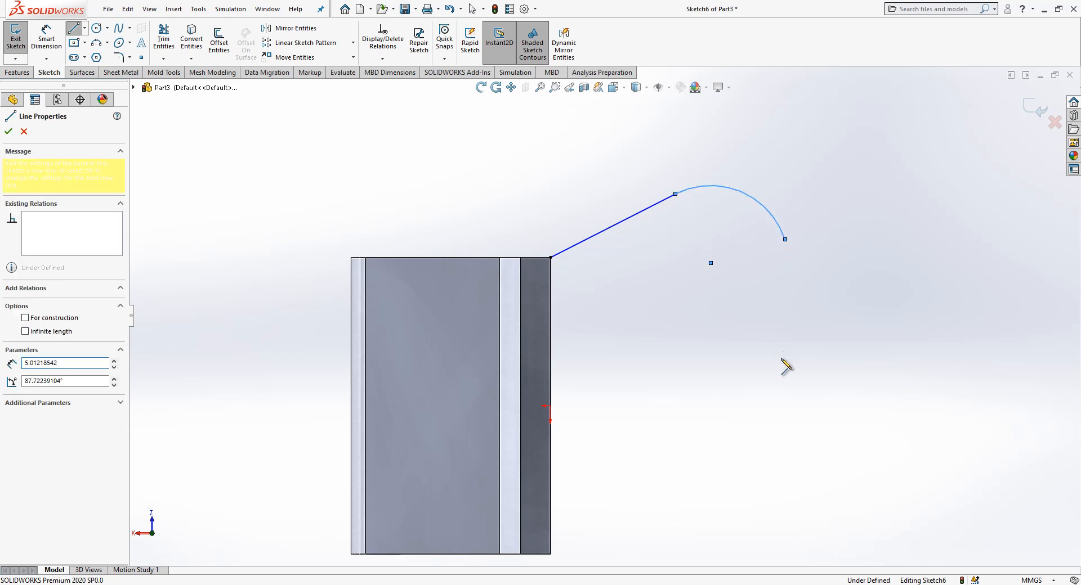
left_click(785, 405)
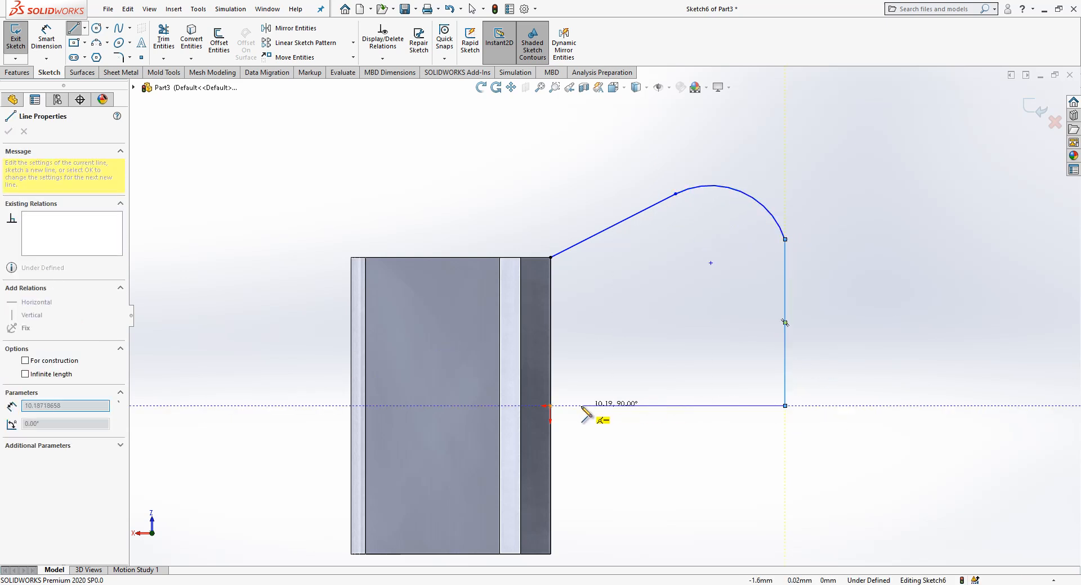
left_click(550, 405)
key("Escape")
scroll(619, 394, "up", 3)
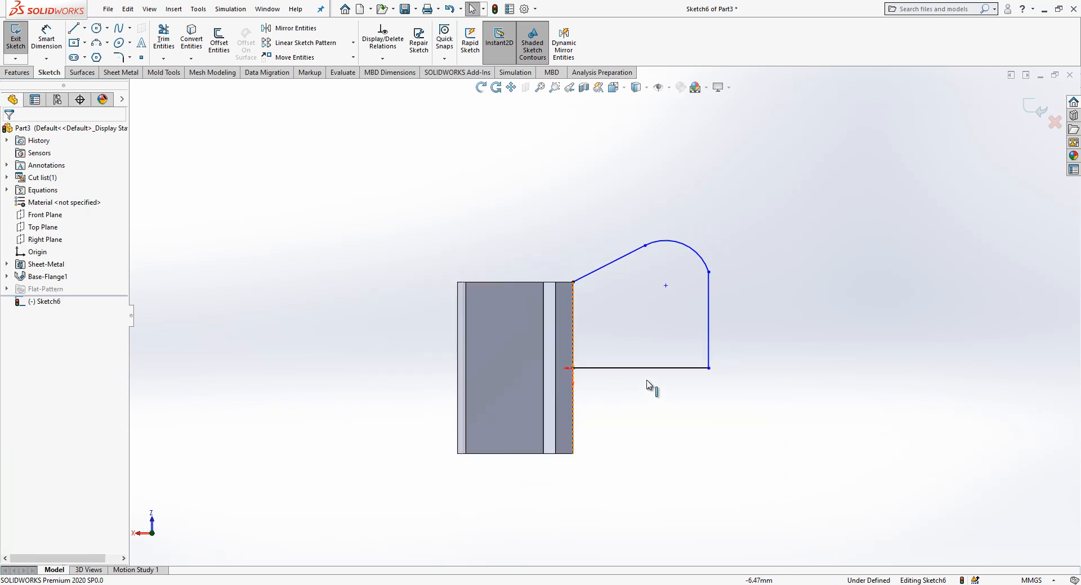
left_click(667, 368)
left_click(707, 337)
Sketch the matching lower half with a sloped line from the lower corner, an arc of about 3.9 mm radius and a vertical line to the construction line's end.
scroll(767, 398, "down", 2)
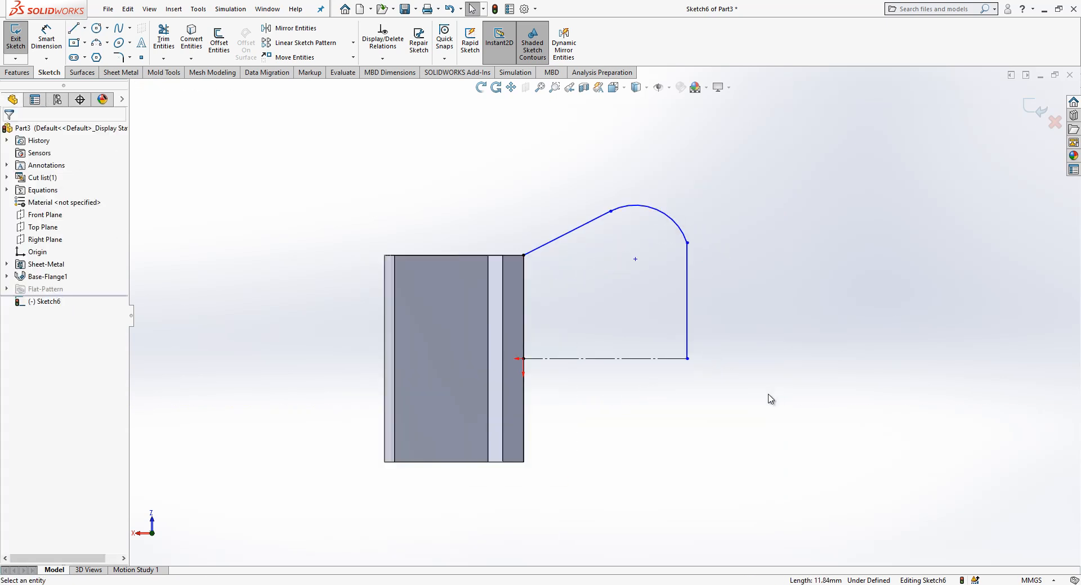
left_click(75, 31)
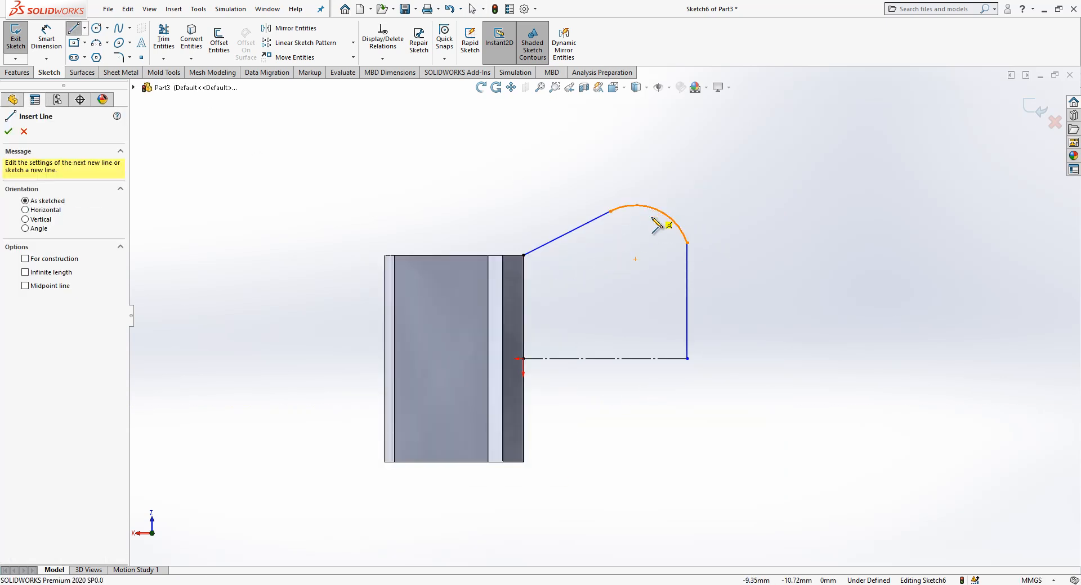
left_click(524, 462)
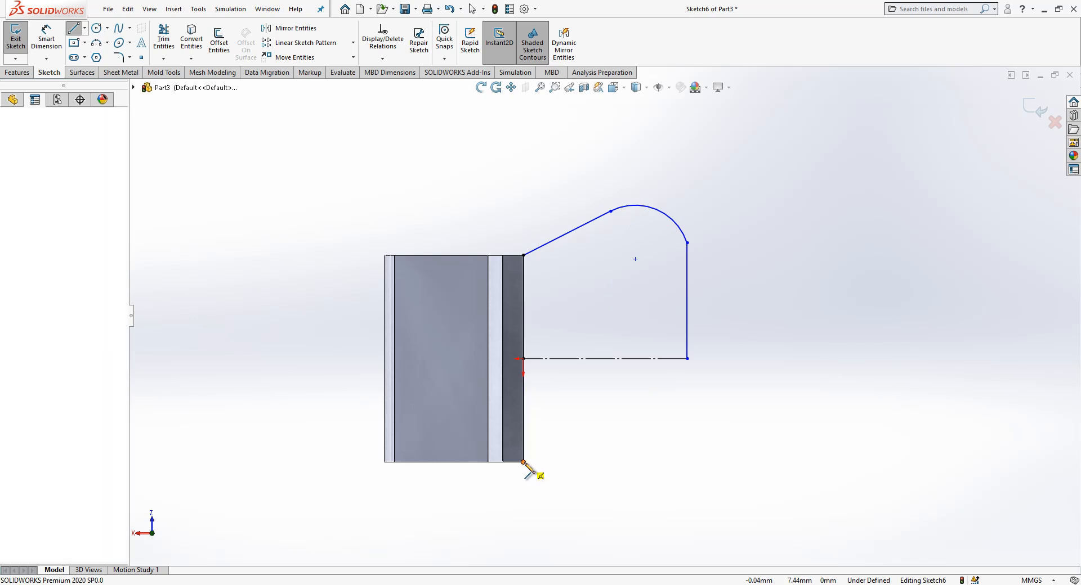
left_click(611, 509)
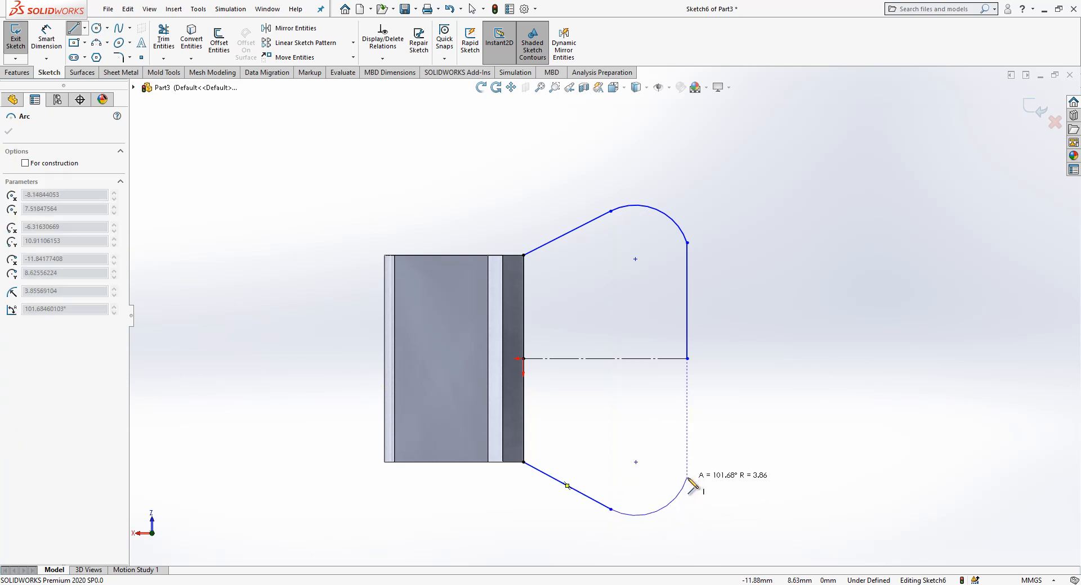
left_click(687, 478)
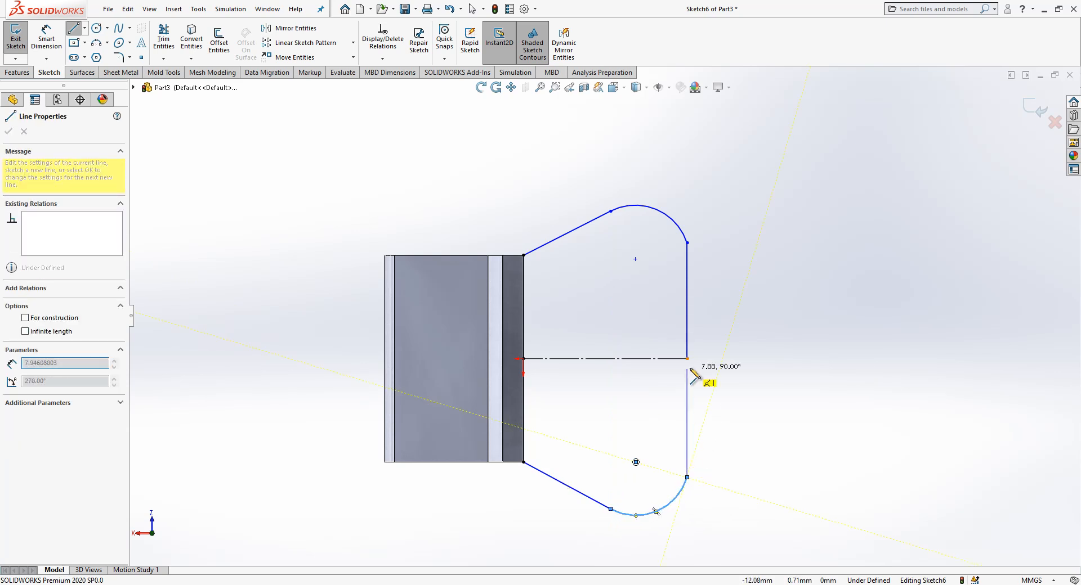
left_click(687, 358)
key("Escape")
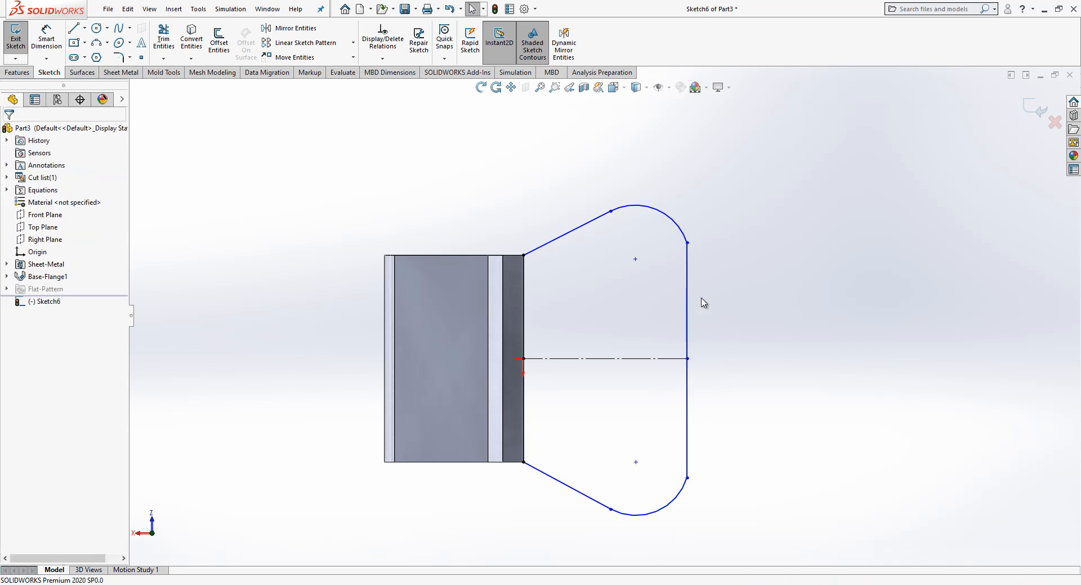
Make the upper and lower arcs tangent to their adjoining vertical lines.
left_click(689, 260)
left_click(683, 240, "ctrl")
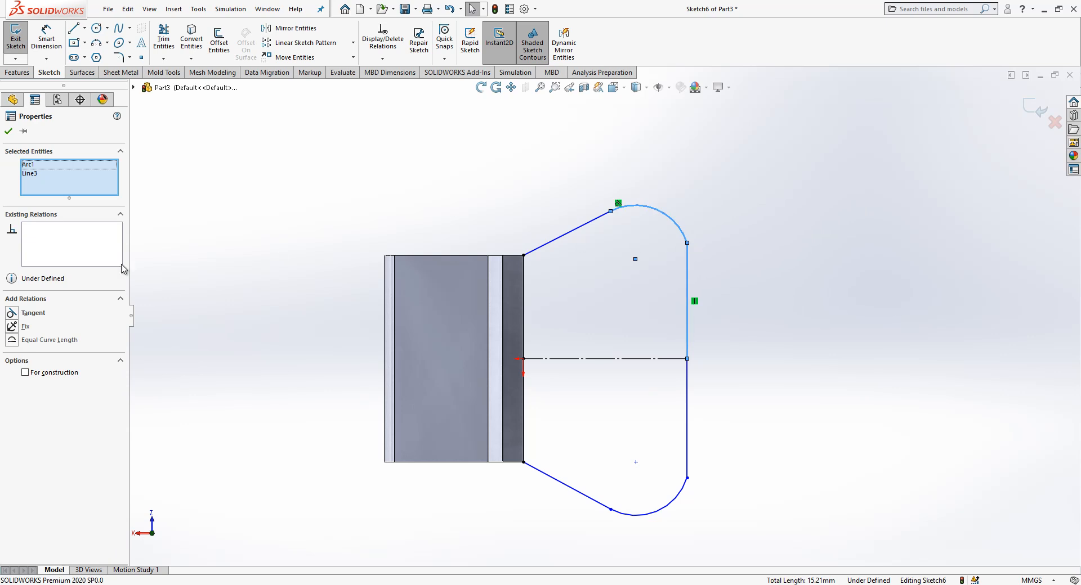
left_click(834, 327)
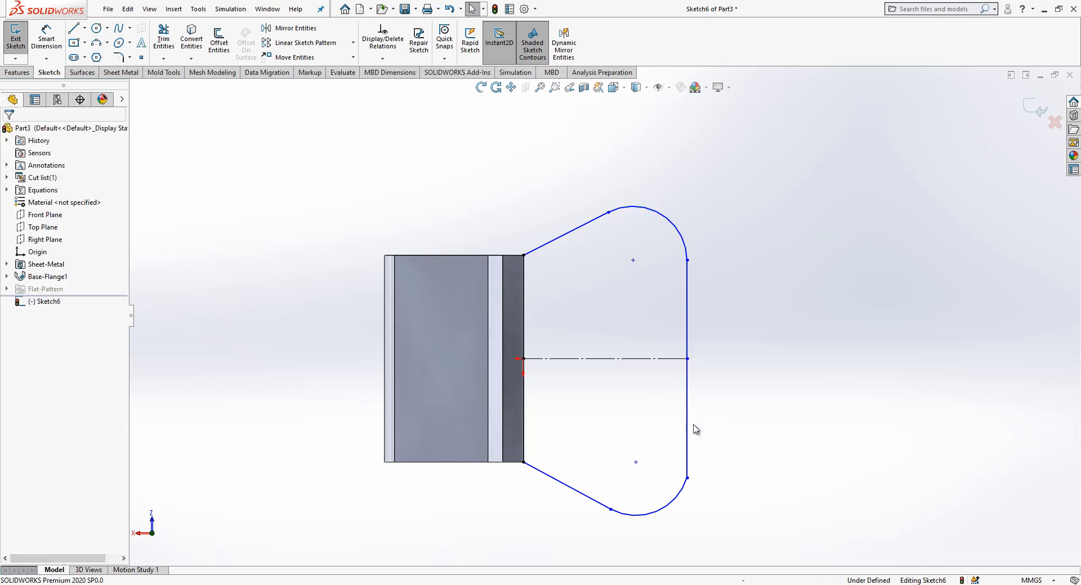
left_click(686, 478)
left_click(681, 491, "ctrl")
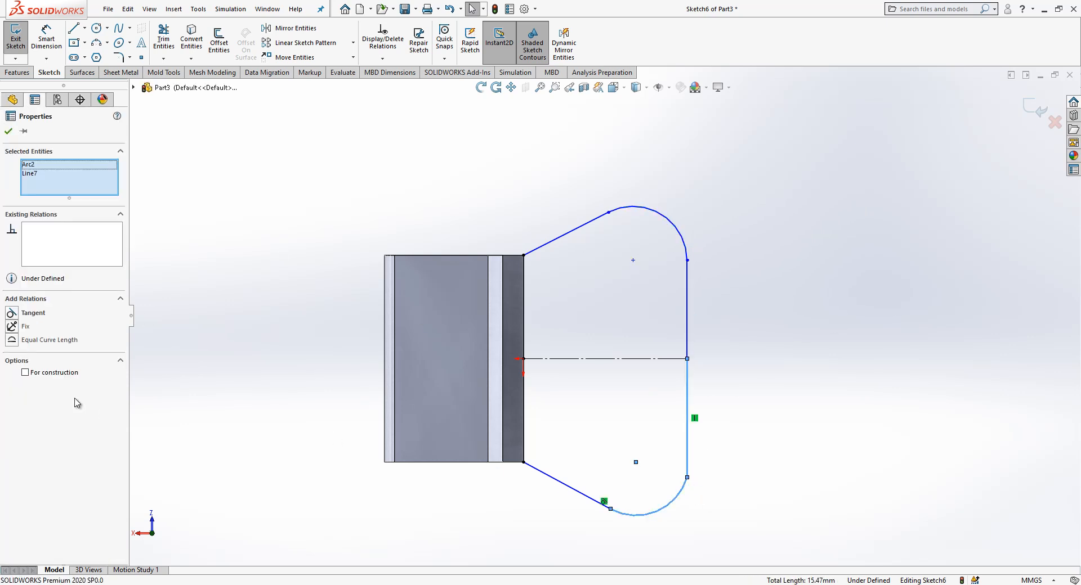
left_click(31, 314)
left_click(744, 426)
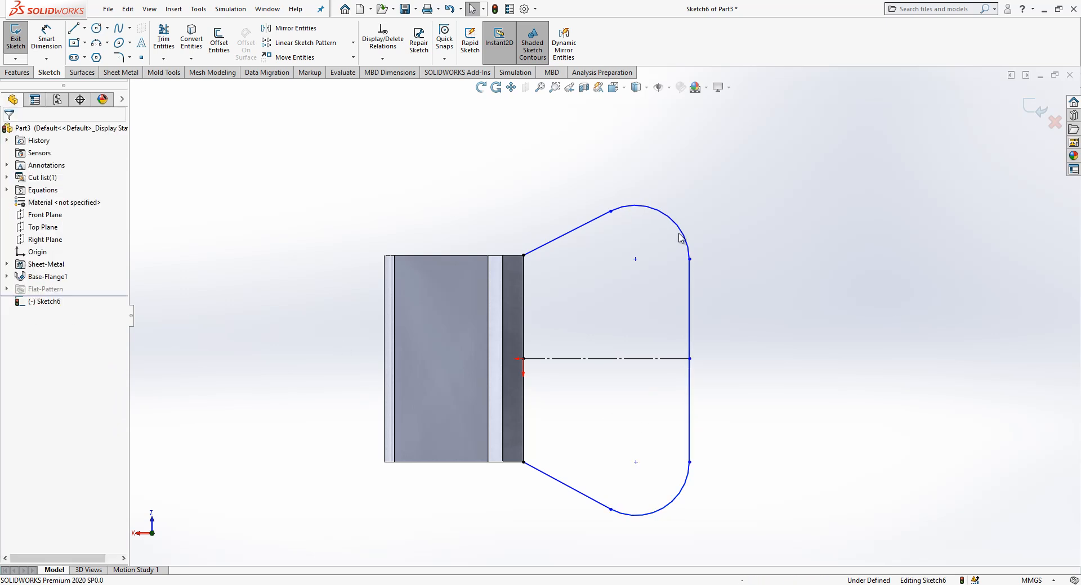
Make the two arcs equal and the two sloped lines symmetric about the horizontal construction line.
left_click(681, 249)
left_click(684, 490, "ctrl")
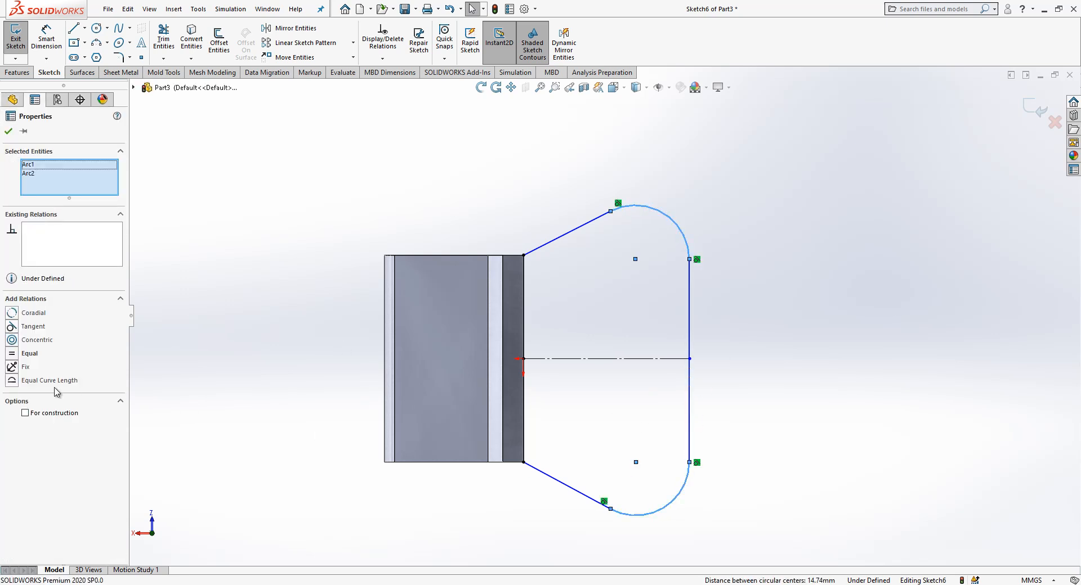
left_click(28, 354)
left_click(607, 174)
left_click_drag(606, 163, 557, 534)
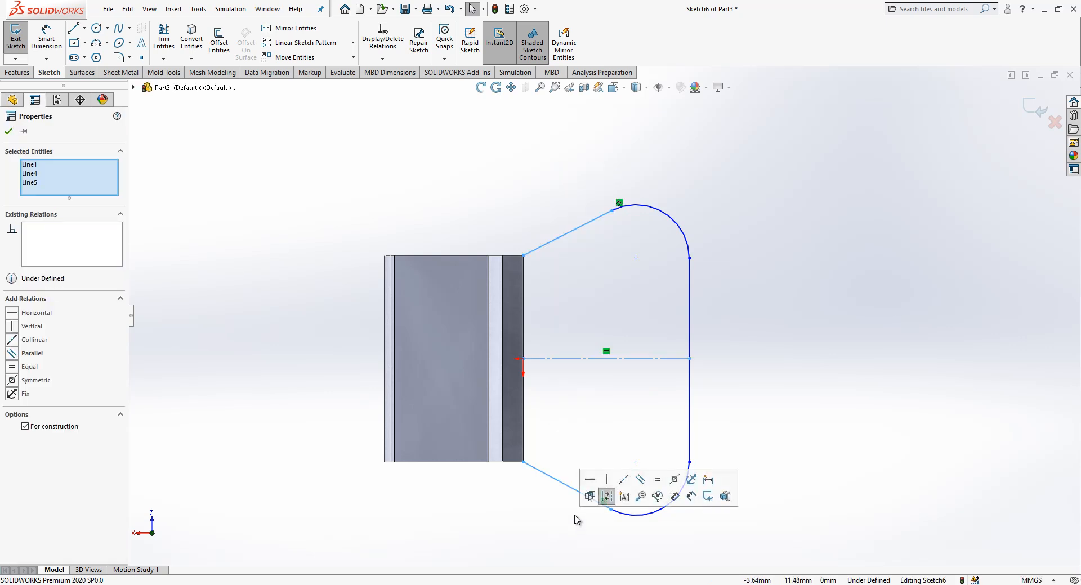
left_click(24, 381)
left_click(706, 353)
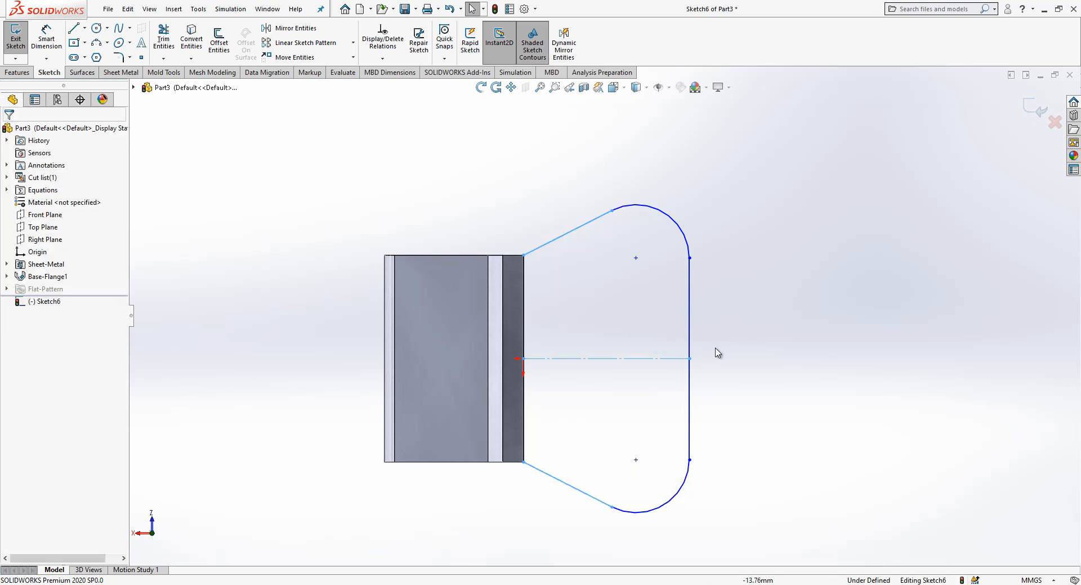
Close the profile with a vertical line along the flange edge between the starting points of the two sloped lines.
key("l")
left_click(524, 255)
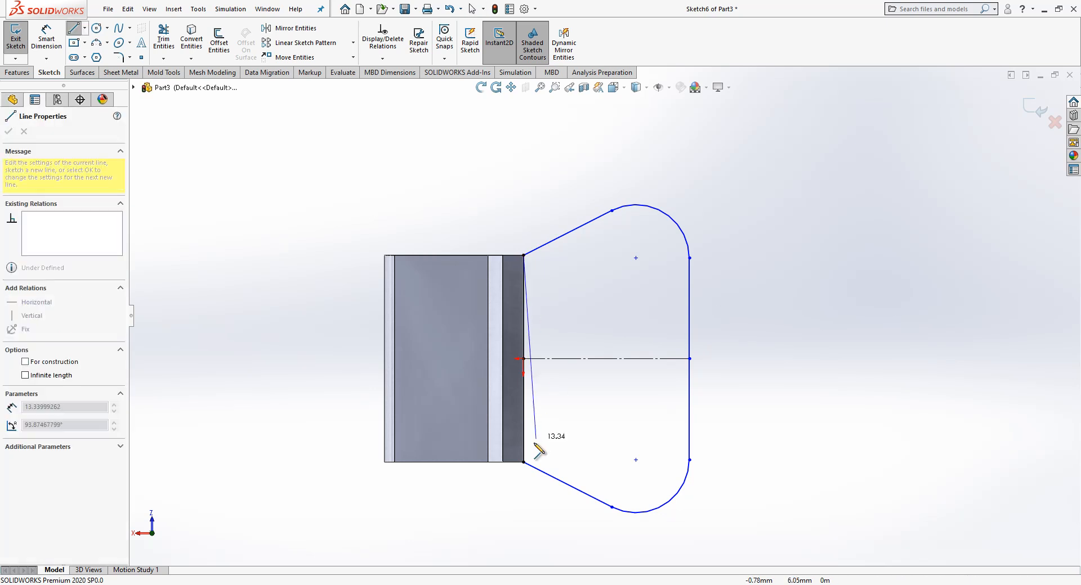
left_click(524, 462)
Dimension the angle between the upper sloped line and the construction line as 30°.
left_click(47, 41)
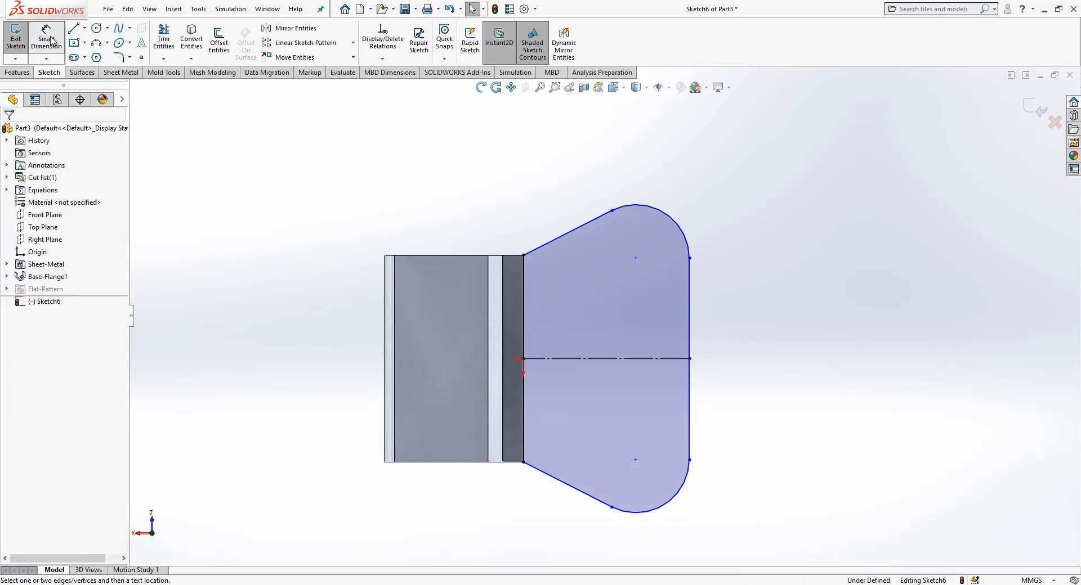
left_click(554, 239)
left_click(583, 359)
left_click(570, 272)
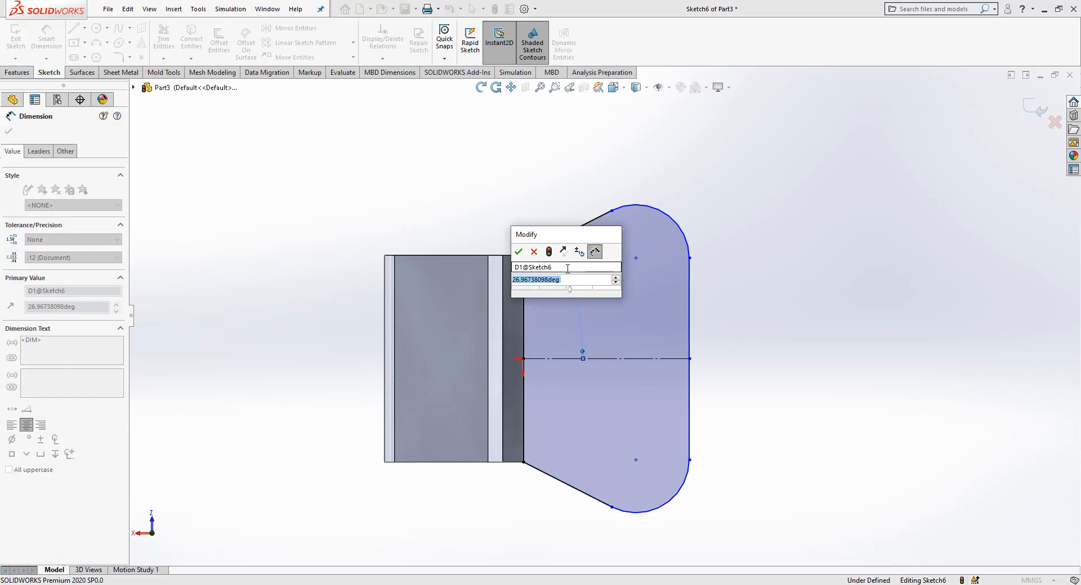
type("30")
key("Return")
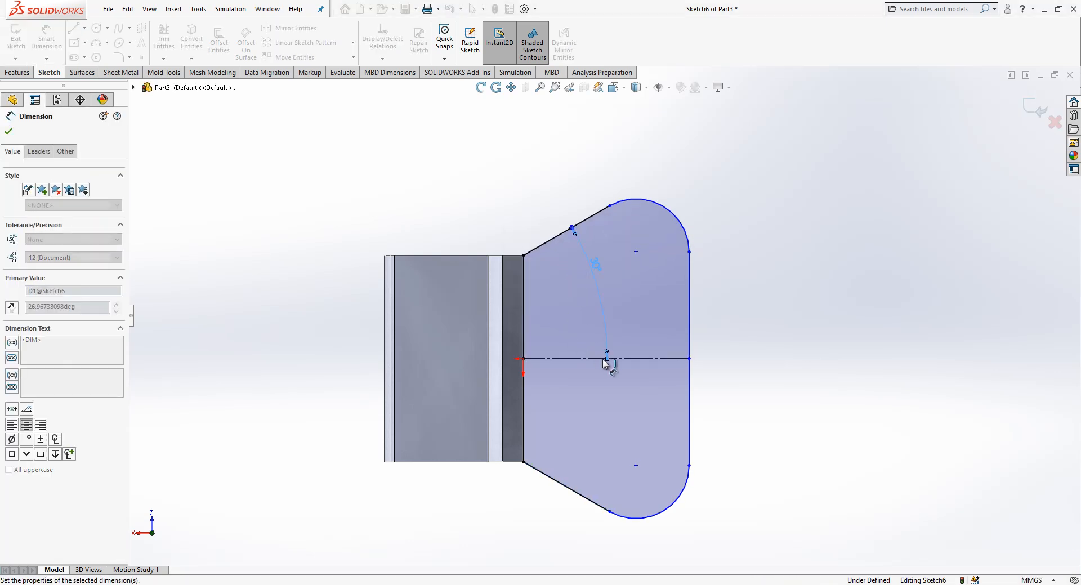
Dimension the construction line's length as 12 mm and the upper arc's radius as 4 mm.
left_click(652, 361)
left_click(620, 161)
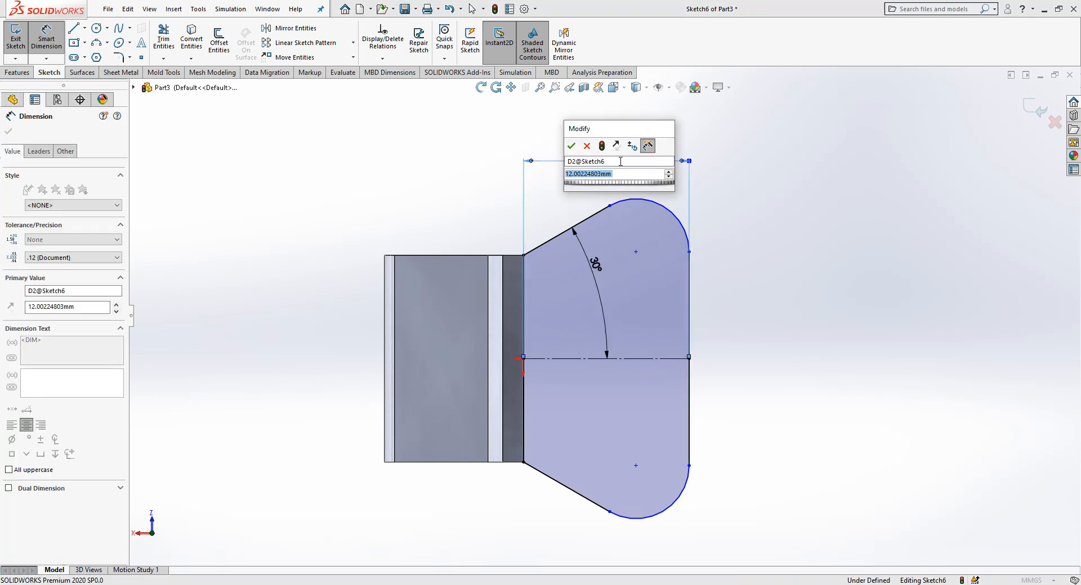
type("12")
key("Return")
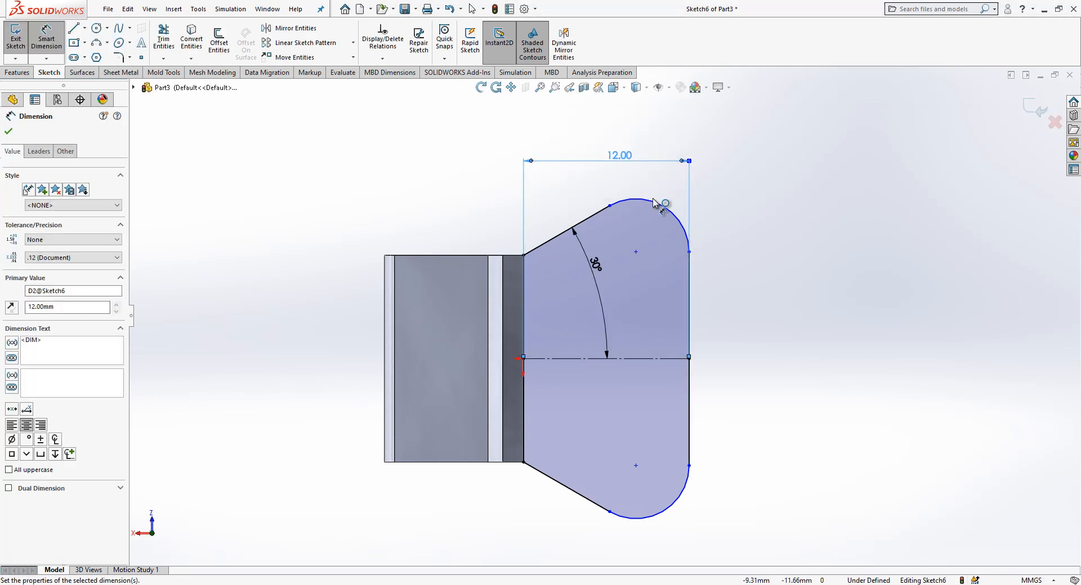
left_click(655, 213)
left_click(653, 218)
type("4")
key("Return")
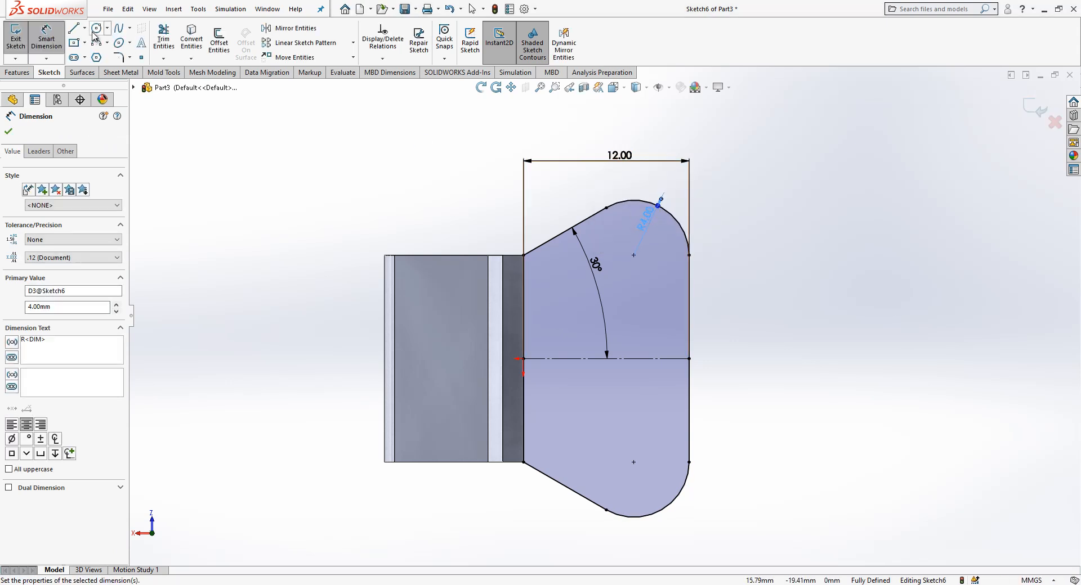
Sketch a circle at the centre of each rounded corner arc, the upper one about 2.5 mm in radius.
left_click(96, 28)
left_click_drag(633, 255, 659, 281)
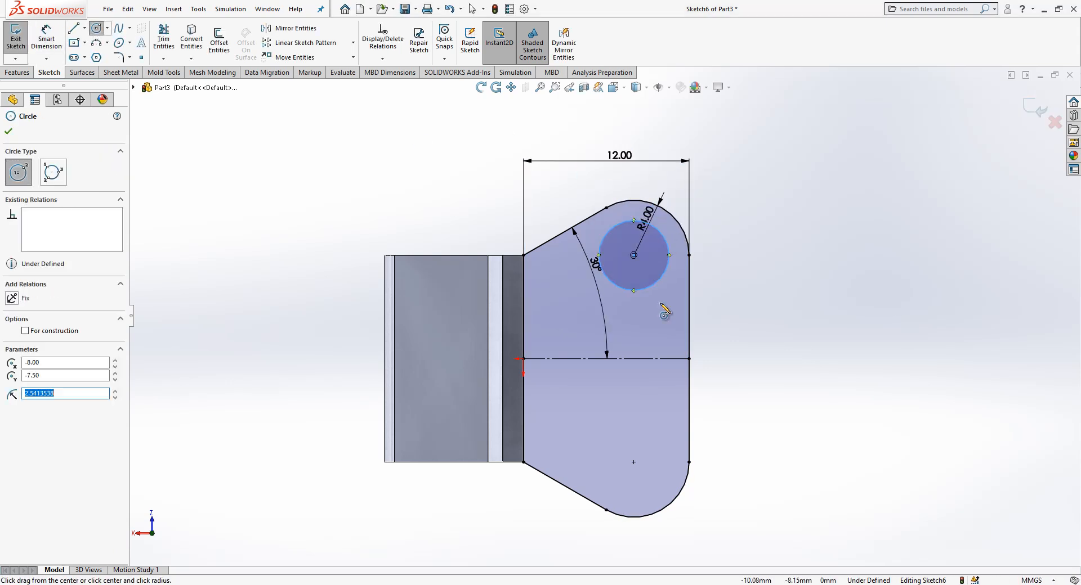
left_click_drag(633, 462, 653, 445)
key("Escape")
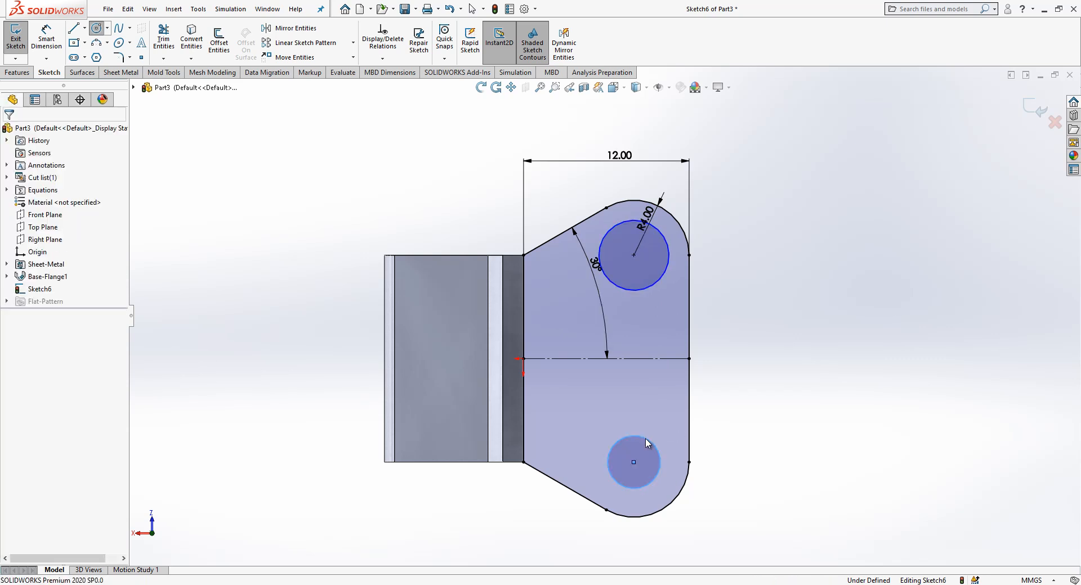
Make the two hole circles equal in size.
left_click(649, 448)
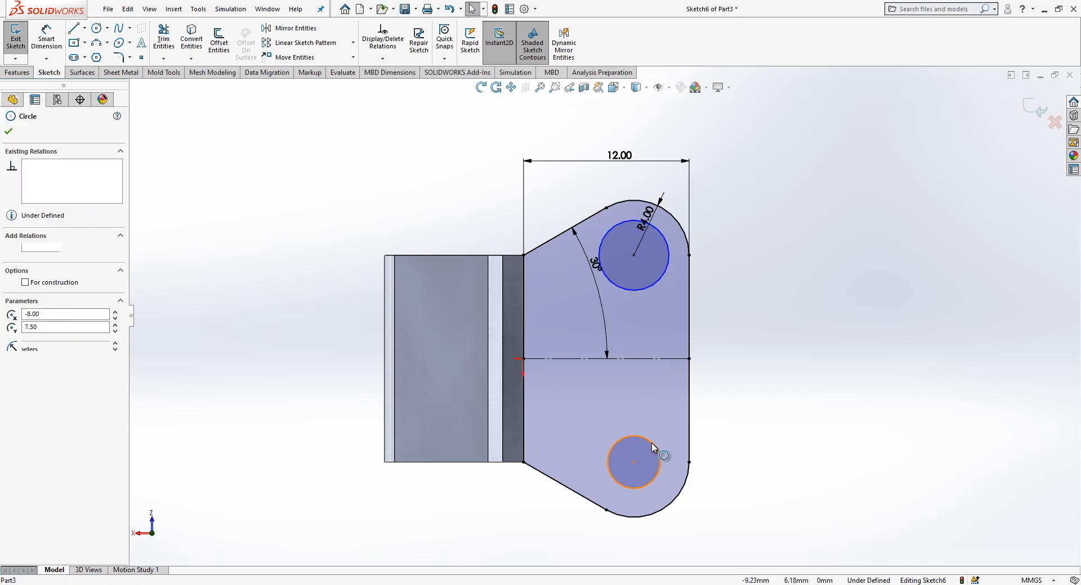
left_click(643, 289, "ctrl")
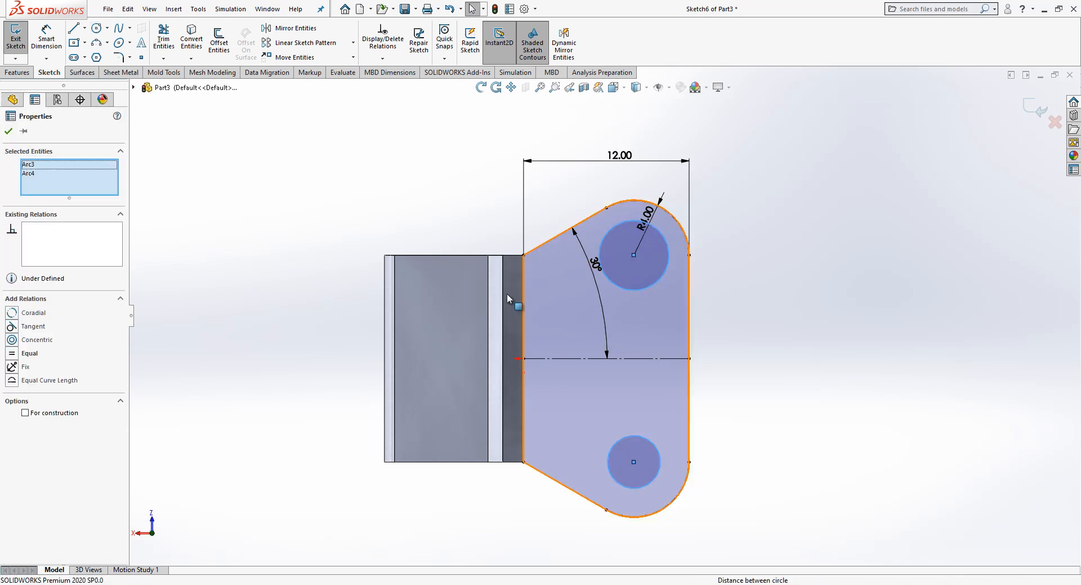
left_click(29, 355)
Dimension the upper hole circle's diameter as 4 mm and exit the tab sketch.
left_click(46, 38)
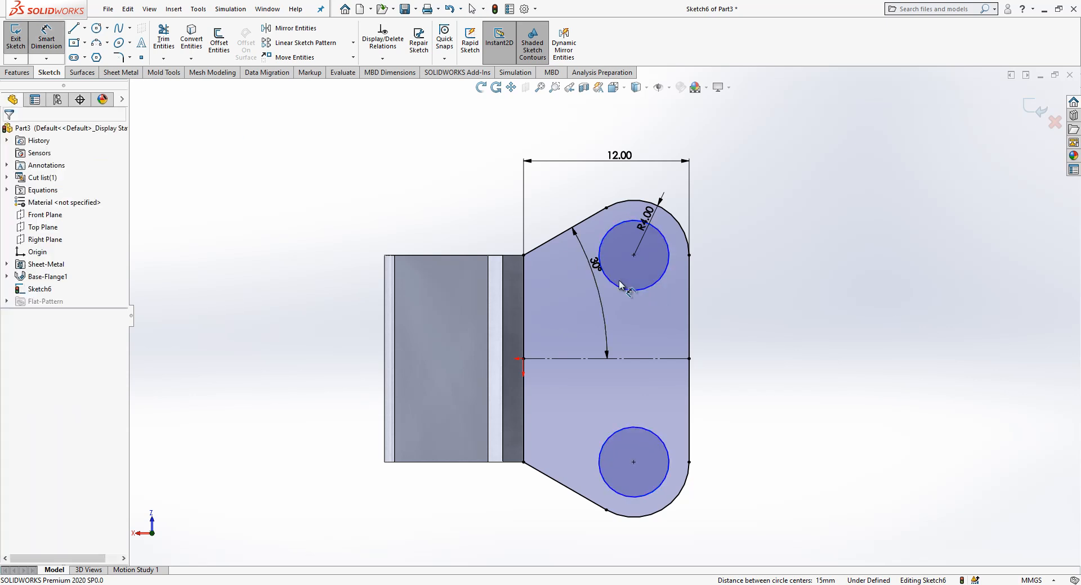
left_click(639, 311)
type("4")
key("Return")
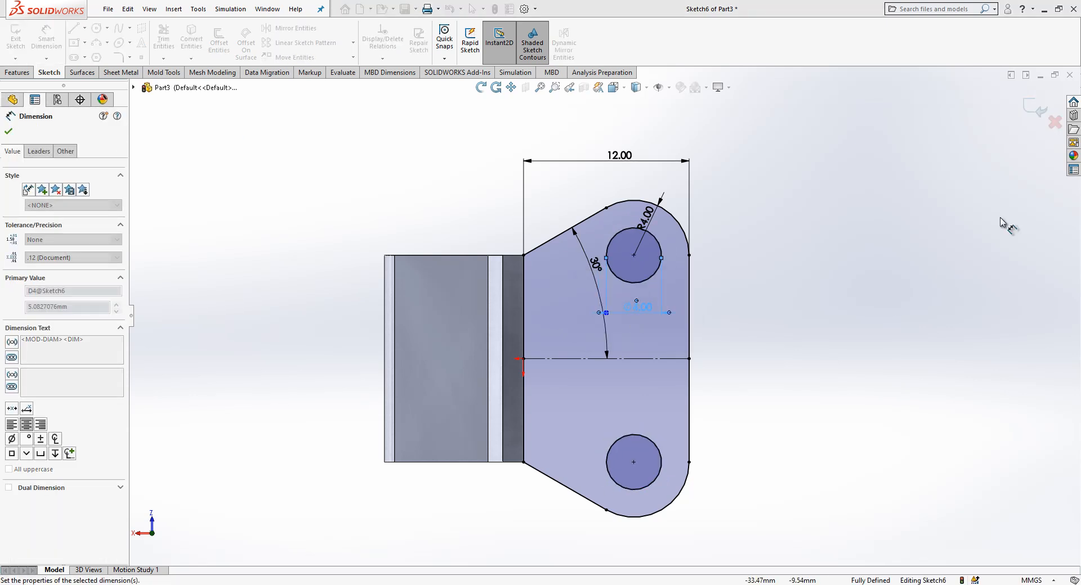
left_click(1039, 114)
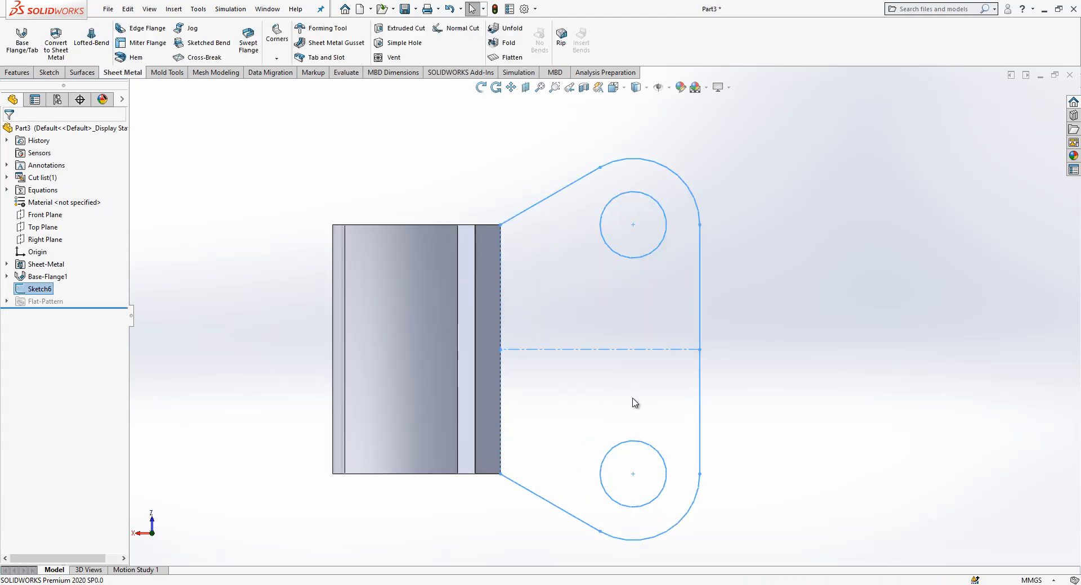
Create a sheet metal tab from the finished profile sketch with its two holes.
left_click(83, 72)
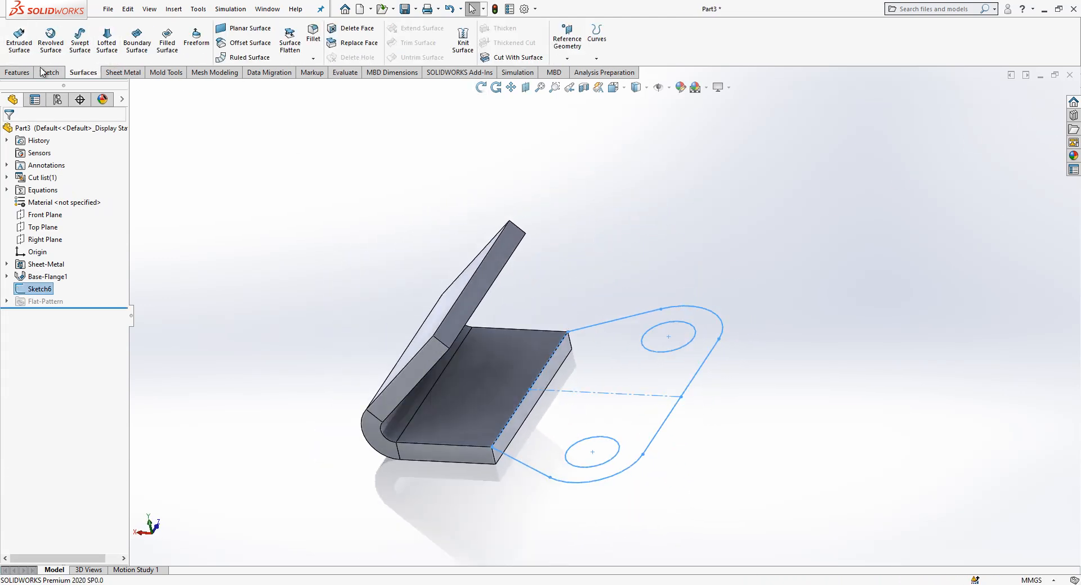
left_click(123, 72)
left_click(22, 40)
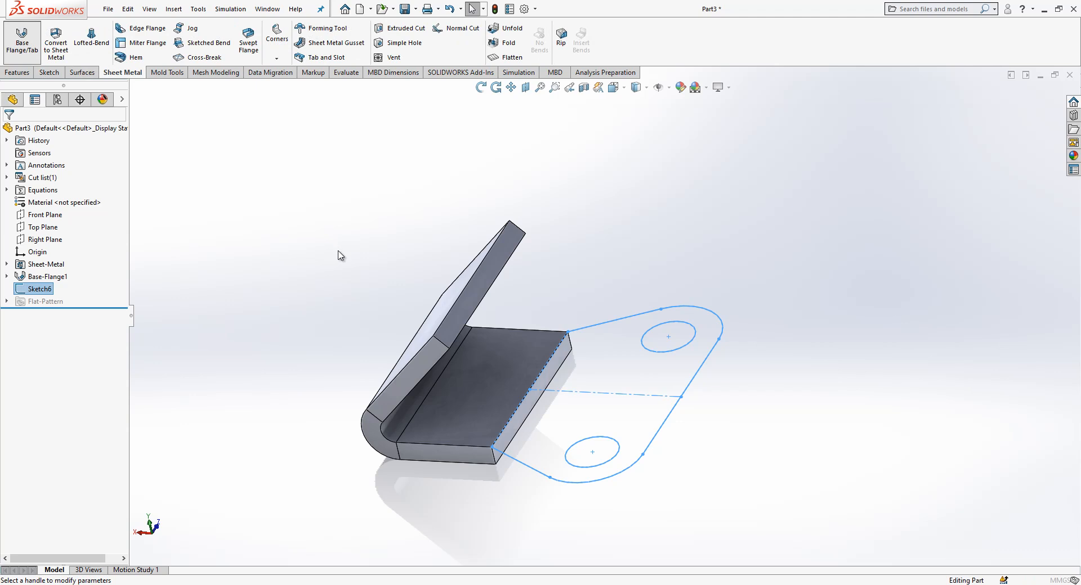
left_click(8, 132)
Chamfer the inner-face edges of both holes in the tab with a 0.75 mm distance at 45°.
middle_click_drag(371, 297, 630, 418)
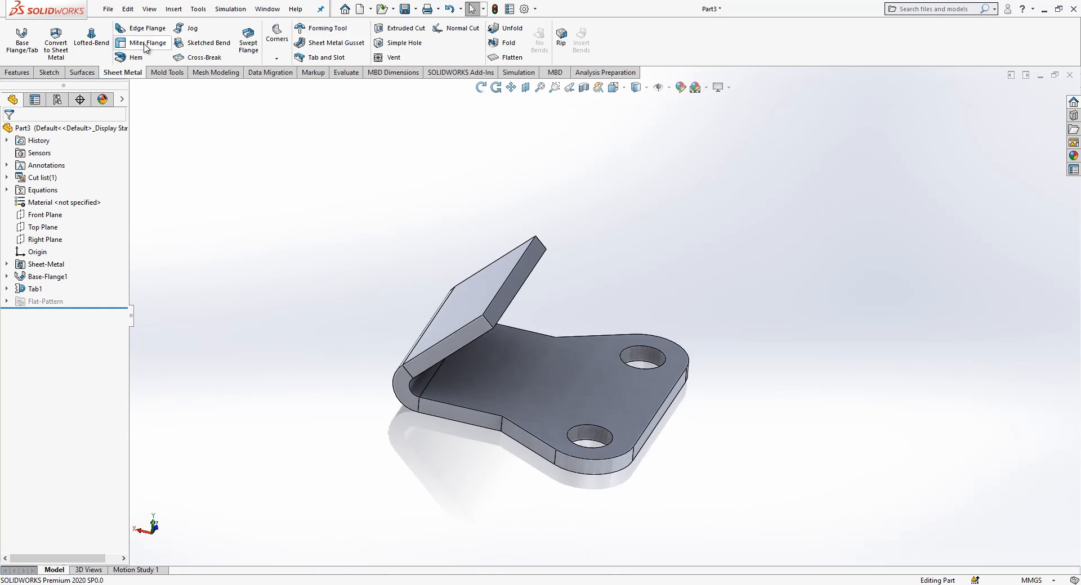
left_click(22, 72)
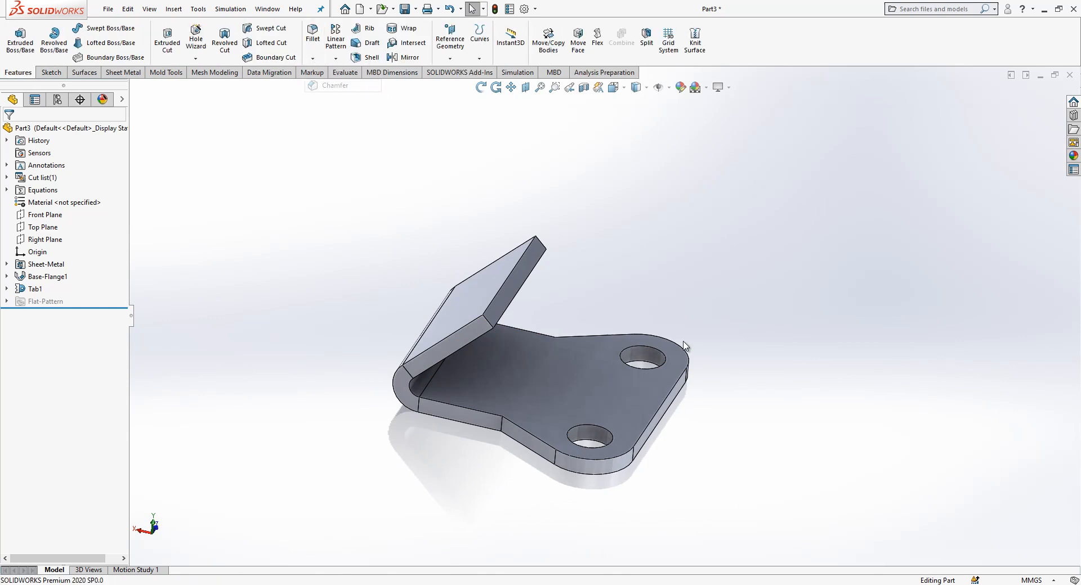
left_click(658, 354)
left_click(596, 431)
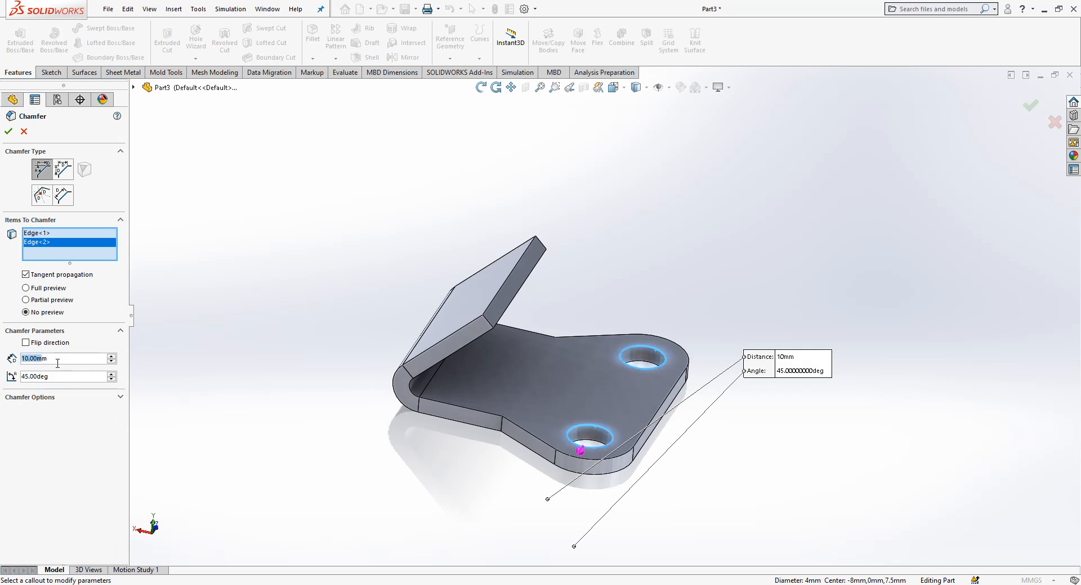
type("1")
key("Return")
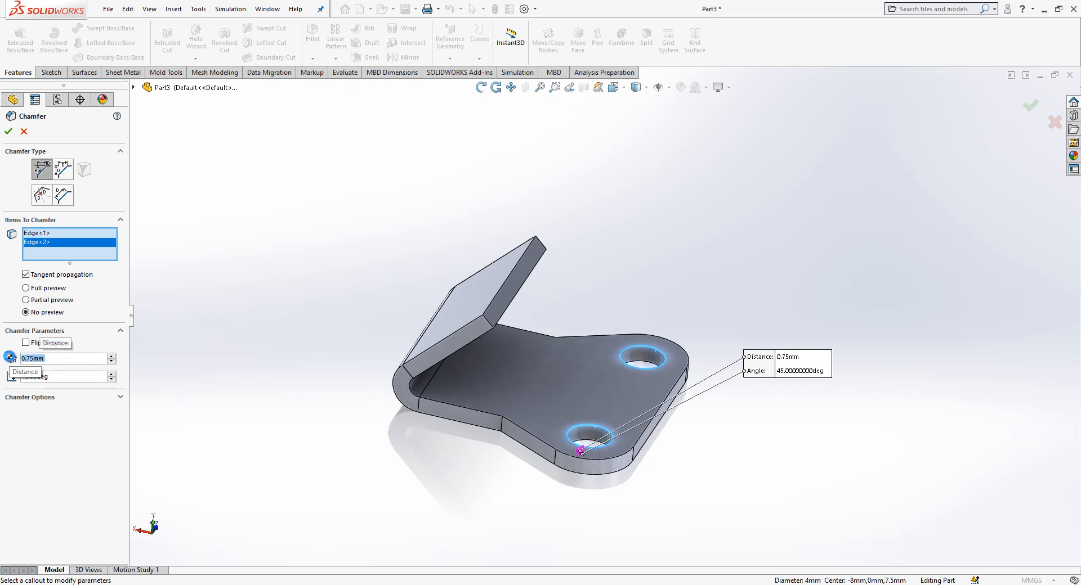
left_click(321, 270)
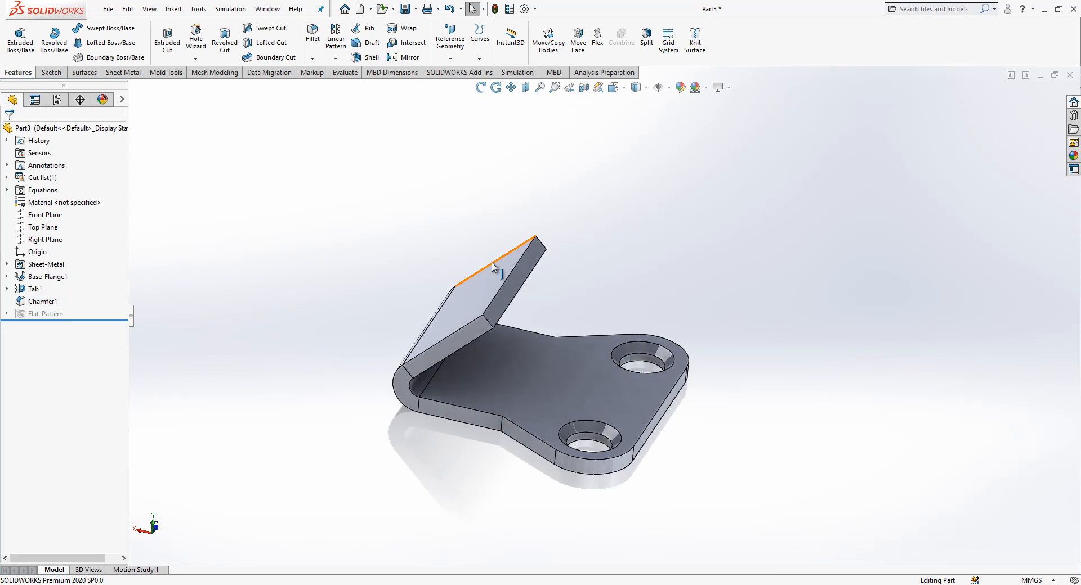
Fillet the two short corner edges at the free end of the bent leg with a 0.5 mm radius.
left_click(539, 246)
left_click(322, 37)
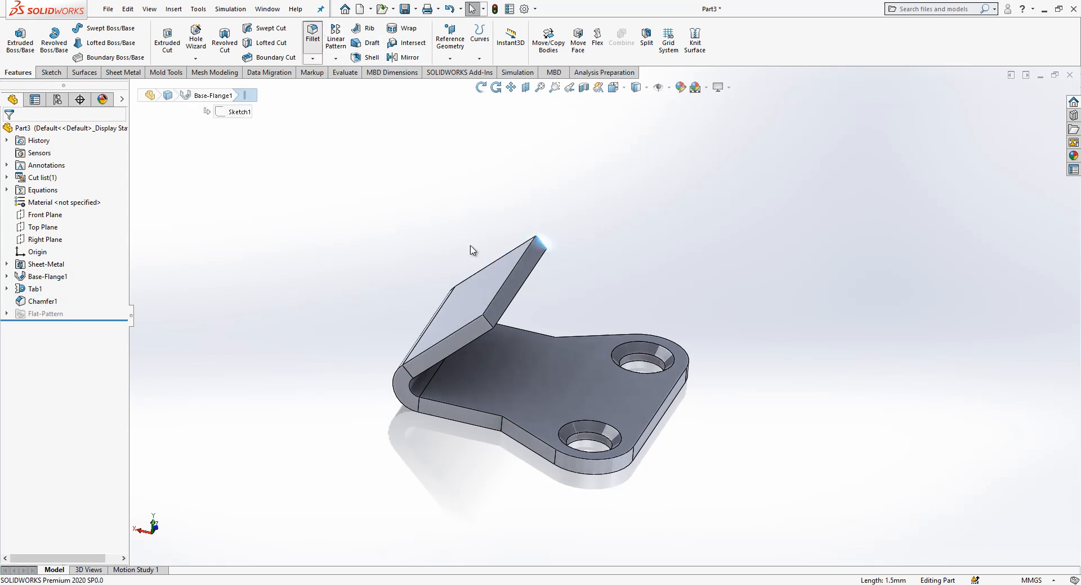
left_click(489, 324)
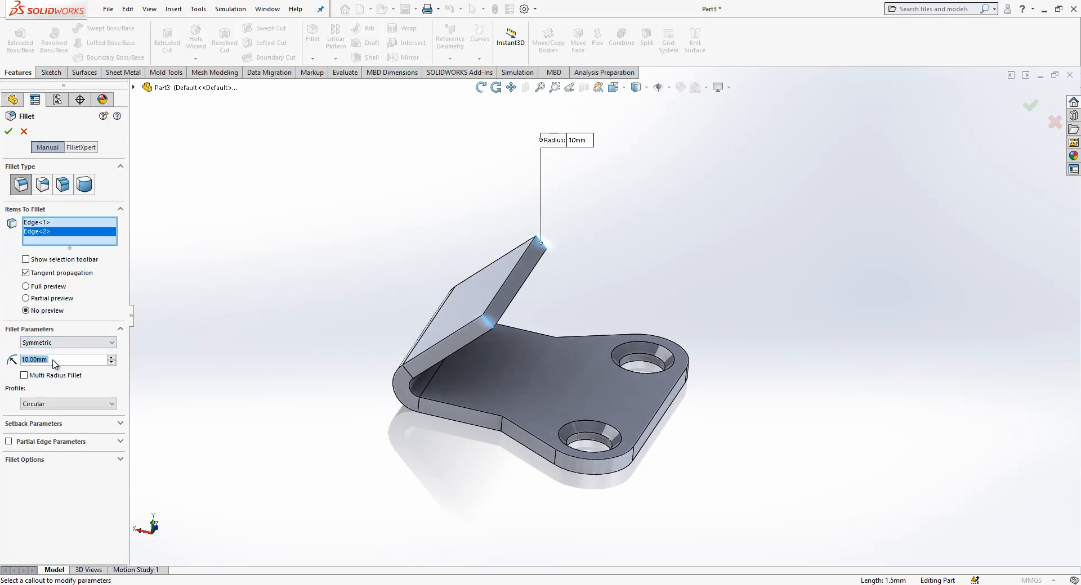
type("0.5")
key("Return")
mouse_move(316, 243)
middle_mouse_down()
mouse_move(453, 342)
mouse_move(417, 410)
mouse_move(381, 431)
mouse_move(407, 478)
mouse_move(619, 349)
middle_mouse_up()
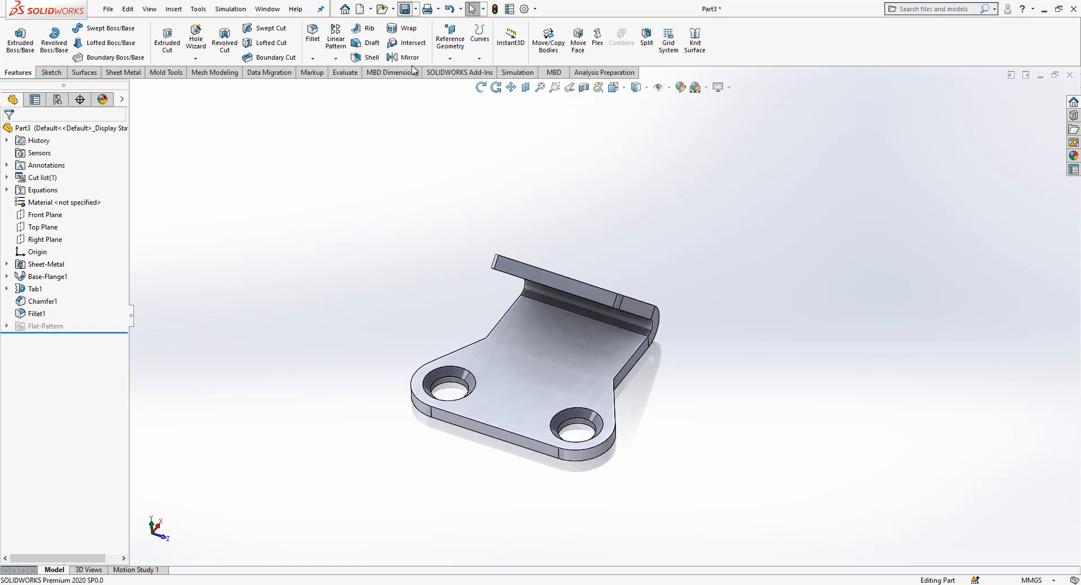
Save the part as PP1 in a new subfolder of the Toggle Clapm folder.
key("ctrl+s")
left_click(85, 49)
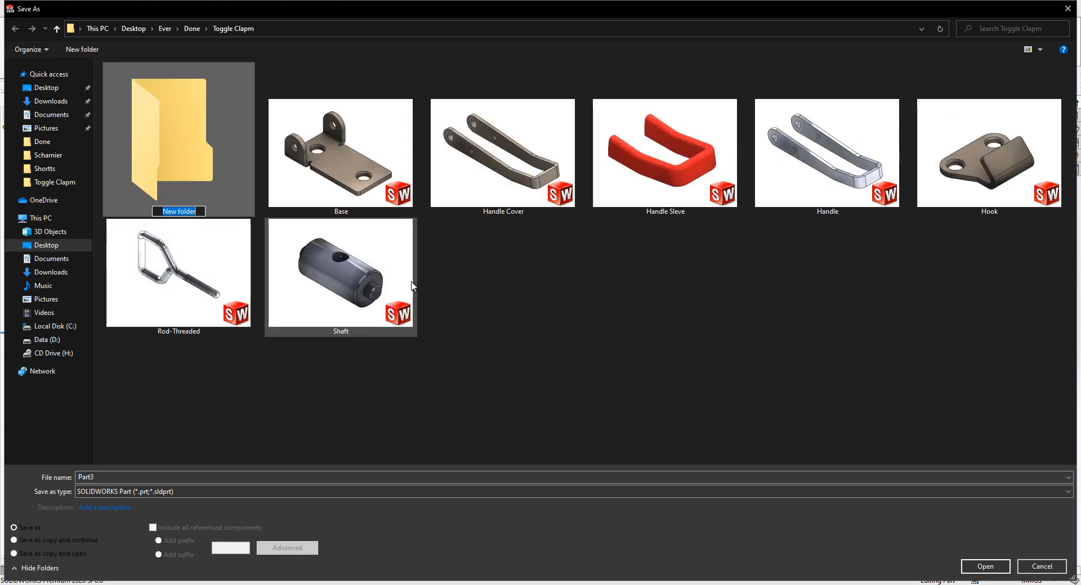
double_click(201, 158)
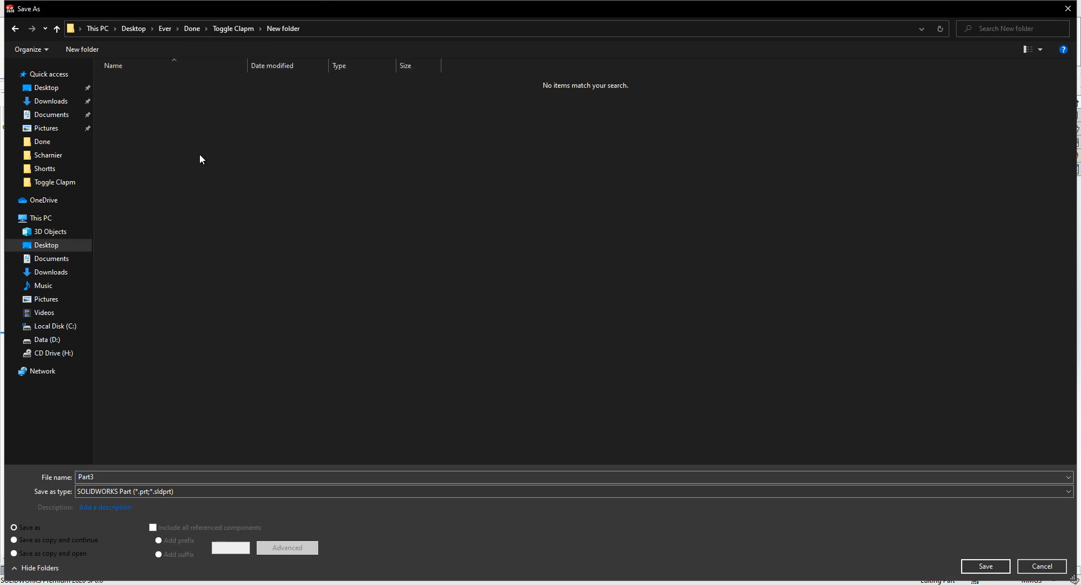
double_click(151, 476)
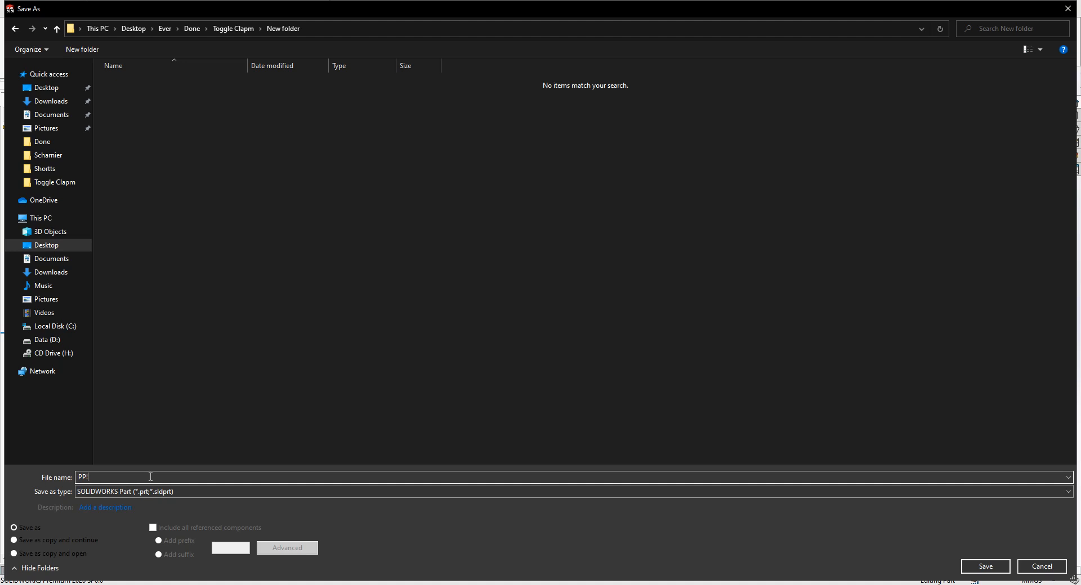
key("Return")
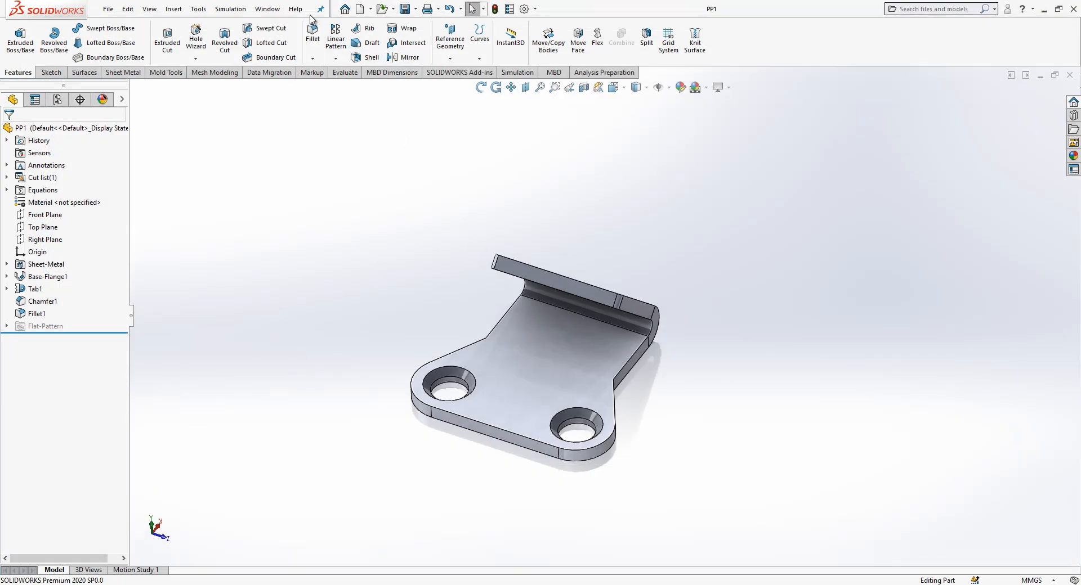
Create a new part document and start a sketch on the Top Plane.
left_click(367, 10)
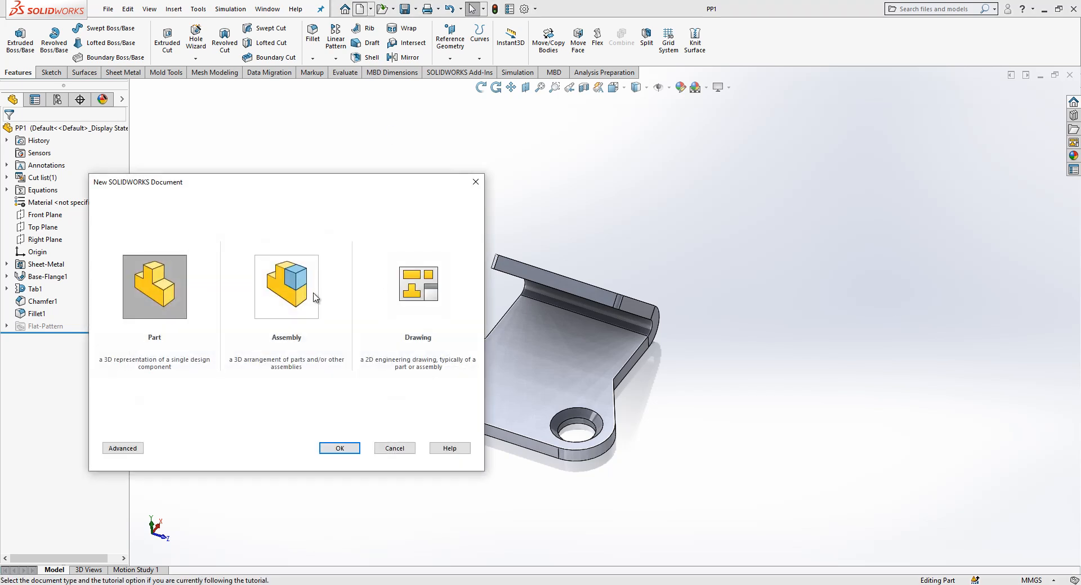
left_click(339, 449)
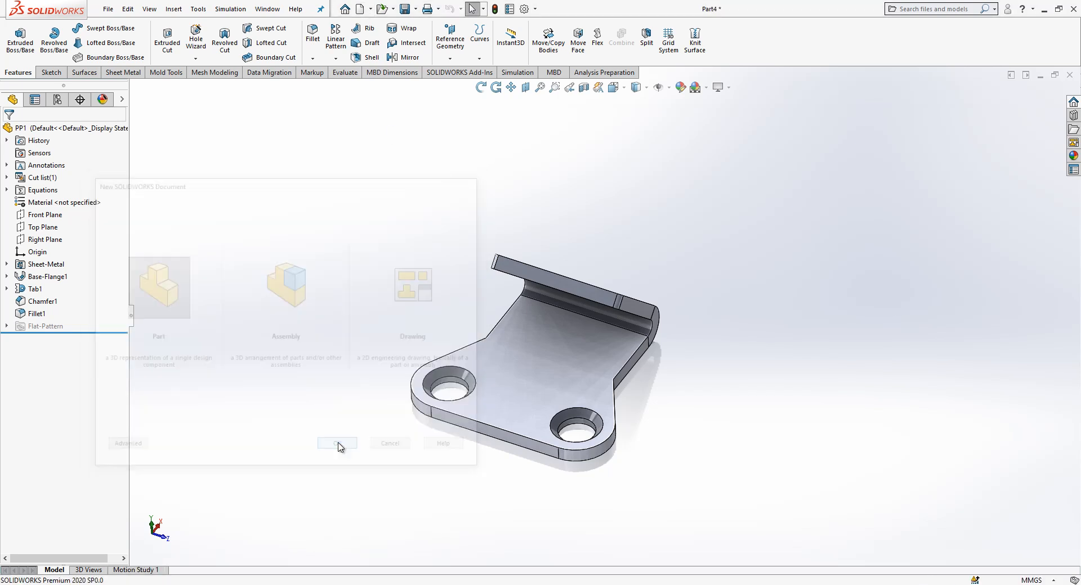
left_click(43, 202)
left_click(41, 183)
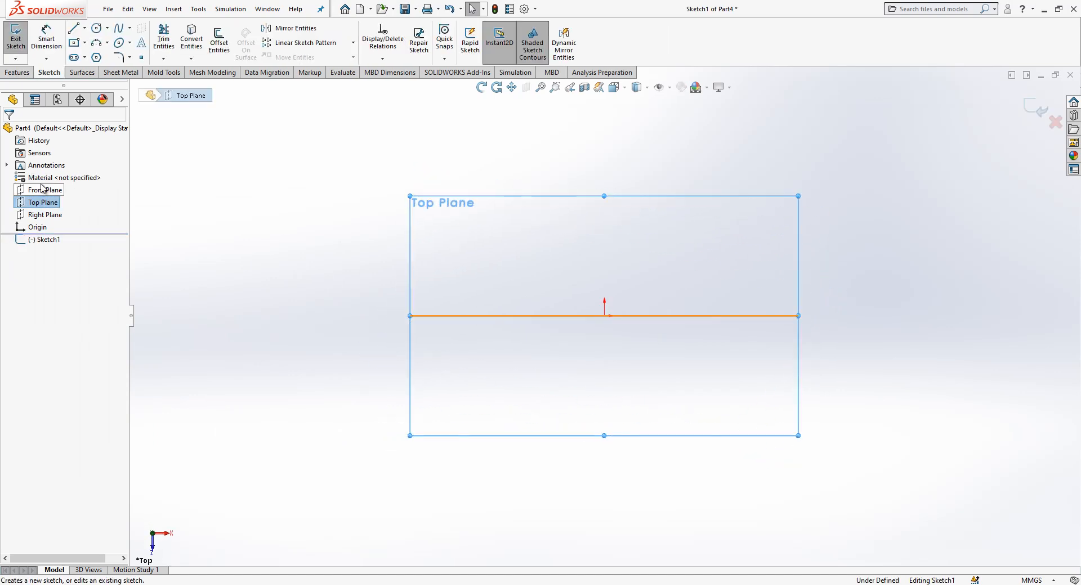
Sketch a center rectangle on the origin, about 130 mm wide and 82 mm high.
left_click(74, 43)
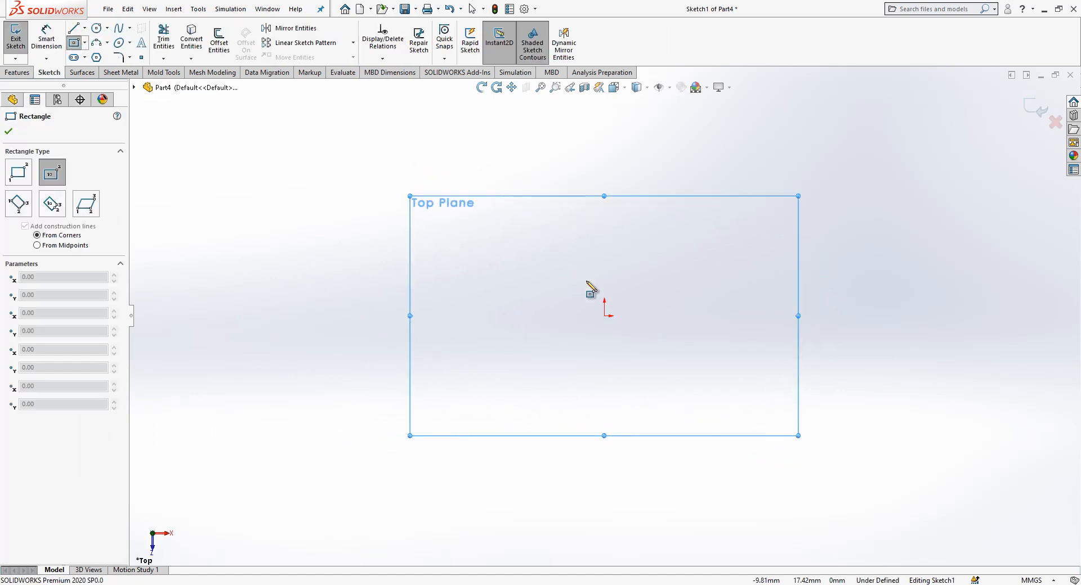
left_click(604, 315)
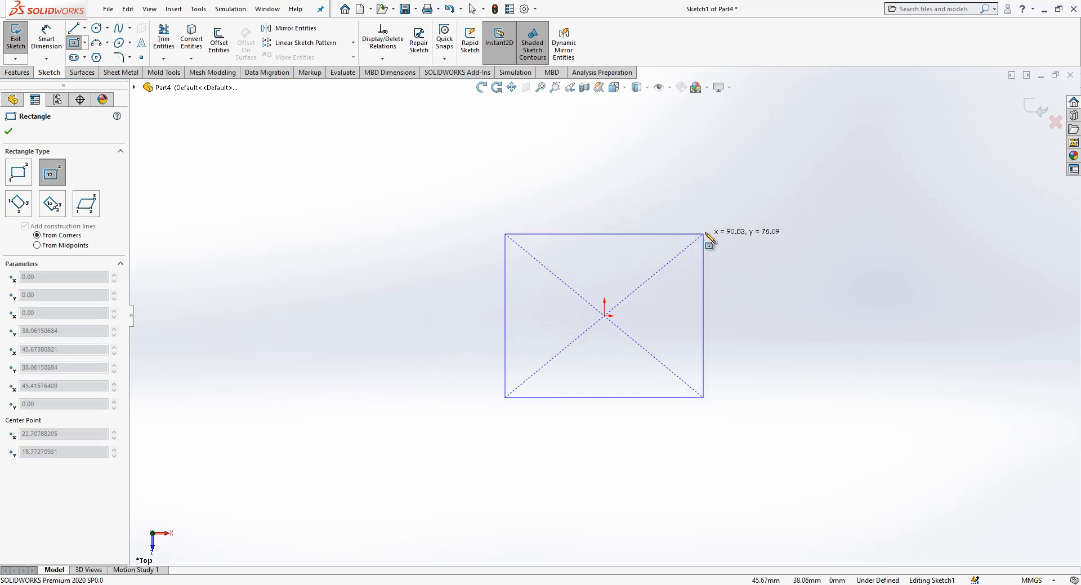
left_click(745, 226)
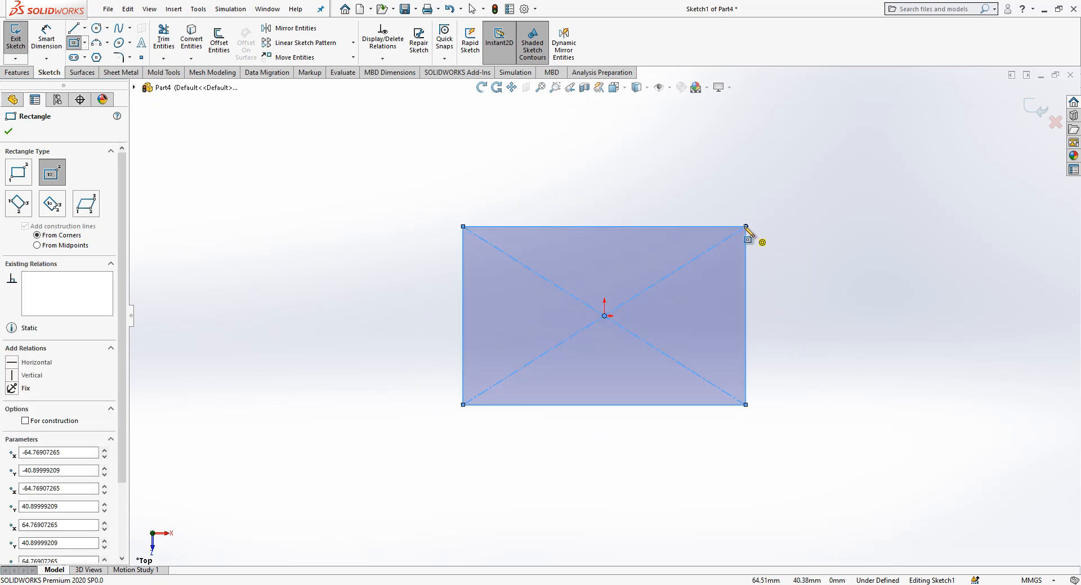
Dimension the rectangle as 30 mm wide and 15 mm high.
left_click(48, 40)
left_click(547, 227)
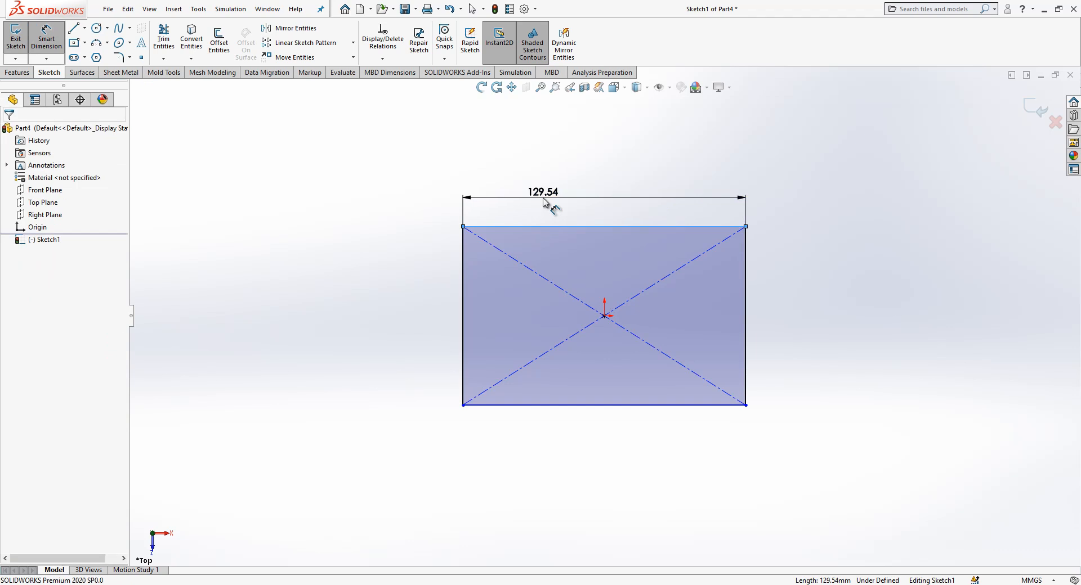
left_click(544, 202)
type("30")
key("Return")
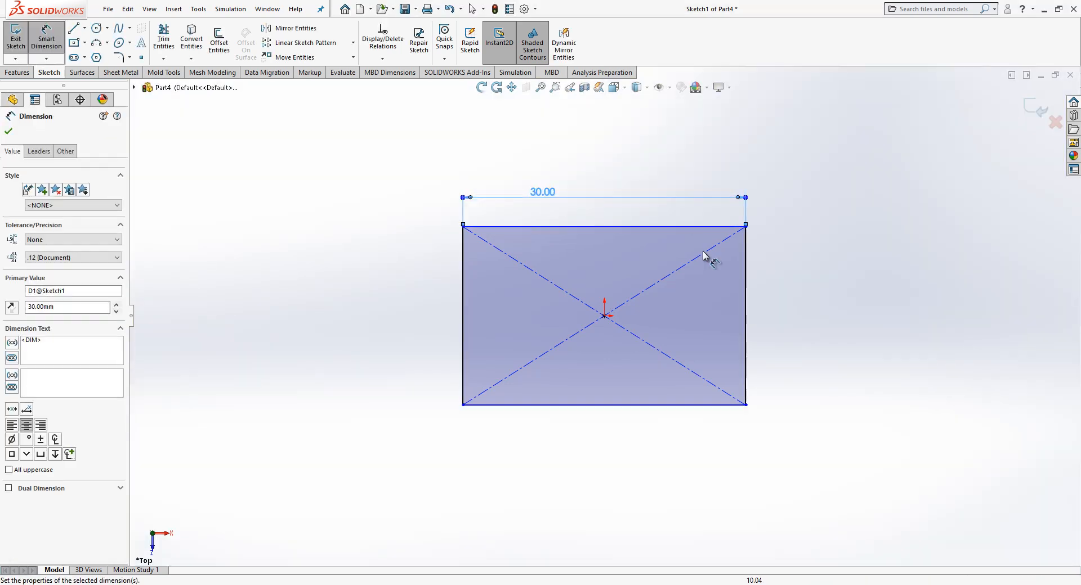
left_click(747, 293)
left_click(812, 304)
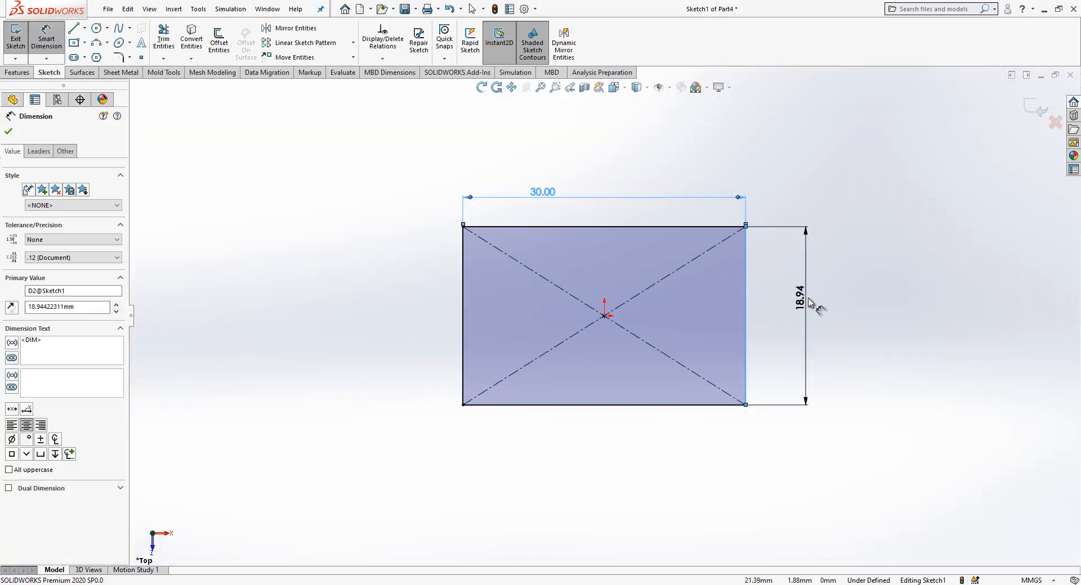
key("Return")
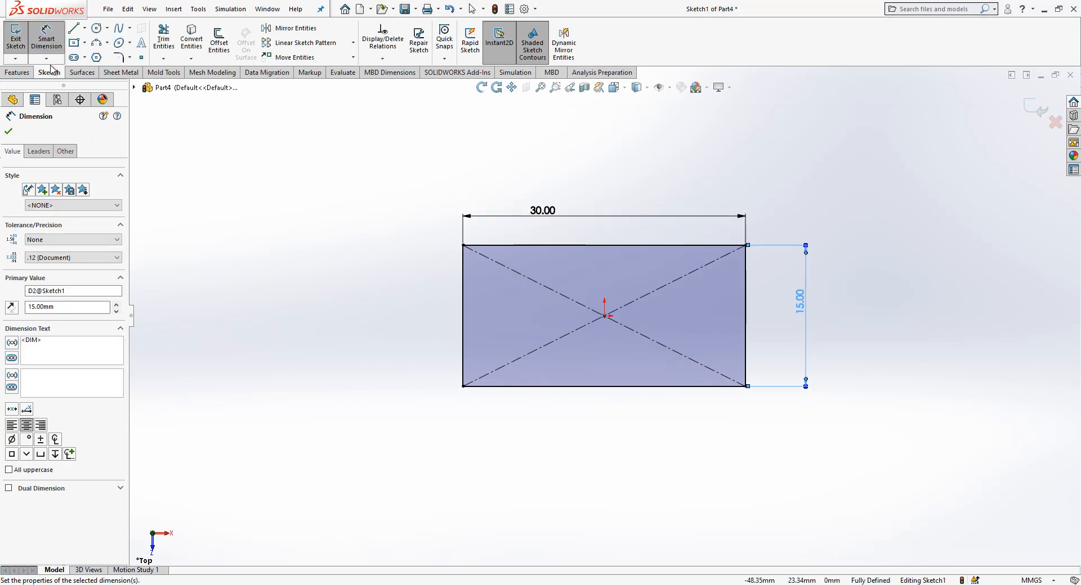
Sketch two horizontal lines meeting at the origin, one to each side inside the rectangle, together about 22.5 mm long.
left_click(72, 29)
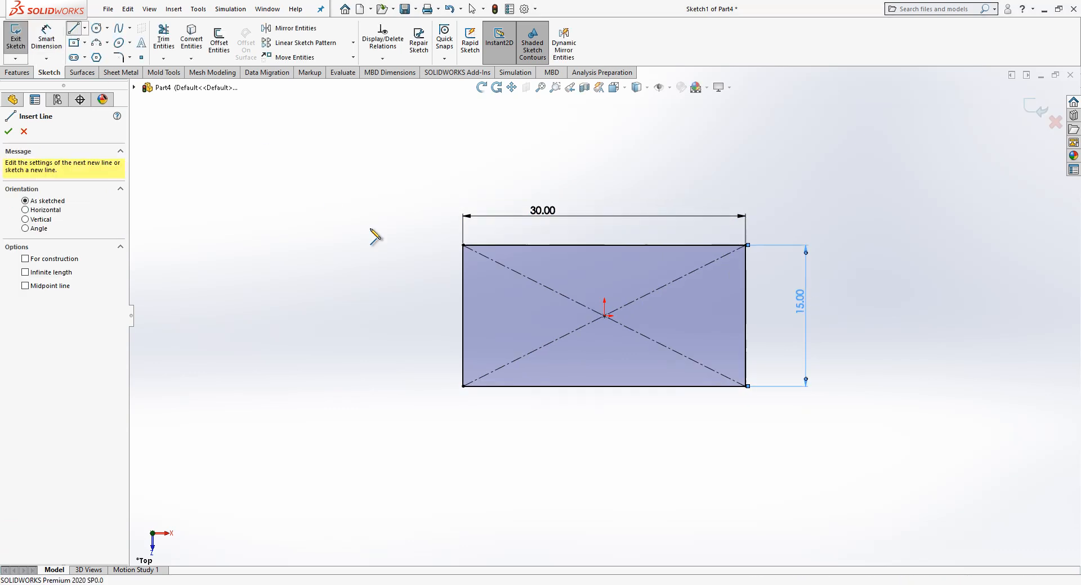
left_click(525, 316)
left_click(604, 316)
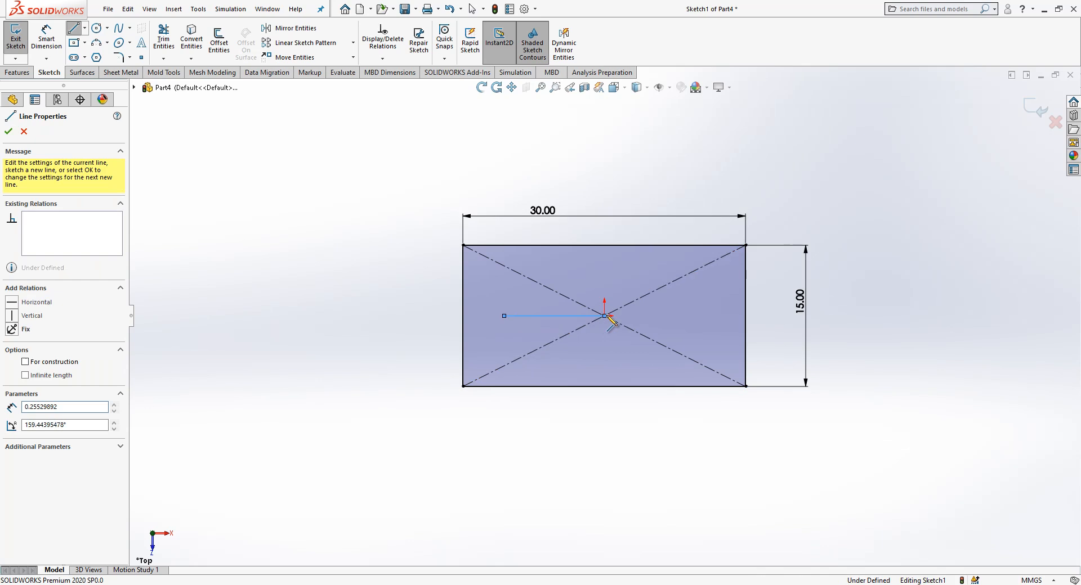
left_click(716, 315)
key("Escape")
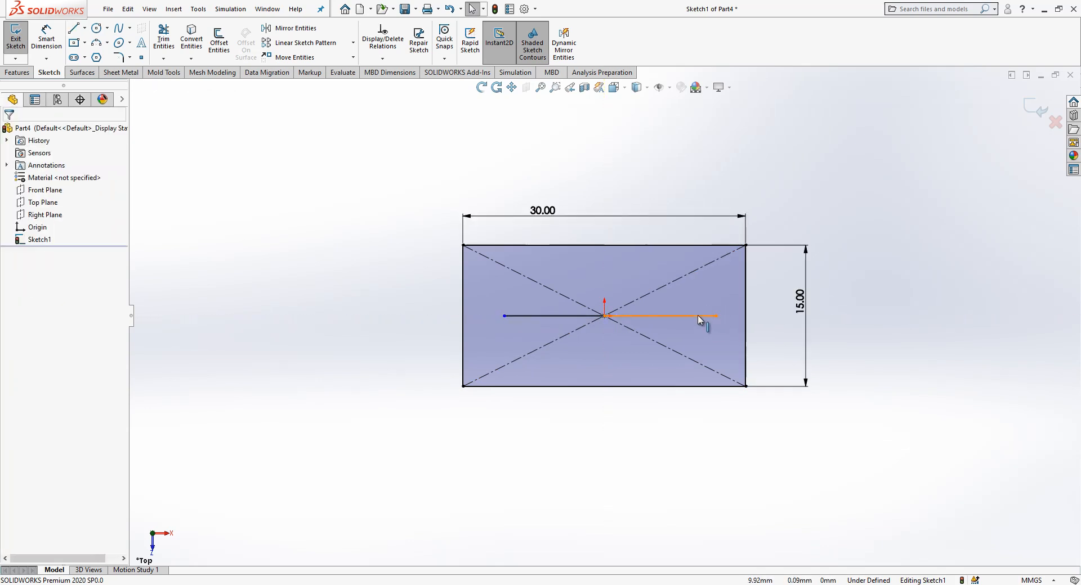
Make the two horizontal lines through the origin equal in length and convert them to construction geometry.
left_click(698, 317)
left_click(557, 316, "ctrl")
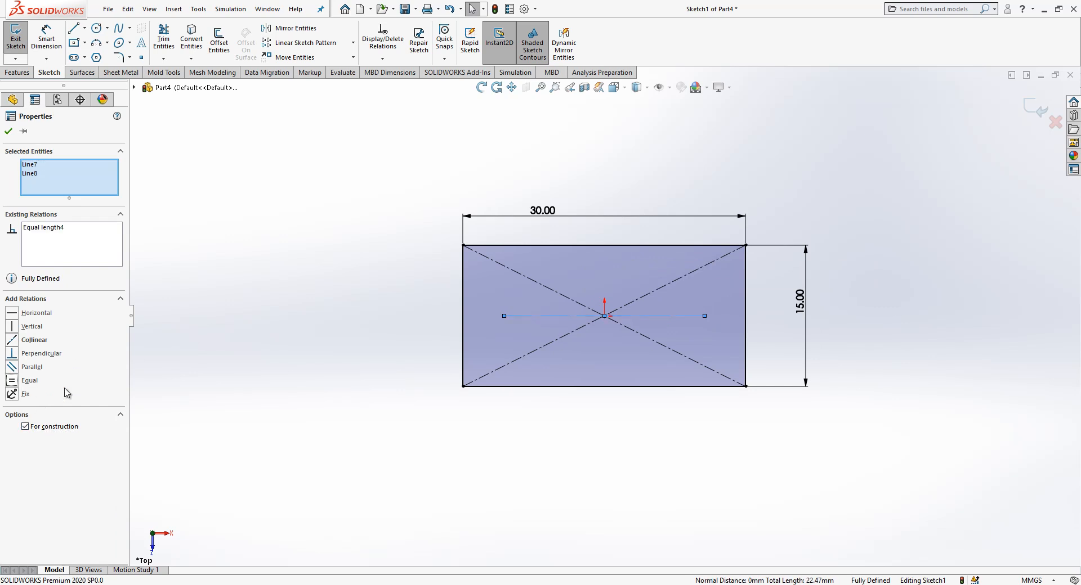
Sketch two circles centred on the outer ends of the construction lines, about 4.4 mm and 3.2 mm in diameter.
left_click(318, 402)
left_click(97, 28)
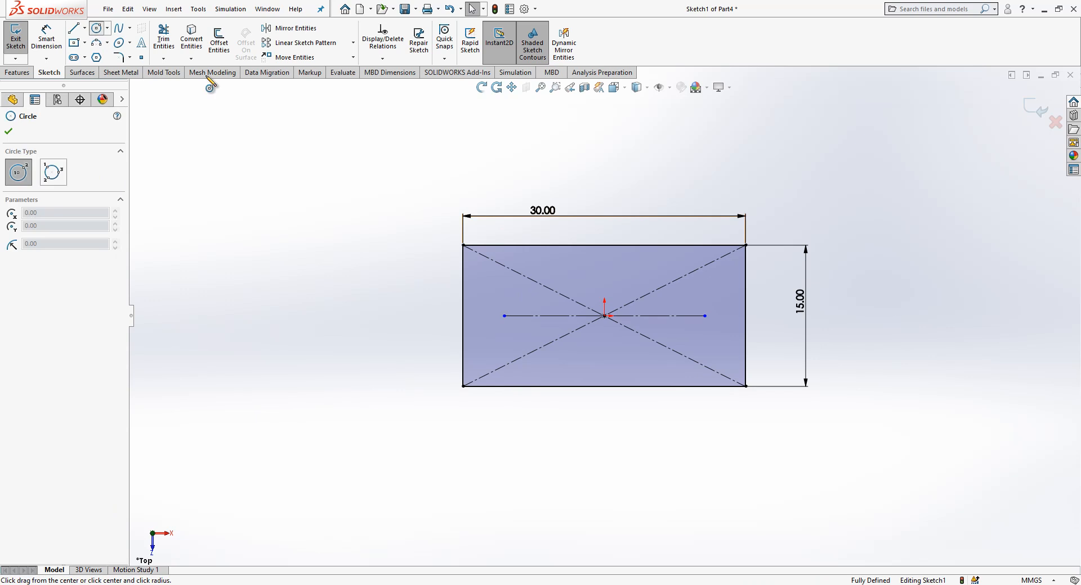
left_click(504, 315)
key("Escape")
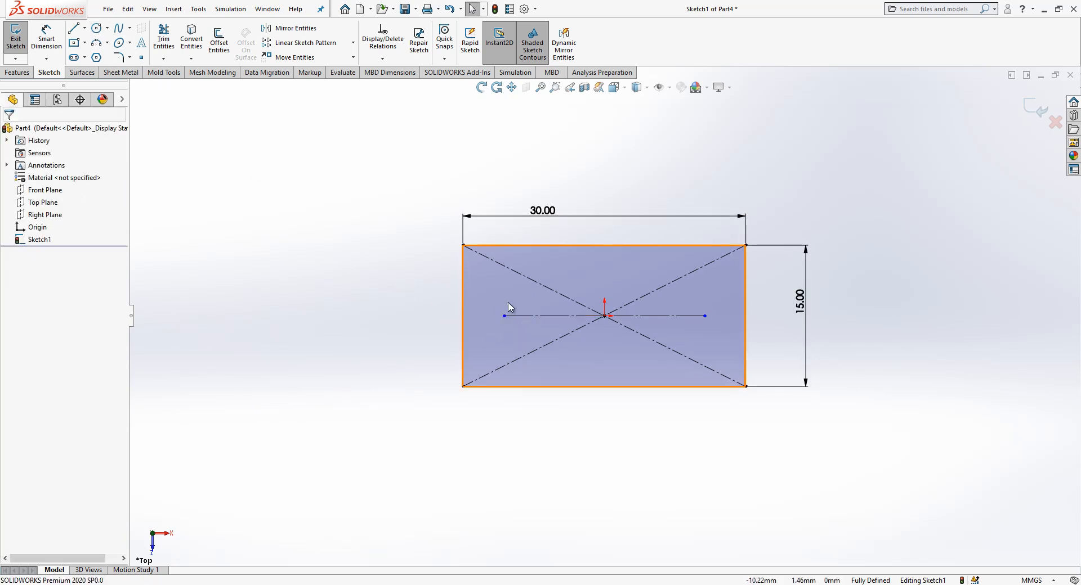
left_click(96, 28)
left_click_drag(504, 316, 524, 313)
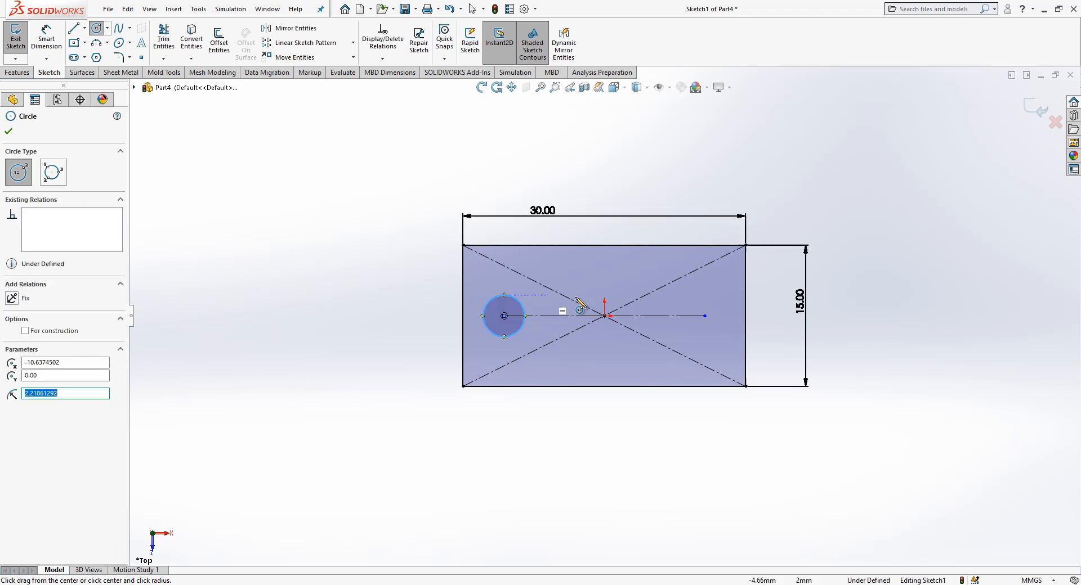
left_click_drag(704, 316, 712, 302)
key("Escape")
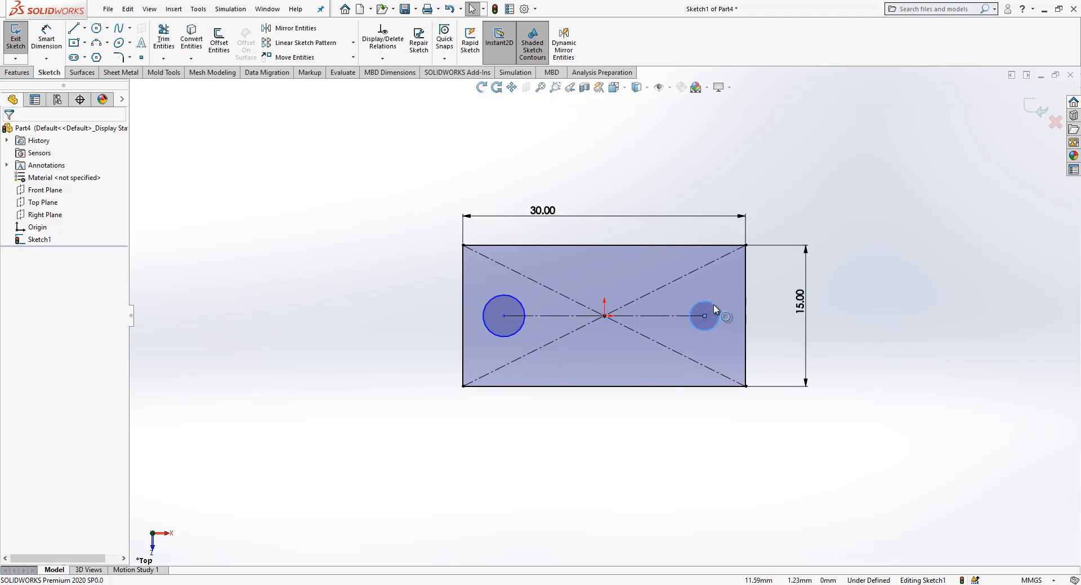
Make the two circles equal in radius.
left_click(524, 314)
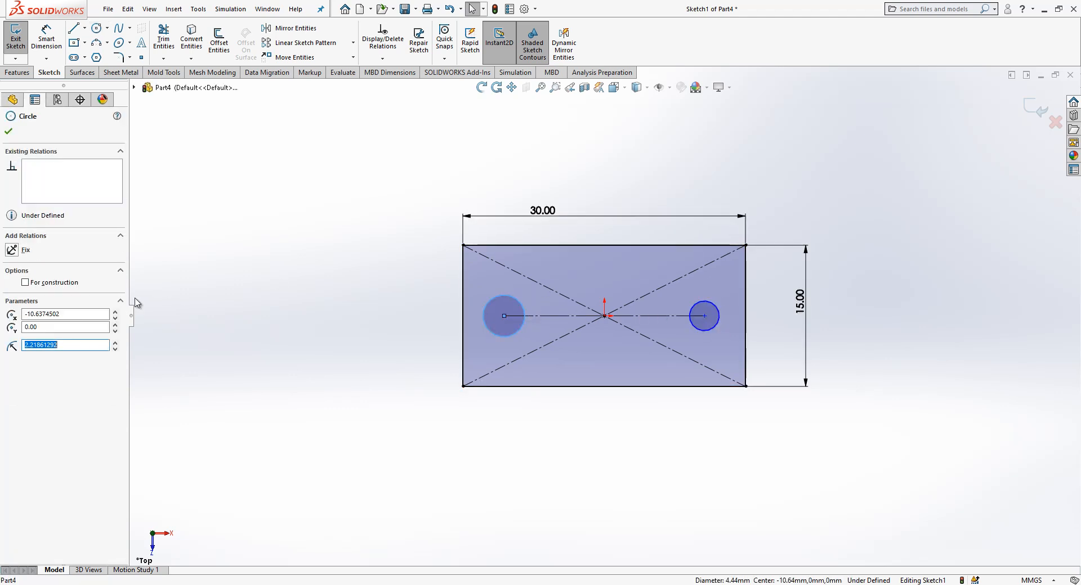
left_click(734, 490)
left_click(704, 315)
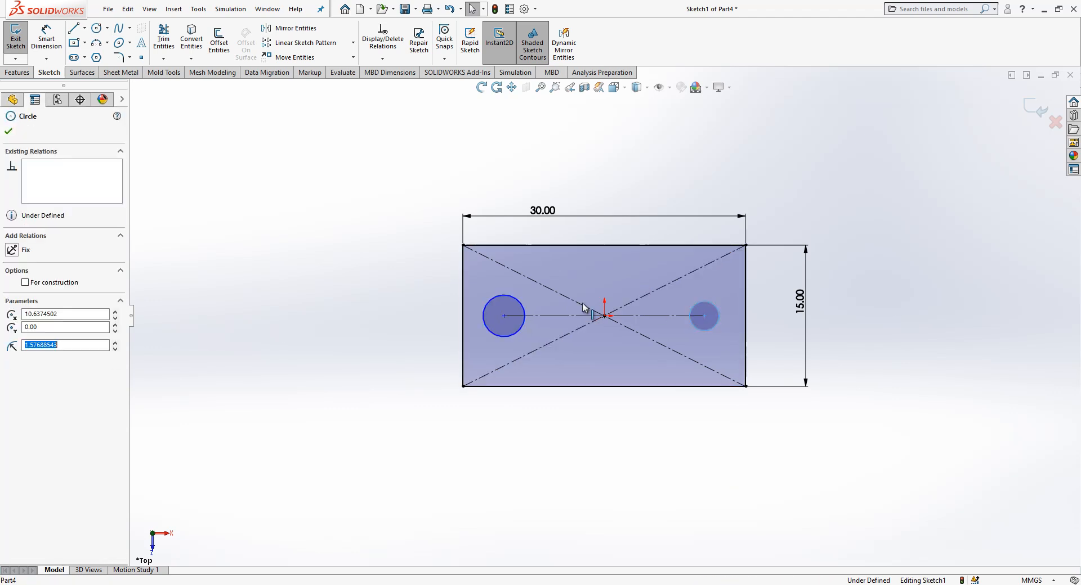
left_click(488, 311, "ctrl")
left_click(31, 354)
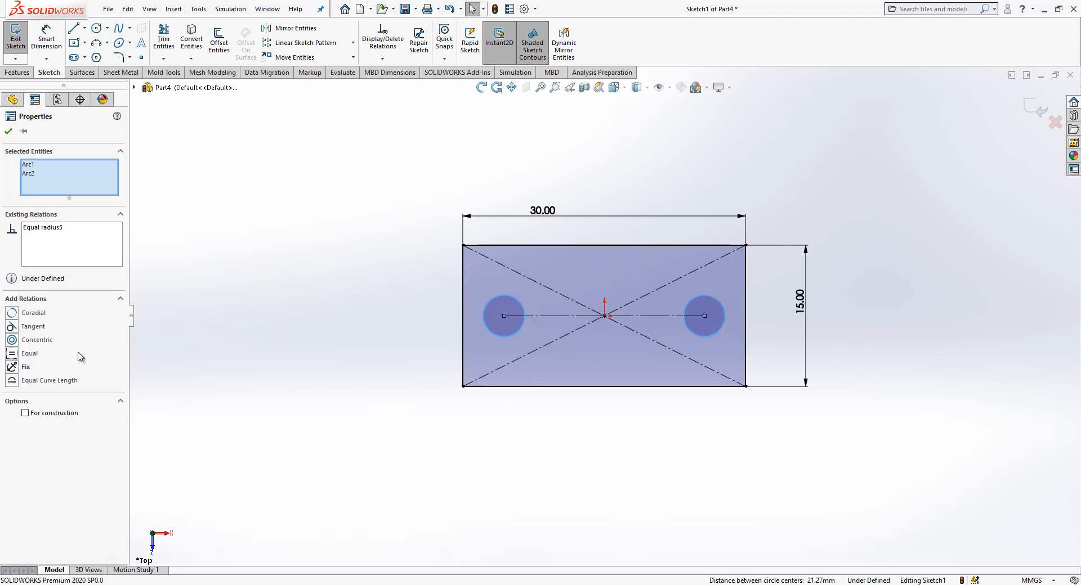
Dimension one circle's diameter as 4 mm and its centre 10 mm from the origin.
left_click(46, 39)
left_click(488, 303)
left_click(414, 269)
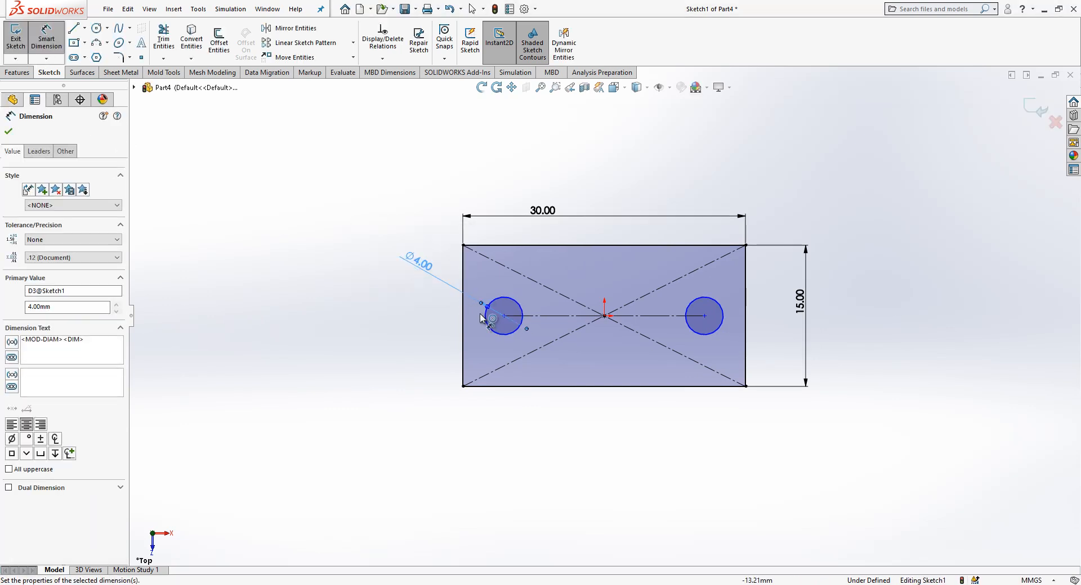
left_click(535, 320)
left_click(554, 273)
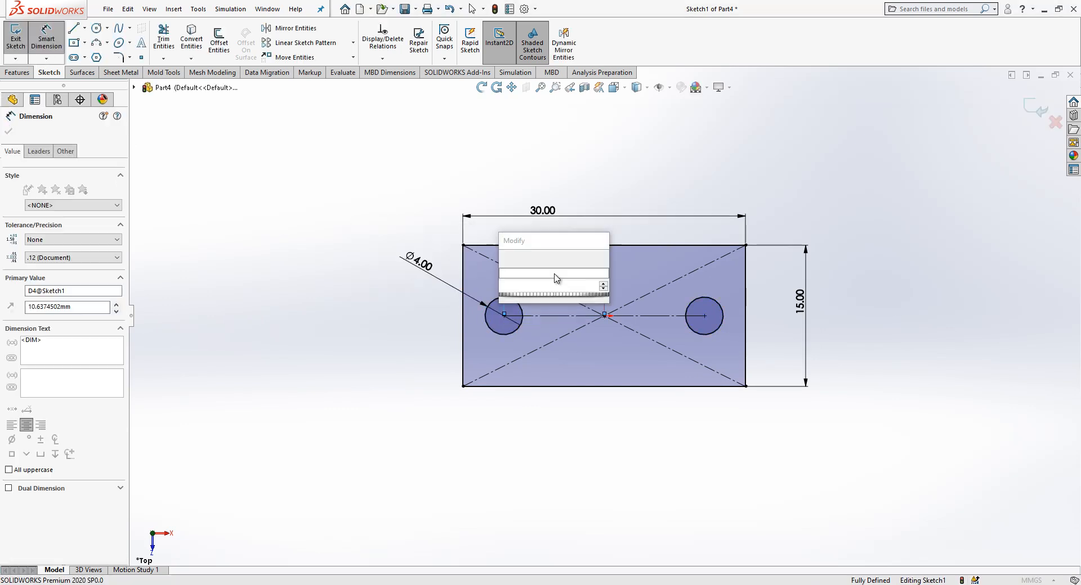
key("Return")
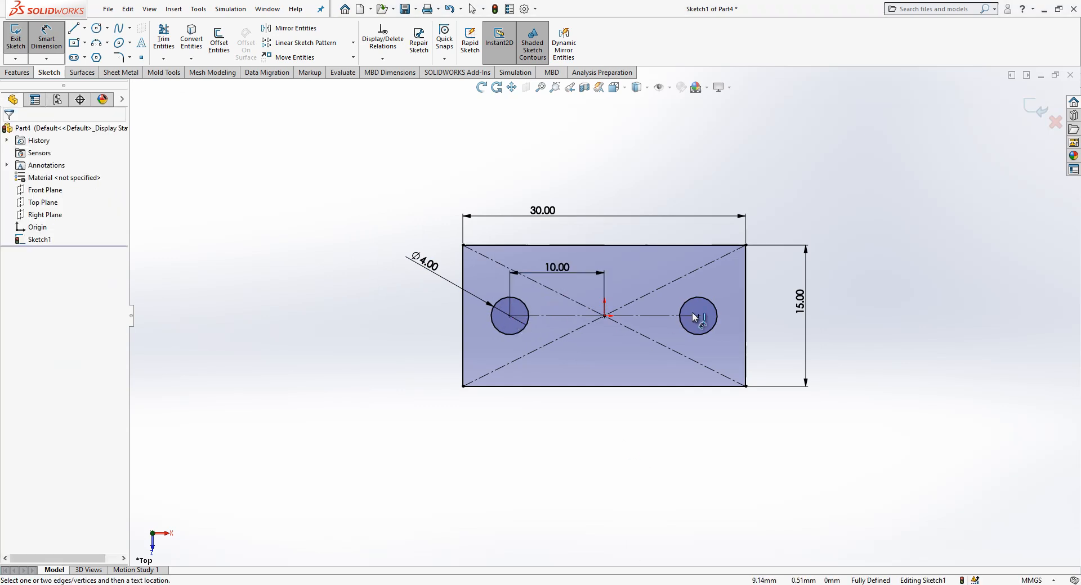
Finish the sketch and create a 1.5 mm thick sheet metal base flange from it.
left_click(1036, 108)
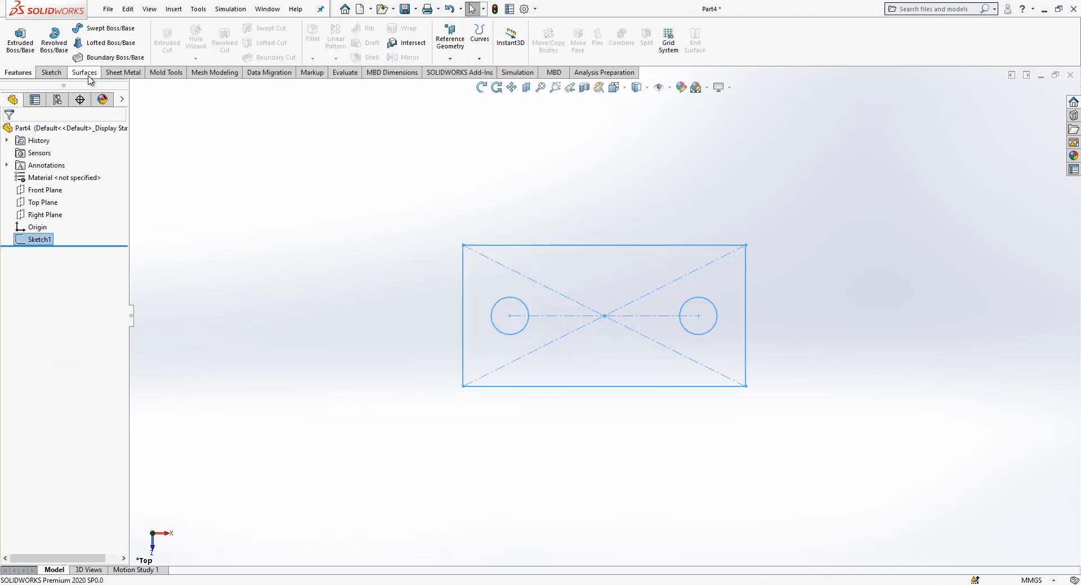
left_click(85, 74)
left_click(122, 72)
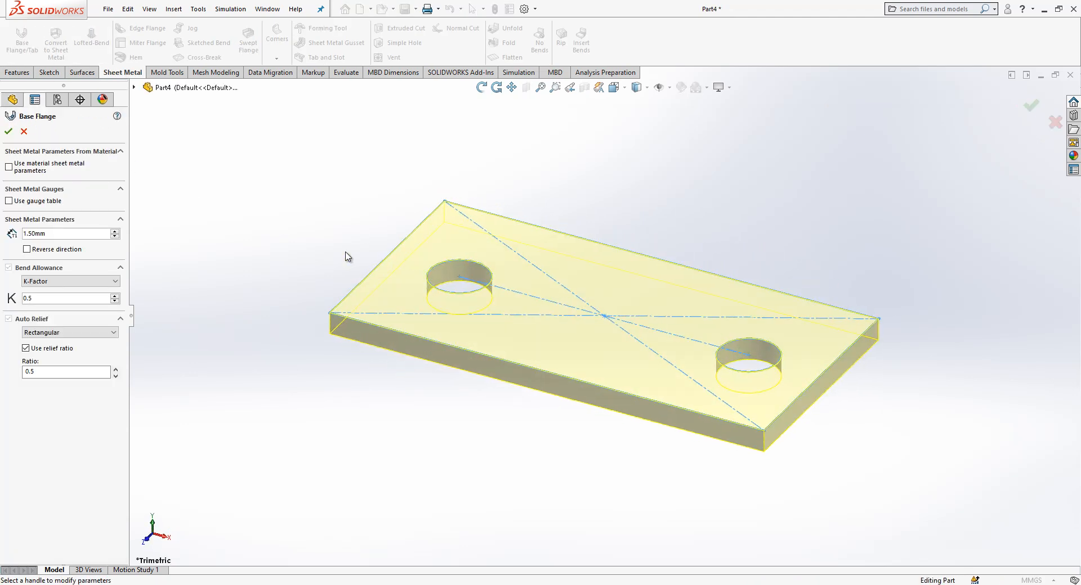
left_click(9, 133)
Start an edge flange on the plate's upper long edge and shorten its profile to about 7.65 mm from one corner.
middle_click_drag(420, 333, 494, 412)
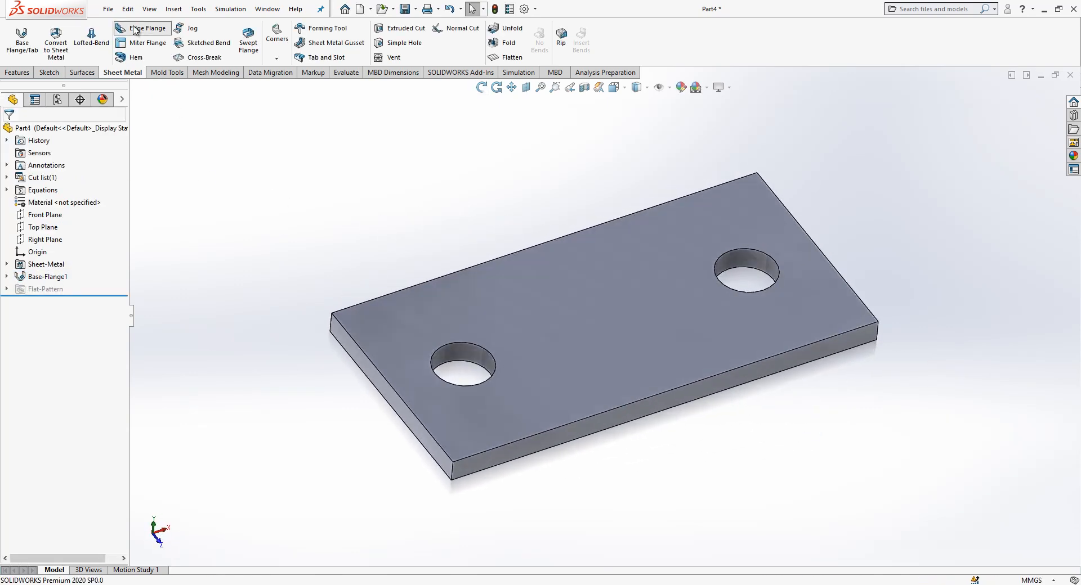
left_click(134, 31)
left_click(481, 454)
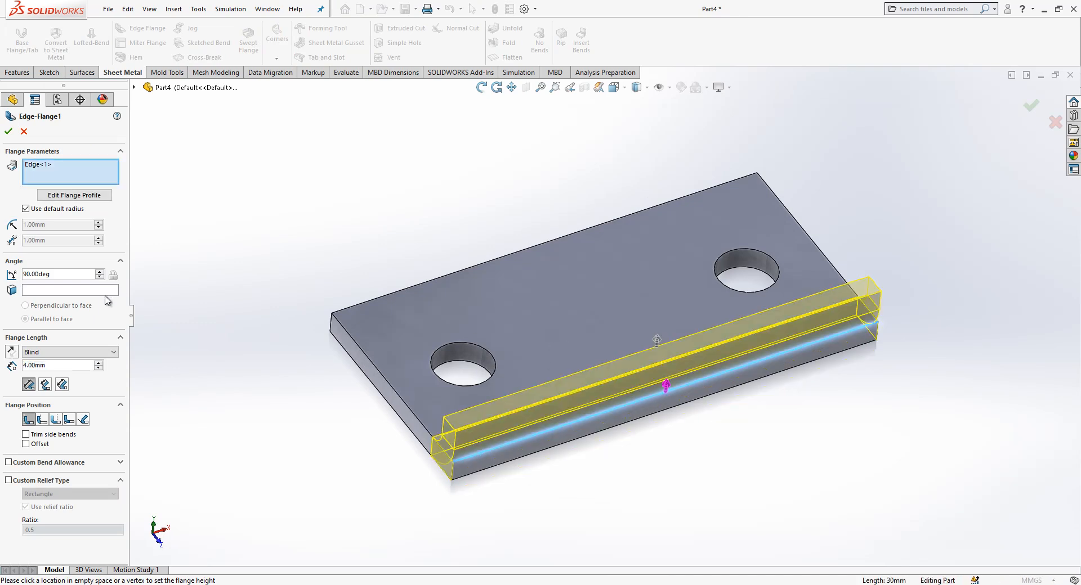
left_click(84, 196)
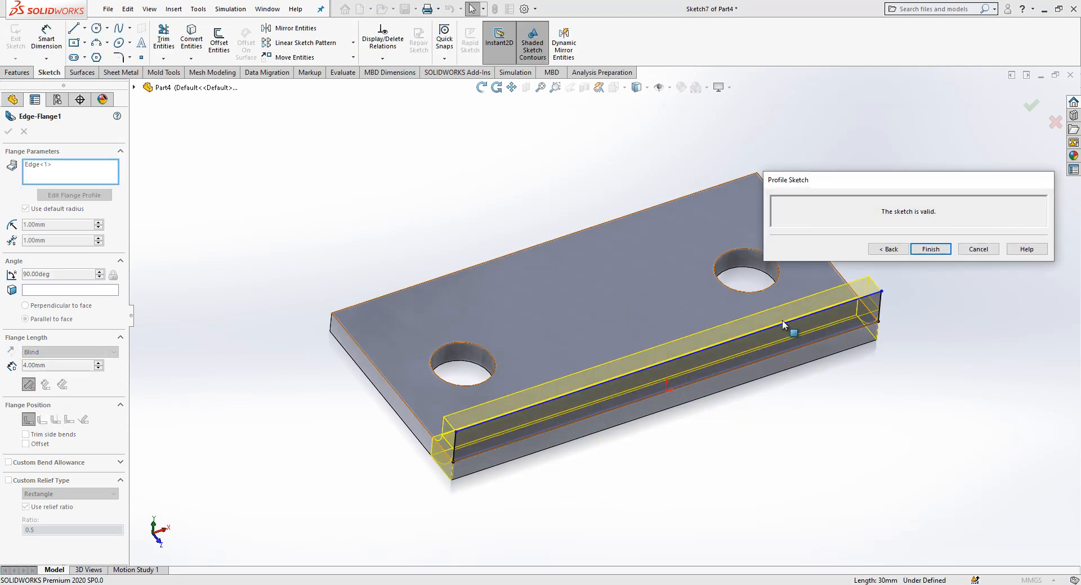
mouse_move(880, 325)
left_mouse_down()
mouse_move(772, 348)
mouse_move(596, 433)
mouse_move(562, 426)
left_mouse_up()
Dimension the flange profile's width as 8 mm and finish the profile sketch.
right_click_drag(555, 496, 551, 459)
left_click(539, 405)
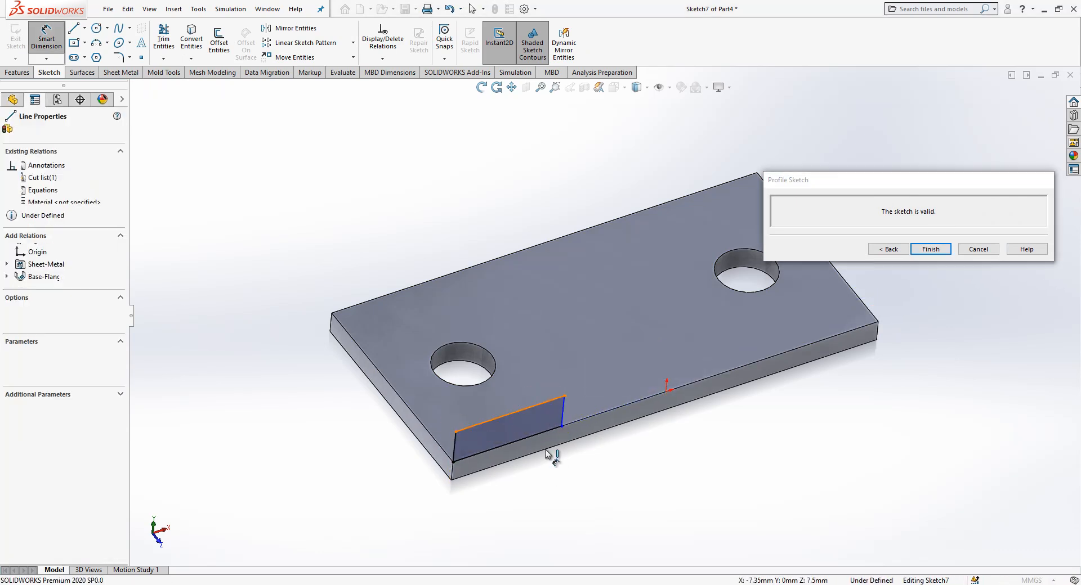
left_click(548, 479)
type("8")
key("Return")
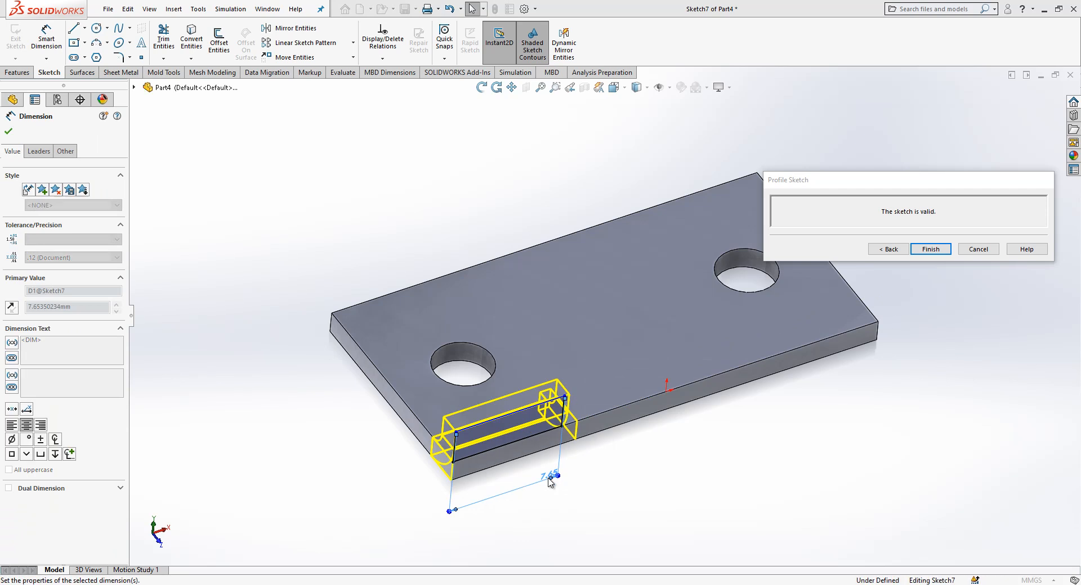
left_click(908, 377)
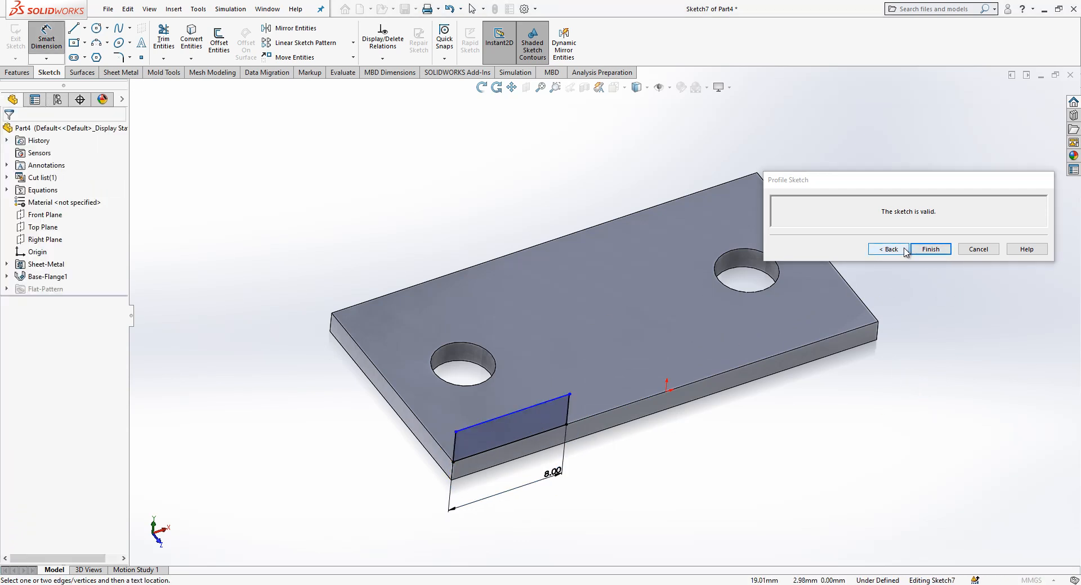
left_click(923, 249)
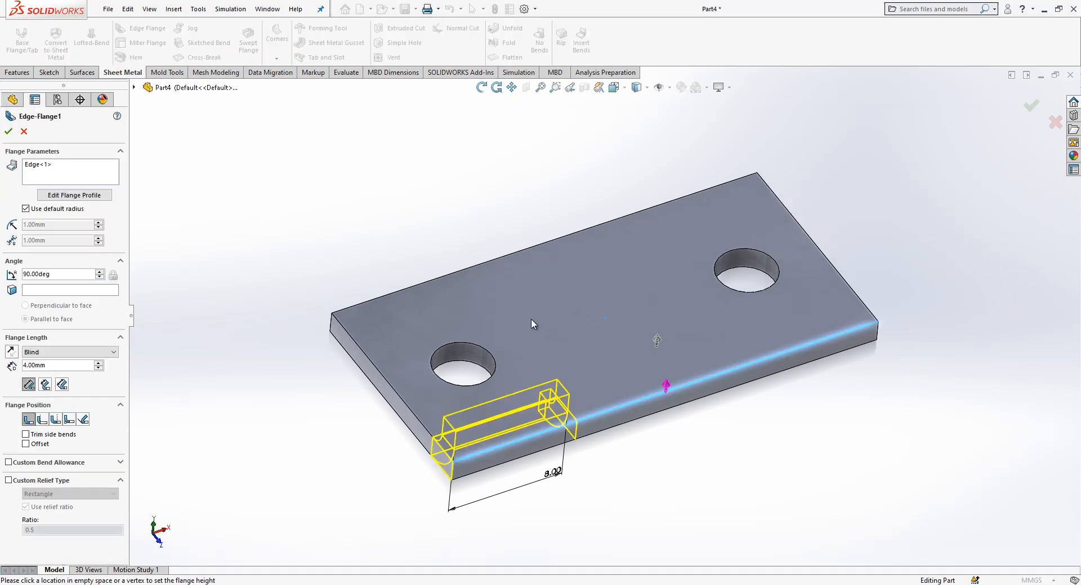
Set the edge flange length to 10 mm and give it a custom Obround relief.
type("10")
key("Return")
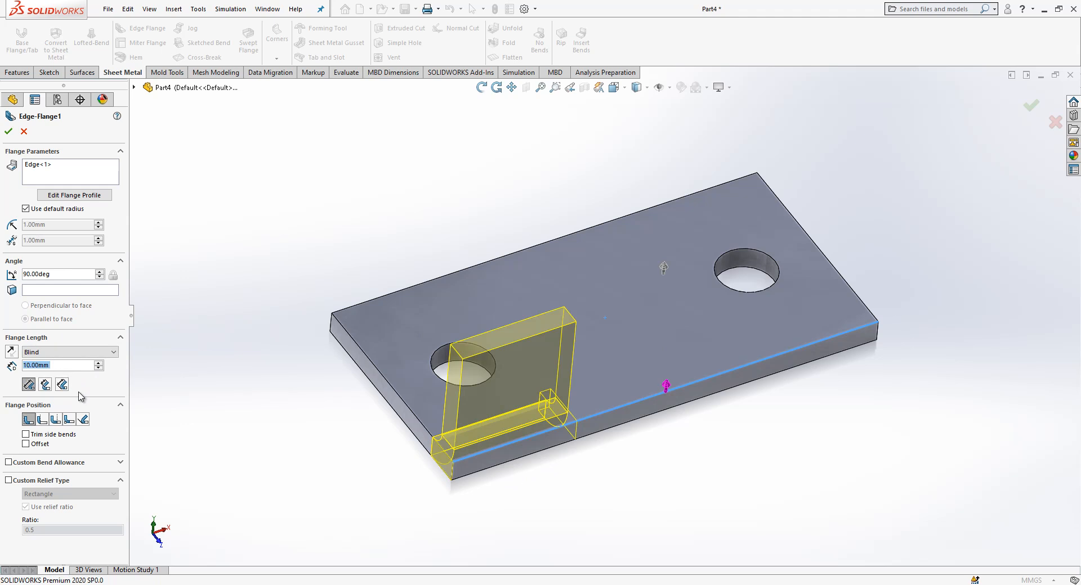
left_click(53, 481)
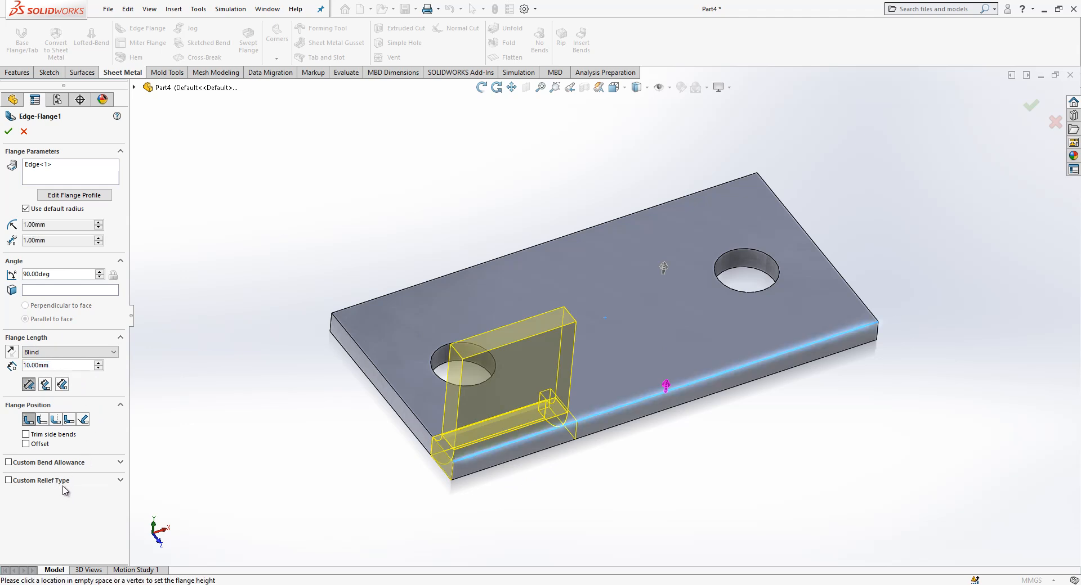
left_click(118, 483)
left_click(84, 494)
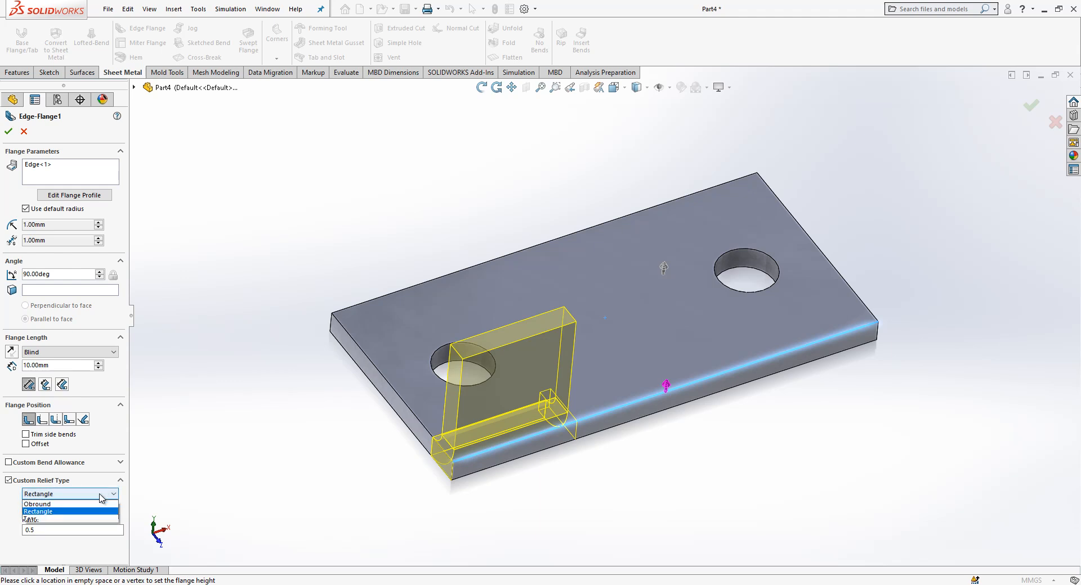
left_click(85, 508)
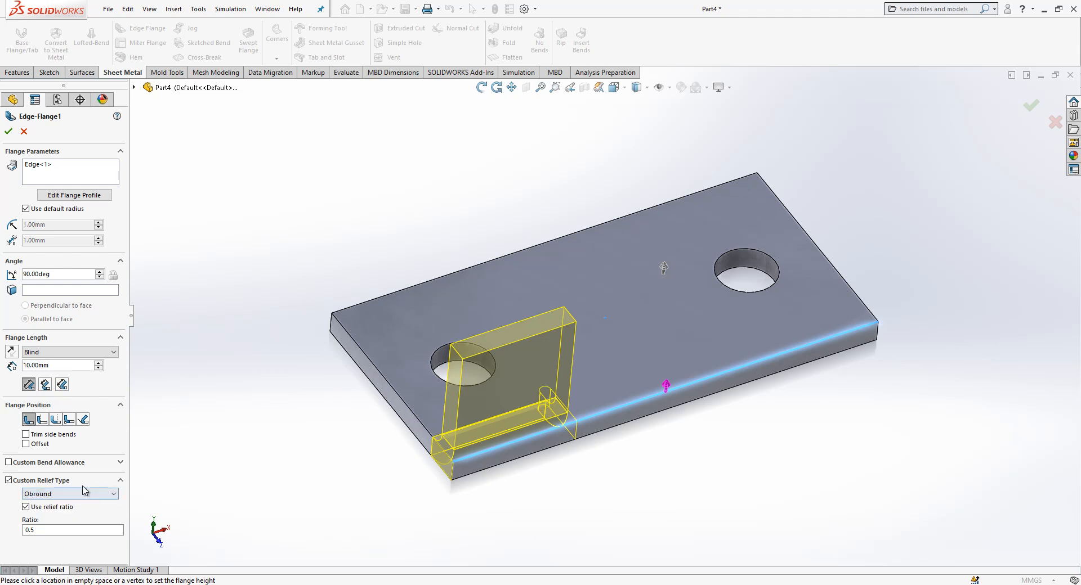
Set the flange position to Material Outside and create the edge flange.
left_click(45, 421)
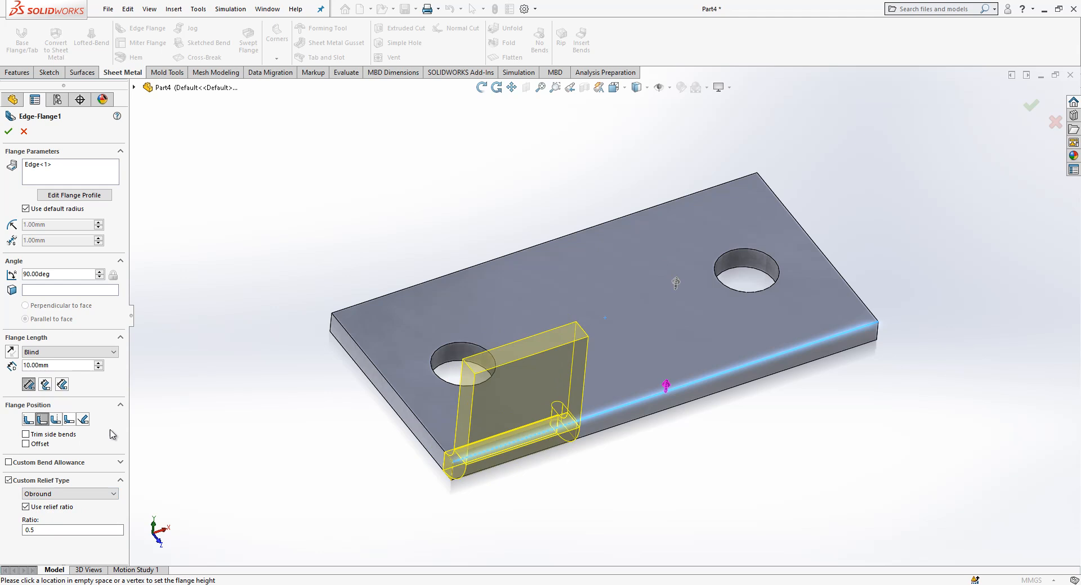
middle_click_drag(554, 477, 488, 486)
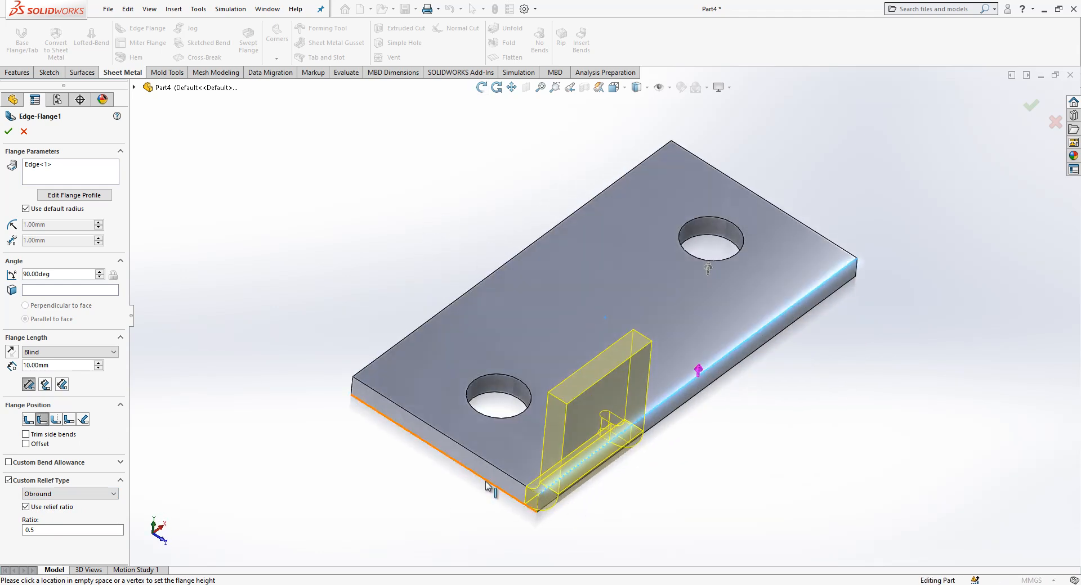
left_click(8, 131)
Round the flange's free end with a full round fillet, using its end face as centre and its two narrow faces as sides.
middle_click_drag(703, 360, 701, 338)
key("f")
left_click(17, 72)
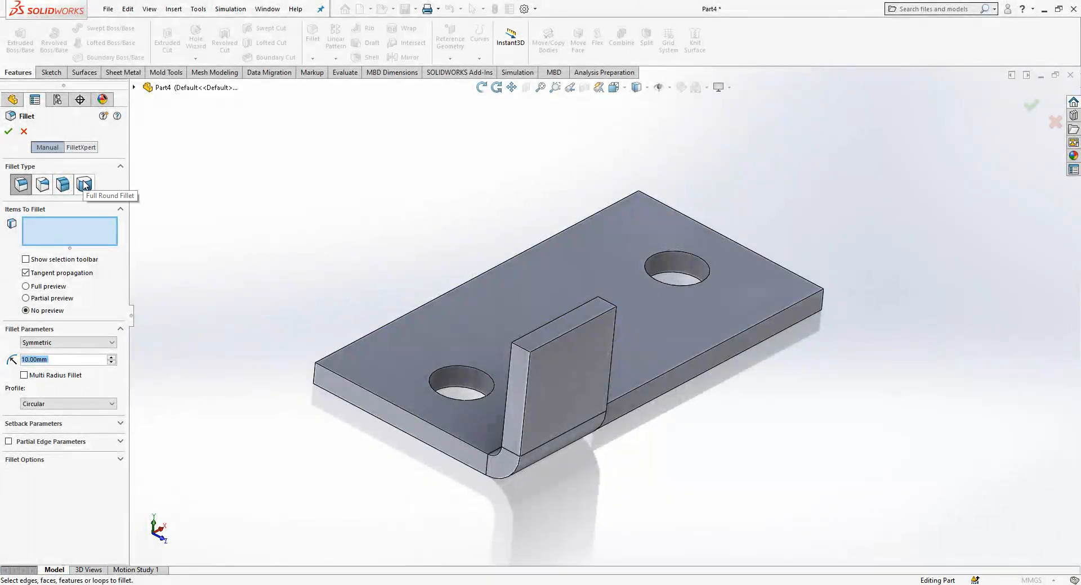
left_click(83, 185)
left_click(522, 365)
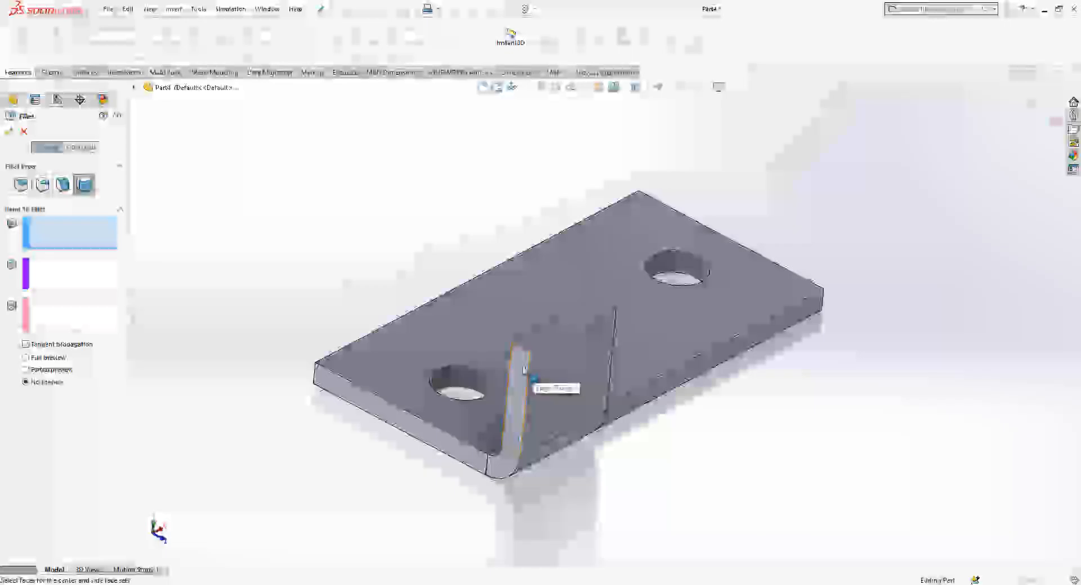
left_click(82, 280)
left_click(546, 336)
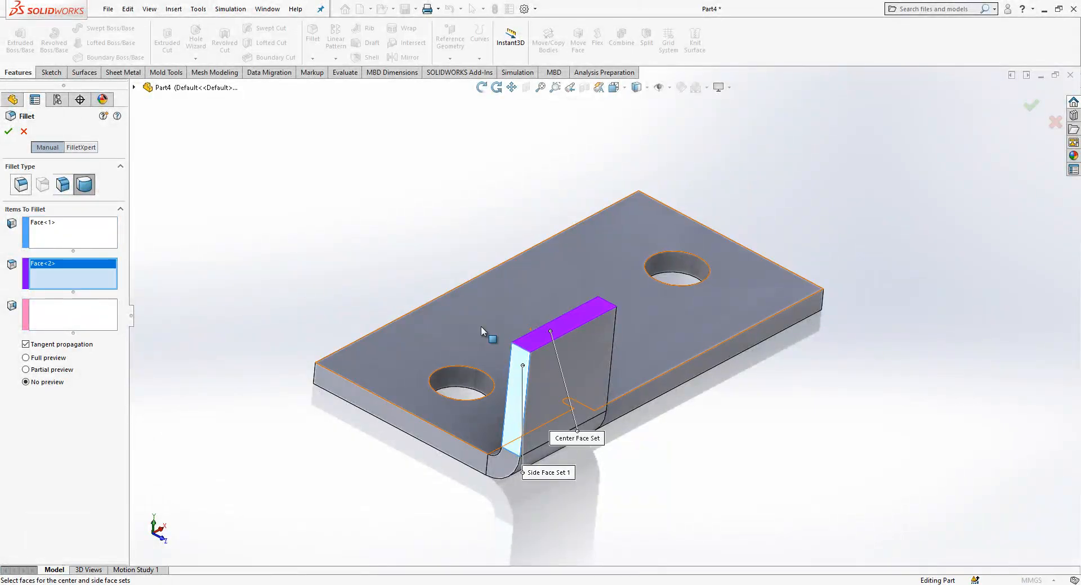
left_click(65, 315)
middle_click_drag(527, 314, 613, 332)
left_click(444, 319)
scroll(610, 334, "down", 3)
key("Return")
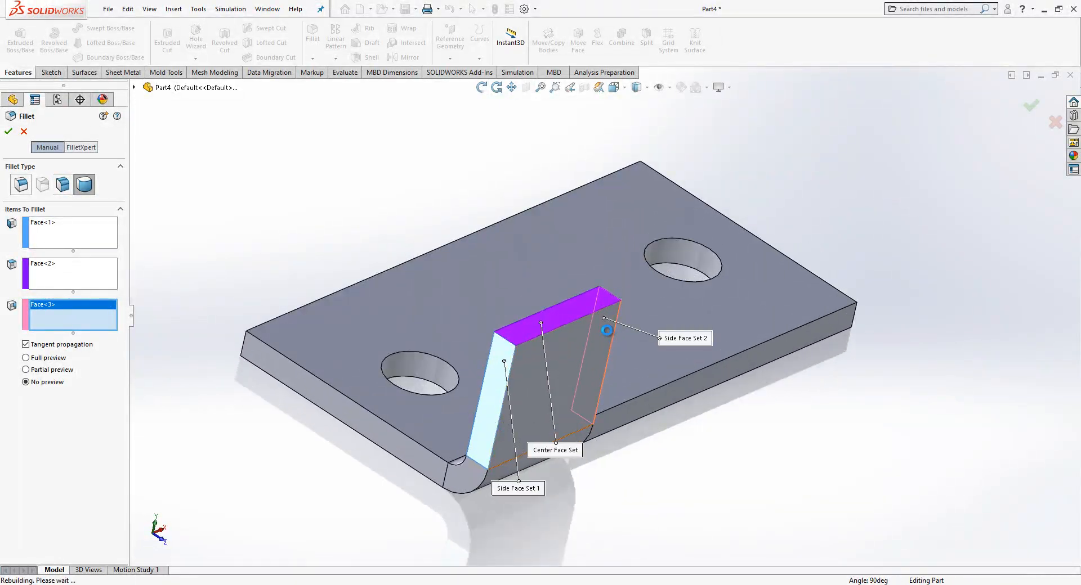
left_click(218, 209)
Start a sketch on the flange's outer face and draw a circle about 3.7 mm in diameter, concentric with the rounded end.
scroll(450, 307, "up", 2)
middle_click_drag(450, 309, 509, 348)
left_click(560, 359)
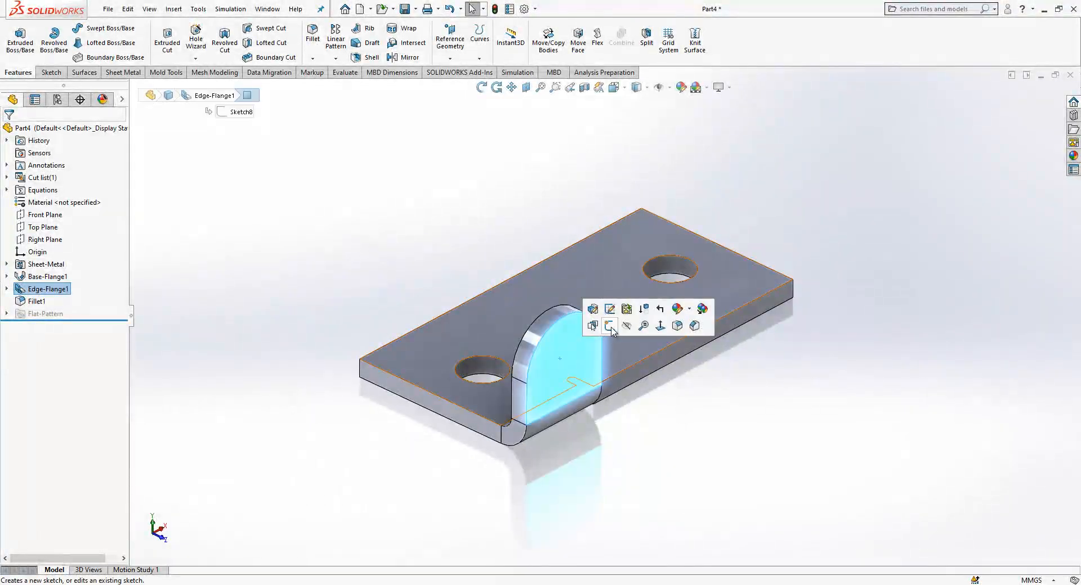
left_click(610, 327)
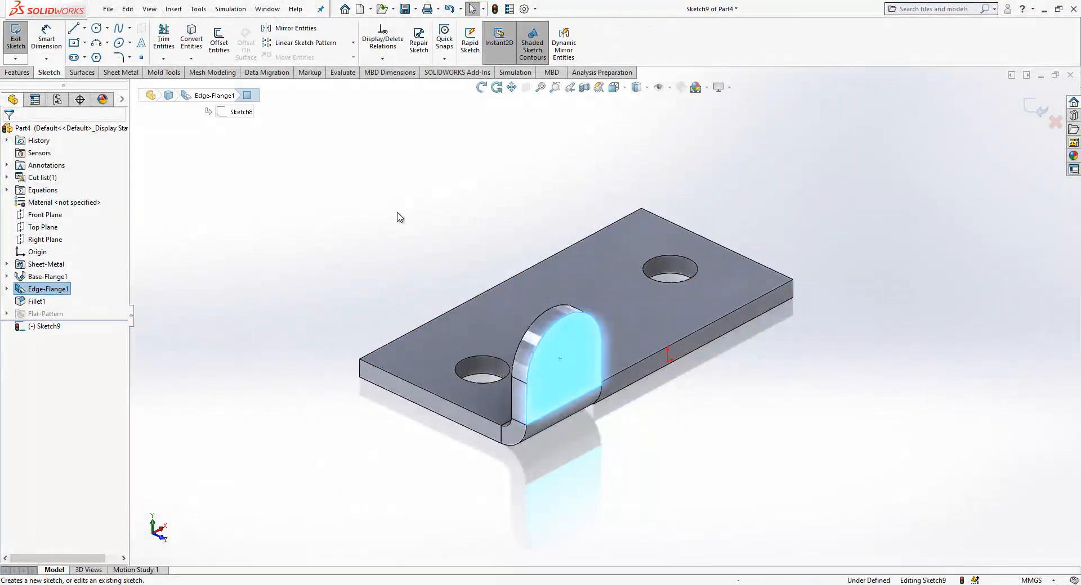
left_click(96, 29)
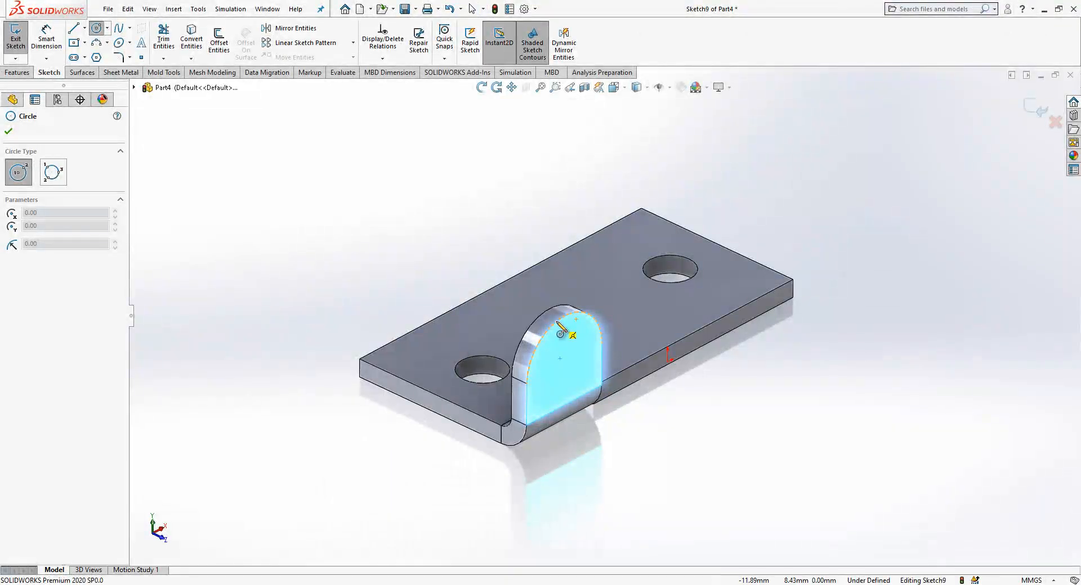
left_click(564, 364)
left_click(577, 346)
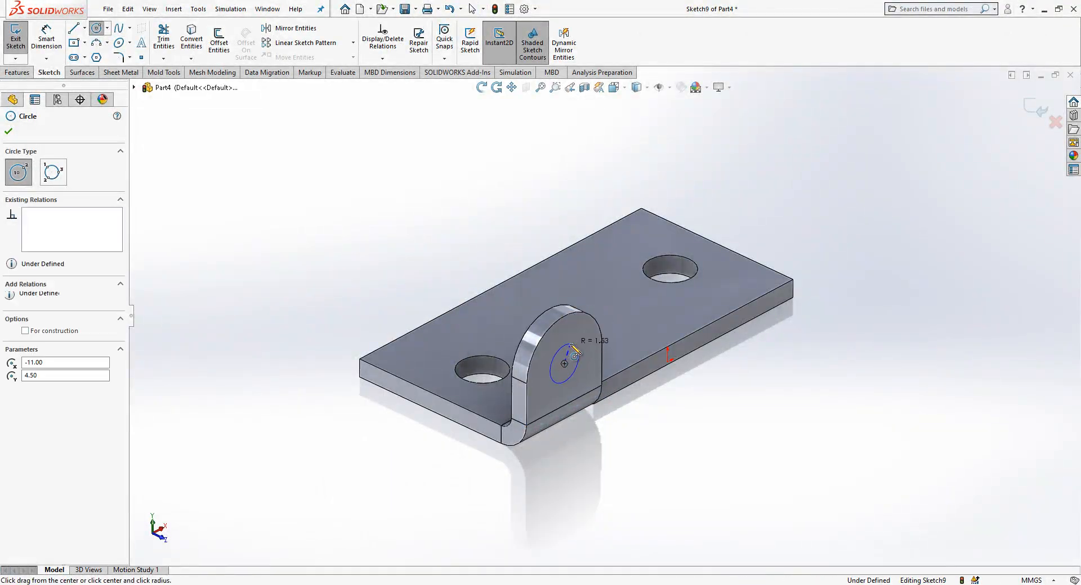
Dimension the circle on the flange face as 3 mm in diameter.
key("d")
left_click(577, 345)
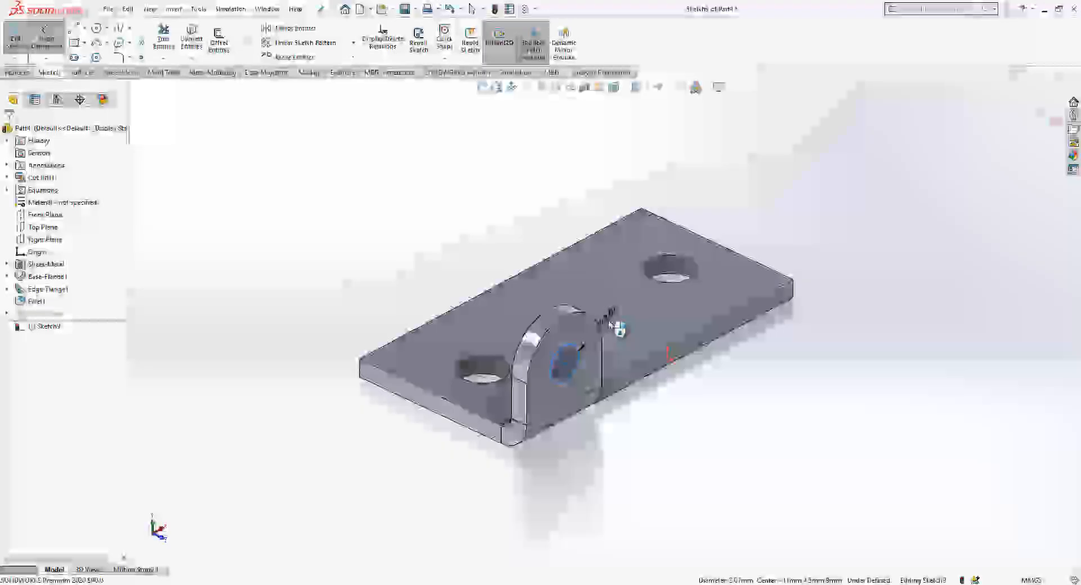
left_click(615, 325)
key("Return")
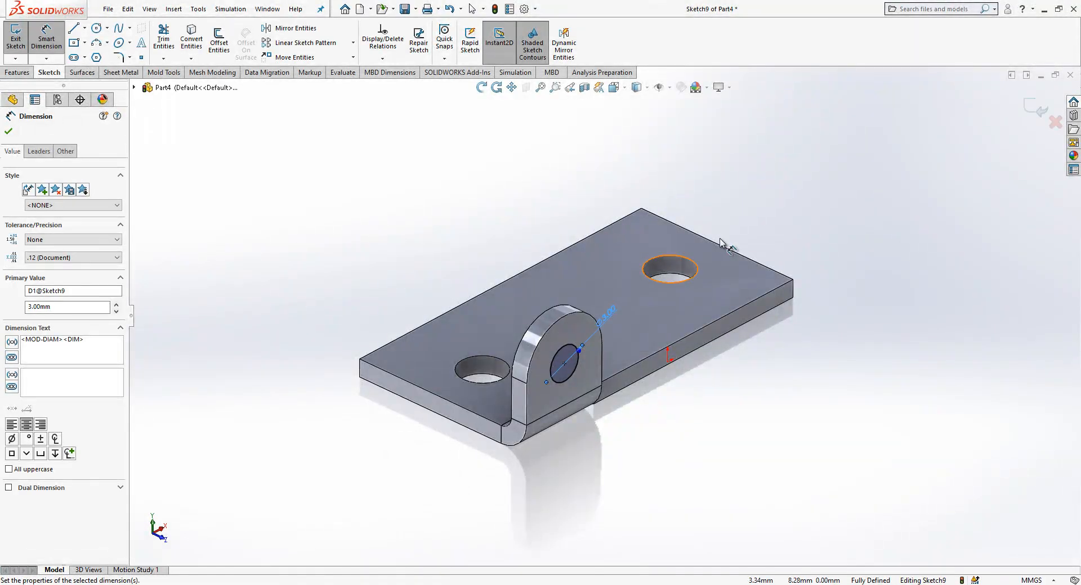
Cut the circle through the edge flange with the cut depth linked to the sheet thickness.
left_click(1035, 107)
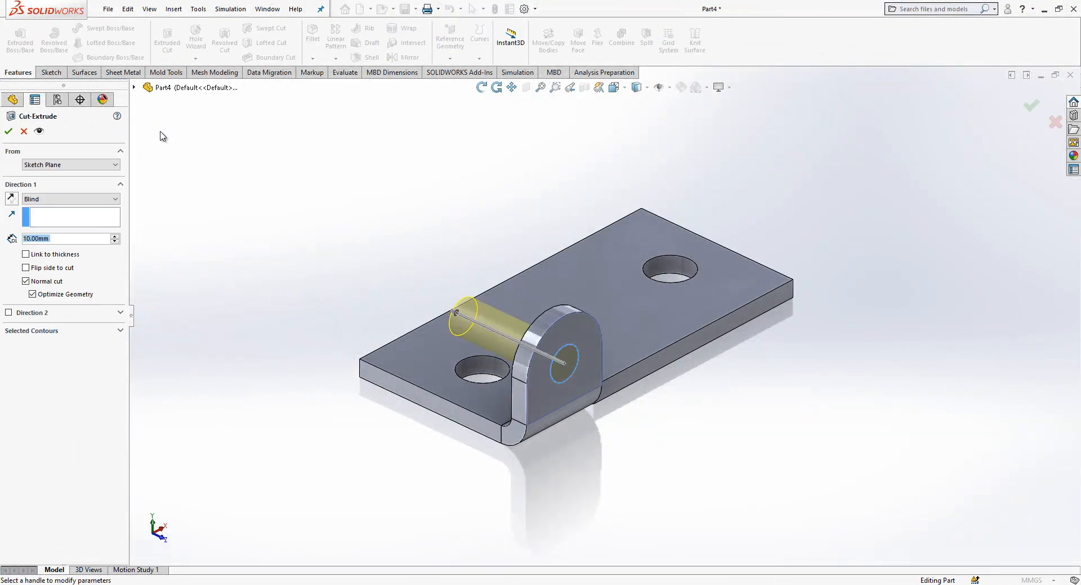
left_click(73, 257)
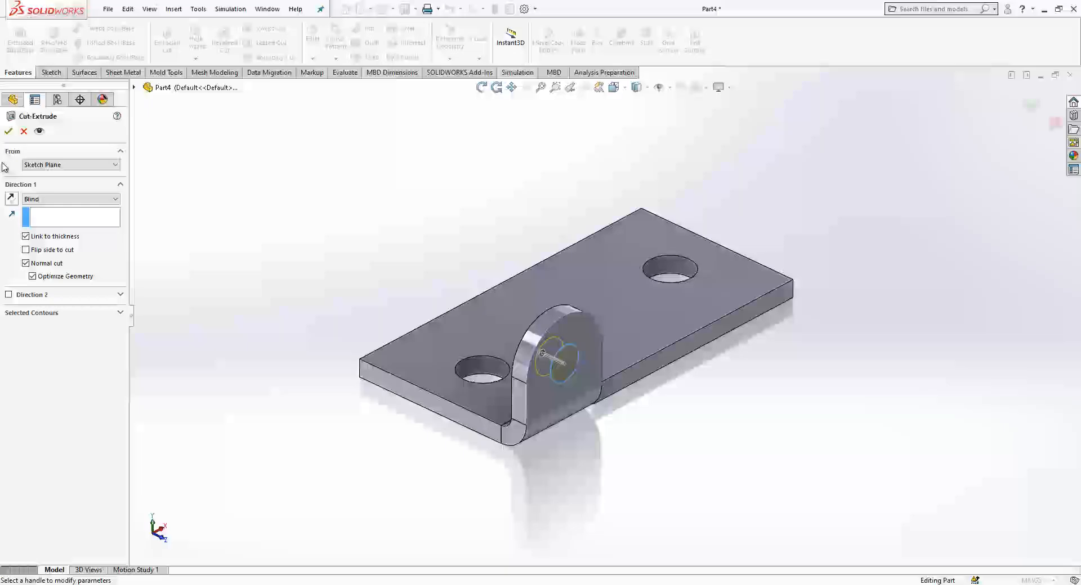
left_click(8, 132)
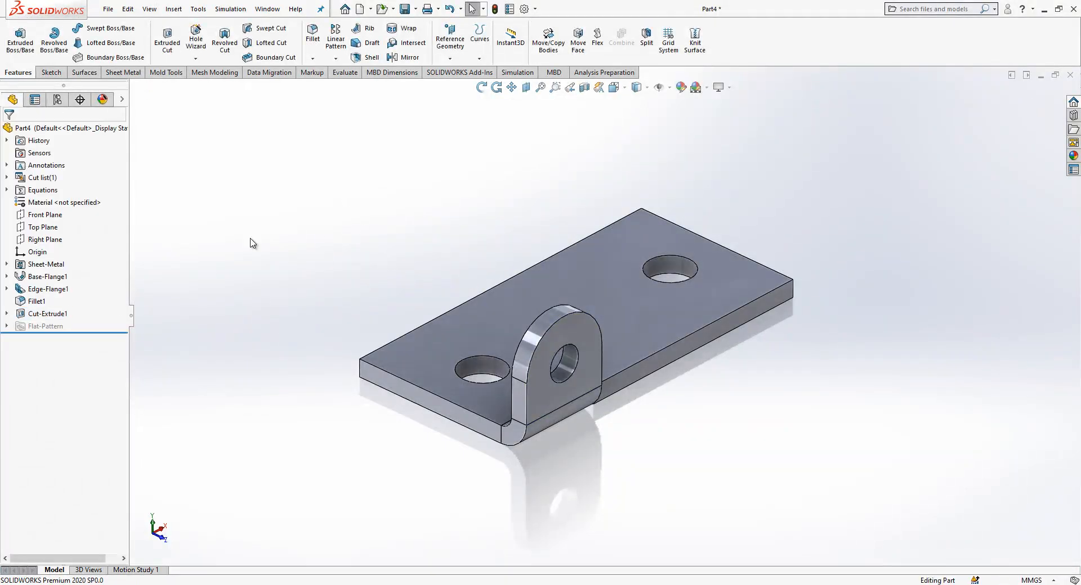
Mirror the edge flange, its full round fillet and its hole about the Front Plane.
left_click(59, 213)
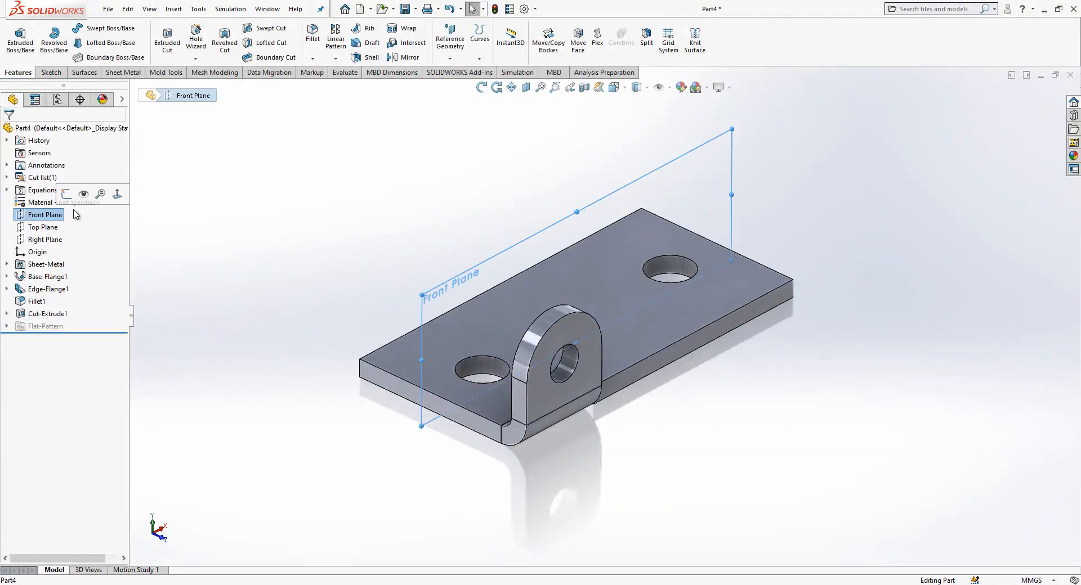
left_click(395, 61)
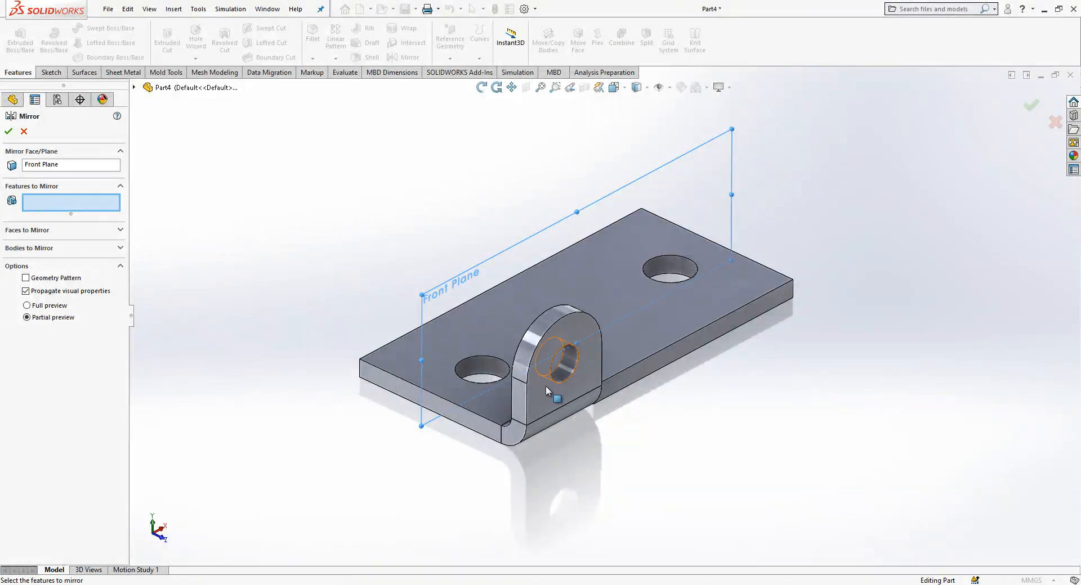
left_click(520, 406)
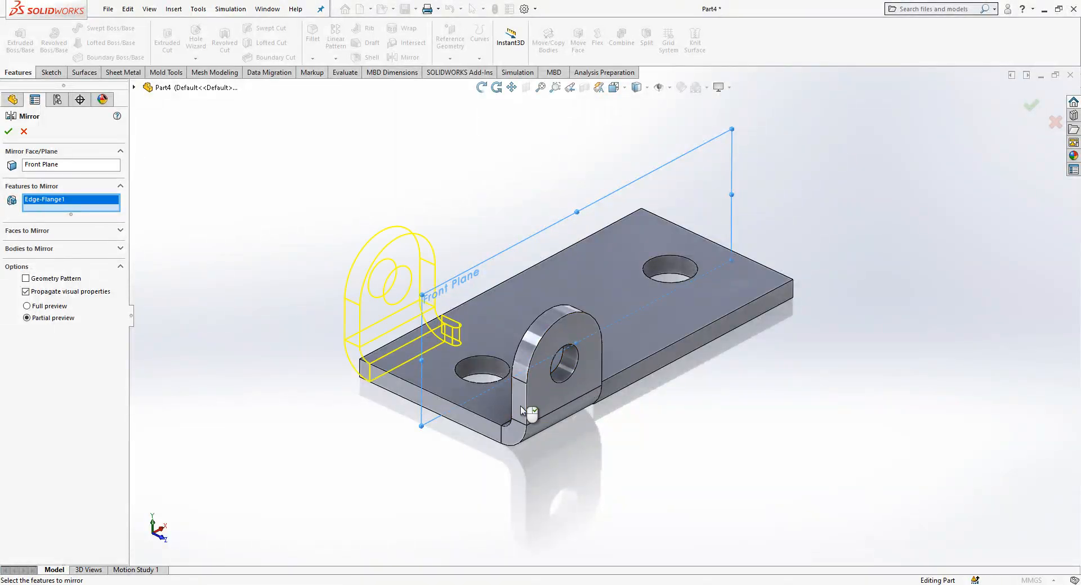
left_click(537, 337)
left_click(566, 370)
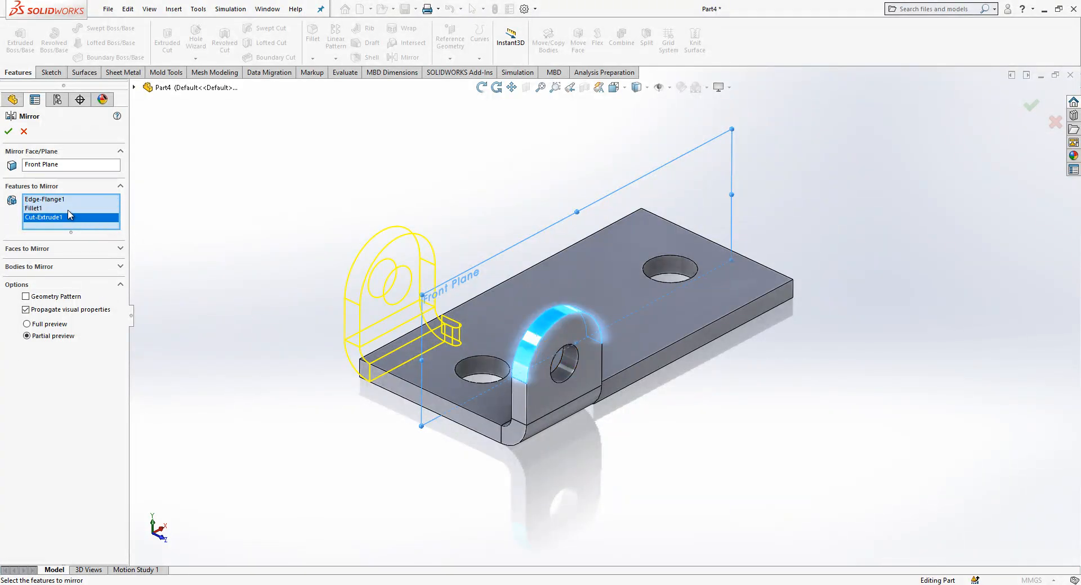
left_click(134, 88)
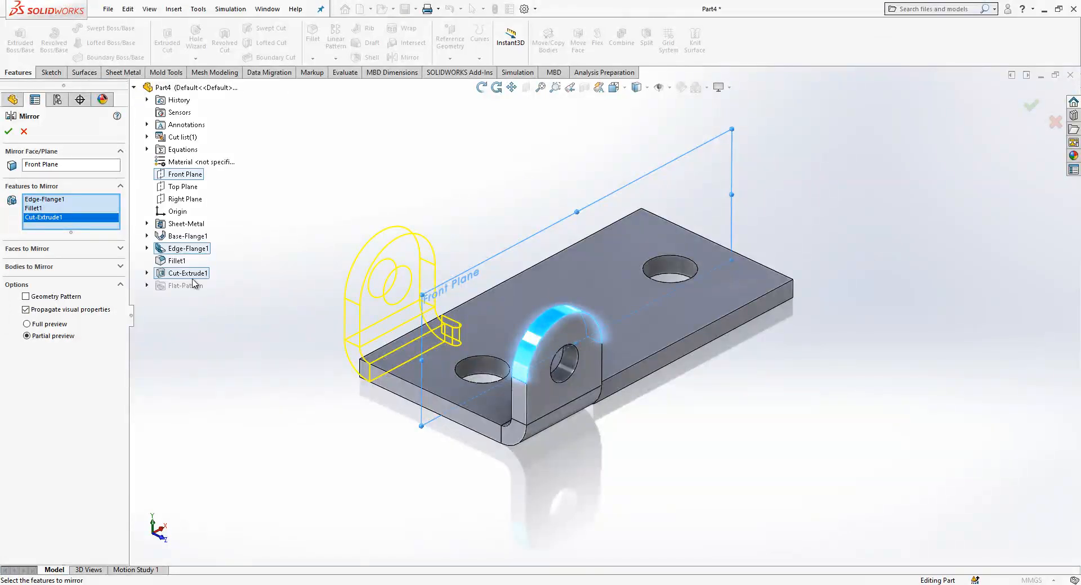
left_click(177, 263)
left_click(9, 131)
Chamfer the upper edges of the two base plate holes by 0.75 mm at 45 degrees.
scroll(625, 338, "up", 1)
middle_click_drag(626, 340, 632, 372)
scroll(754, 256, "down", 1)
left_click(313, 59)
left_click(330, 92)
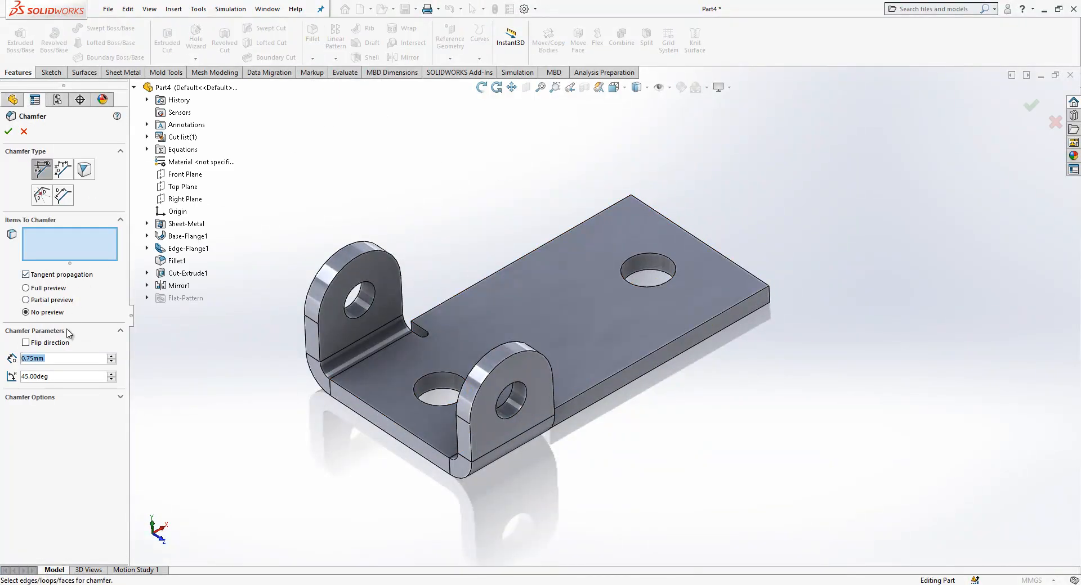
left_click(439, 375)
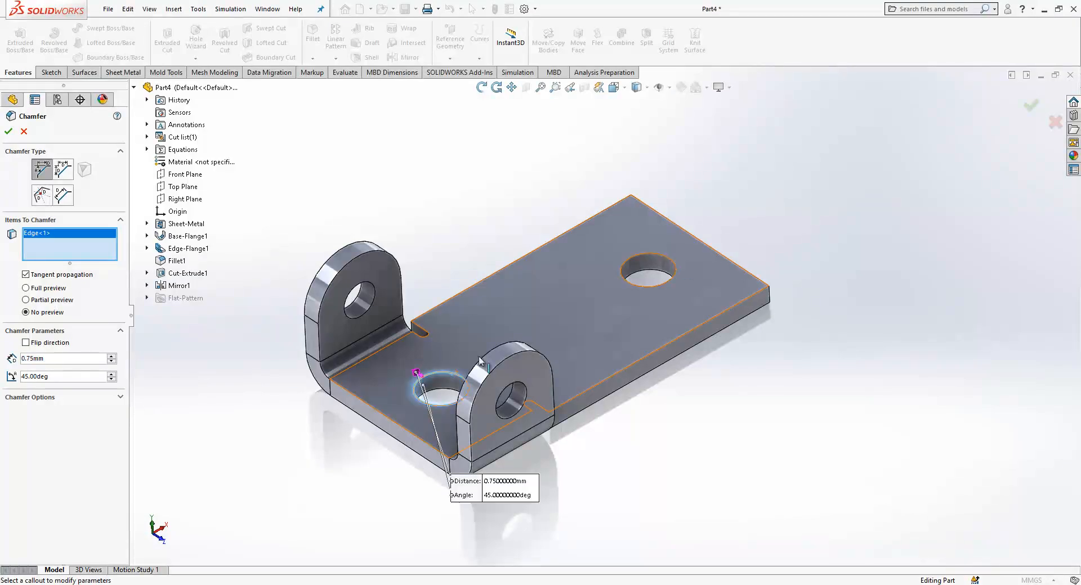
left_click(670, 256)
key("Return")
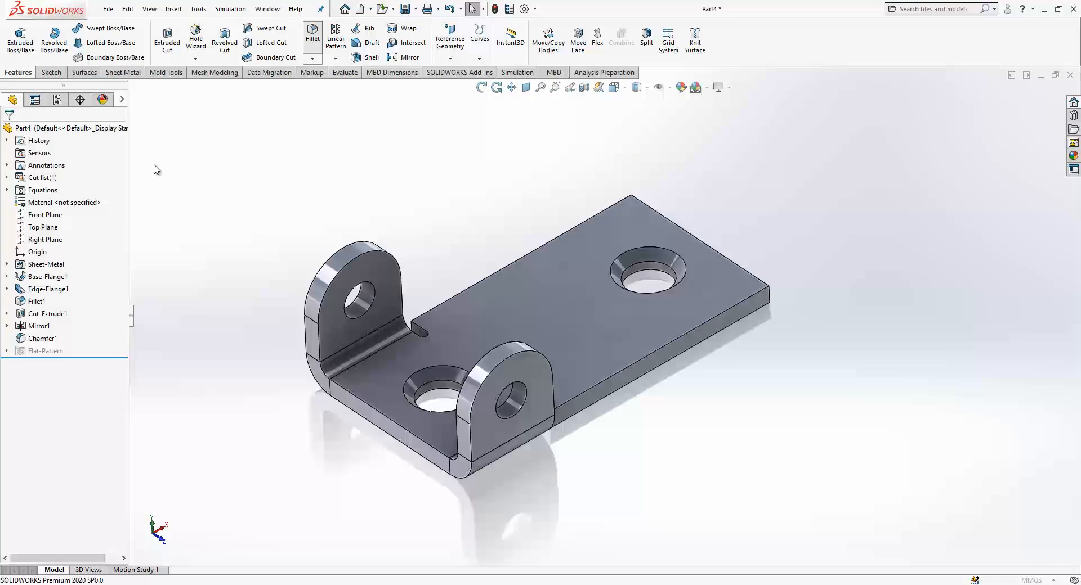
Round the base plate's two far corners and the two corners beside the flange reliefs with 1 mm constant-size fillets.
left_click(20, 184)
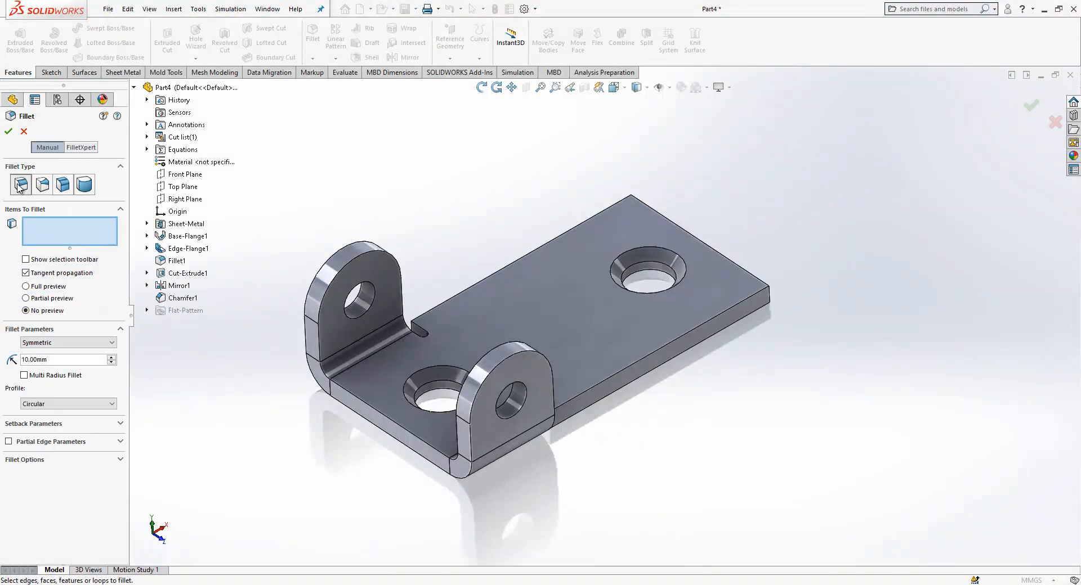
double_click(55, 361)
type("1")
key("Return")
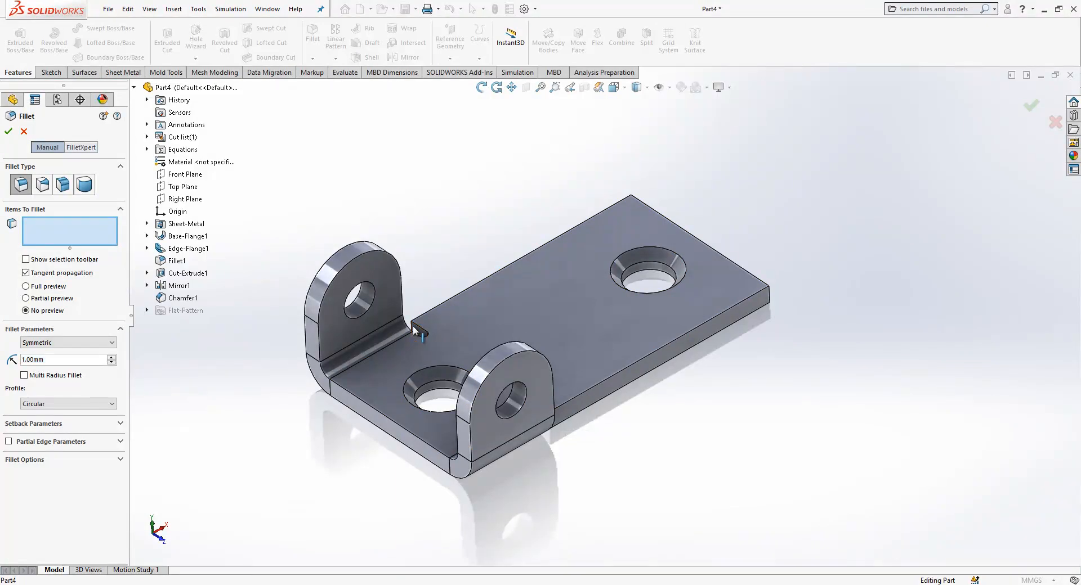
left_click(413, 325)
left_click(633, 204)
left_click(769, 294)
left_click(550, 419)
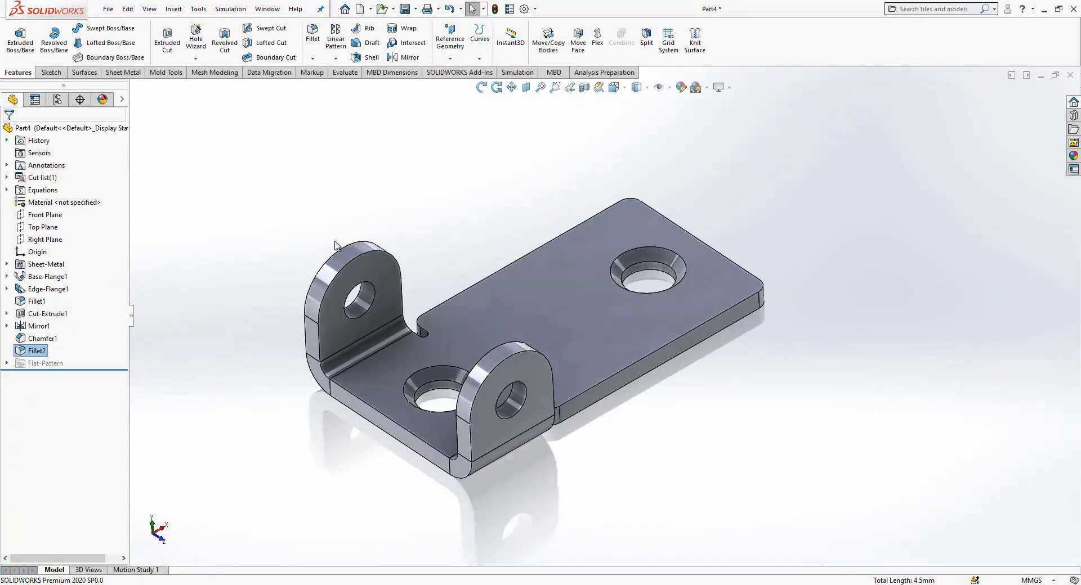
Save the part as PP2 in the New folder directory.
key("ctrl+s")
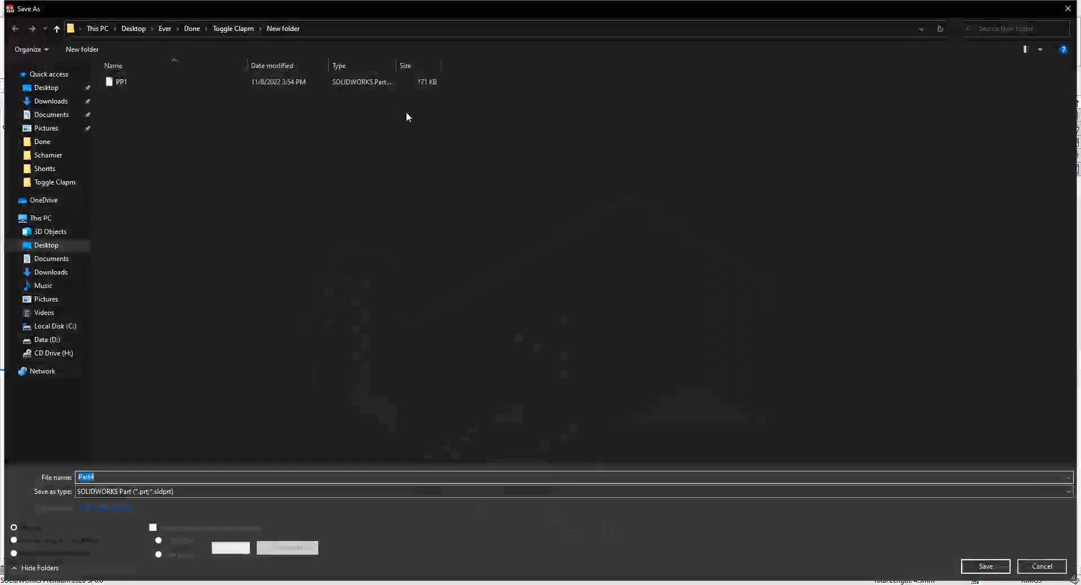
key("BackSpace")
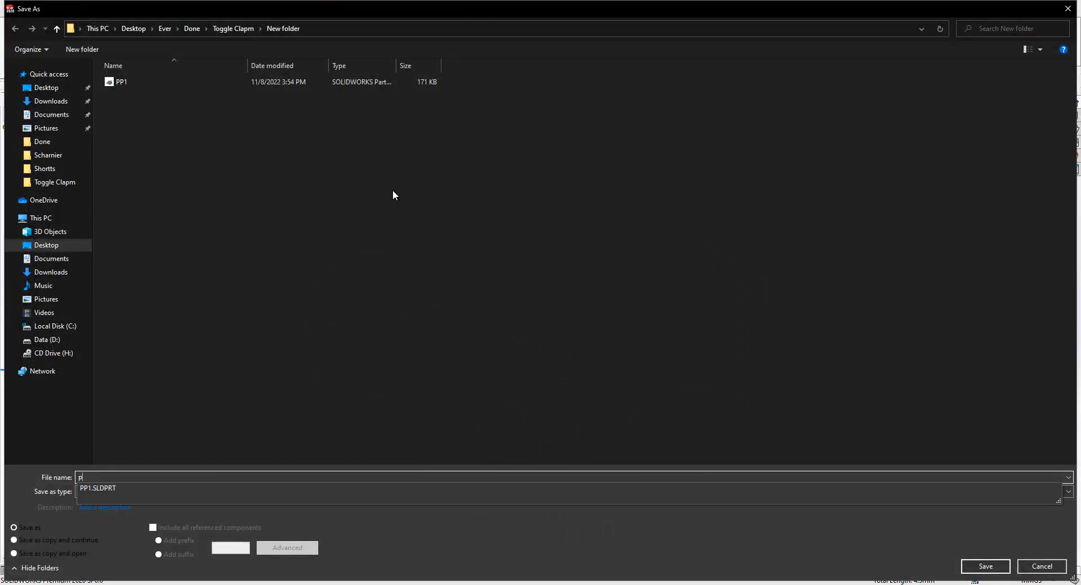
type("PP2")
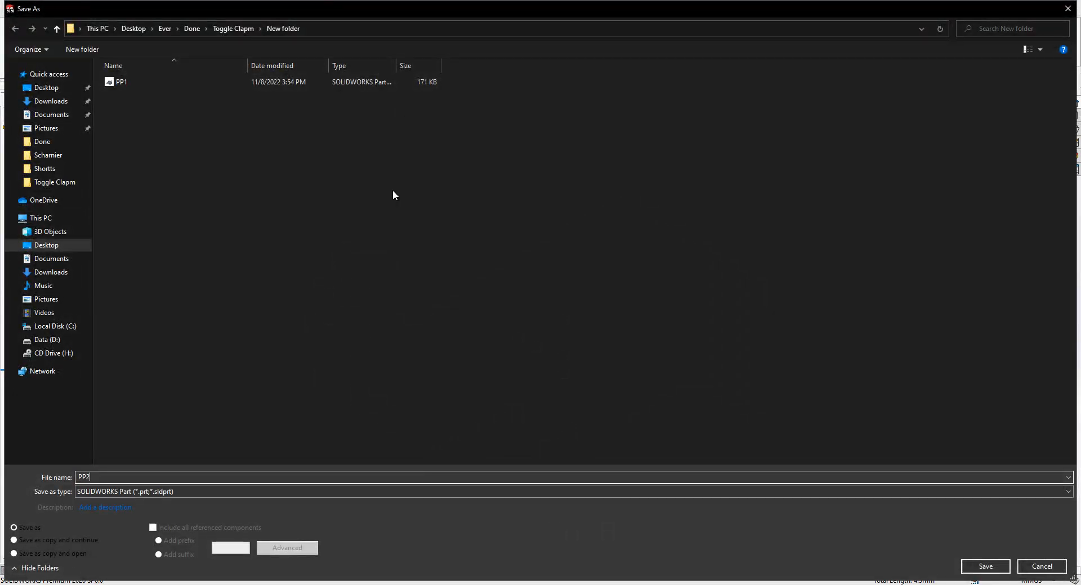
key("Return")
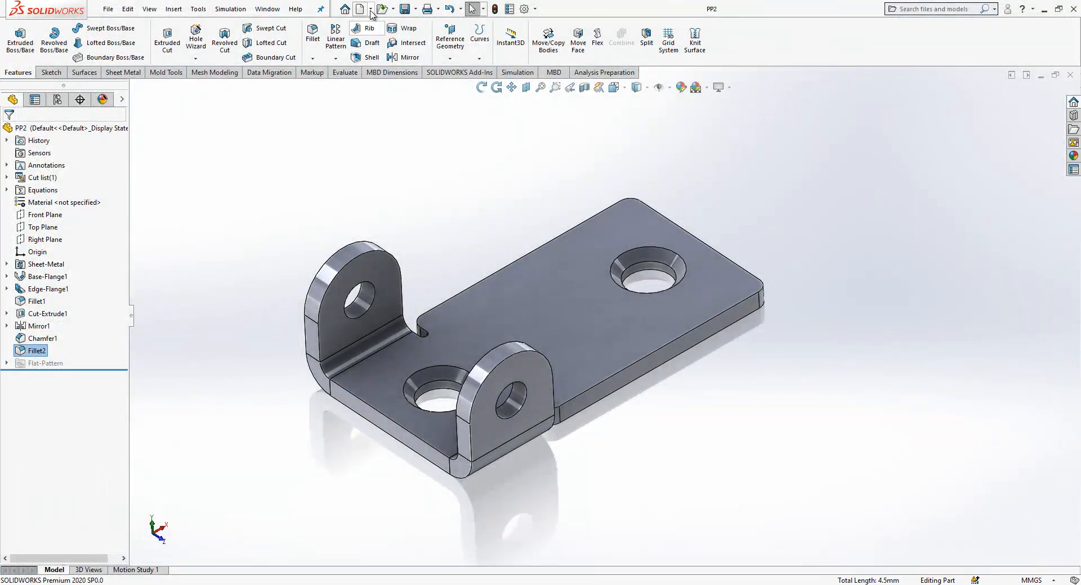
Create a new assembly from the open part and place PP2 as its first component.
left_click(370, 10)
left_click(405, 51)
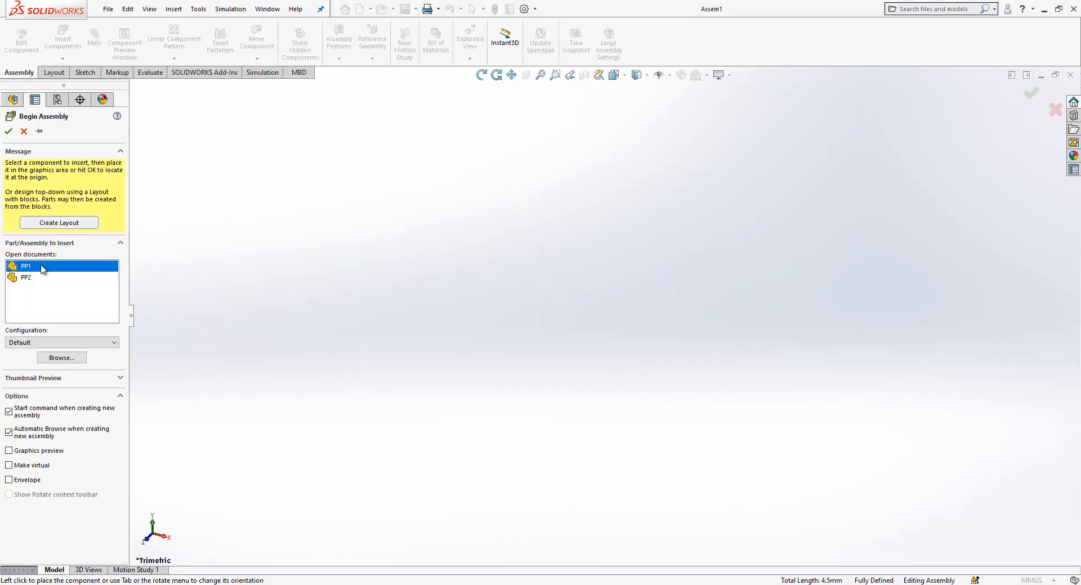
left_click(36, 279)
left_click(444, 279)
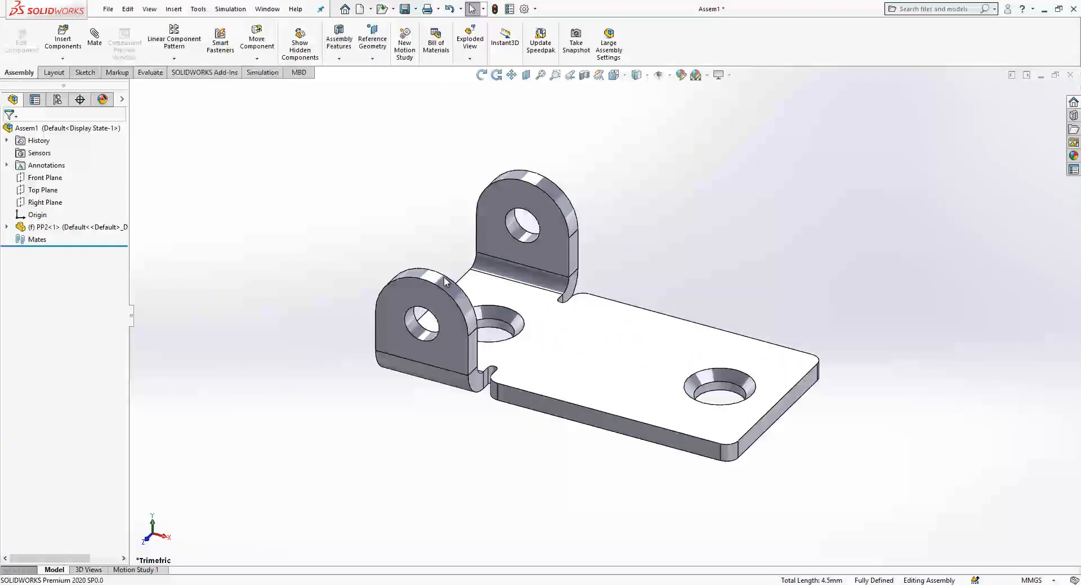
Insert PP1 into the assembly and place it beside the flanged end of PP2.
left_click(62, 42)
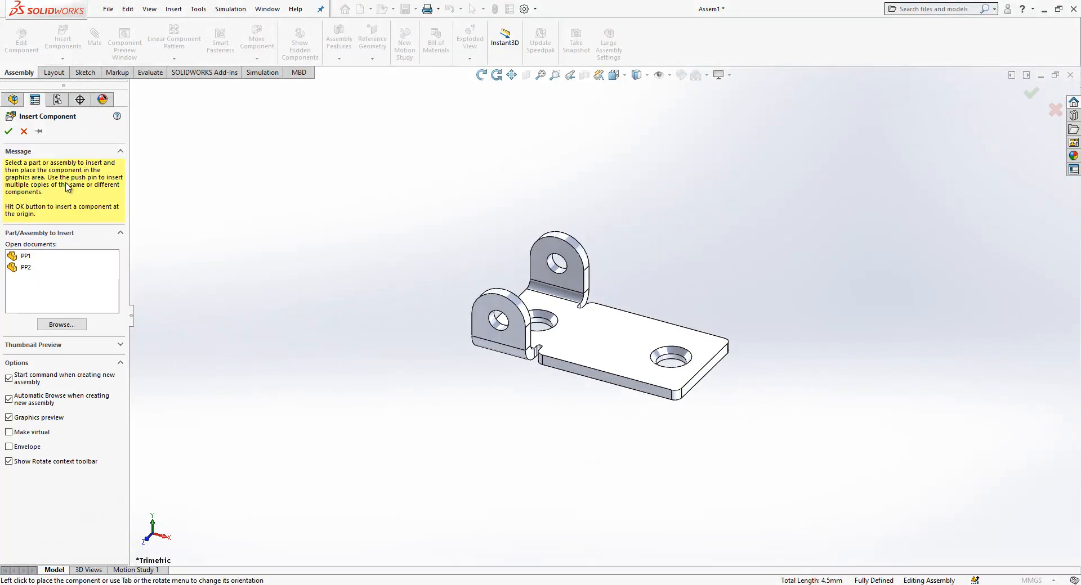
left_click(59, 257)
left_click(444, 248)
middle_click_drag(443, 244, 479, 316)
left_click_drag(479, 316, 373, 316)
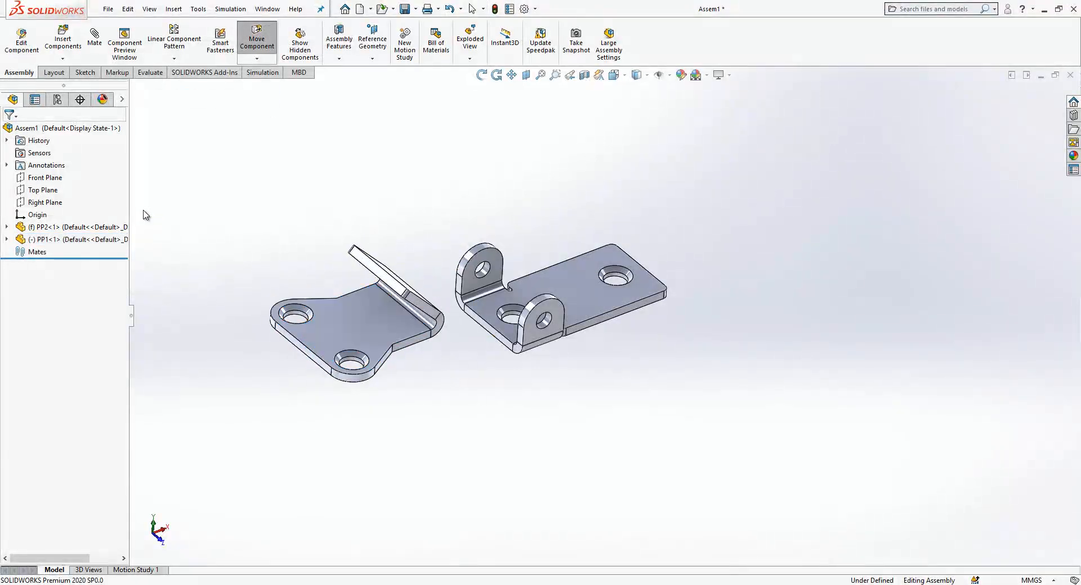
key("Escape")
Float PP2 and mate its origin coincident with the assembly origin, with the axes aligned.
left_click(42, 230)
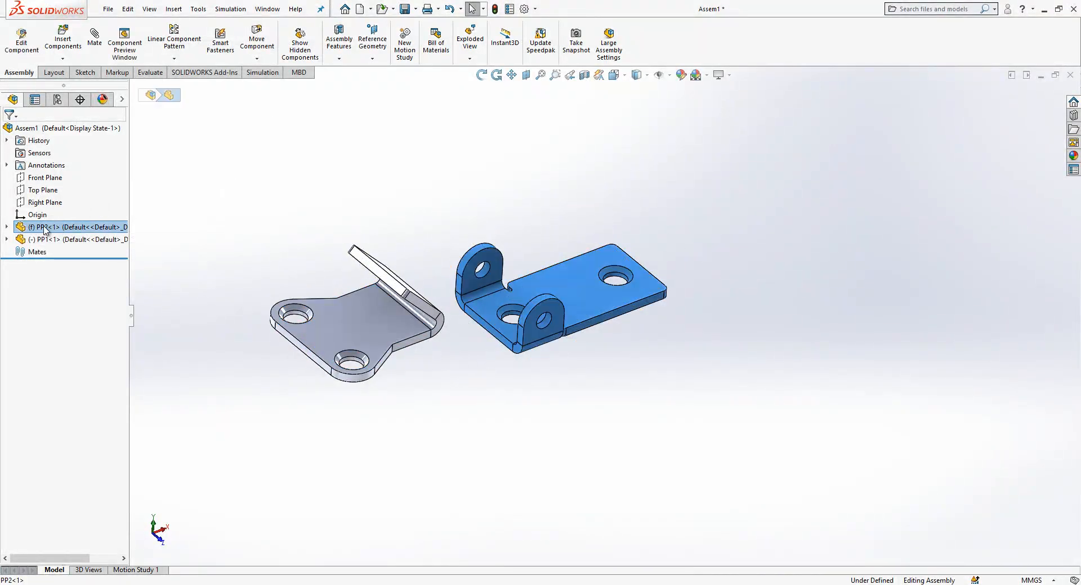
right_click(45, 230)
left_click(60, 344)
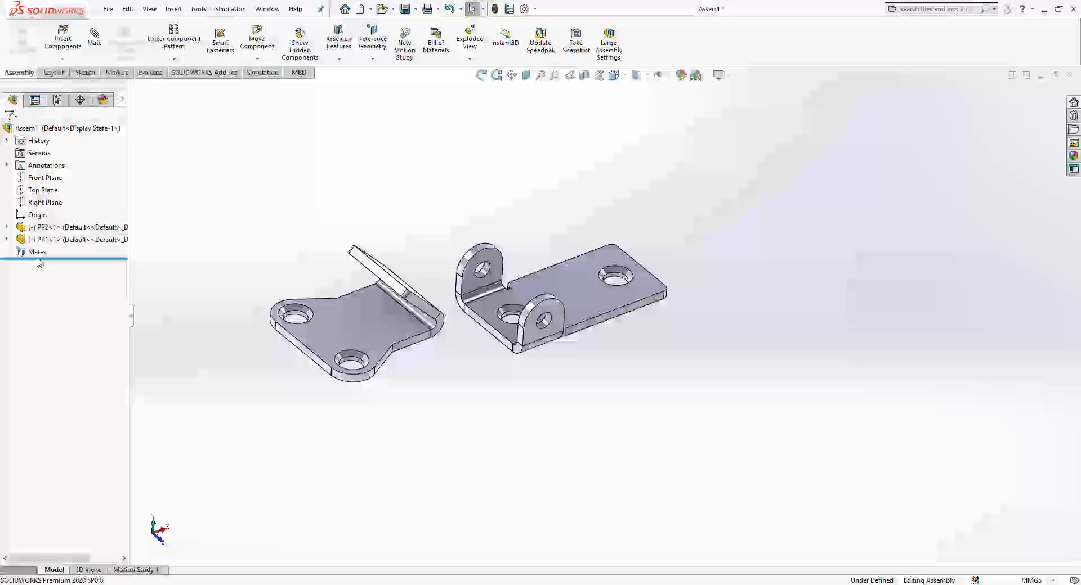
left_click(6, 227)
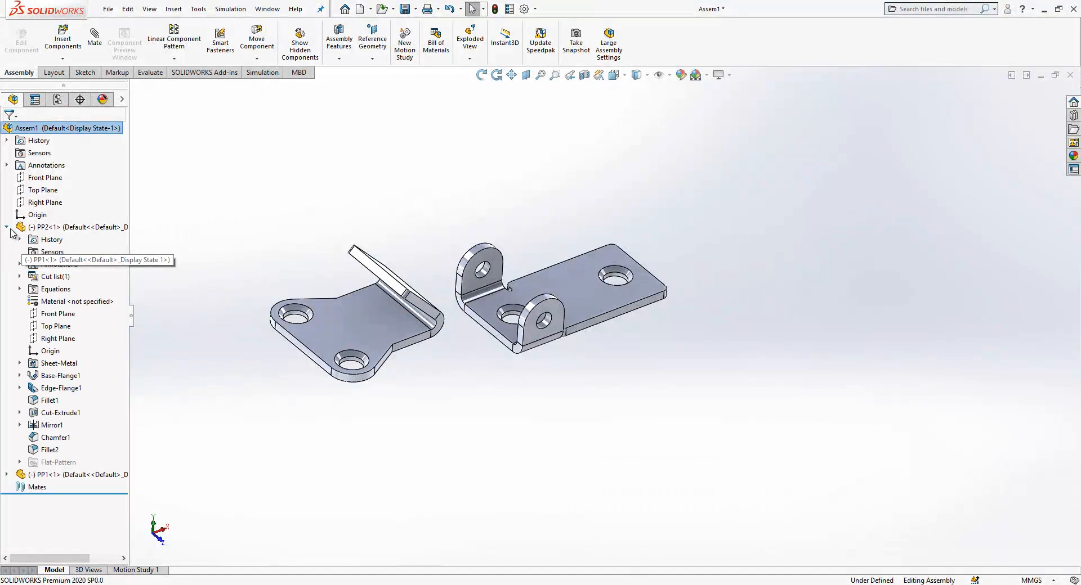
left_click(49, 351)
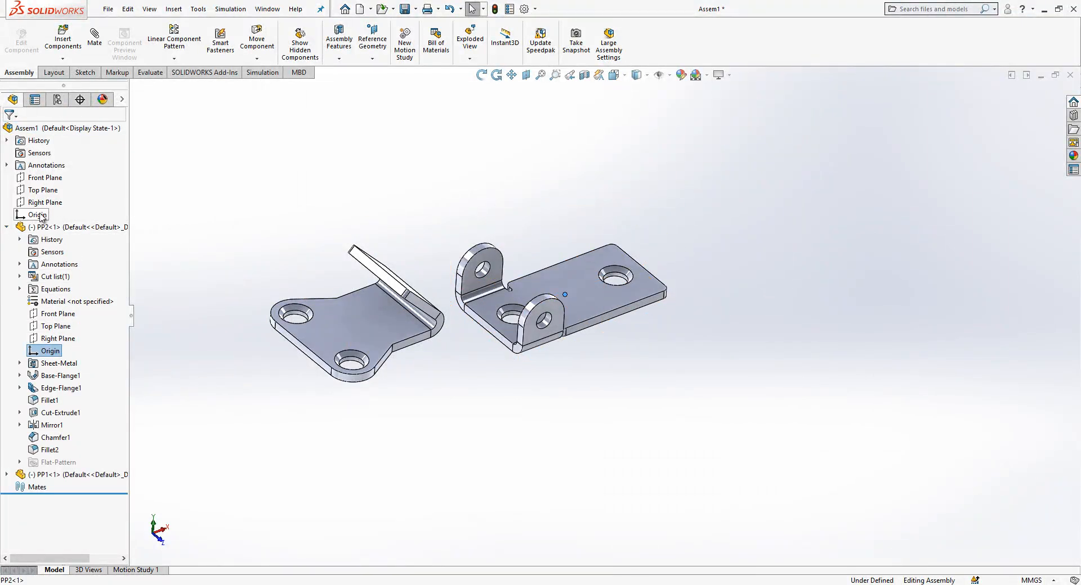
left_click(94, 39)
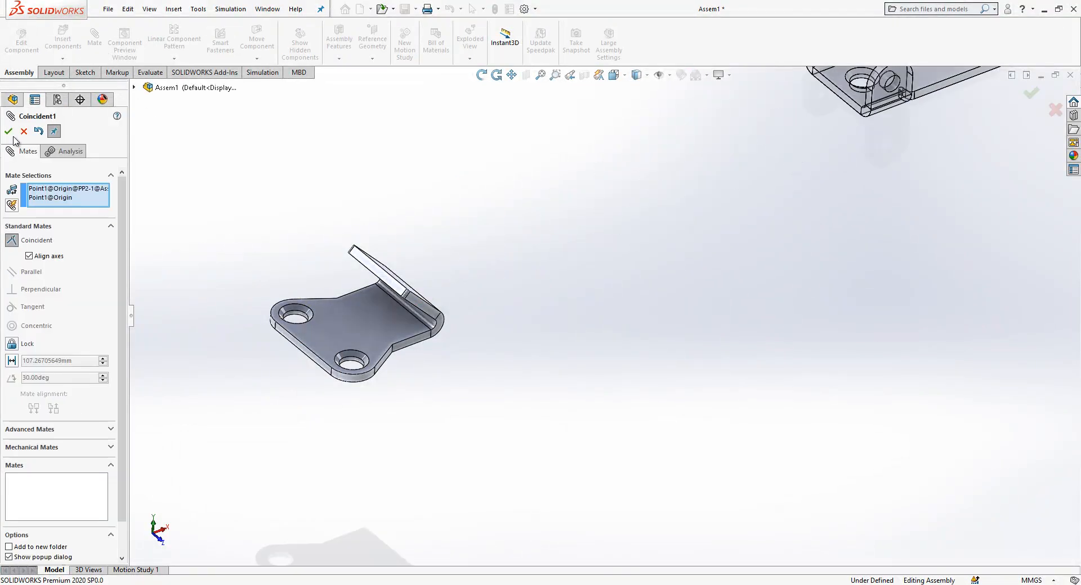
left_click(8, 132)
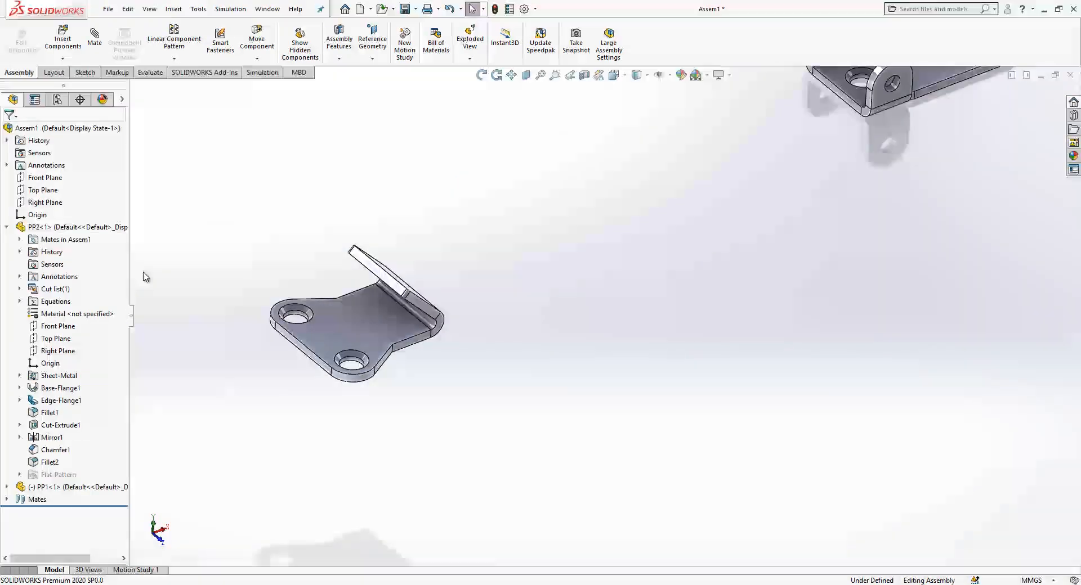
Move PP1 closer to PP2 and mate its Front Plane coincident with the assembly's Front Plane.
left_click_drag(356, 326, 564, 211)
scroll(847, 153, "up", 2)
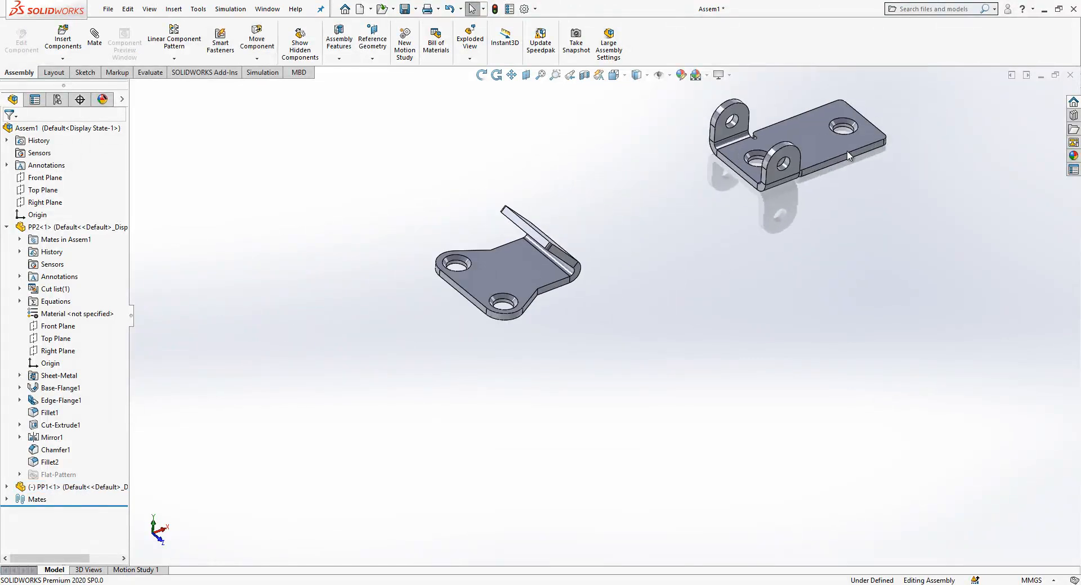
left_click(6, 228)
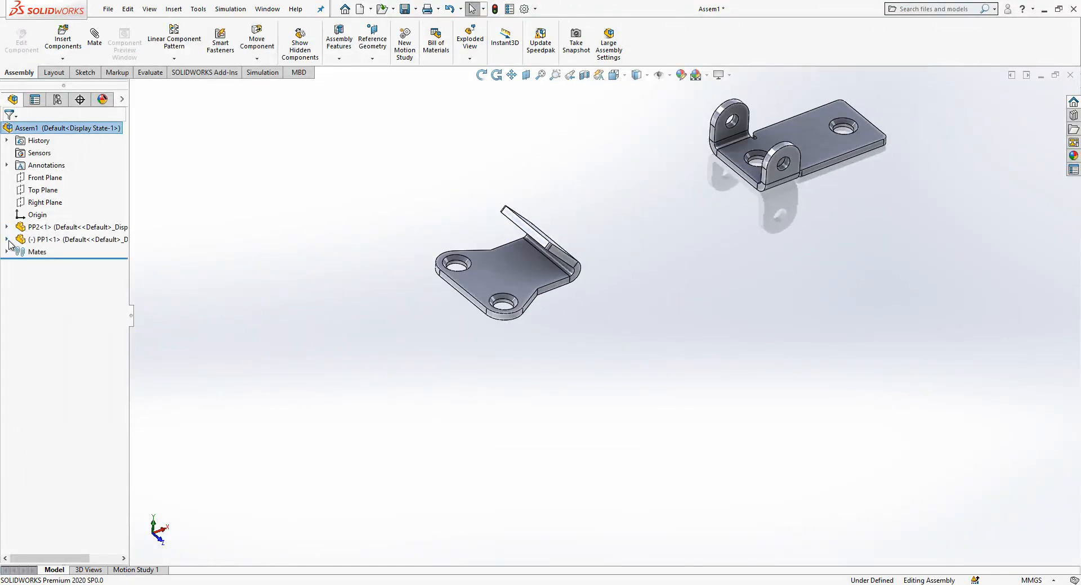
left_click(6, 239)
left_click(56, 326)
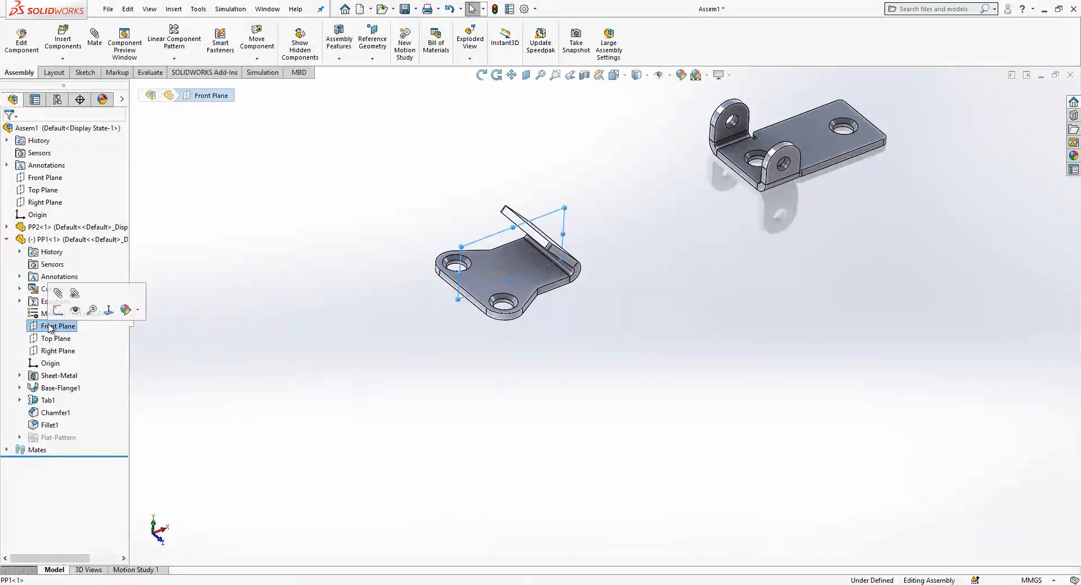
left_click(43, 178)
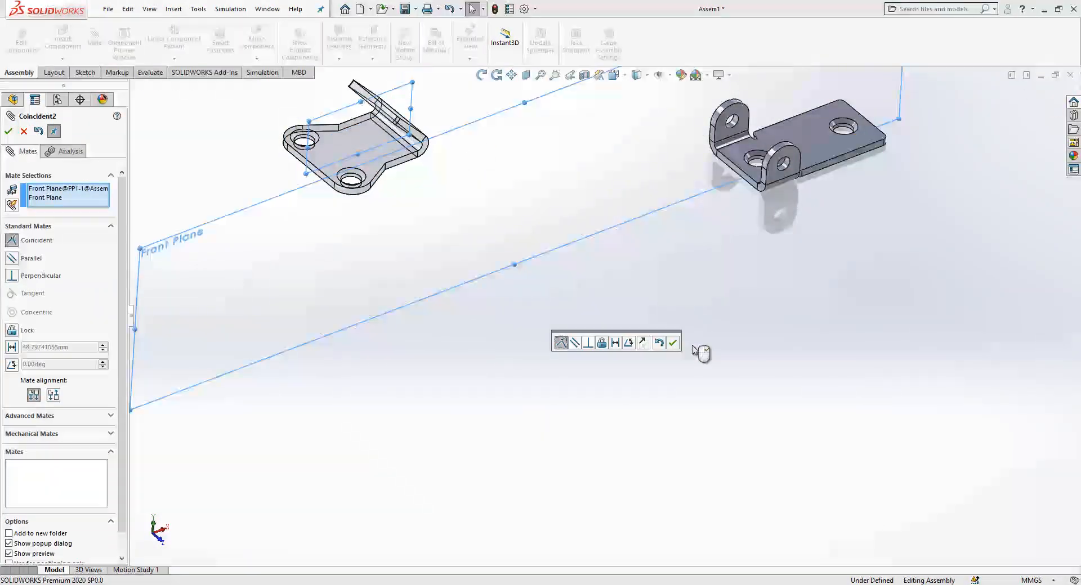
left_click(673, 343)
Mate the underside of PP1 coincident with the underside of PP2 and position PP1 just clear of PP2's flanged end.
middle_click_drag(632, 345, 449, 217)
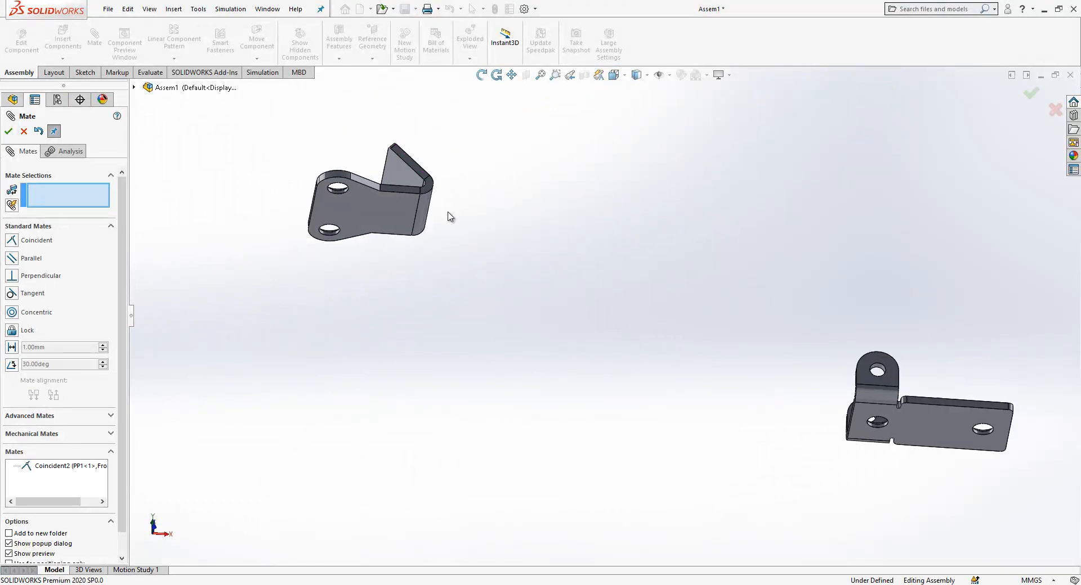
left_click(402, 217)
left_click(918, 421)
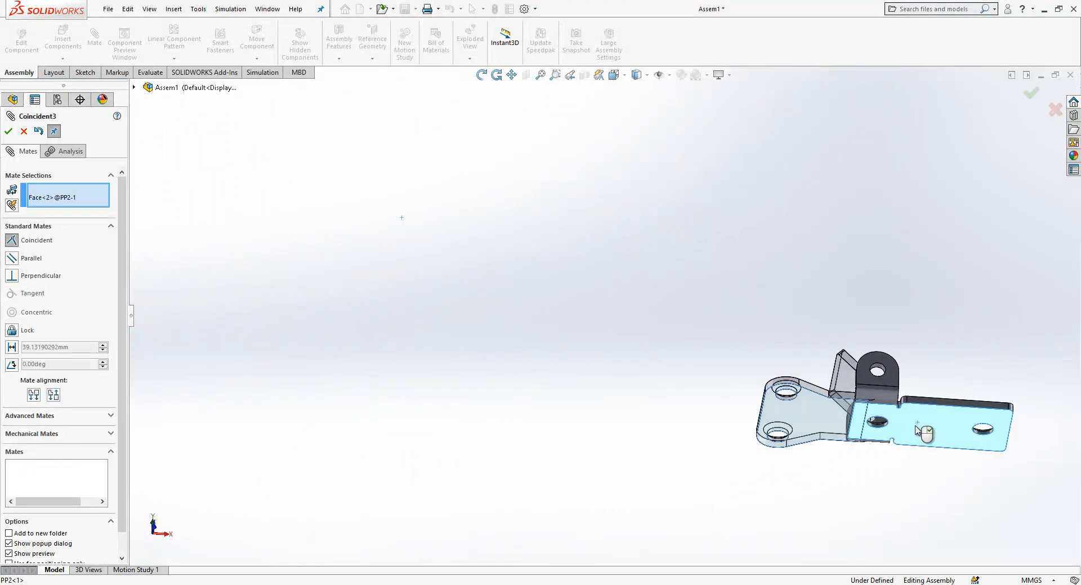
left_click(1041, 445)
middle_click_drag(1041, 444, 726, 352)
key("Escape")
left_click_drag(721, 350, 636, 376)
scroll(786, 362, "down", 4)
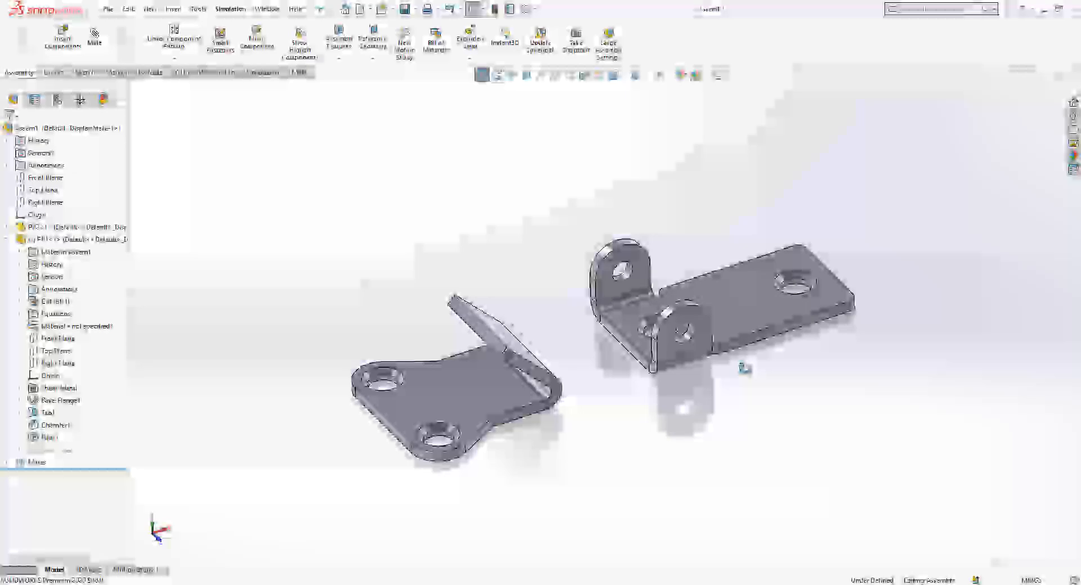
Create a new part document and start a sketch on its Front Plane.
left_click(6, 239)
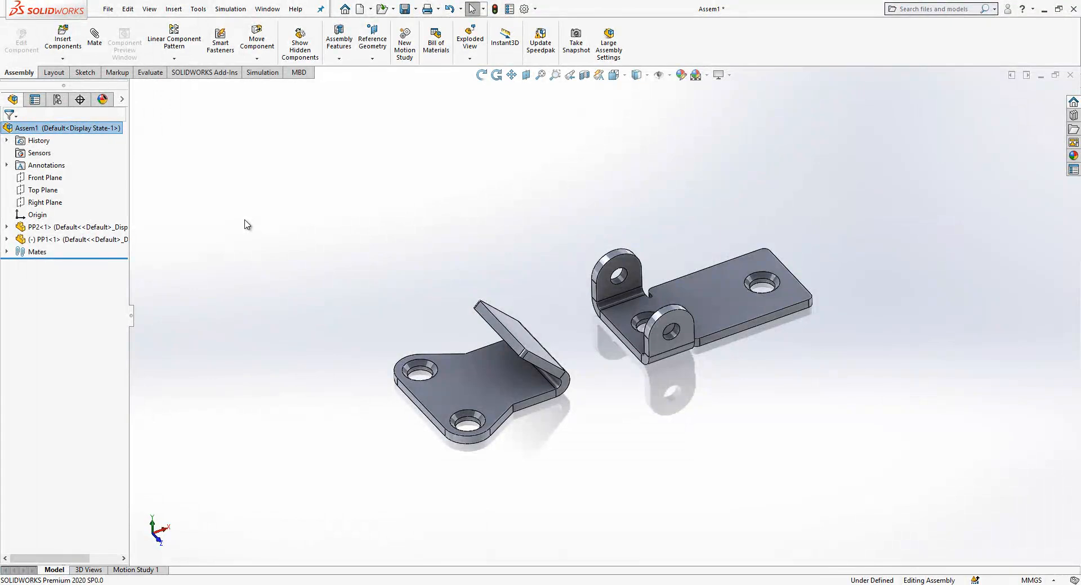
left_click(359, 9)
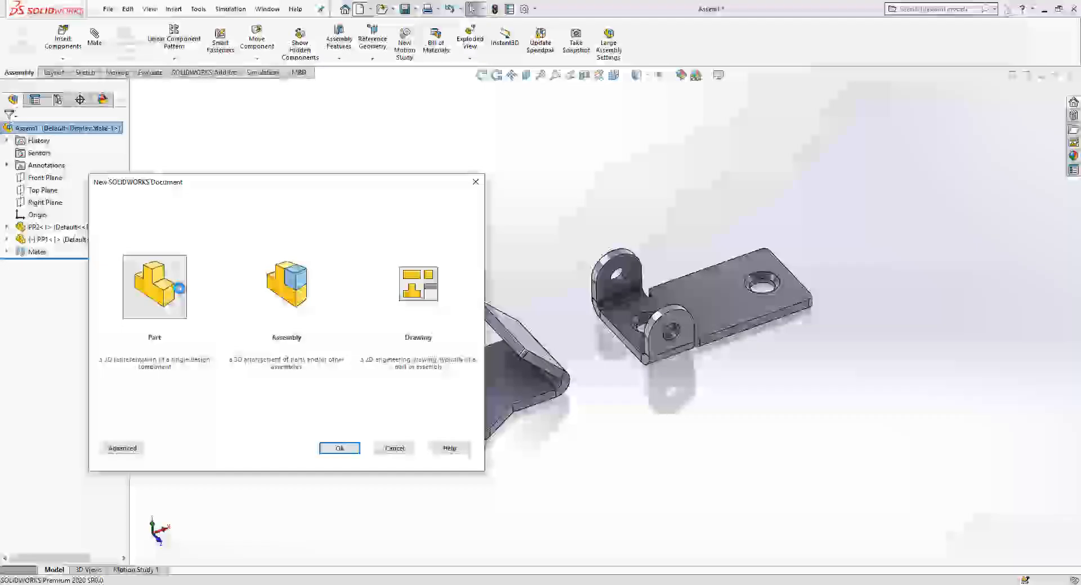
left_click(45, 190)
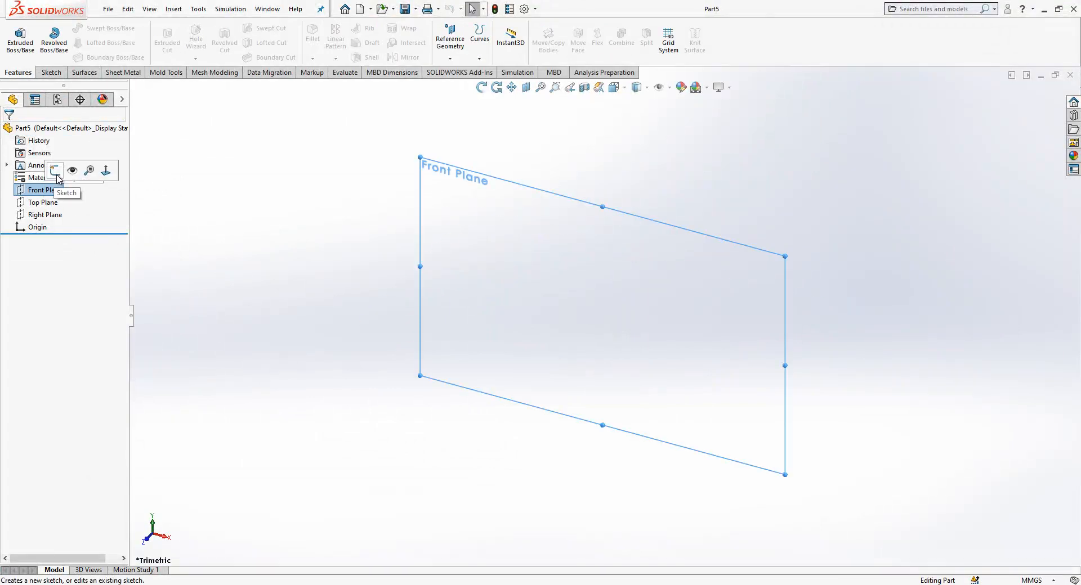
left_click(57, 176)
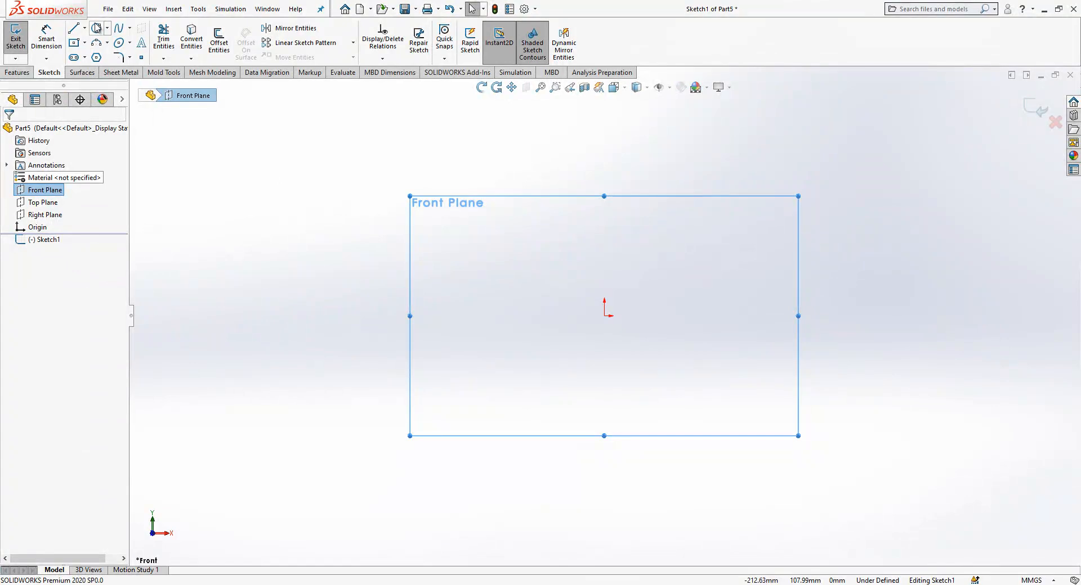
Sketch a circle centred on the origin and set its diameter to 8 mm.
left_click(97, 28)
left_click(606, 317)
left_click(618, 265)
key("Escape")
left_click(606, 318)
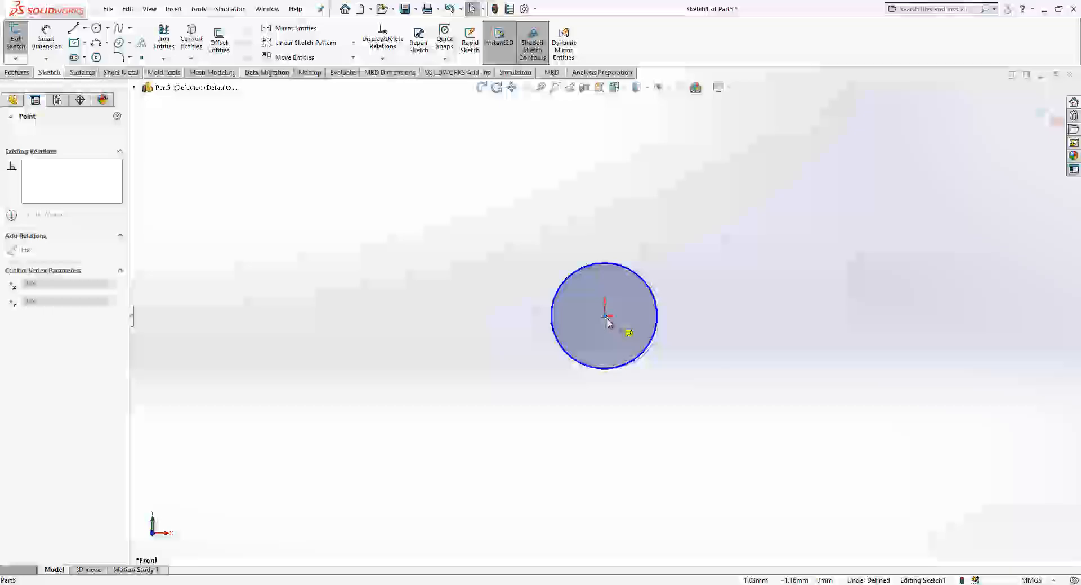
left_click(42, 42)
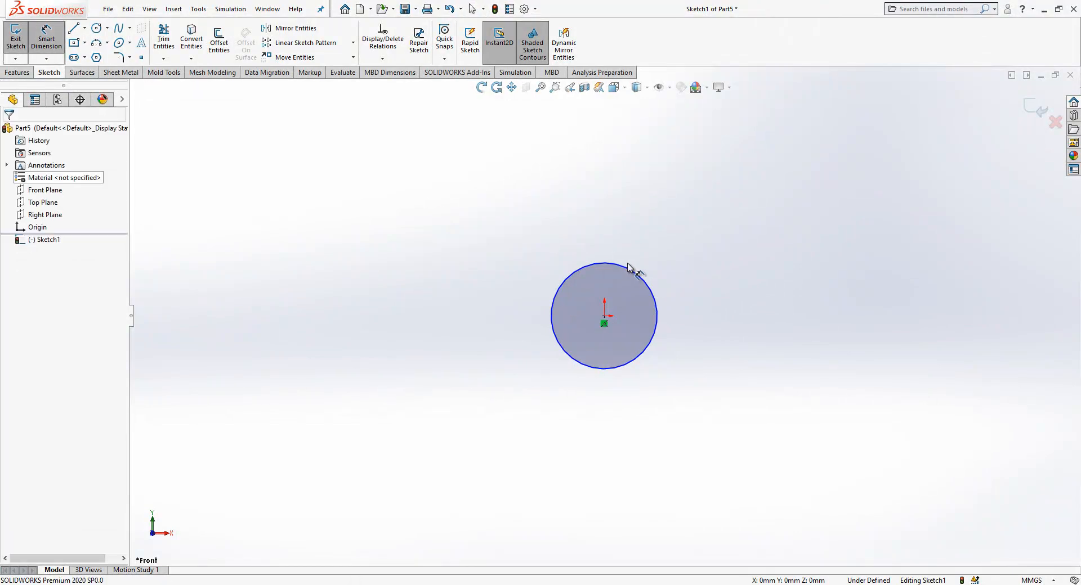
left_click(639, 278)
left_click(641, 225)
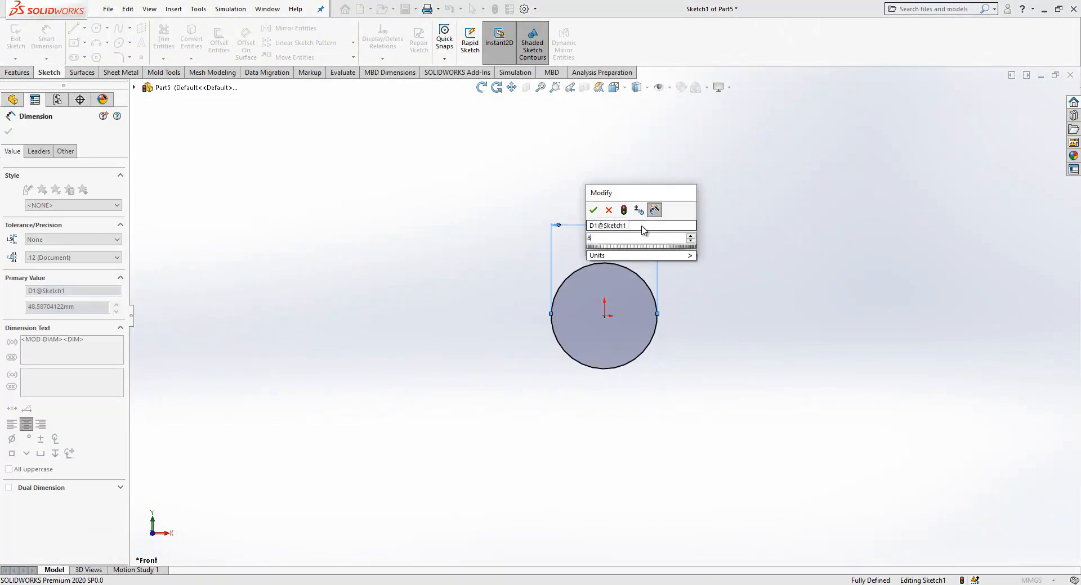
type("8")
key("Return")
Sketch a lever outline from the circle's lowest point: a horizontal line about 20 mm long, an upward-angled rectangular end and a sloping return line above the circle.
left_click(78, 31)
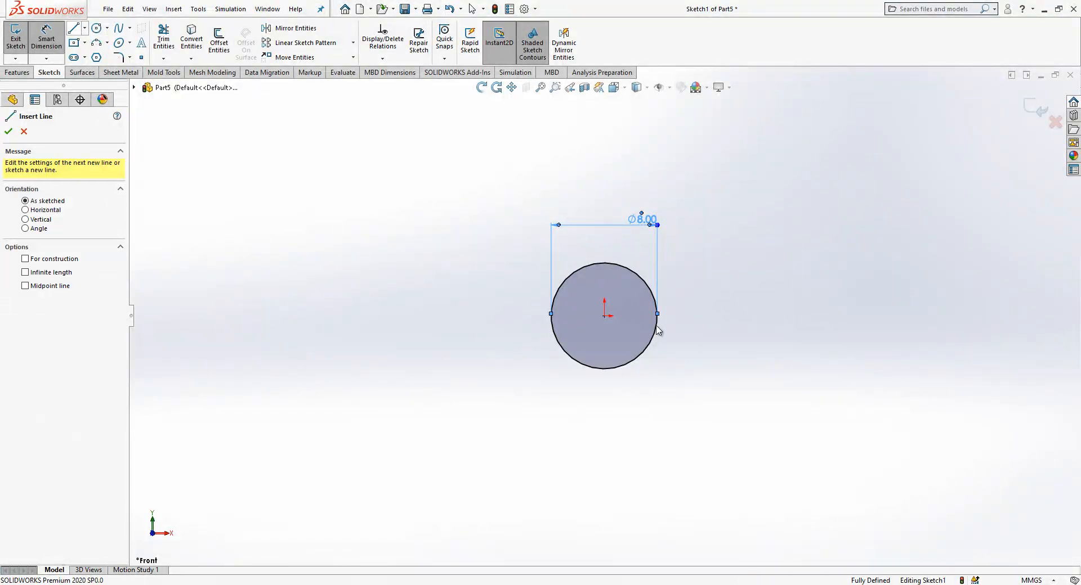
left_click(604, 368)
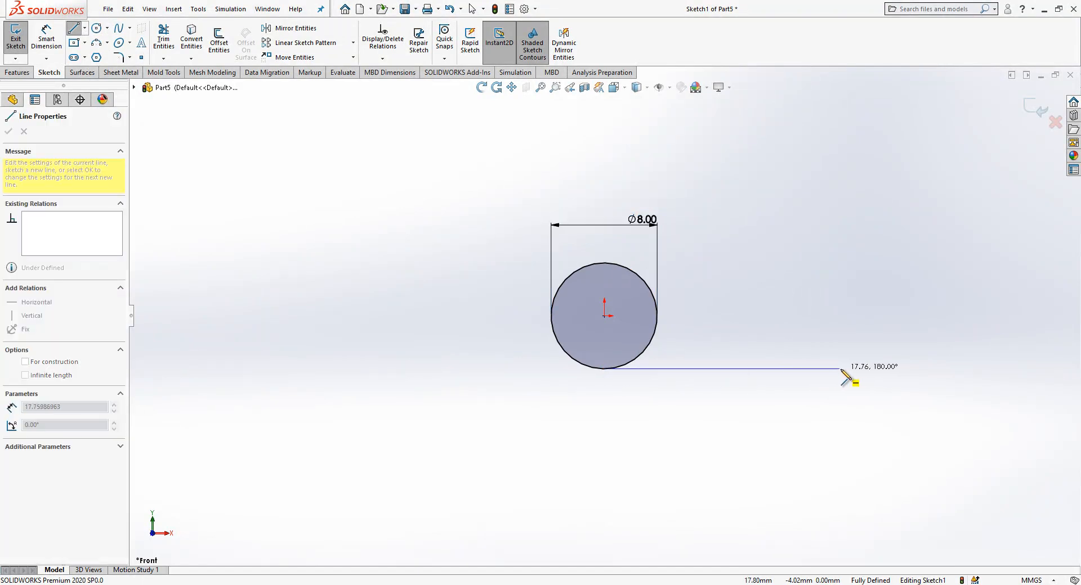
left_click(875, 368)
left_click(989, 316)
left_click(970, 275)
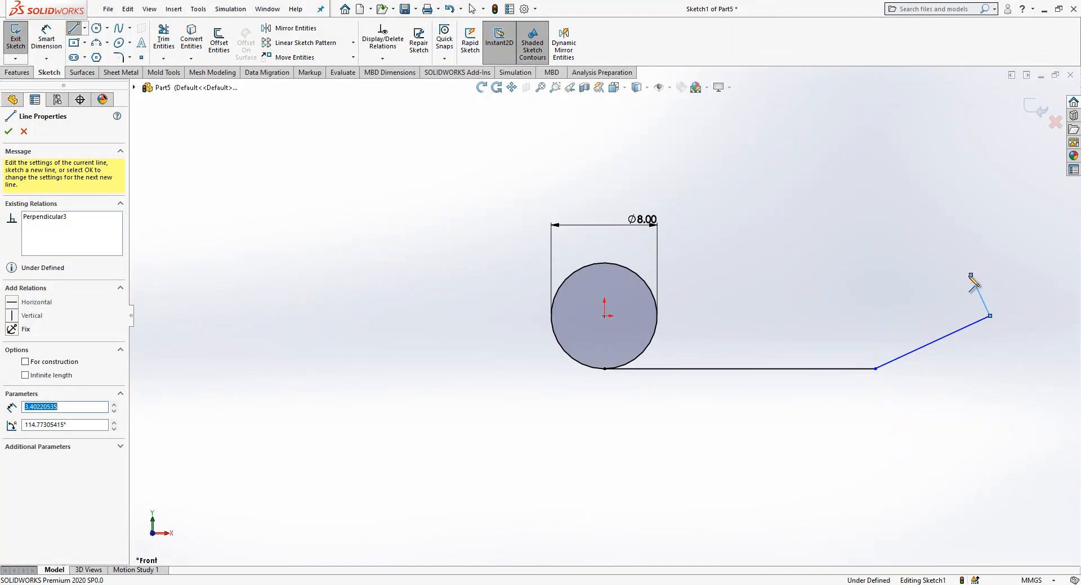
left_click(875, 319)
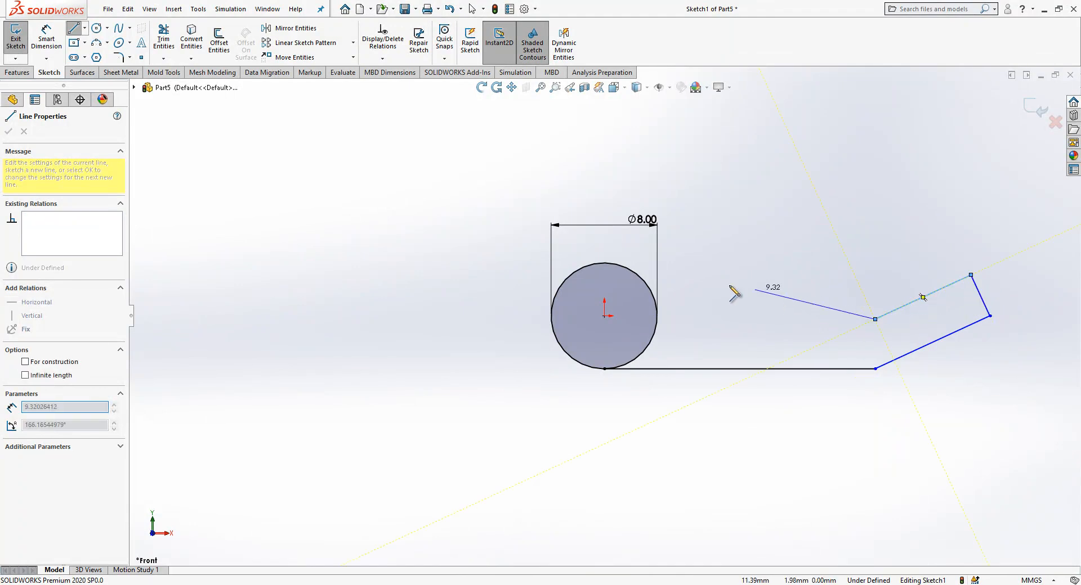
left_click(584, 243)
key("Escape")
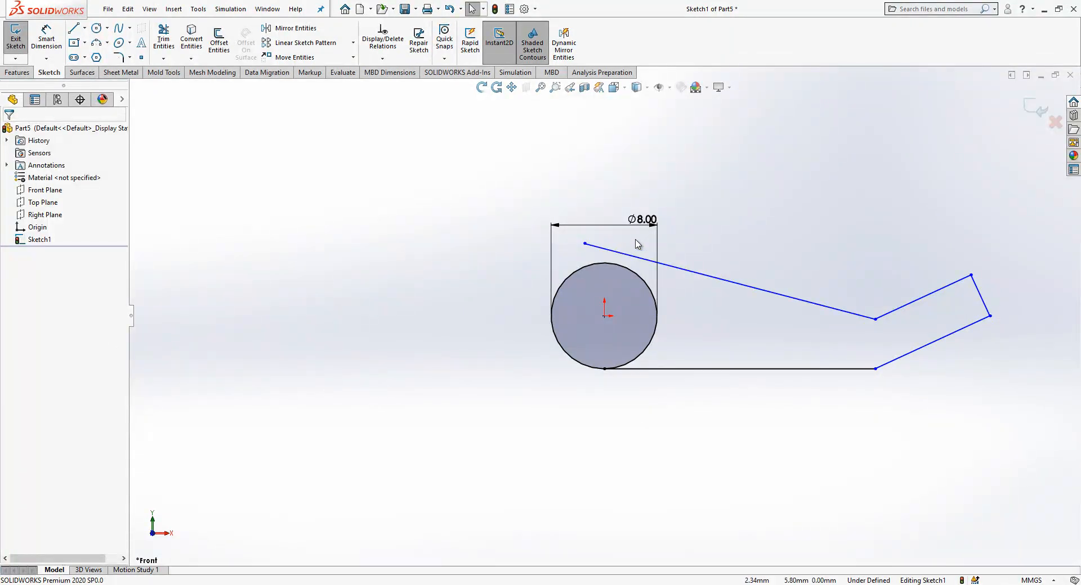
Make the sloping upper line tangent to the circle and trim its excess beyond the tangent point.
left_click(628, 262)
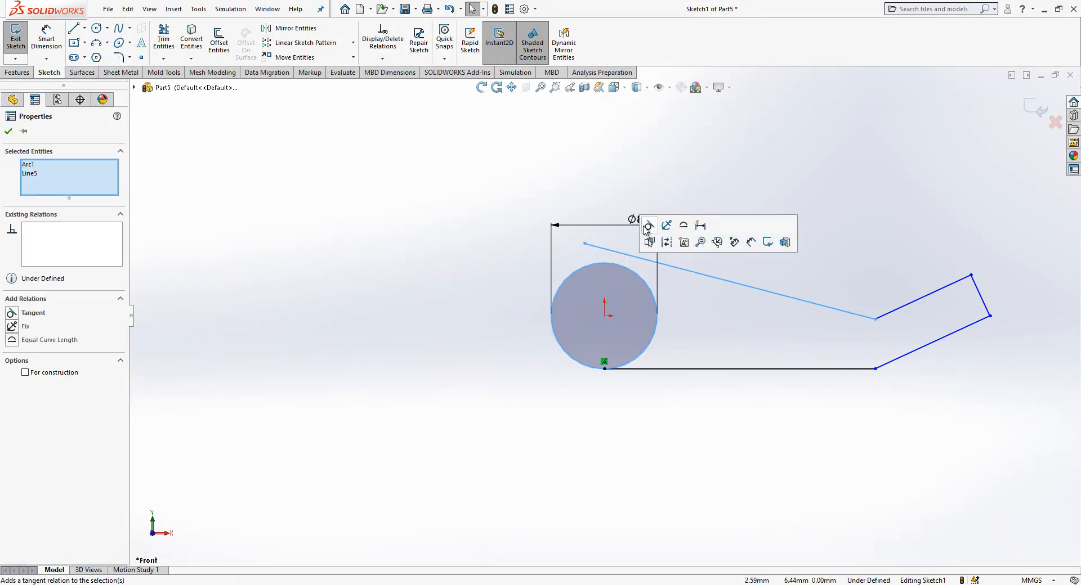
left_click(287, 179)
left_click(163, 39)
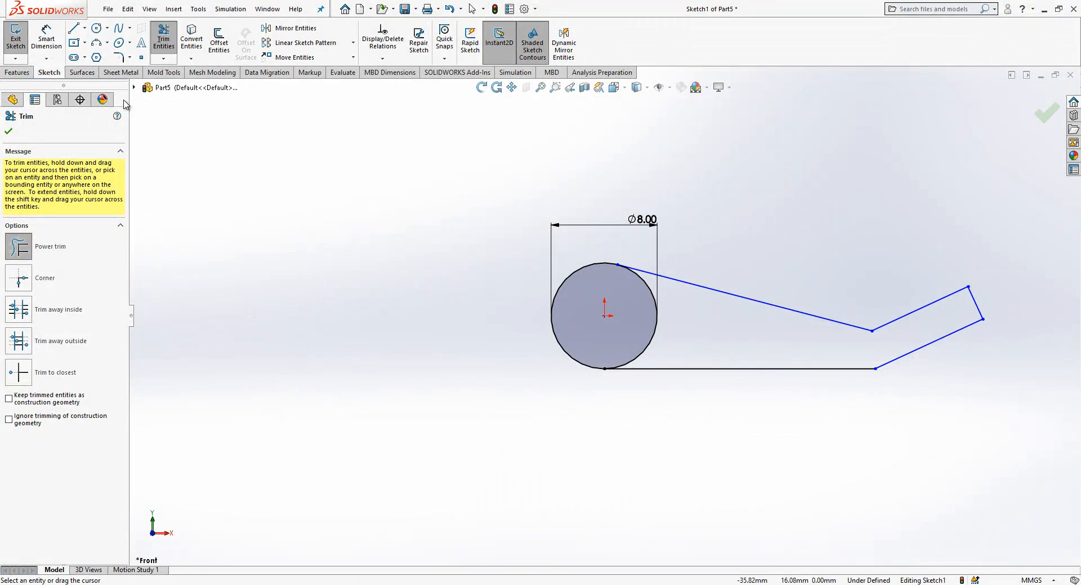
Set the horizontal bottom line's length to 35 mm and move the upper end corner outward so the outline no longer crosses itself.
left_click(55, 49)
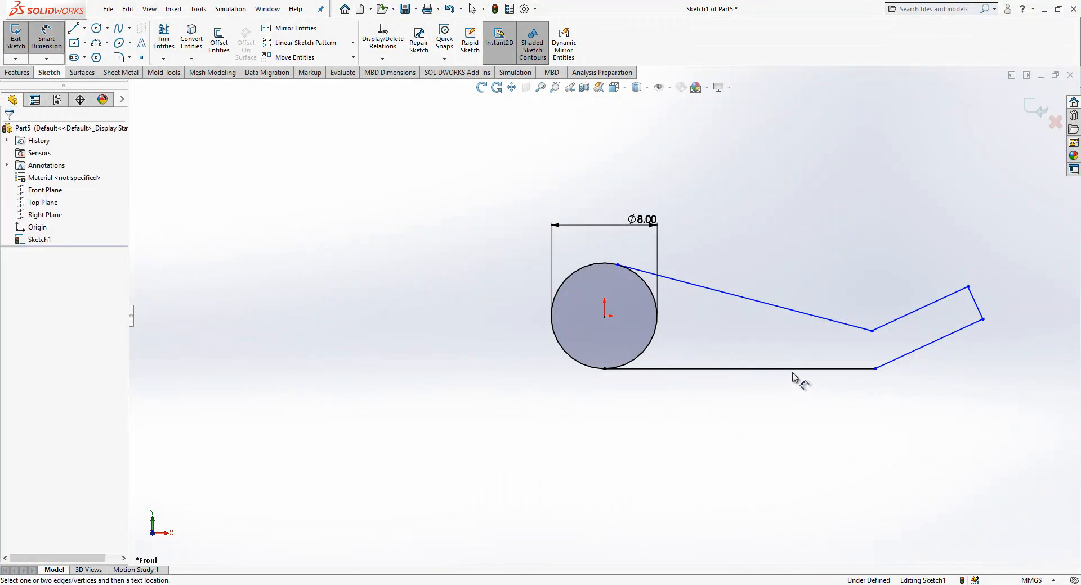
left_click(796, 372)
left_click(807, 407)
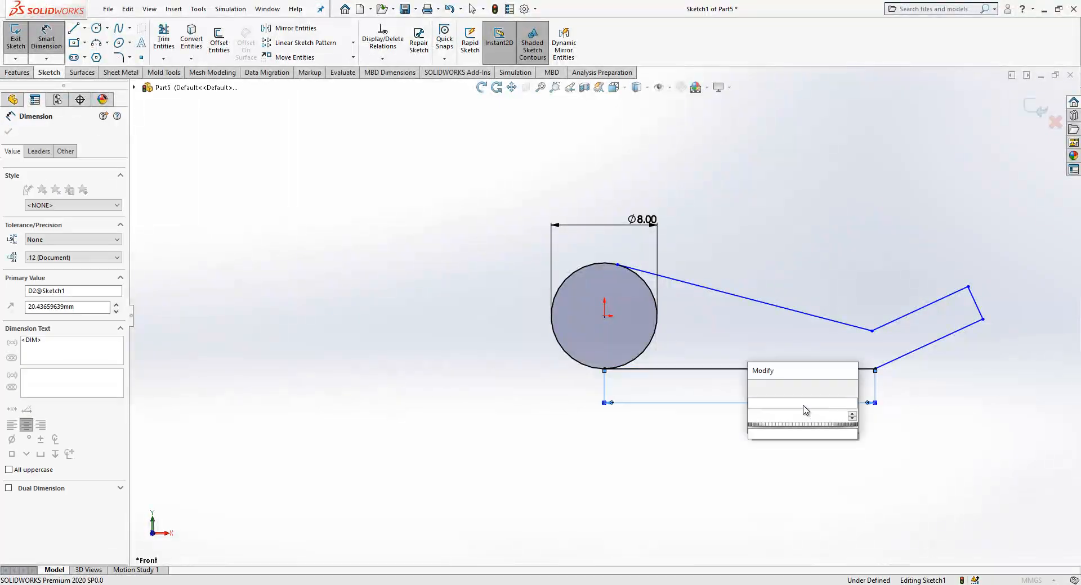
key("Return")
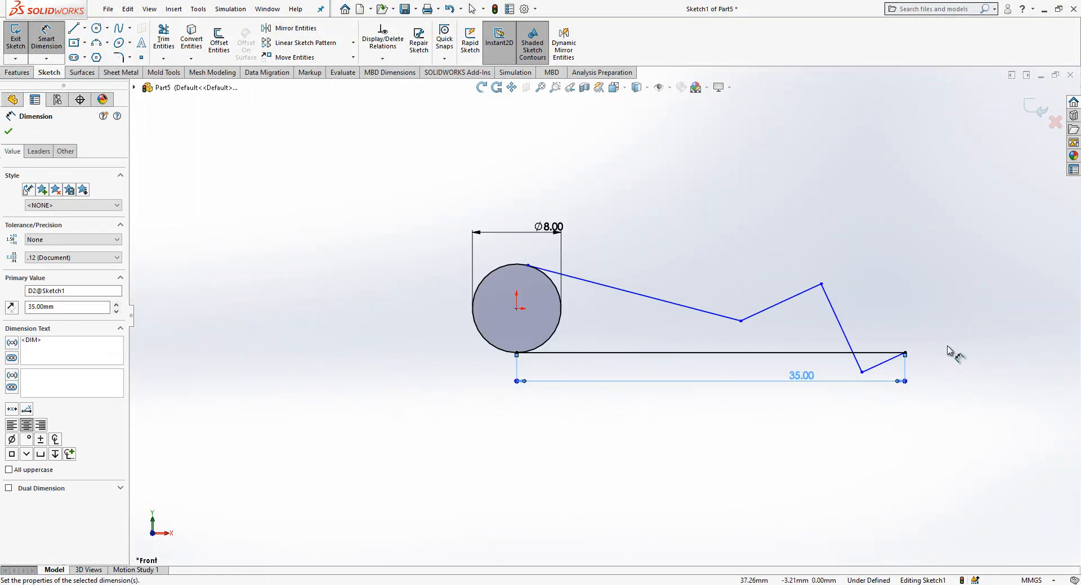
left_click(803, 285)
key("Escape")
mouse_move(778, 270)
left_mouse_down()
mouse_move(961, 229)
mouse_move(957, 221)
left_mouse_up()
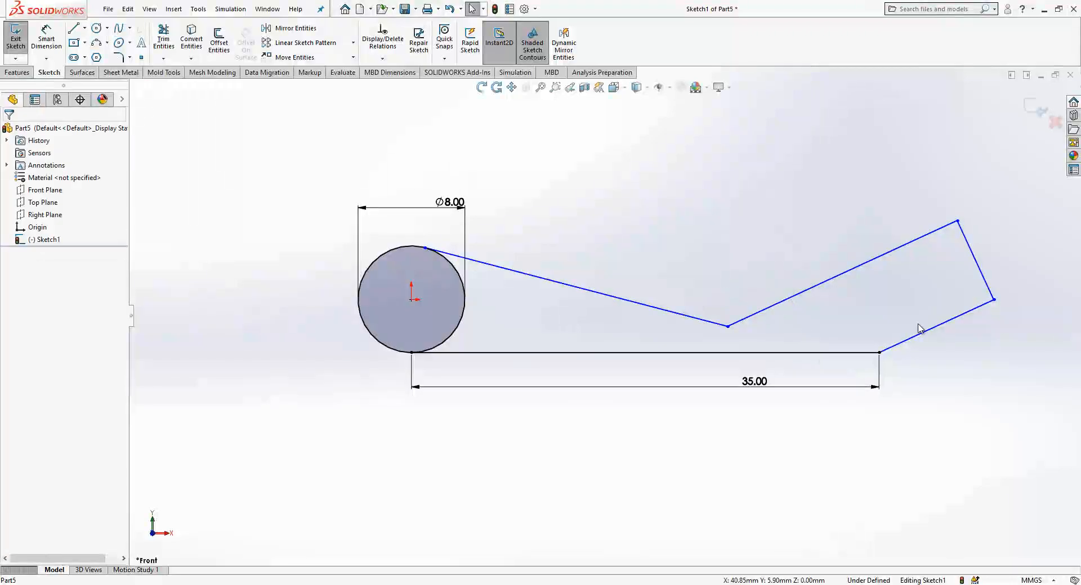
left_click(987, 284)
left_click(1002, 259)
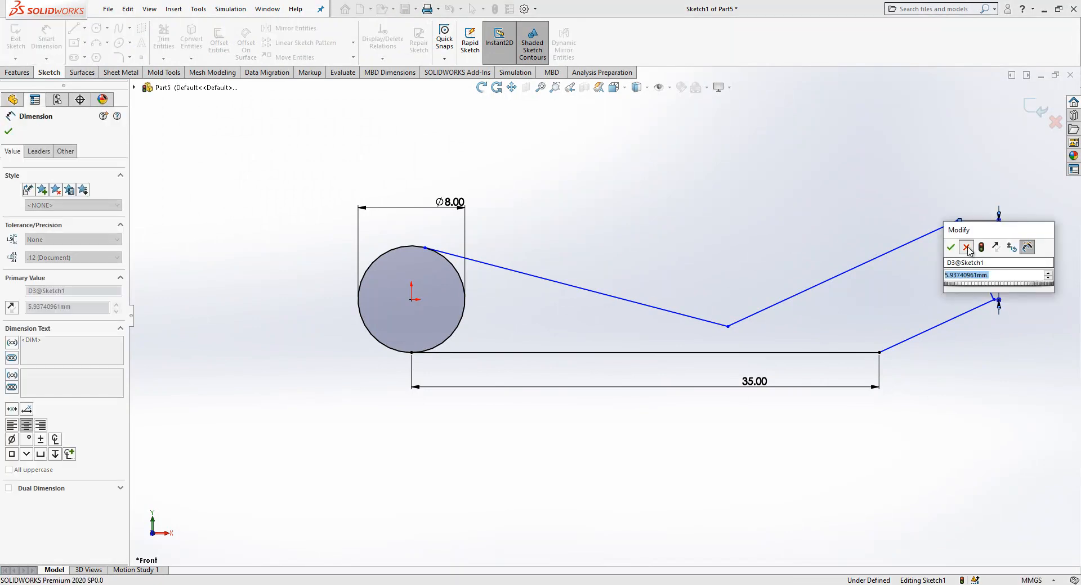
left_click(968, 250)
Dimension the aligned length of the short end line as 5 mm.
left_click(979, 263)
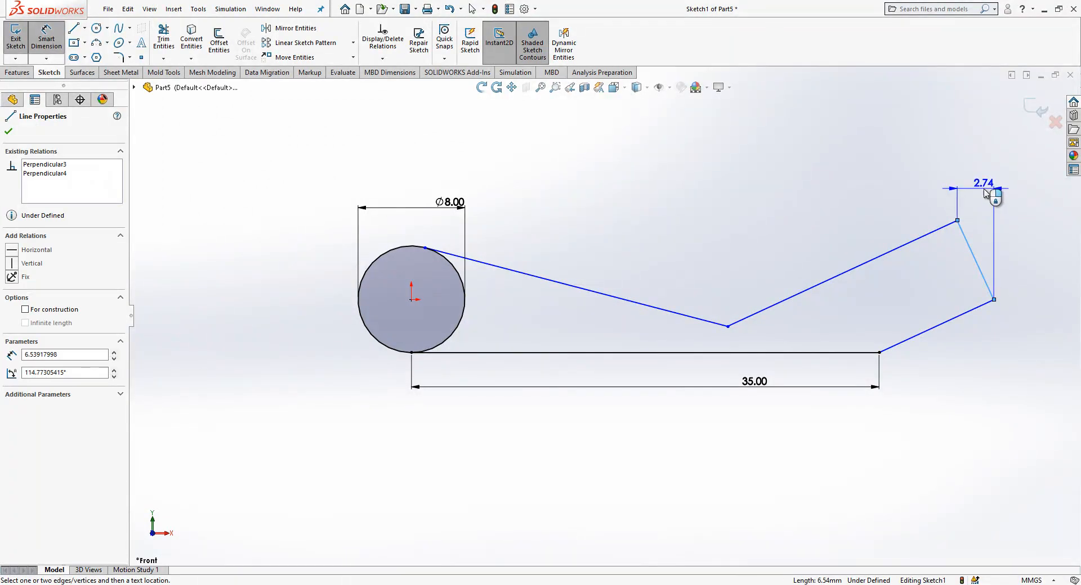
left_click(1011, 214)
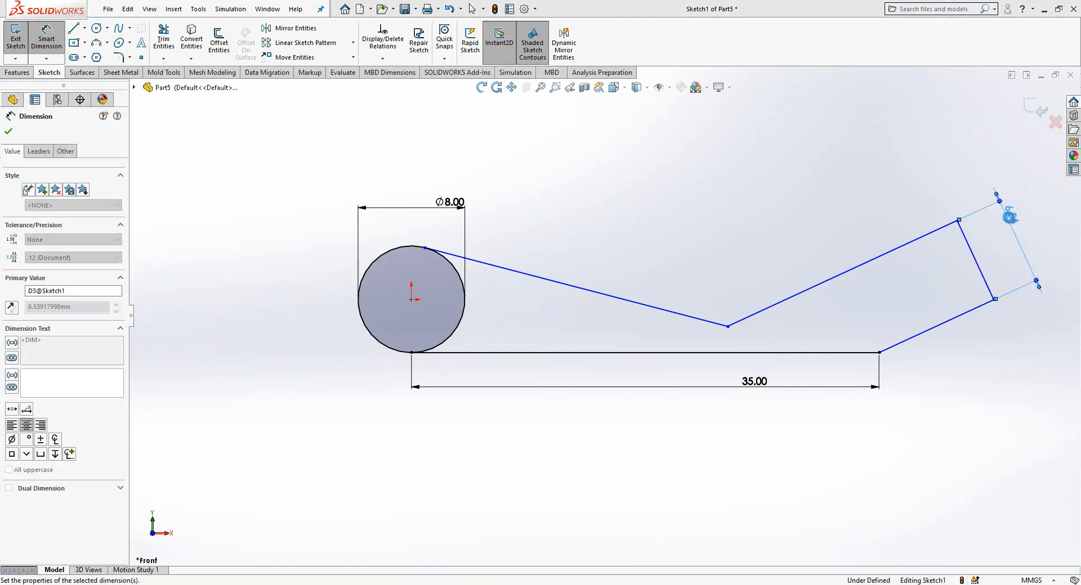
left_click(935, 337)
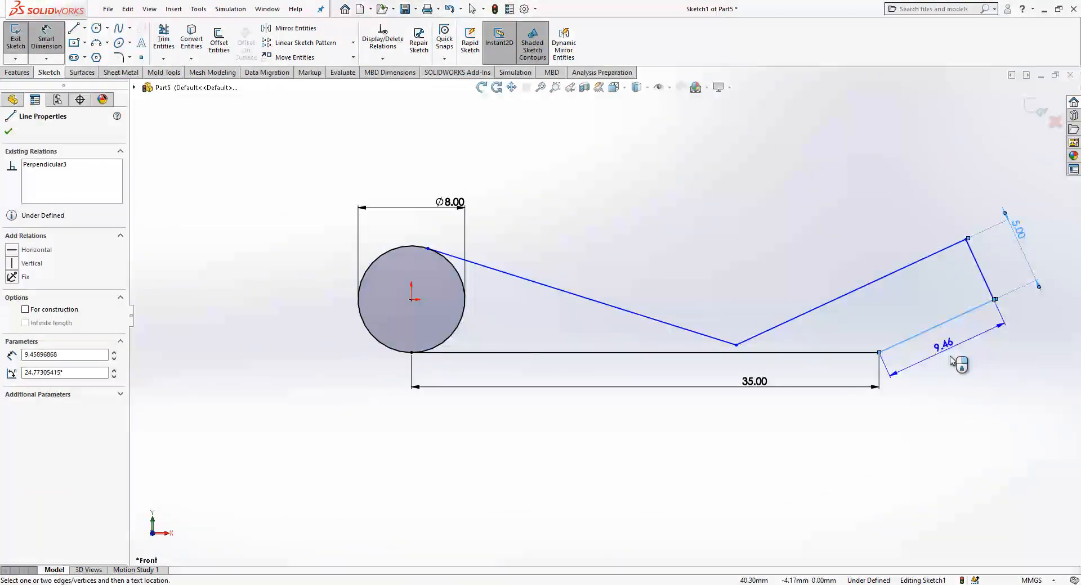
left_click(985, 349)
left_click(952, 340)
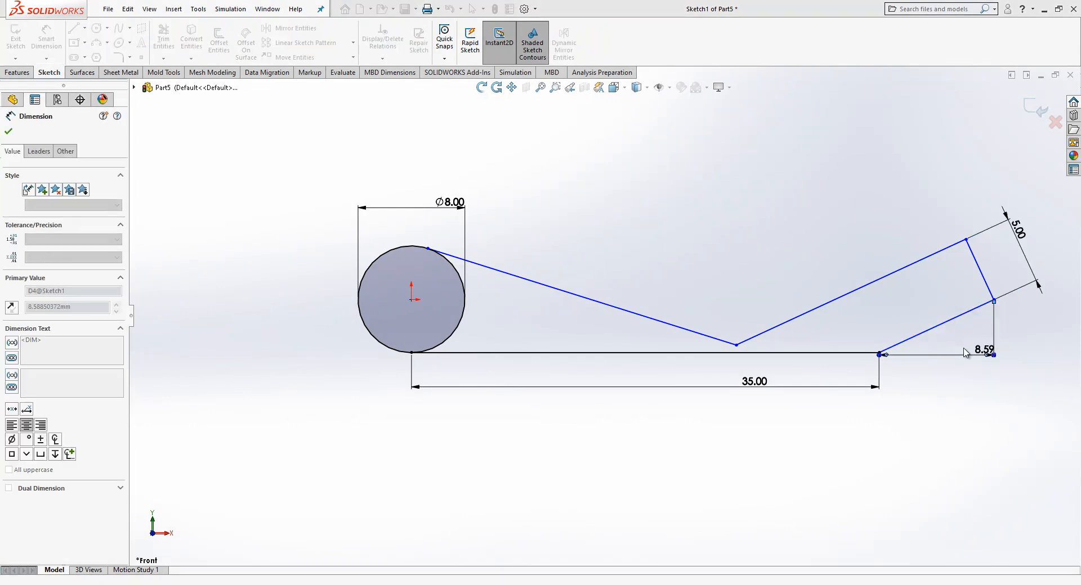
Dimension the aligned length of the lower angled line as 15 mm.
left_click(953, 330)
left_click(966, 345)
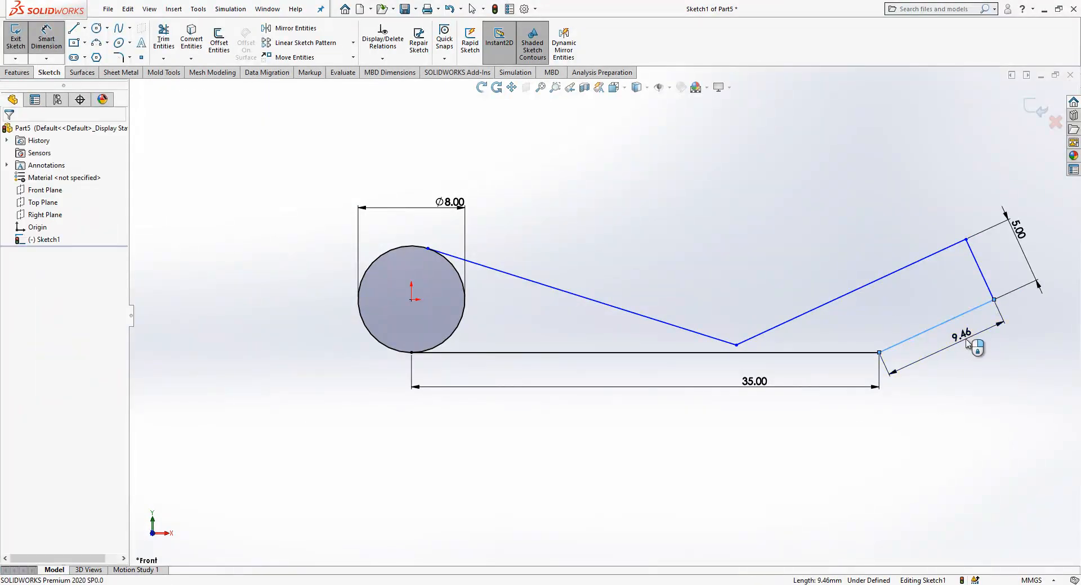
type("15")
key("Return")
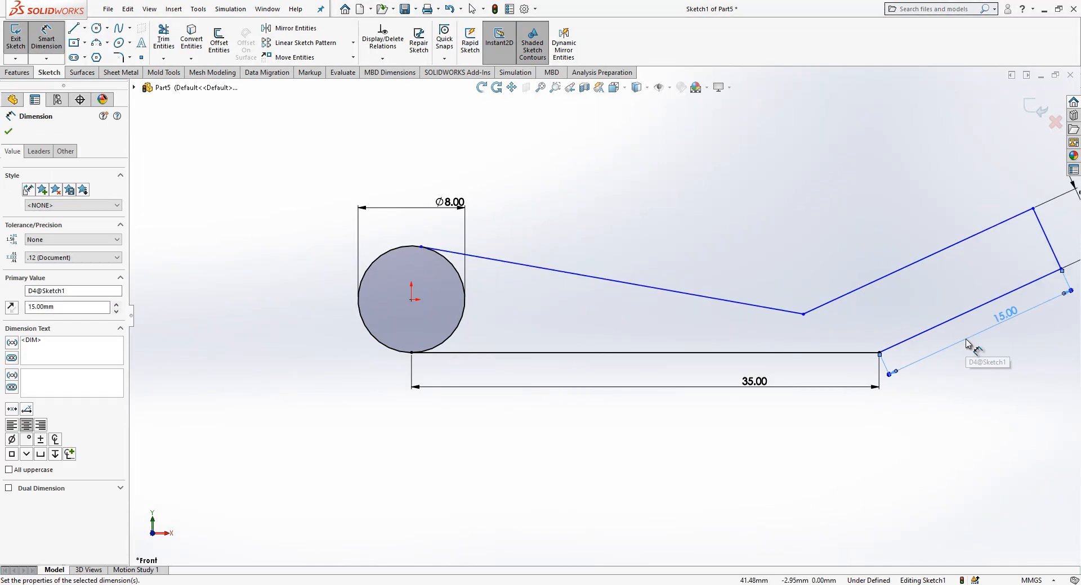
key("Escape")
key("z")
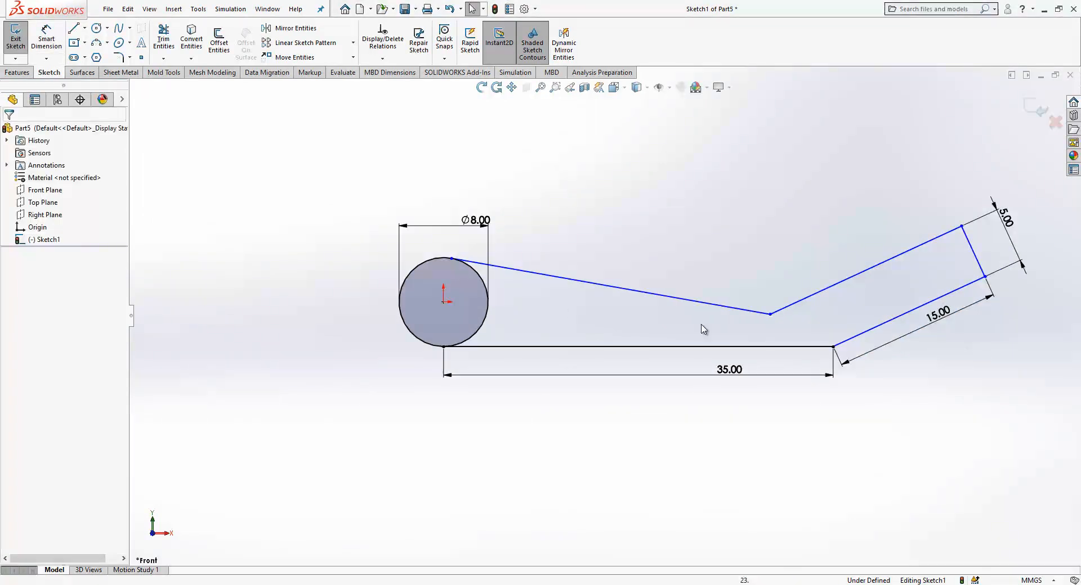
Check the upper line's tangency to the circle and reposition the upper bend corner nearly above the bottom line's end, keeping the outline's end angled upward.
left_click(481, 277)
left_click(492, 266, "ctrl")
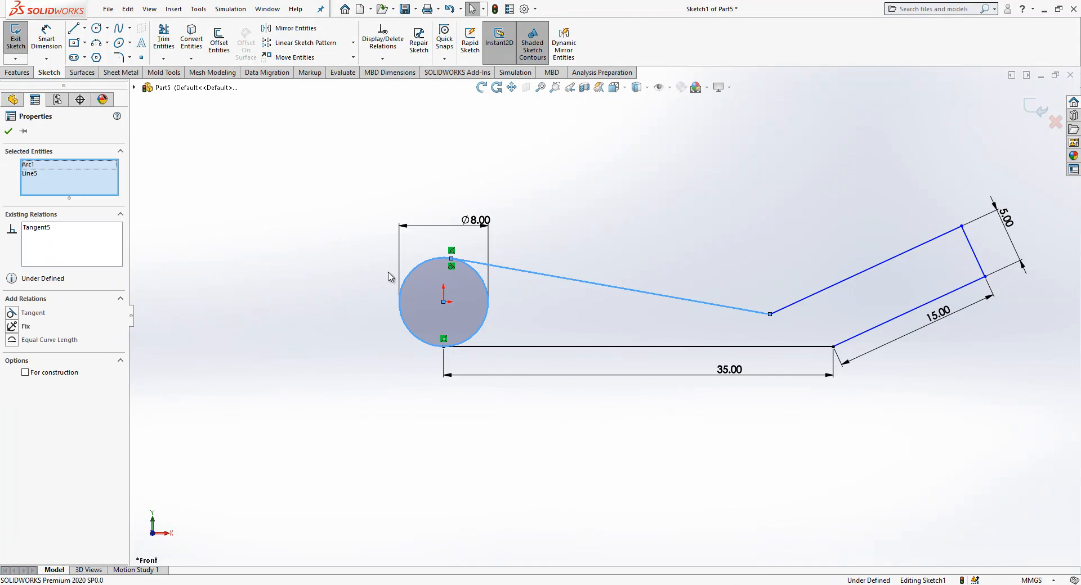
left_click(381, 275)
scroll(760, 298, "up", 1)
scroll(915, 290, "down", 1)
left_click_drag(708, 316, 755, 299)
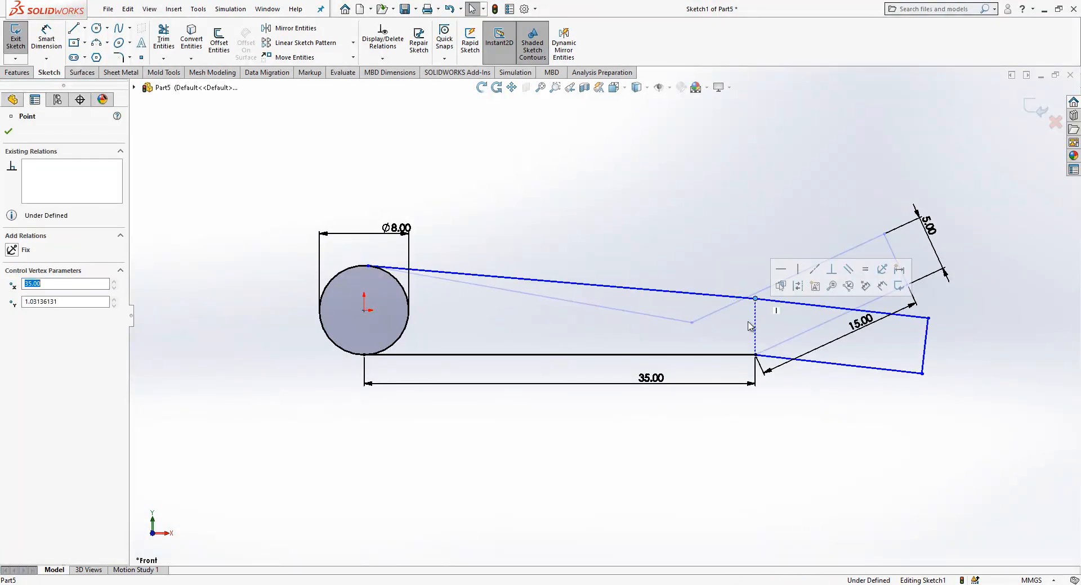
left_click(927, 321)
left_click_drag(929, 318, 885, 235)
left_click(800, 234)
Set the angle between the 35 mm bottom line and the 15 mm angled line to 170°.
left_click(46, 38)
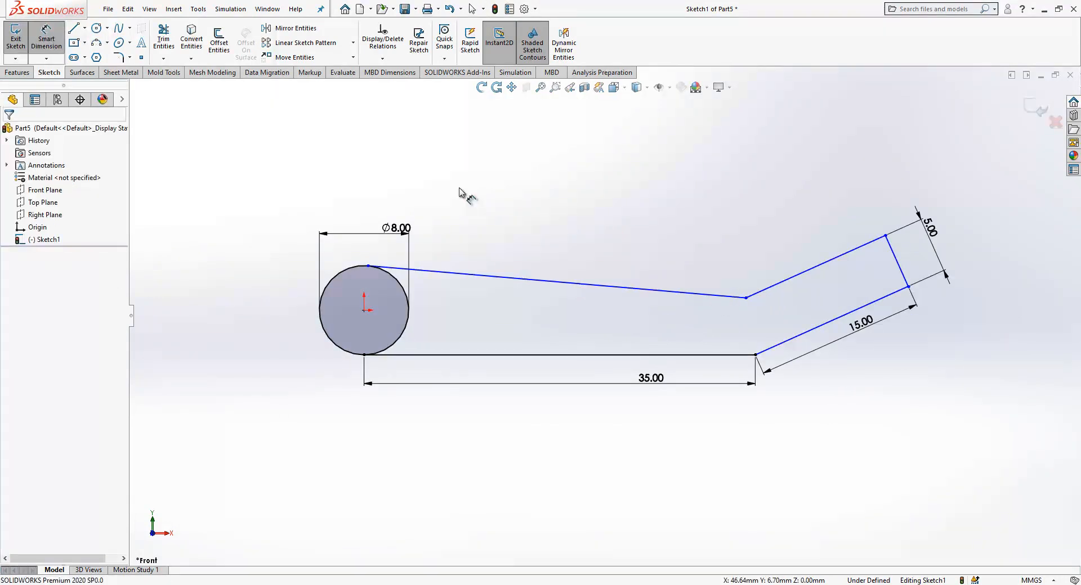
left_click(746, 355)
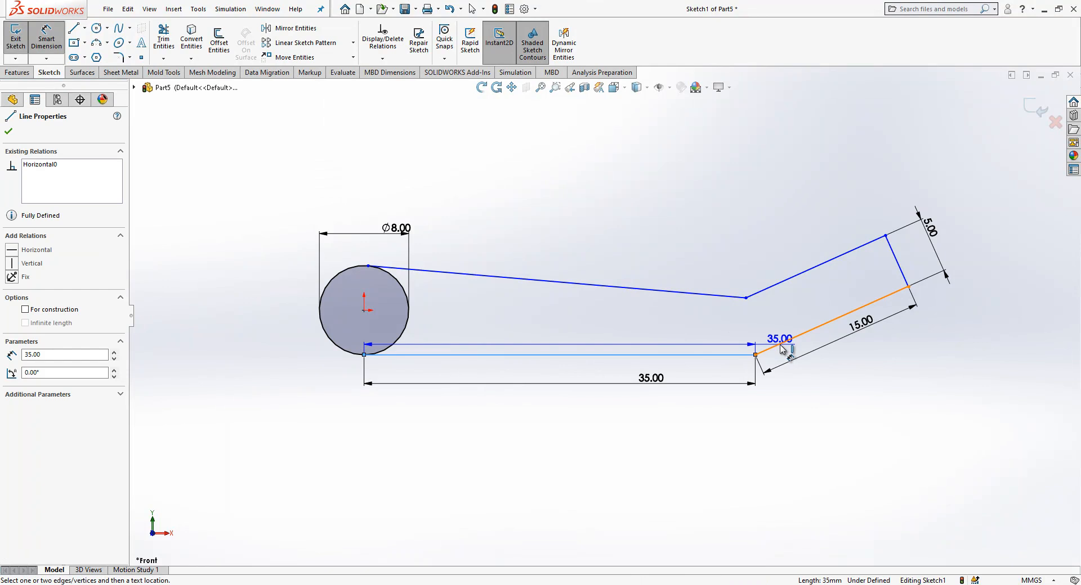
left_click(785, 341)
left_click(770, 332)
type("170")
key("Return")
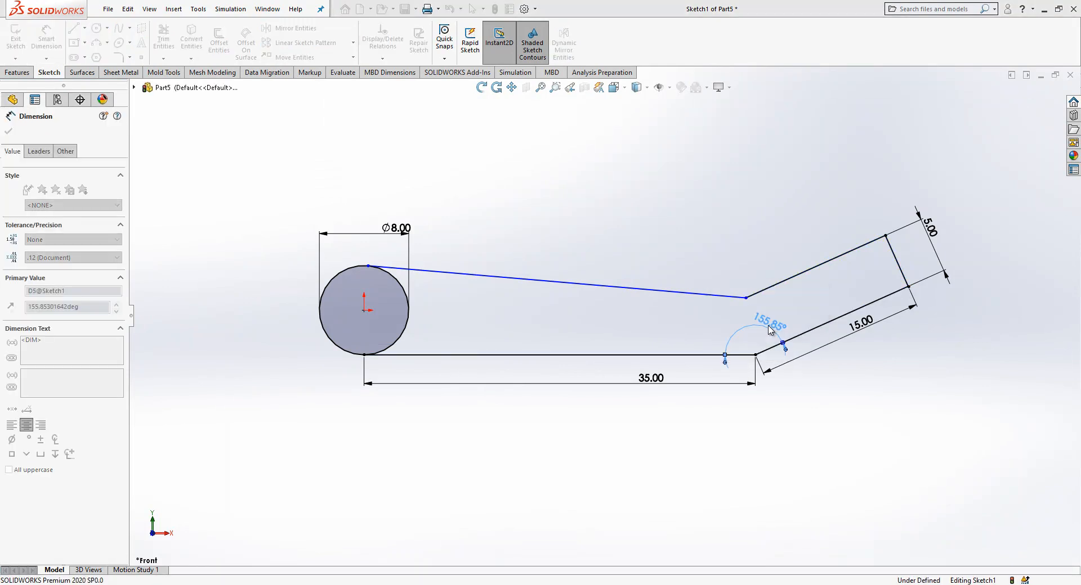
Draw a construction line joining the lower and upper bend corners of the outline.
key("Escape")
key("l")
left_click(755, 354)
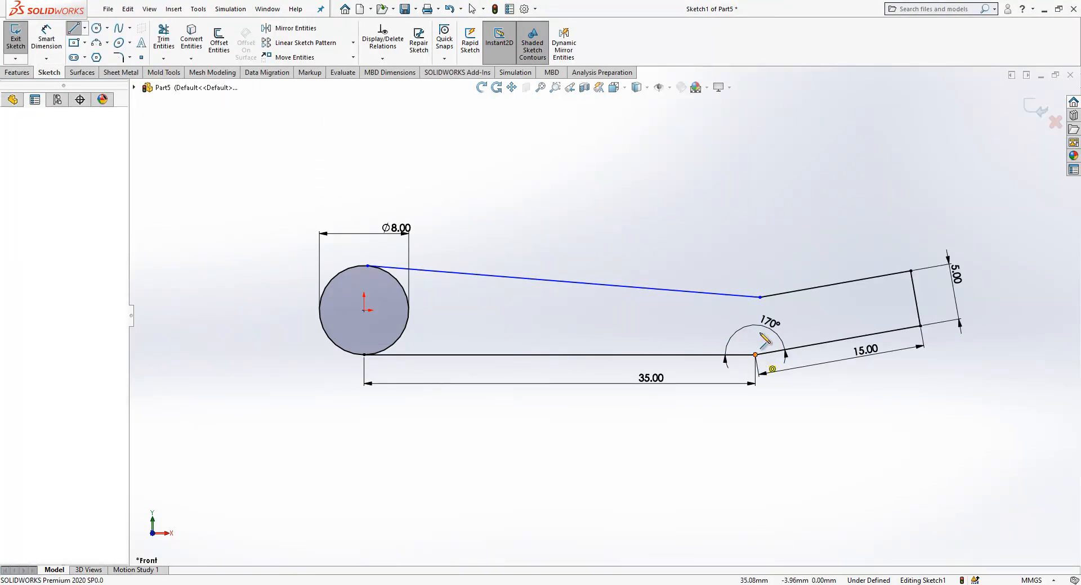
left_click(759, 297)
key("Escape")
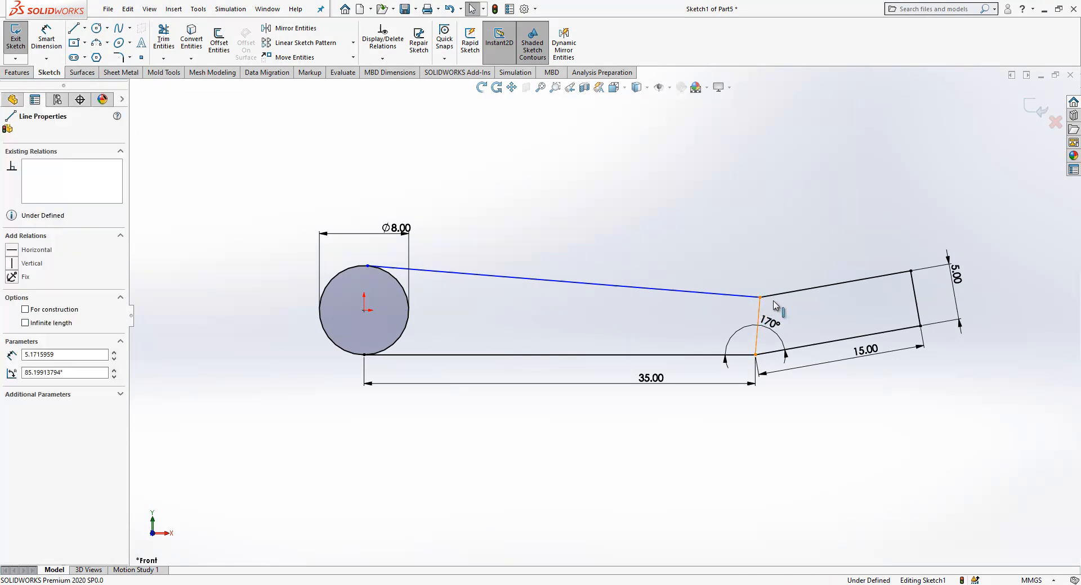
left_click(808, 274)
Shift the upper bend corner slightly toward the circle and make the construction line between the bend corners parallel to the outline's end line.
left_click_drag(754, 299, 748, 300)
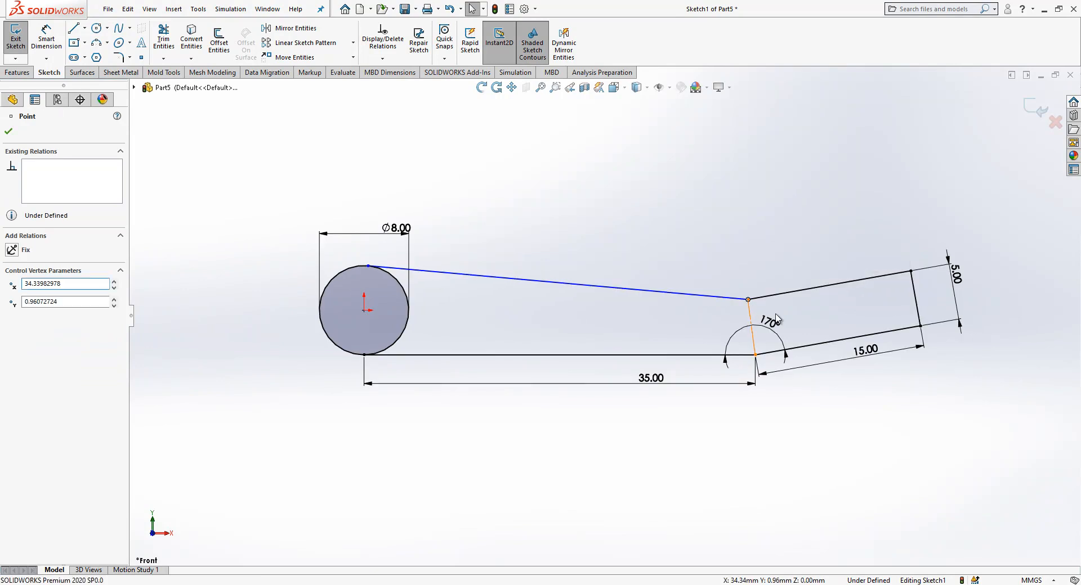
left_click(915, 298, "ctrl")
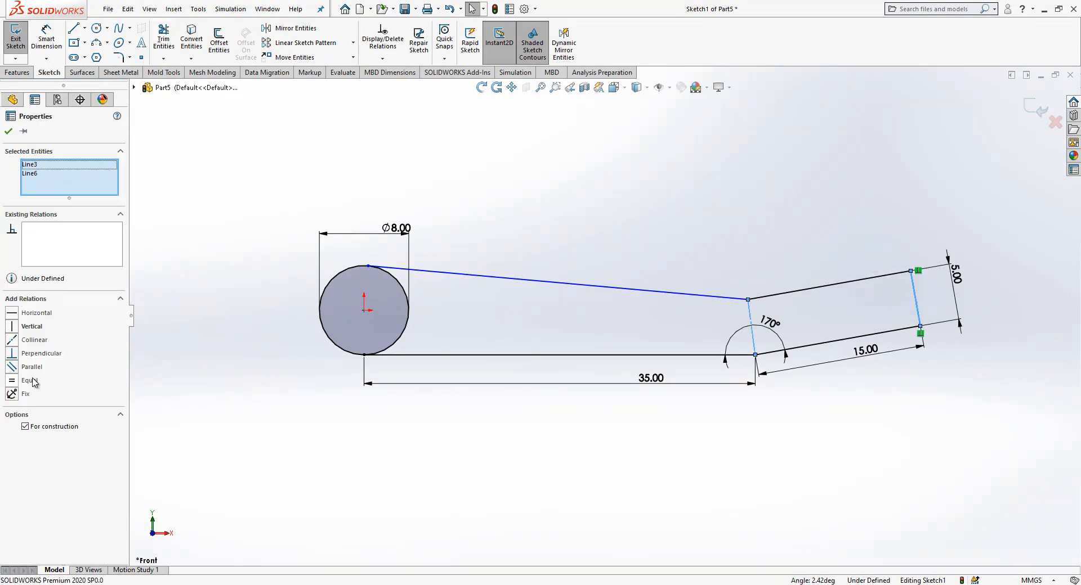
left_click(32, 367)
left_click(526, 437)
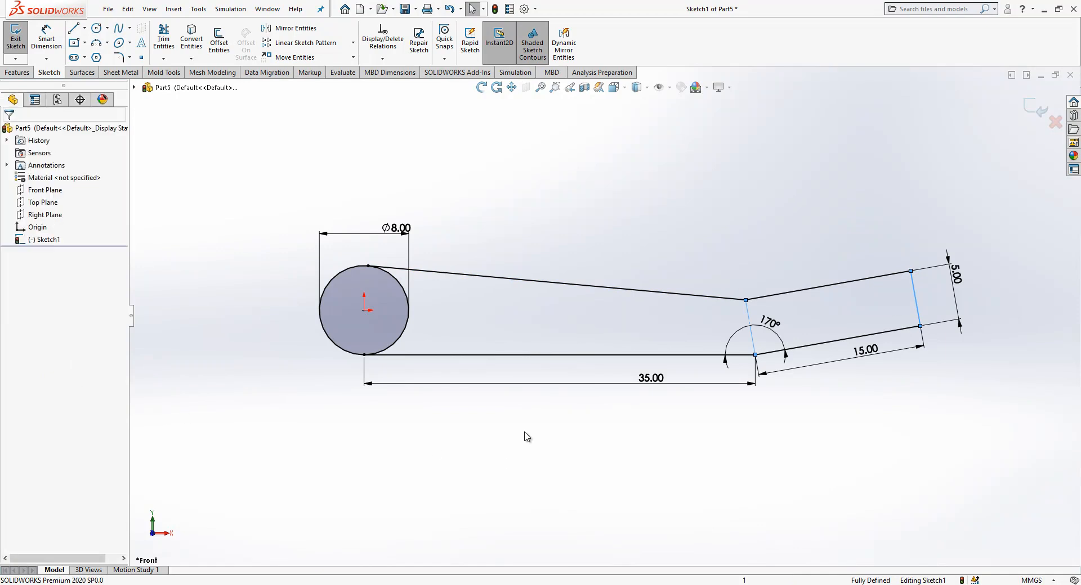
scroll(755, 312, "up", 1)
scroll(802, 298, "down", 1)
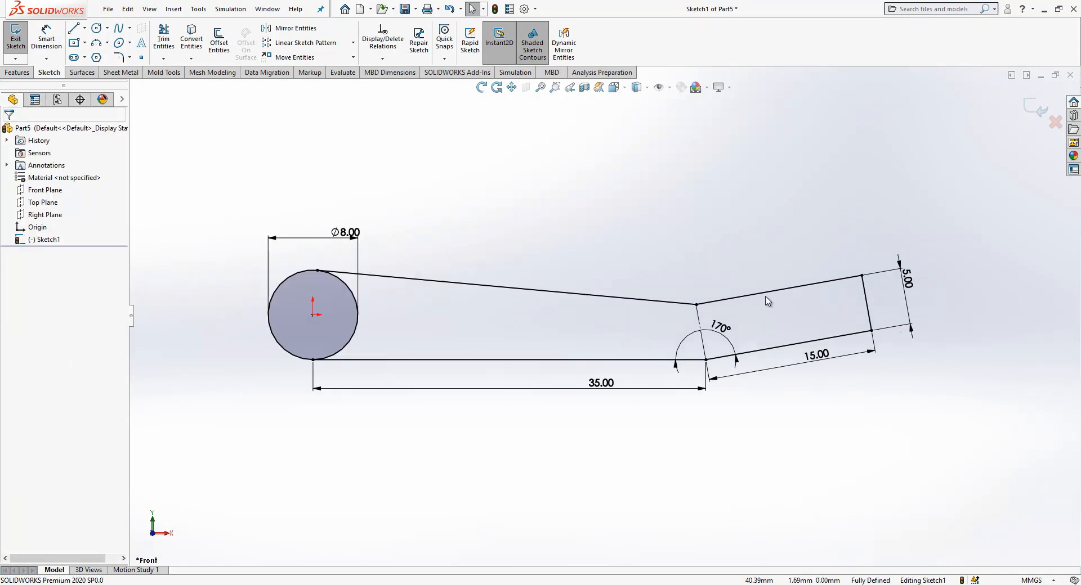
Sketch a circle at the origin inside the 8 mm circle and dimension its diameter as 3 mm.
left_click(119, 57)
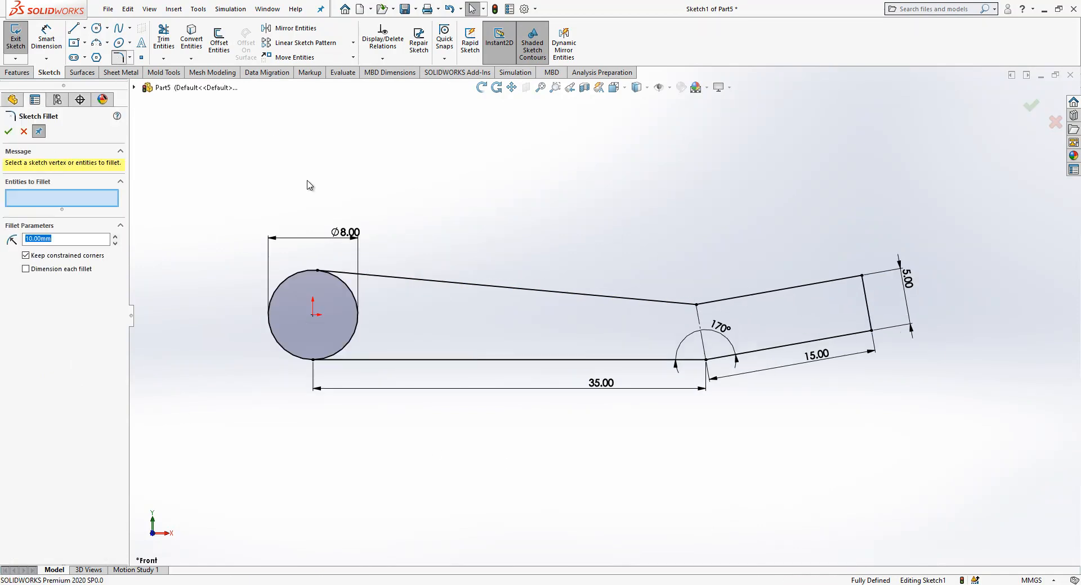
key("Escape")
left_click(97, 29)
left_click(313, 315)
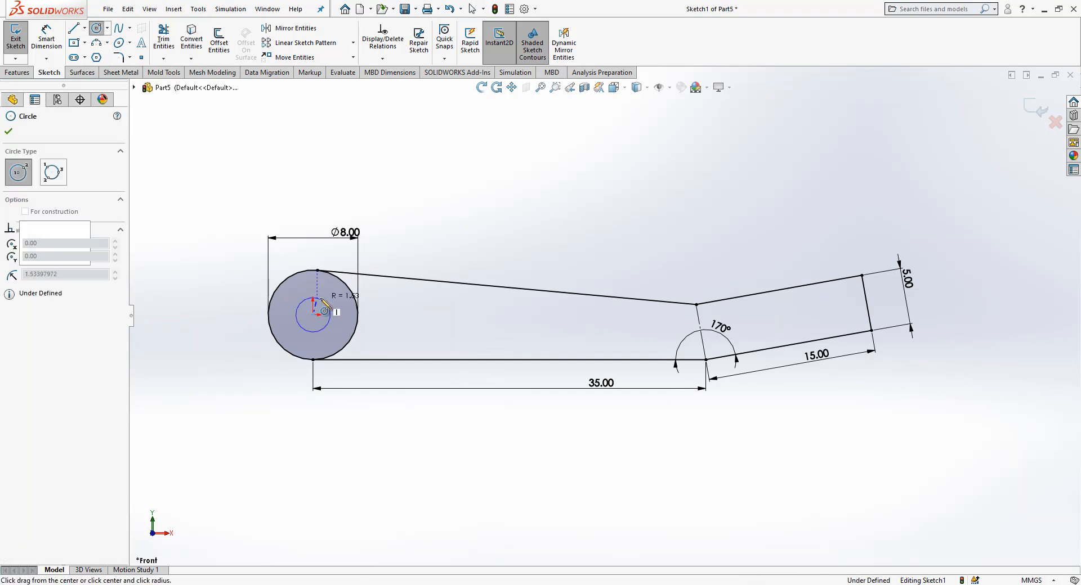
left_click(325, 303)
right_click_drag(332, 331, 335, 264)
left_click(328, 307)
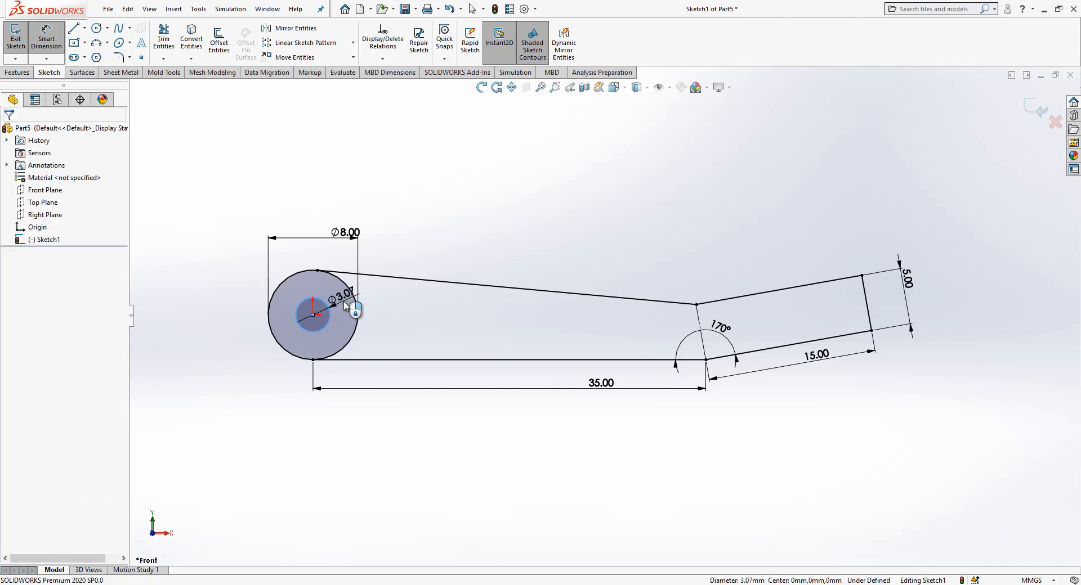
left_click(341, 303)
key("Escape")
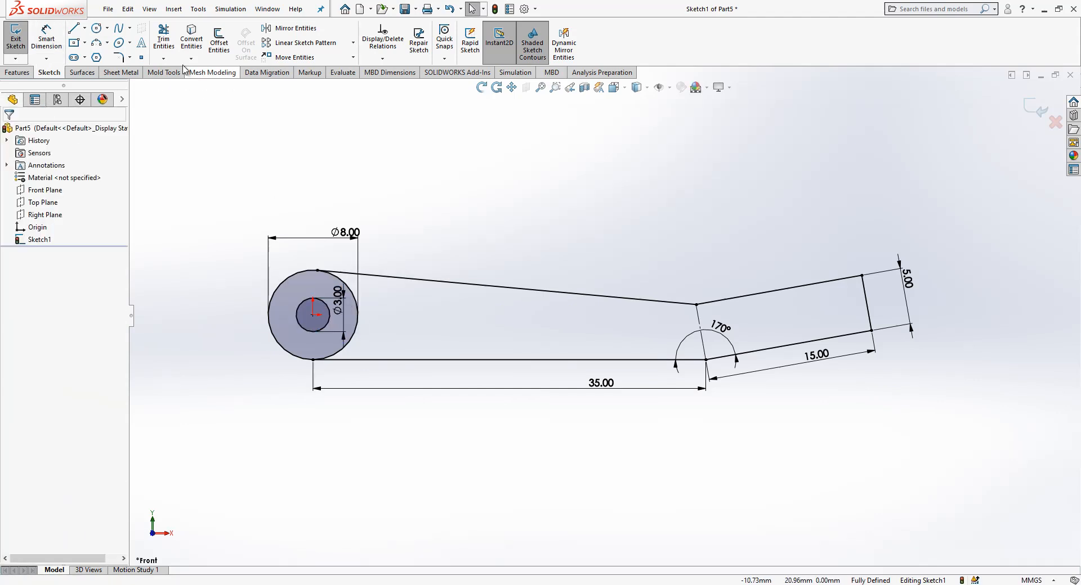
Trim away the arc of the 8 mm circle that lies inside the lever outline.
left_click(164, 39)
left_click(356, 317)
key("Escape")
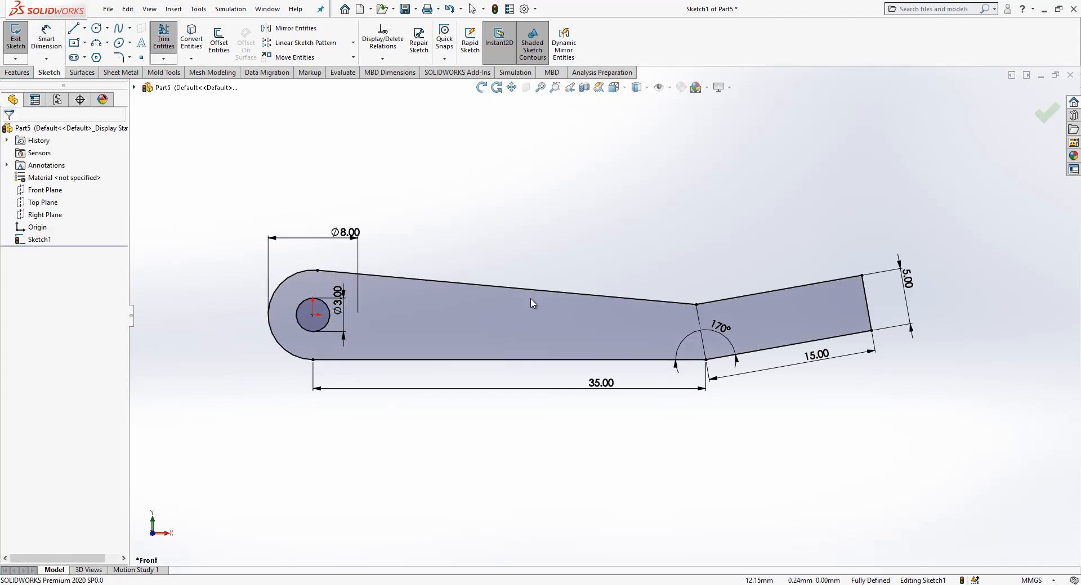
Finish the sketch and create a 1.50 mm thick sheet metal base flange from the lever profile.
left_click(1036, 108)
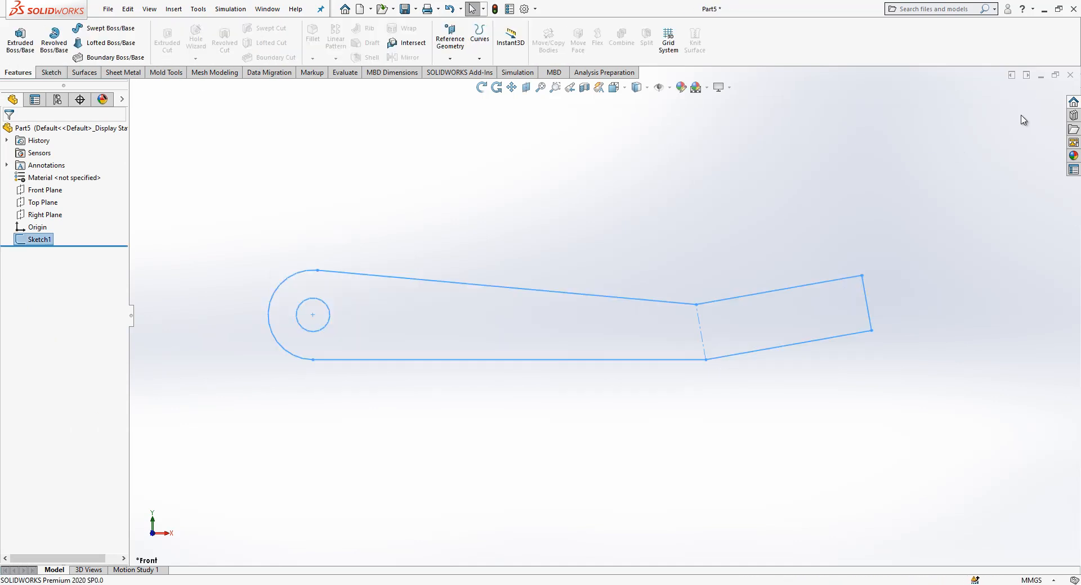
middle_click_drag(480, 326, 419, 358)
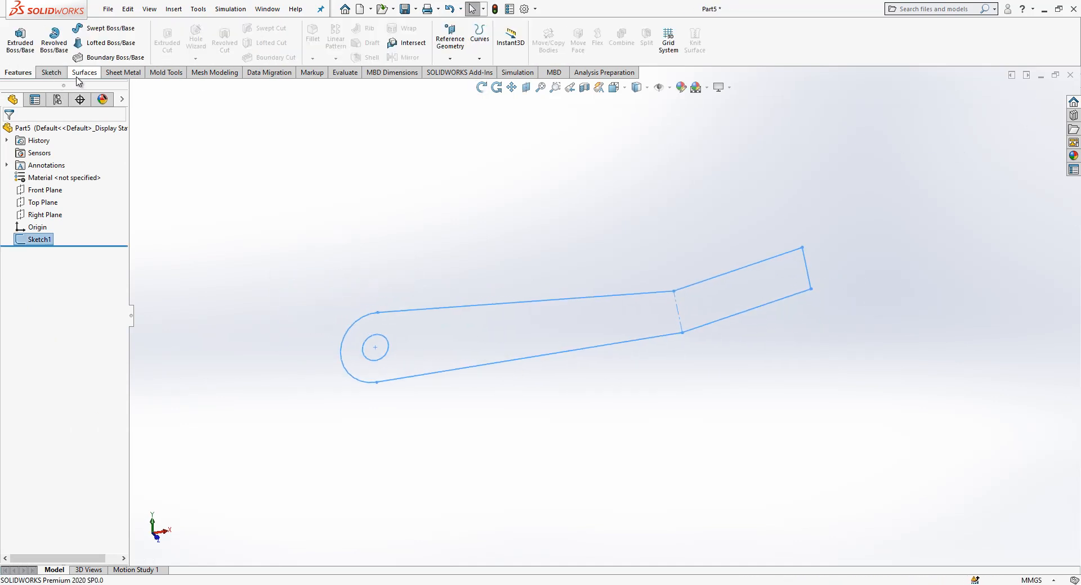
left_click(123, 72)
left_click(21, 38)
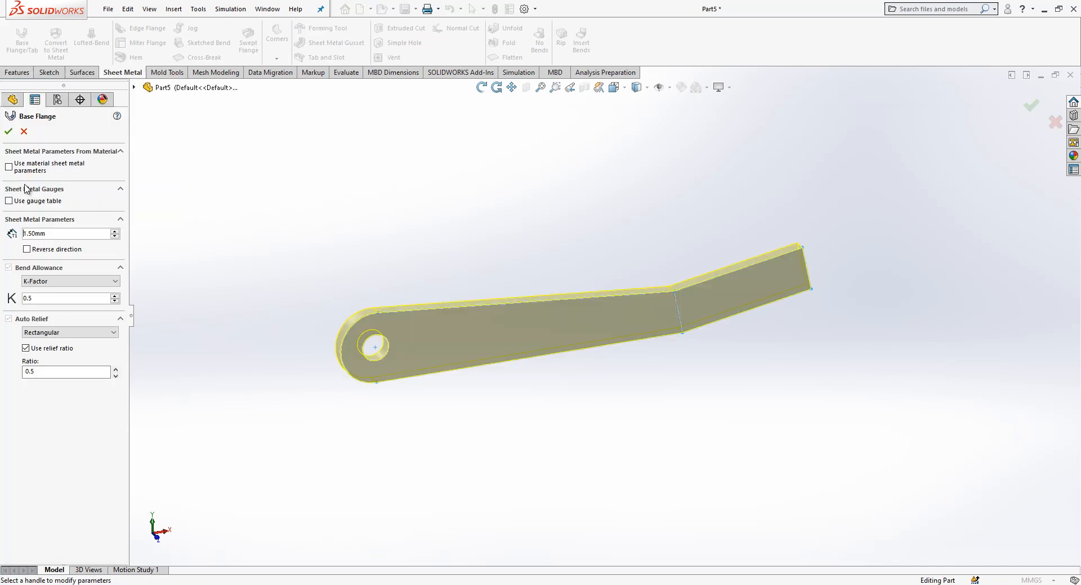
left_click(8, 131)
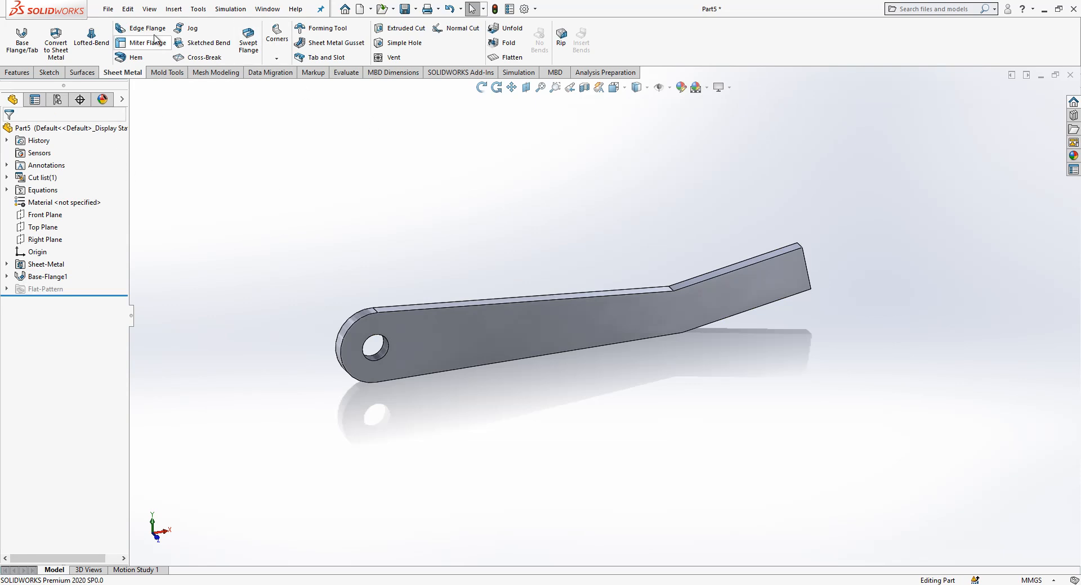
Add a 7.50 mm long edge flange at 90° on the short edge at the lever's angled end.
left_click(802, 255)
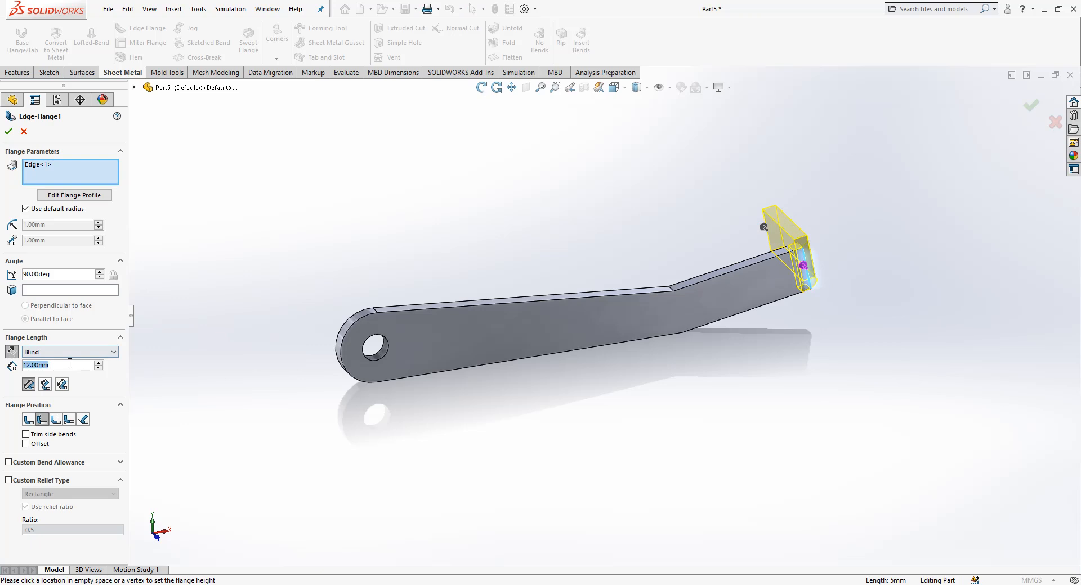
type("1")
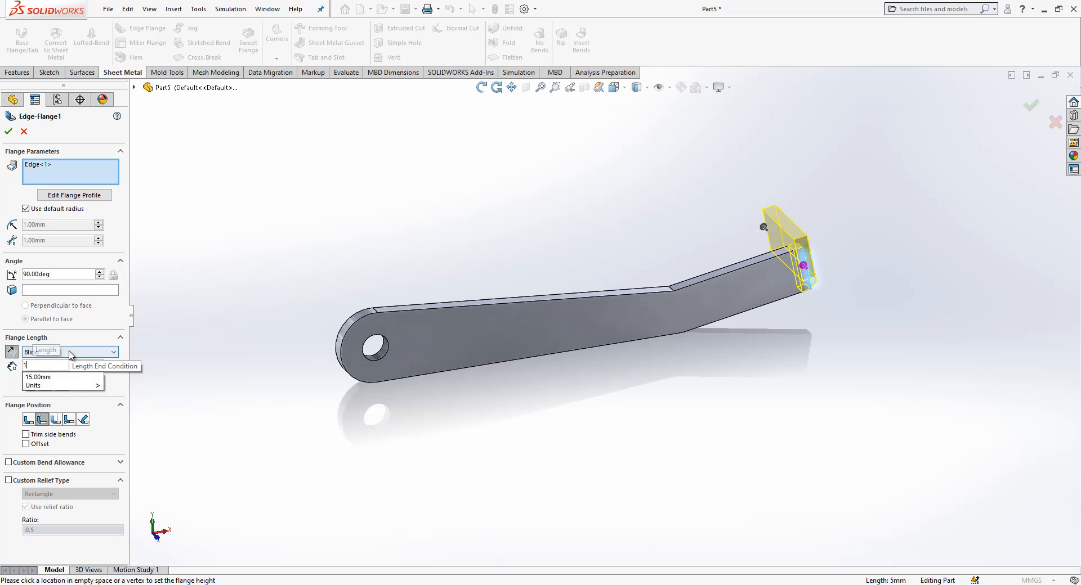
key("BackSpace")
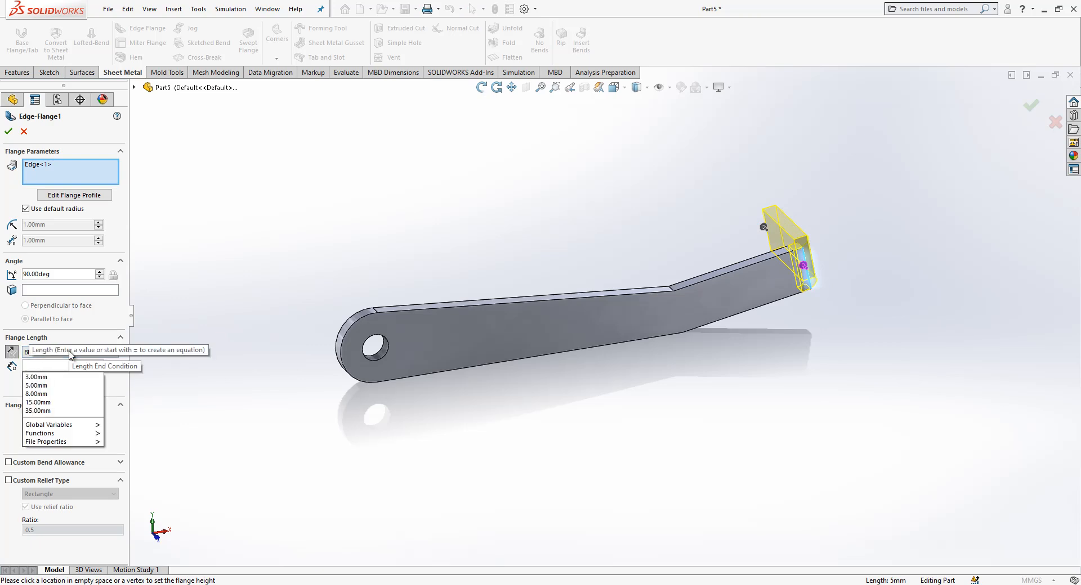
type("7.50mm")
key("Return")
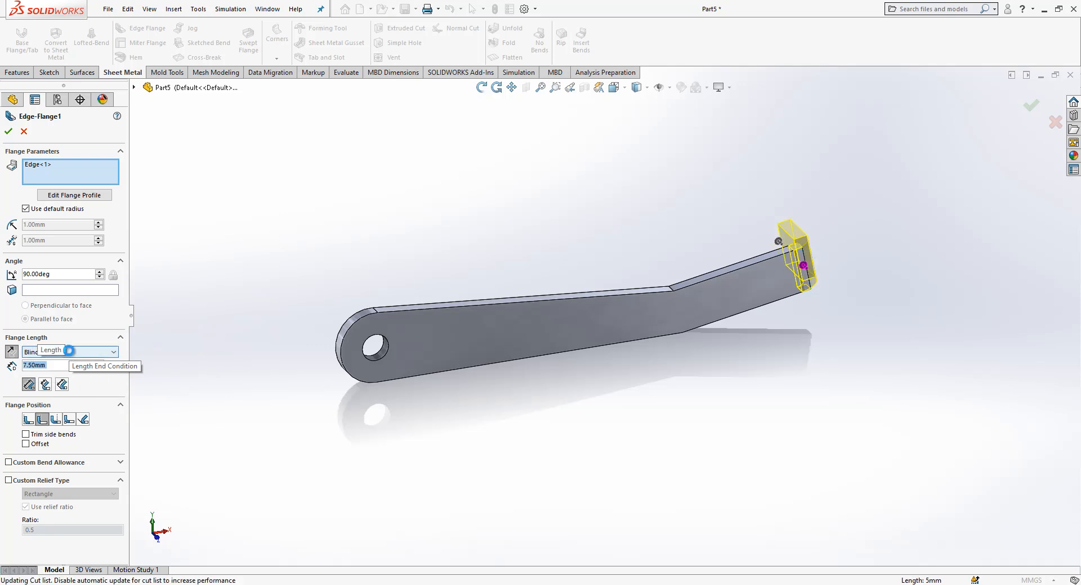
Measure the distance between the lever's outer side face and the edge flange's end face.
left_click(743, 296)
middle_click_drag(743, 297, 401, 167)
scroll(417, 180, "down", 3)
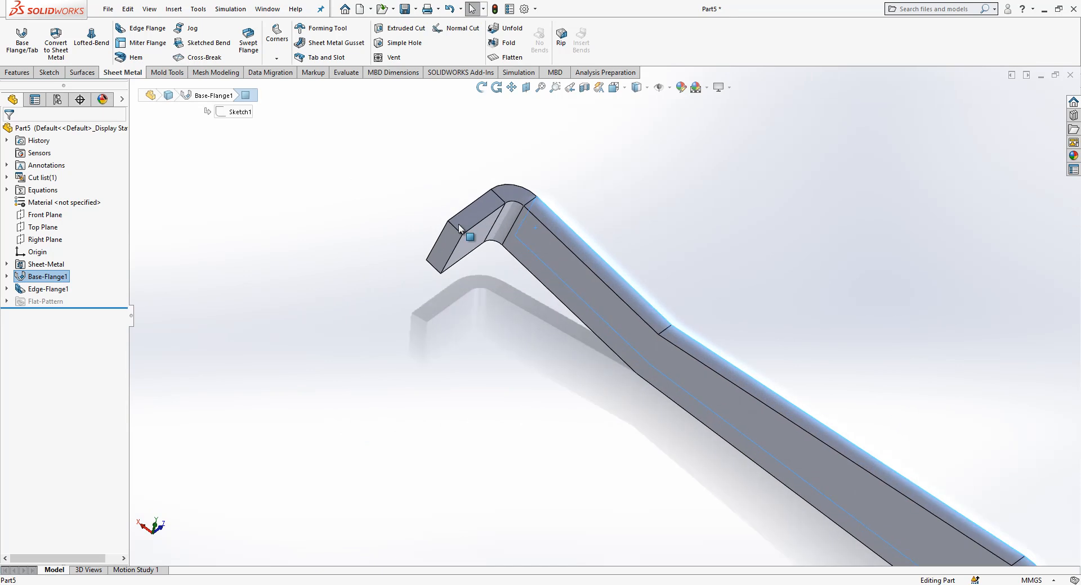
left_click(449, 244)
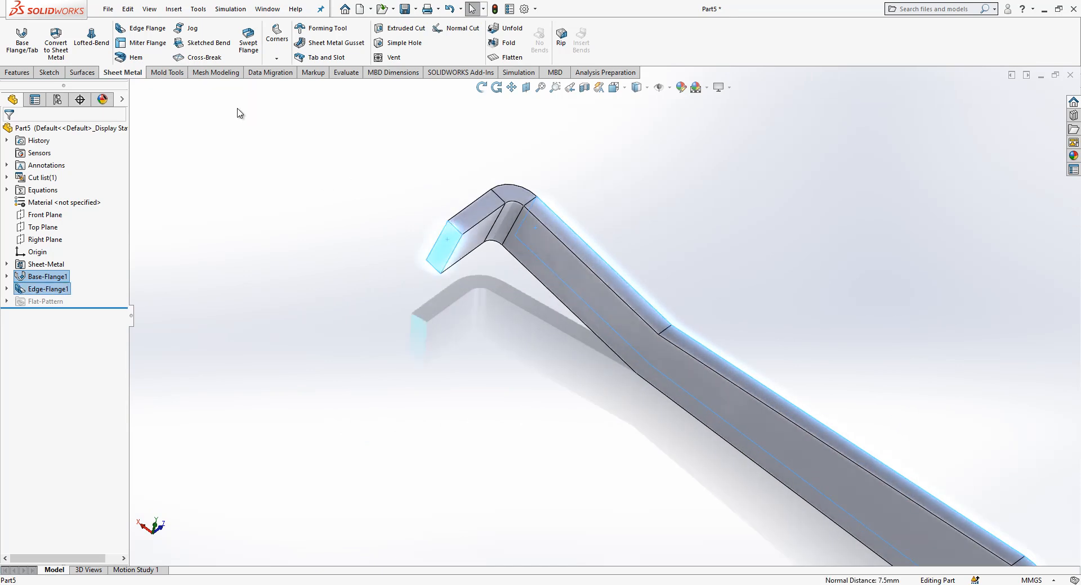
left_click(344, 72)
left_click(87, 39)
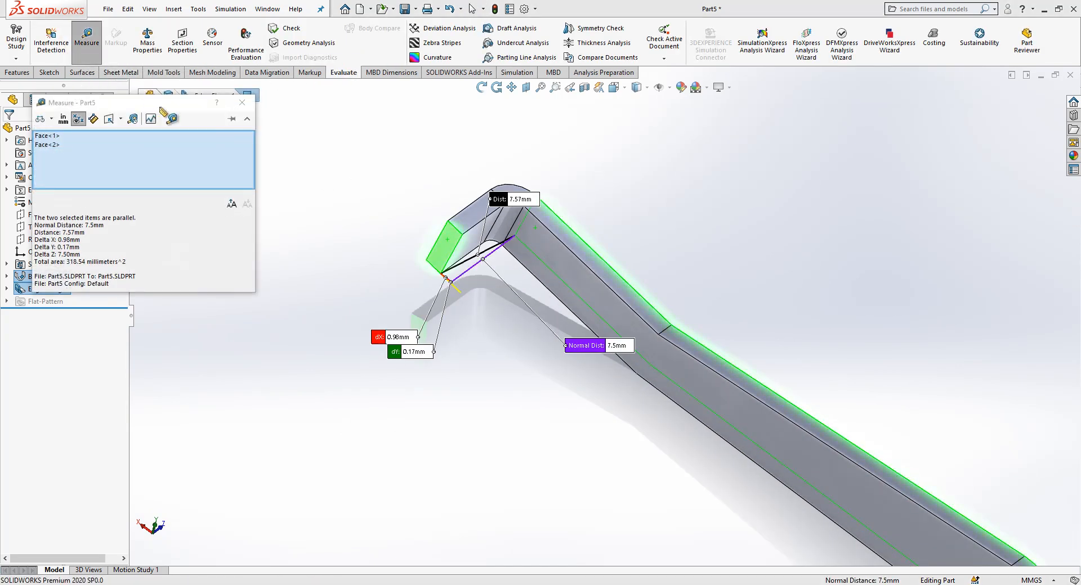
left_click(242, 103)
scroll(366, 169, "up", 3)
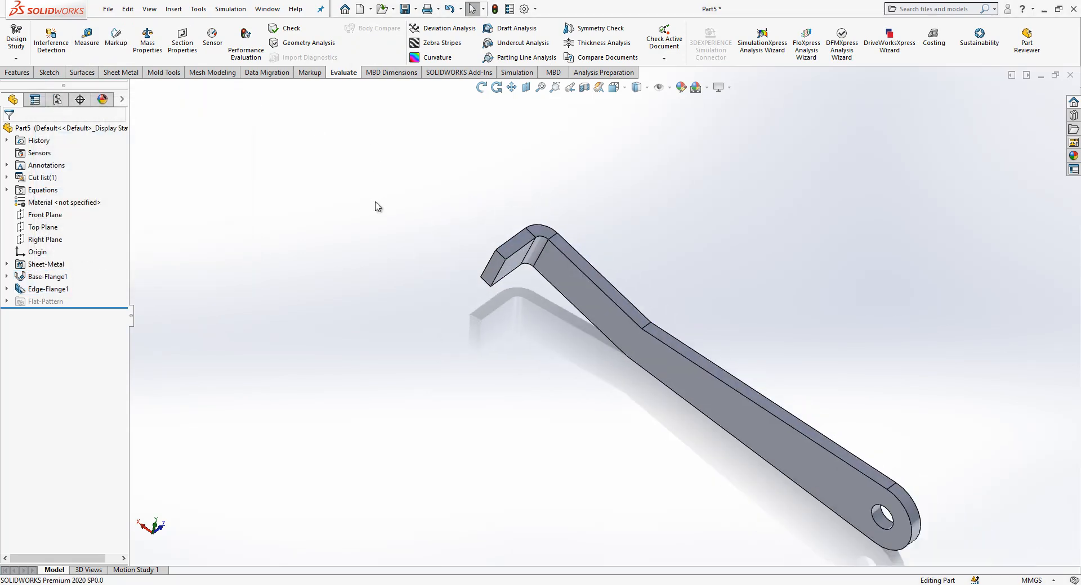
Mirror the whole lever body about the edge flange's end face to form the second arm.
left_click(498, 273)
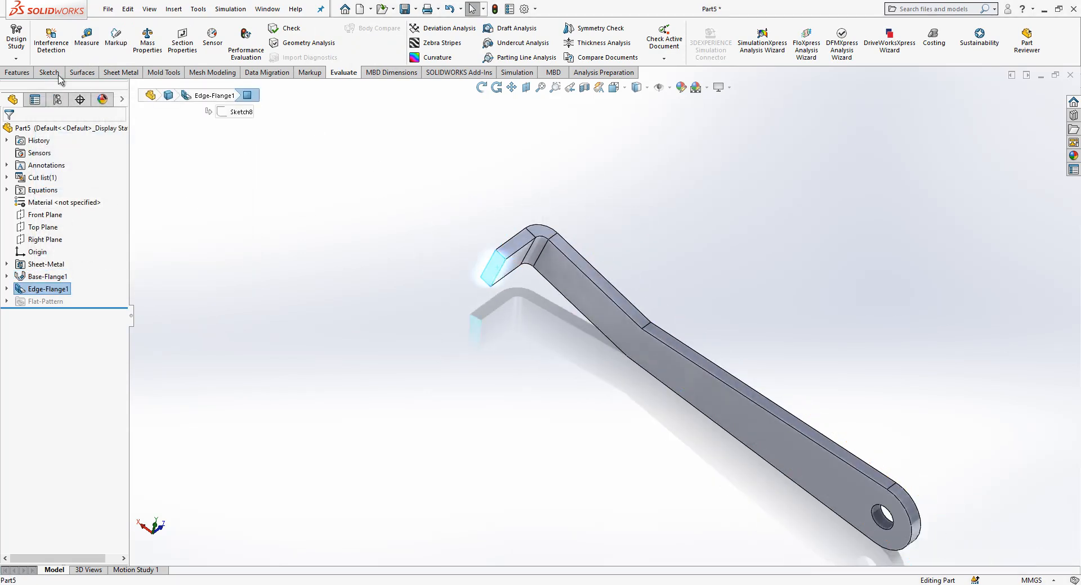
left_click(33, 73)
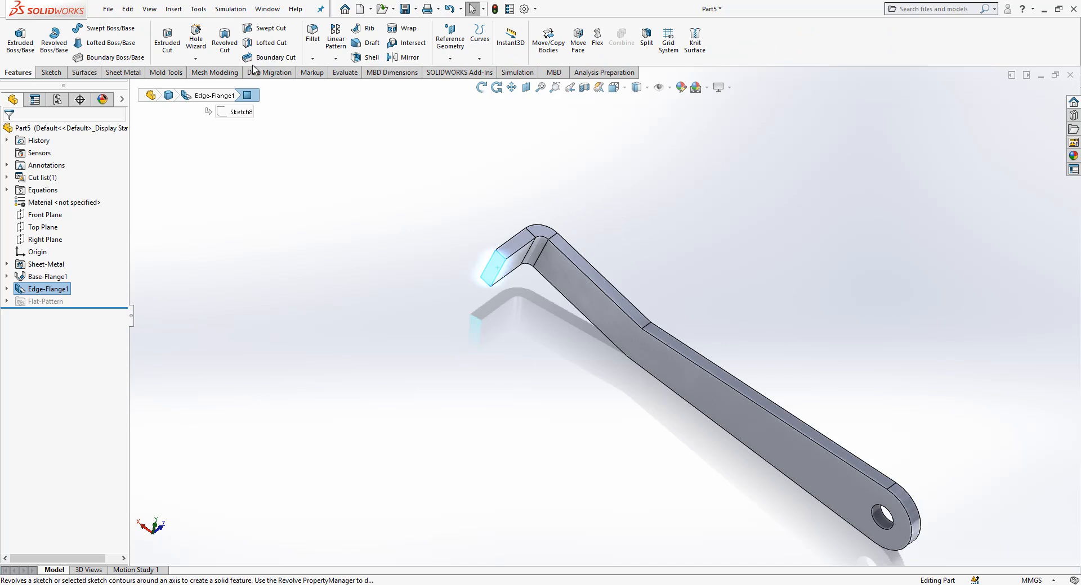
left_click(403, 57)
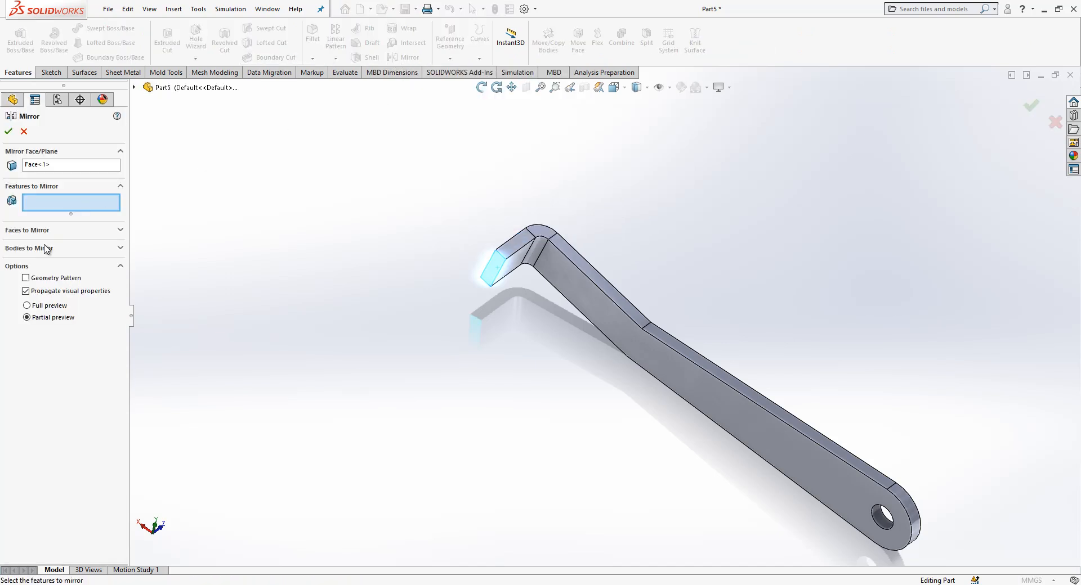
left_click(46, 249)
left_click(627, 310)
right_click(620, 280)
middle_click_drag(681, 293, 637, 319)
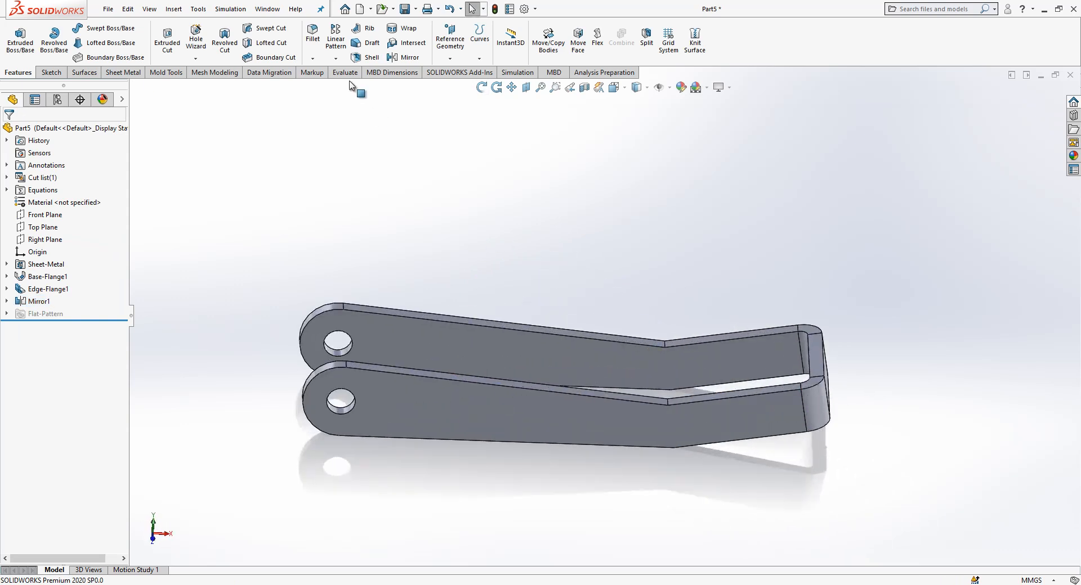
Fillet the upper bend edges of both lever arms with a 10 mm radius.
left_click(314, 40)
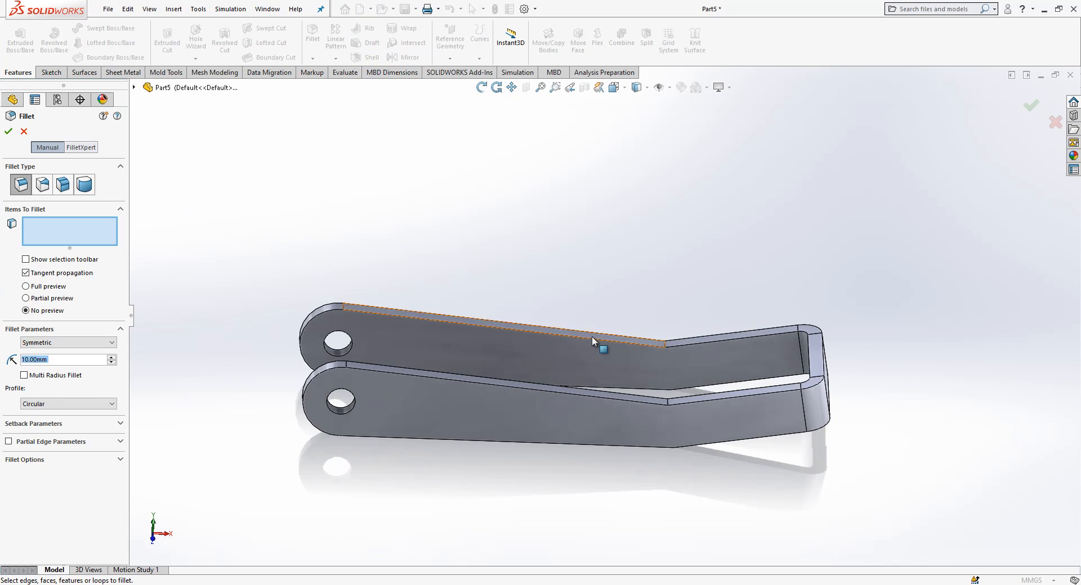
left_click(667, 346)
left_click(667, 401)
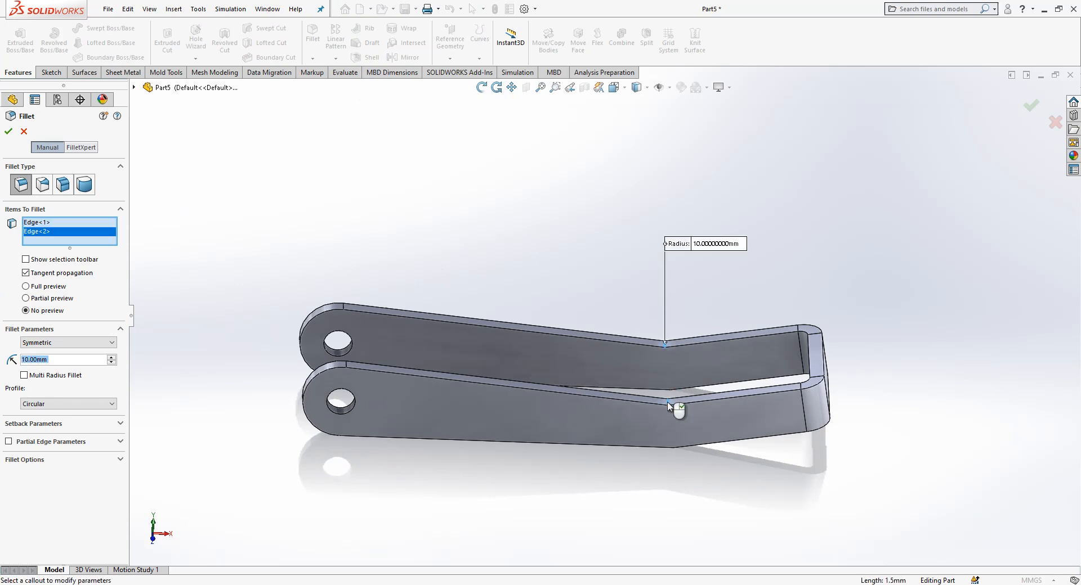
key("Return")
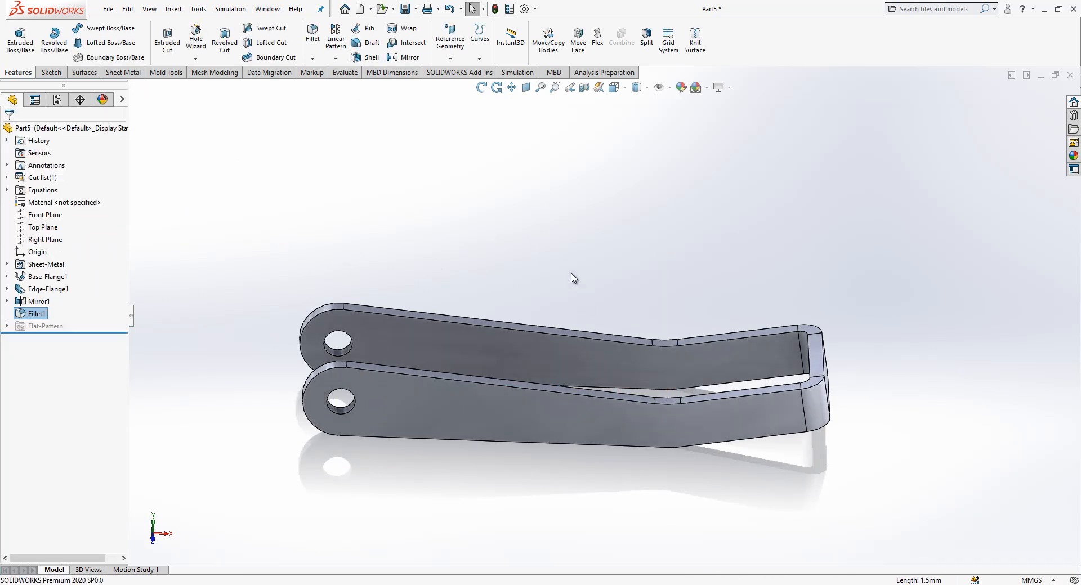
Fillet the lower bend edges of both lever arms with a 15 mm radius.
key("Return")
type("15")
key("Return")
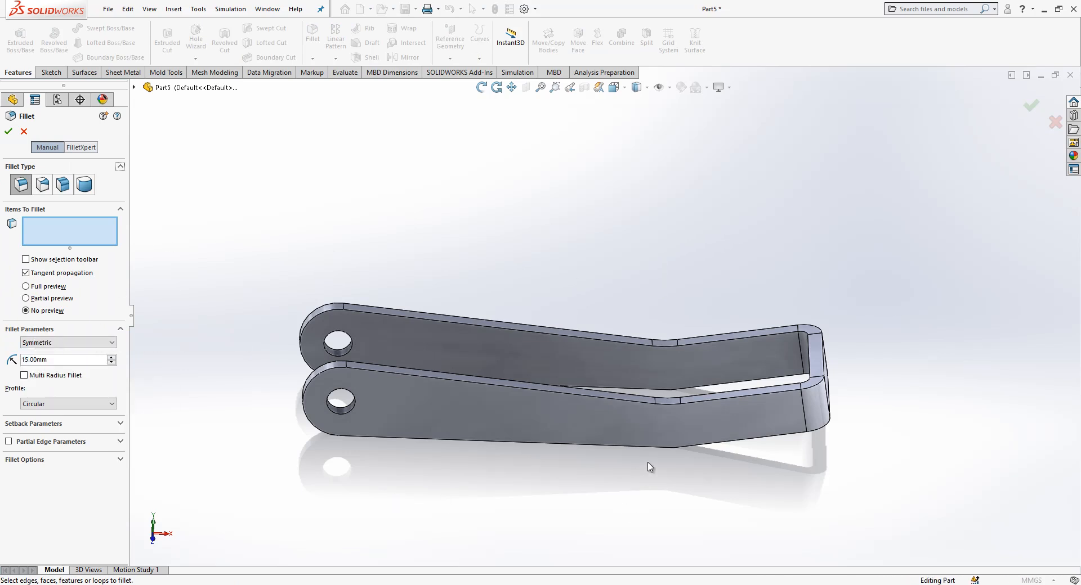
left_click(673, 446)
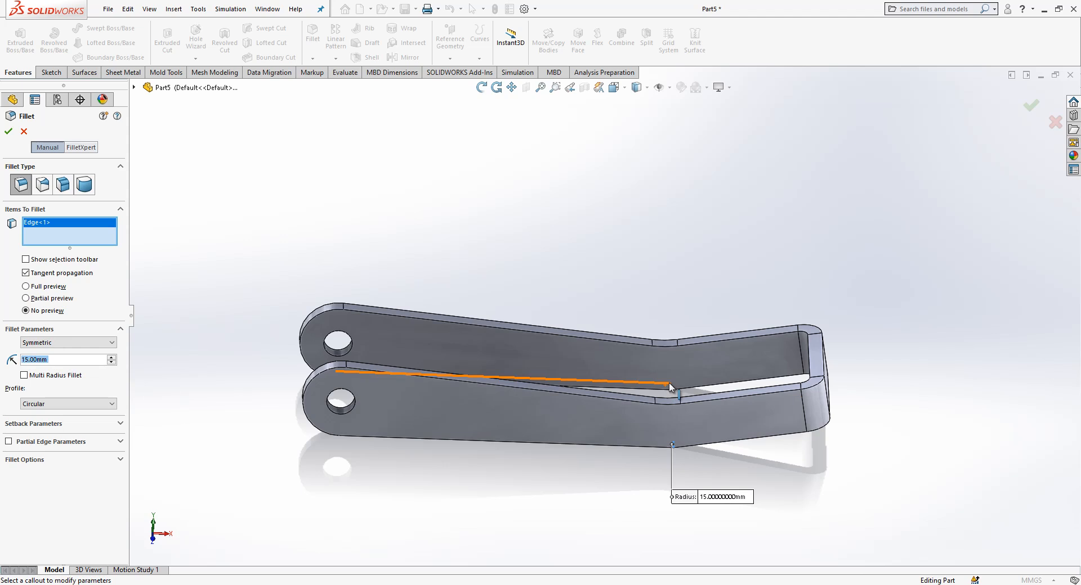
left_click(672, 388)
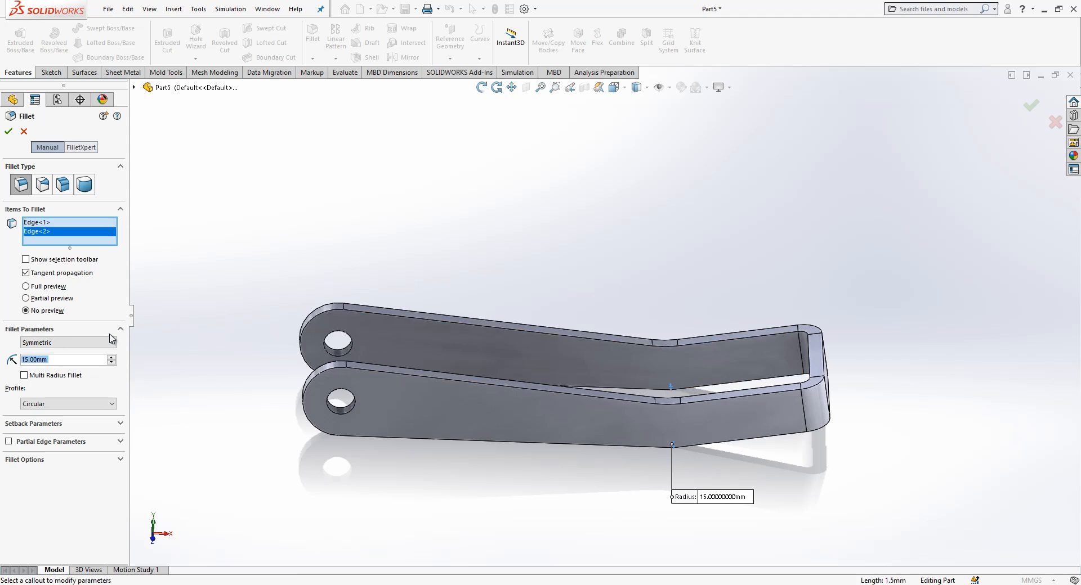
right_click(767, 515)
left_click(816, 494)
middle_click_drag(723, 466, 681, 417)
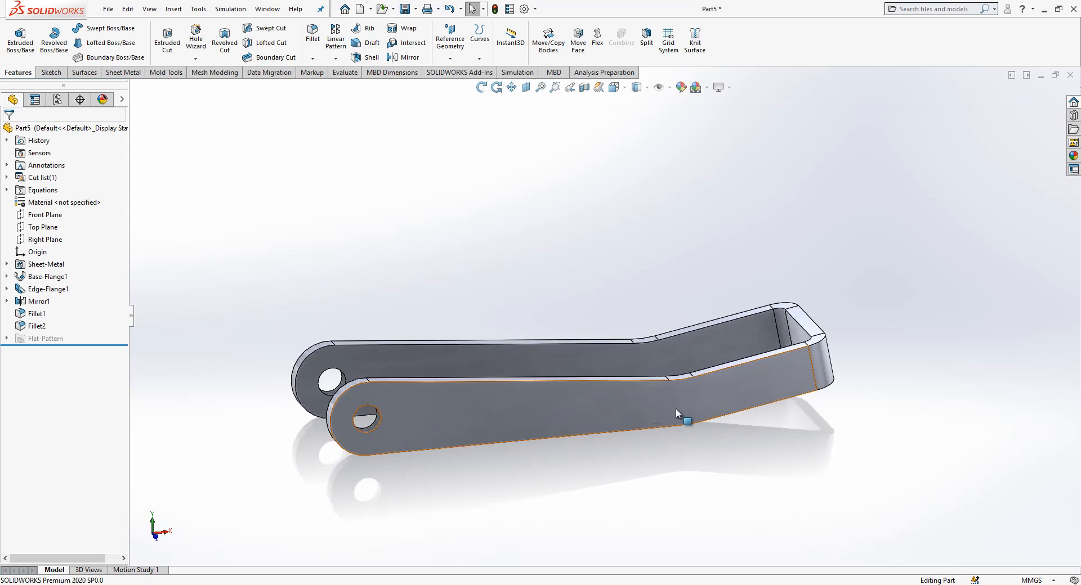
Sketch two connected construction lines across the front lever arm's outer face, running from its upper edge to its lower edge.
left_click(457, 397)
left_click(561, 370)
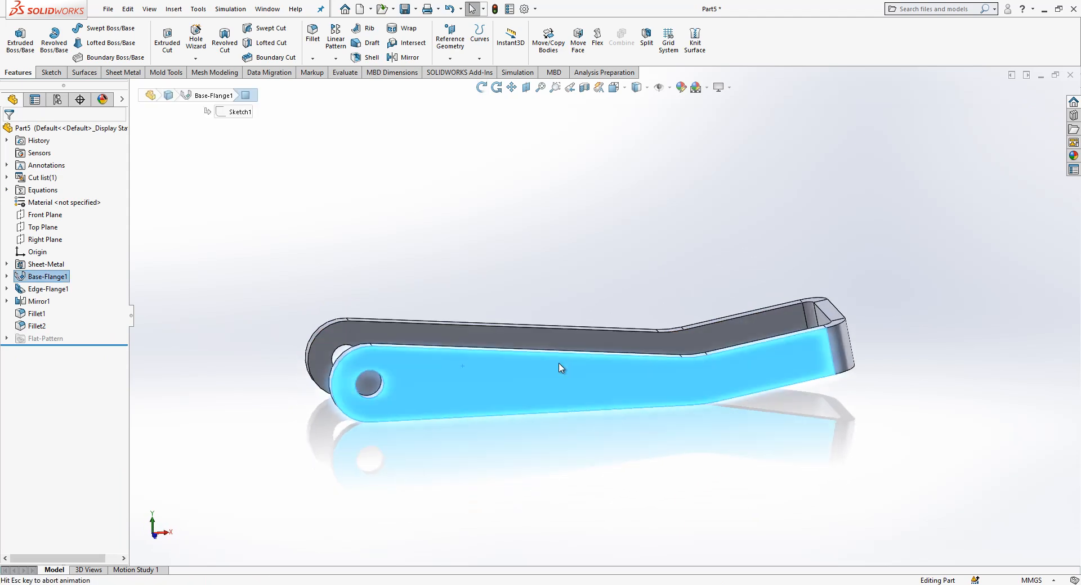
left_click(506, 312)
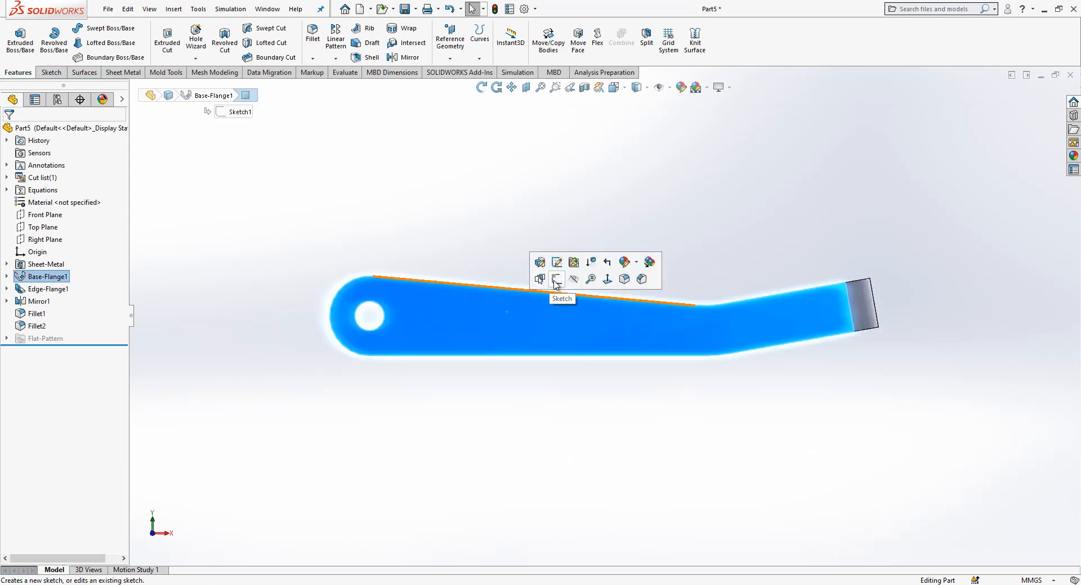
left_click(555, 281)
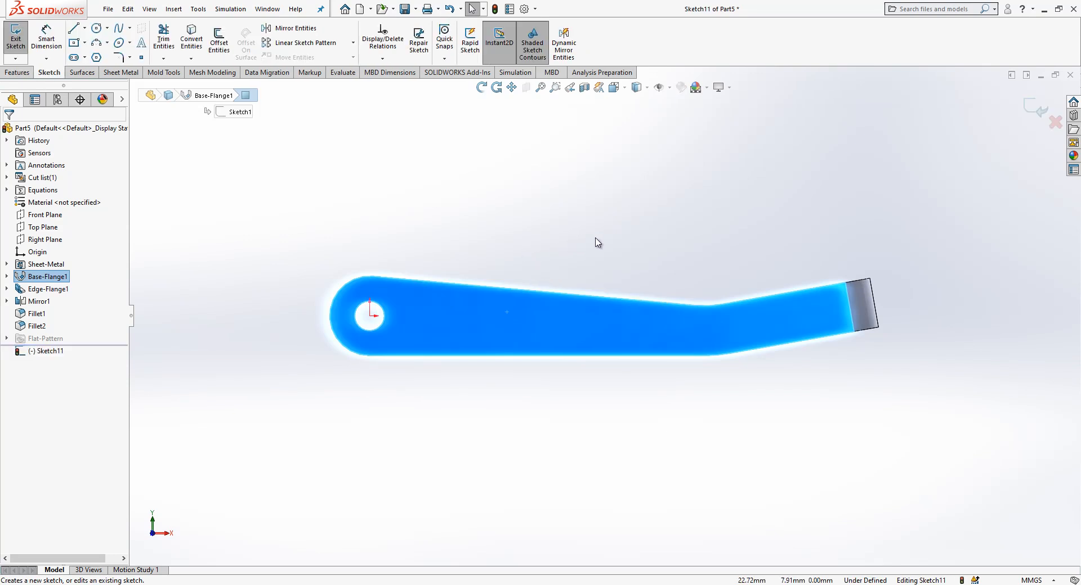
key("l")
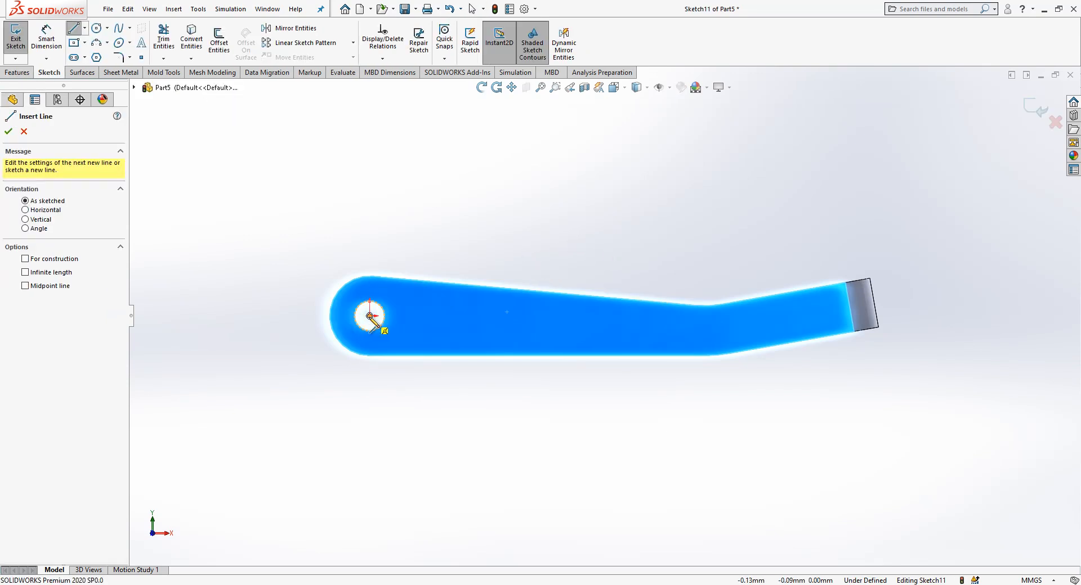
left_click(496, 289)
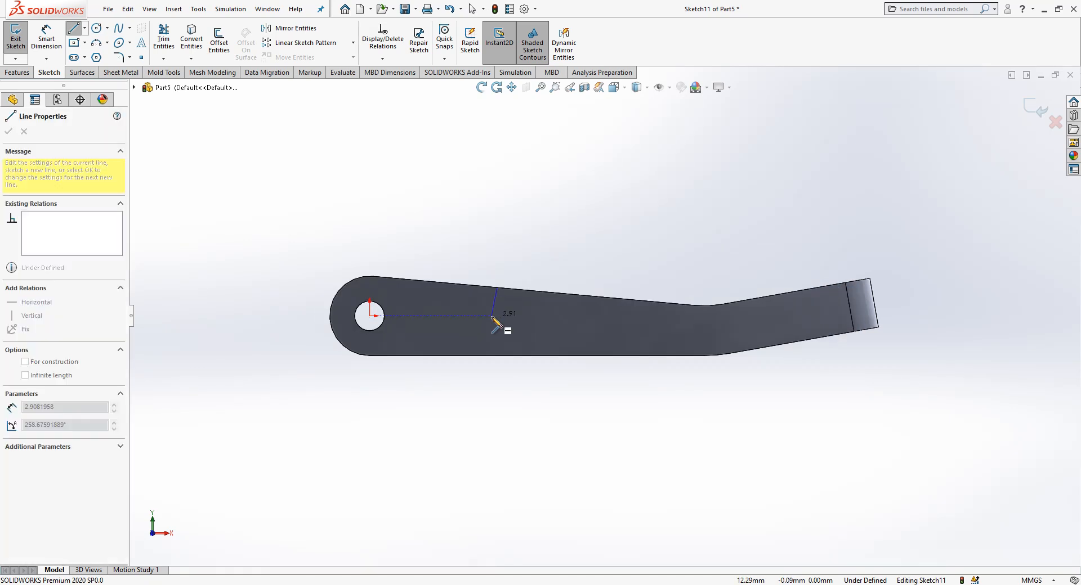
left_click(492, 322)
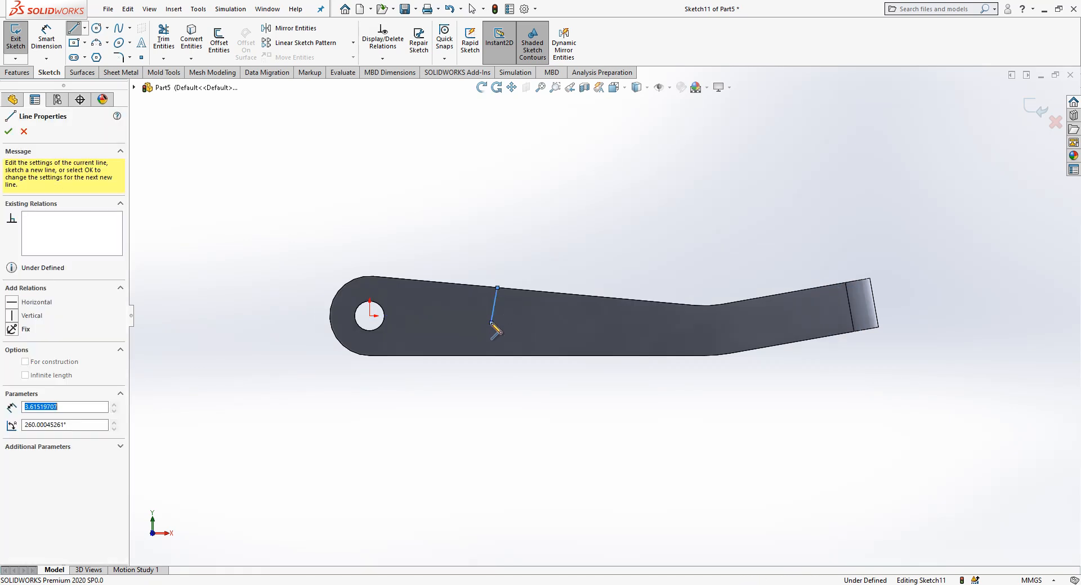
double_click(492, 356)
key("Escape")
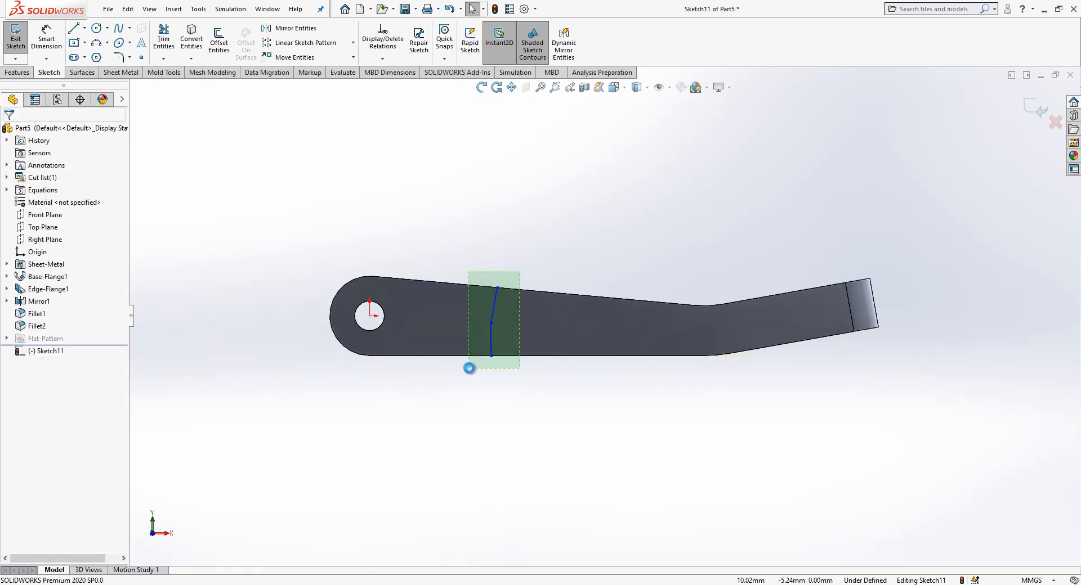
left_click_drag(469, 368, 469, 369)
key("Escape")
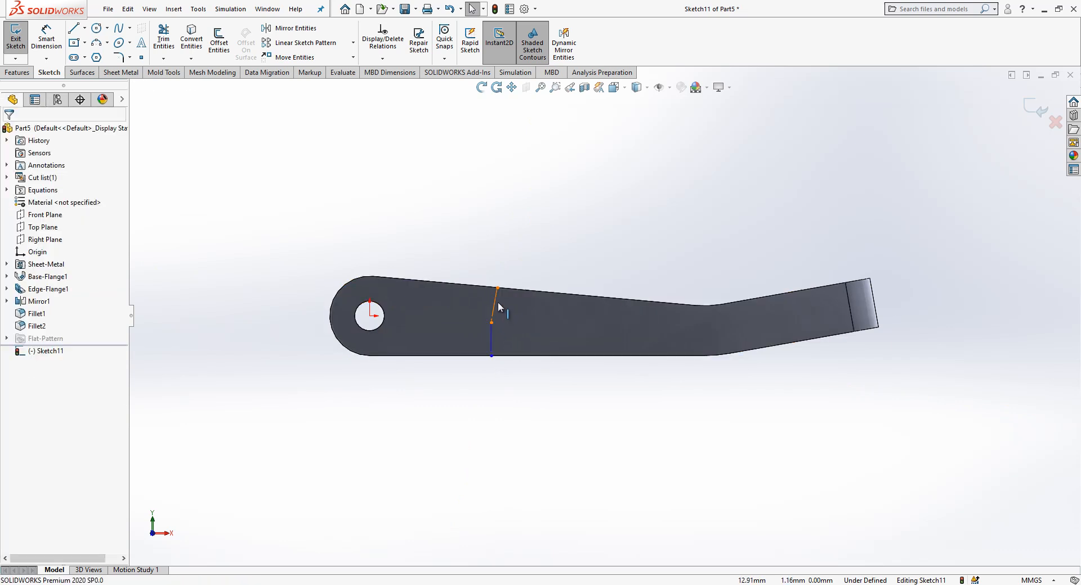
Make the upper construction line perpendicular to the arm's upper edge and the lower one perpendicular to its lower edge.
left_click(498, 302)
left_click(504, 292, "ctrl")
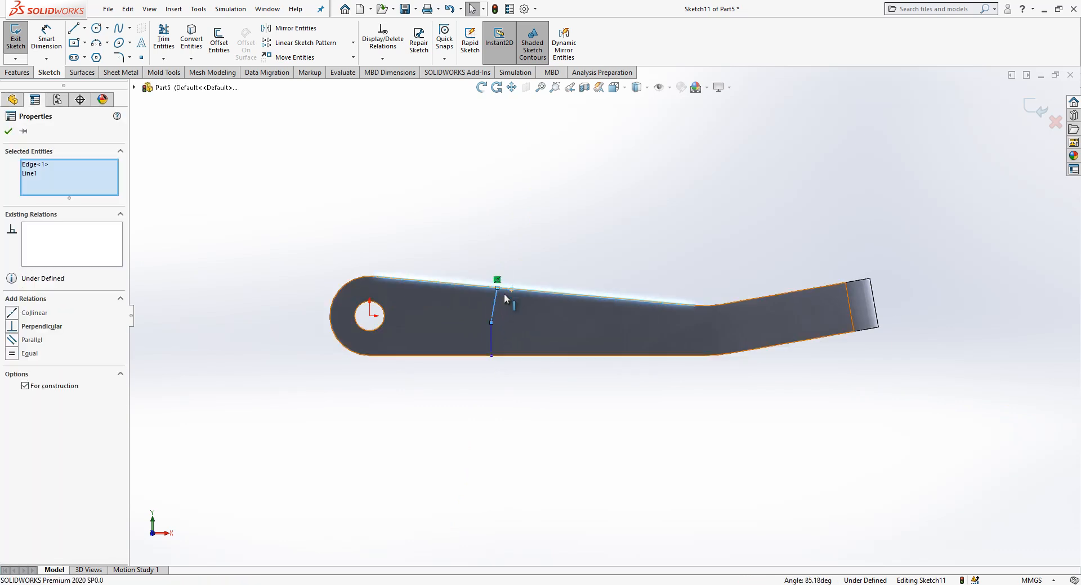
key("Escape")
left_click(492, 339)
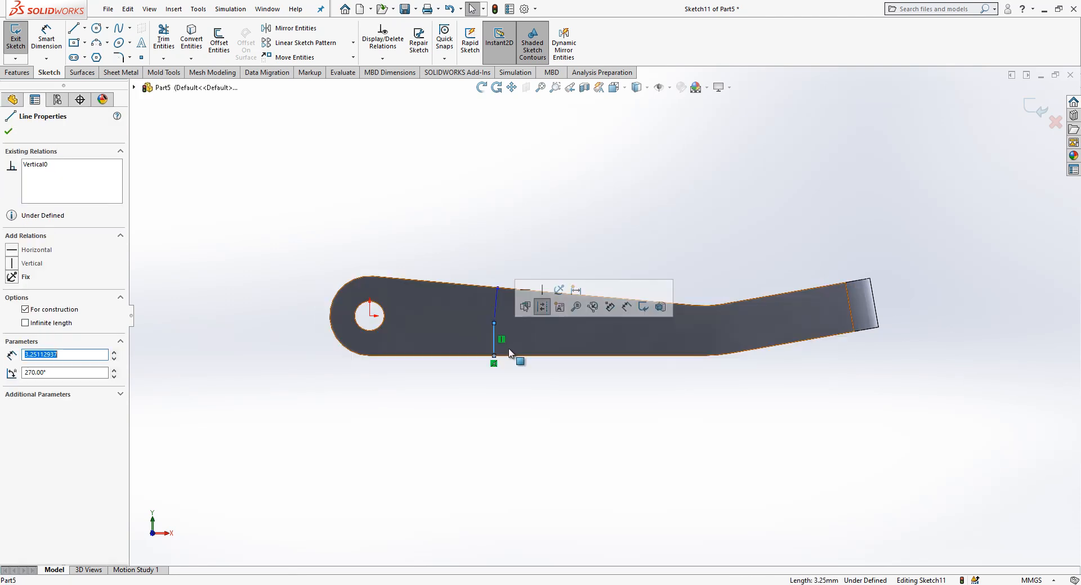
left_click(522, 353, "ctrl")
left_click(523, 356, "ctrl")
left_click(511, 340, "ctrl")
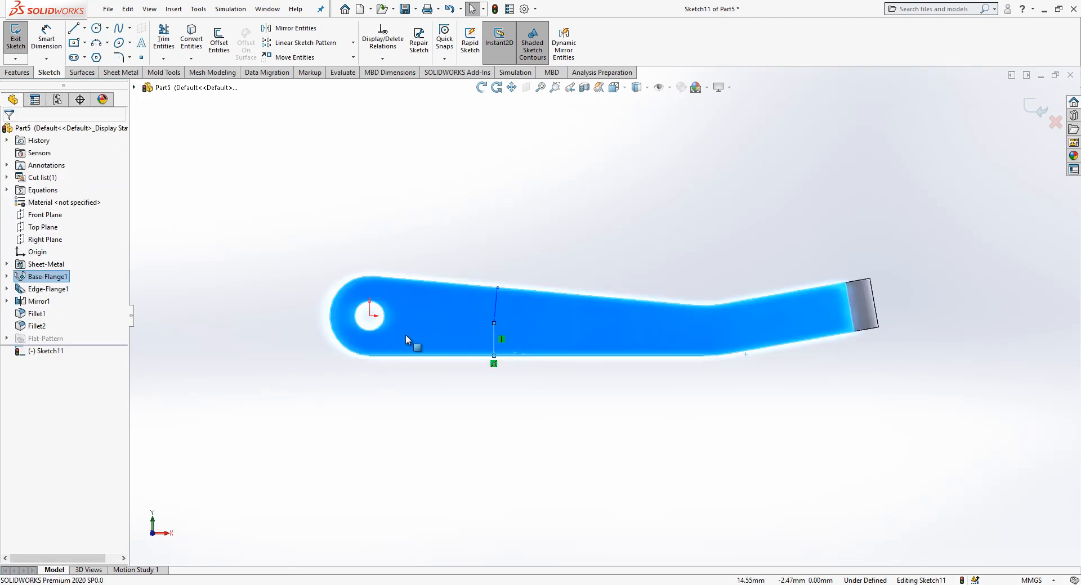
key("Escape")
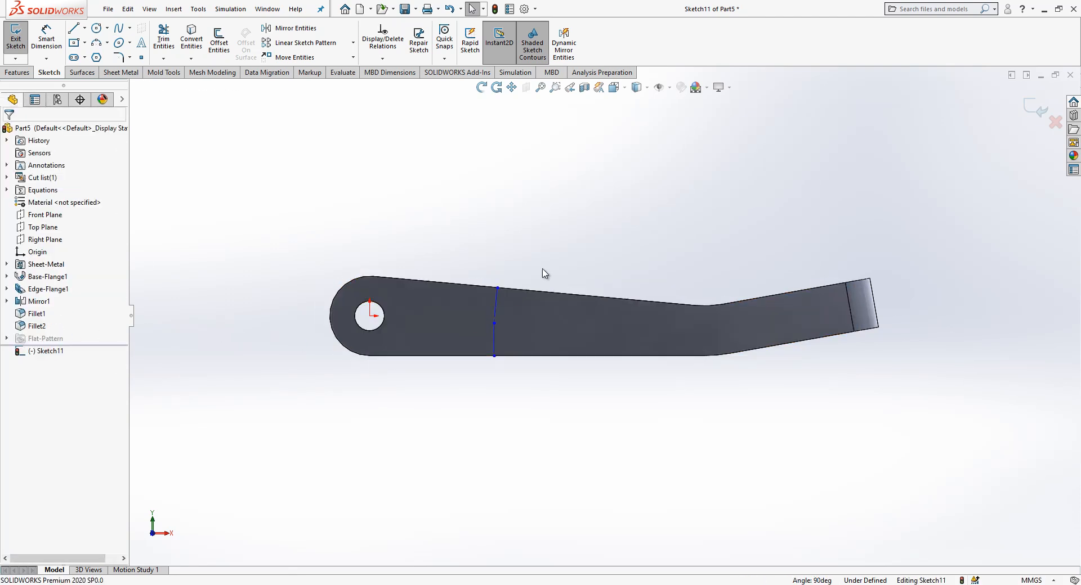
Draw a line from the pivot hole's centre to the junction of the two construction lines.
key("l")
left_click(370, 316)
left_click(494, 323)
key("Escape")
left_click(479, 322)
left_click(522, 289)
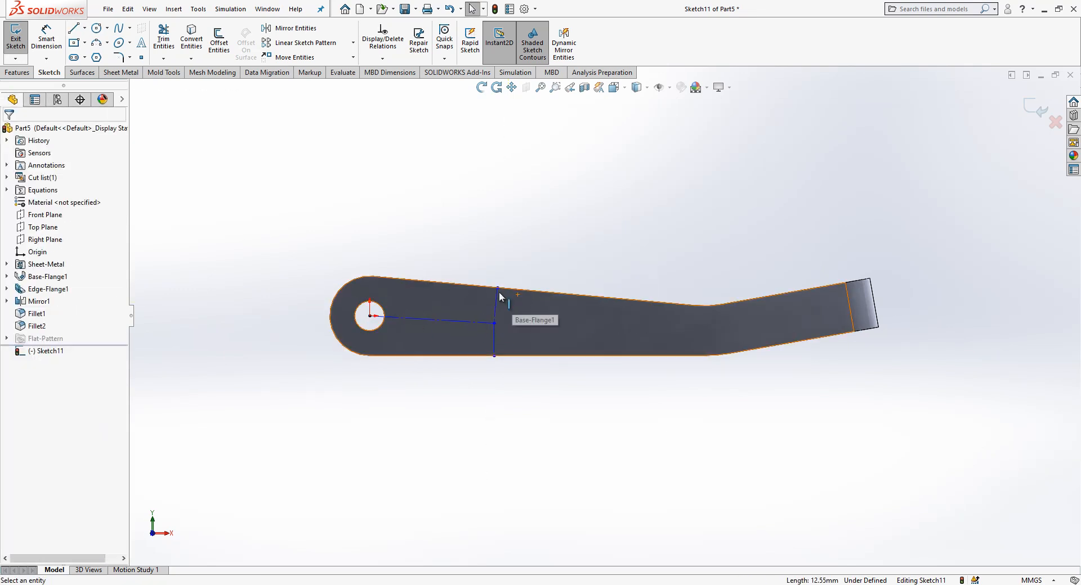
Make the upper and lower construction lines equal in length so their junction is equidistant from both arm edges.
mouse_move(498, 288)
left_mouse_down()
mouse_move(513, 295)
mouse_move(492, 285)
mouse_move(495, 297)
left_mouse_up()
left_click(604, 299)
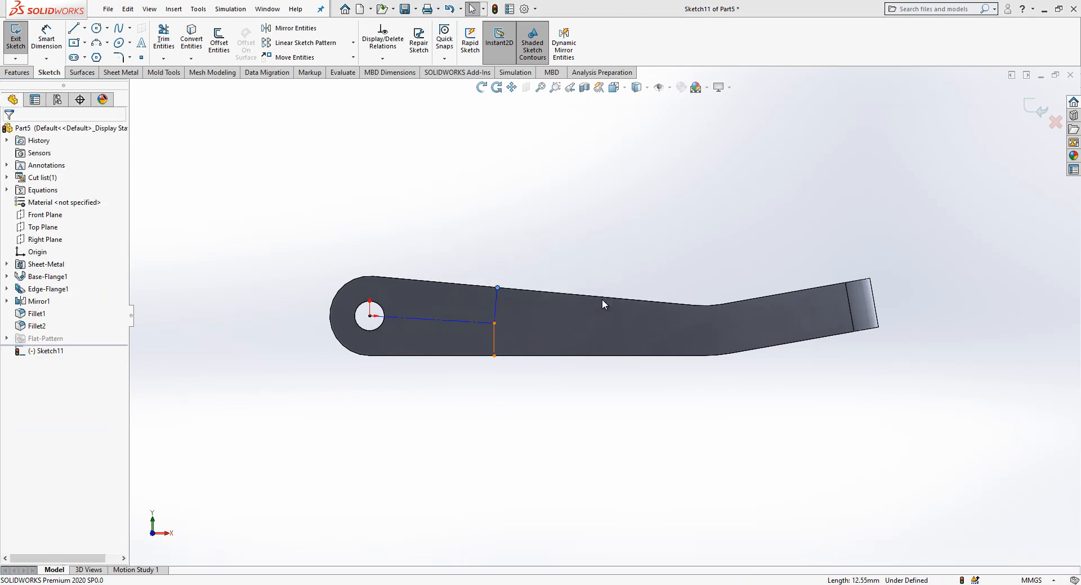
left_click(495, 341)
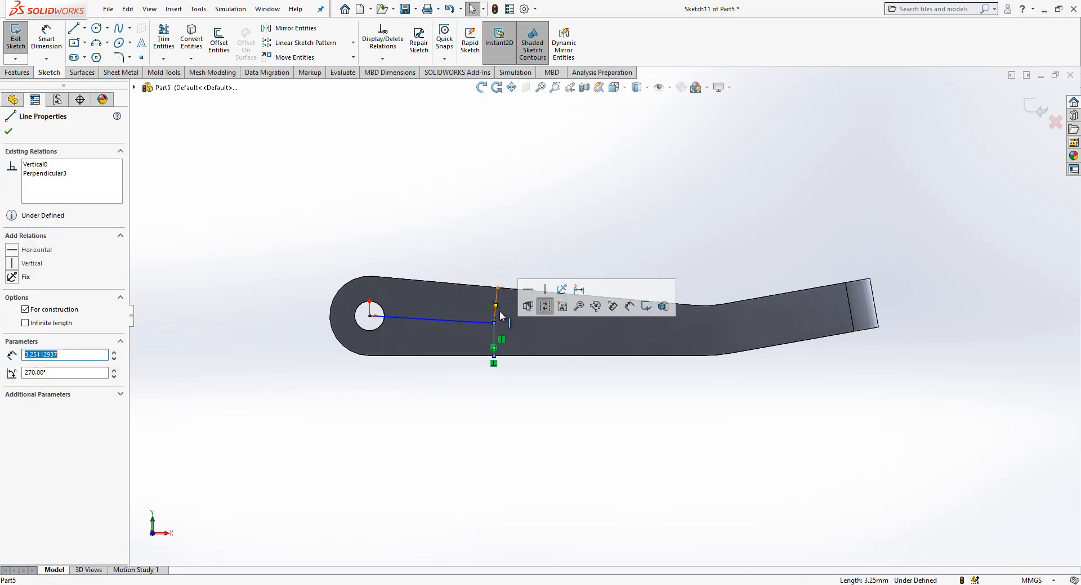
left_click(495, 305, "ctrl")
left_click(276, 406)
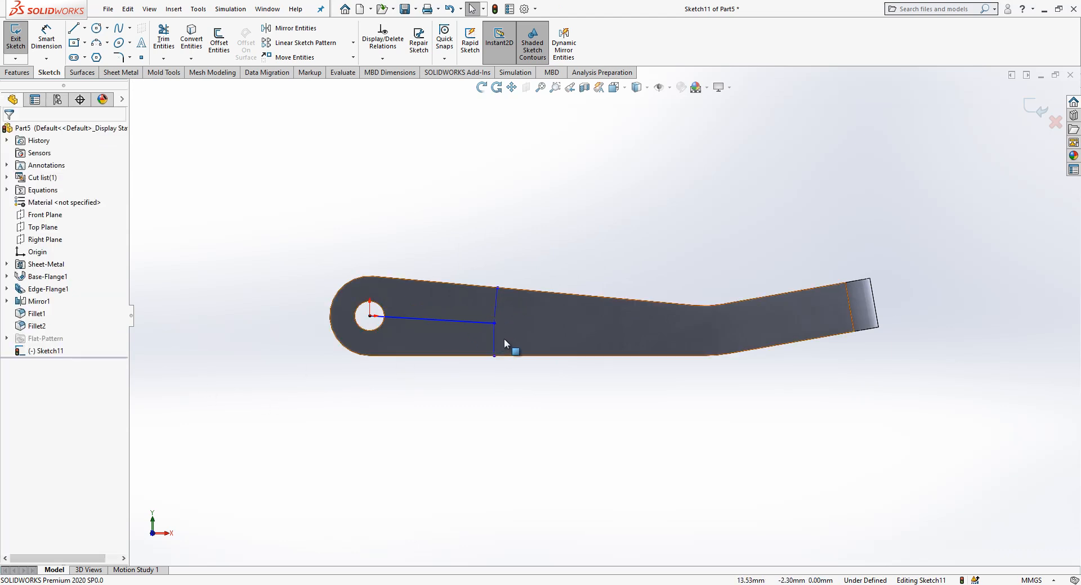
scroll(504, 339, "up", 2)
left_click(499, 331)
left_click(505, 304, "ctrl")
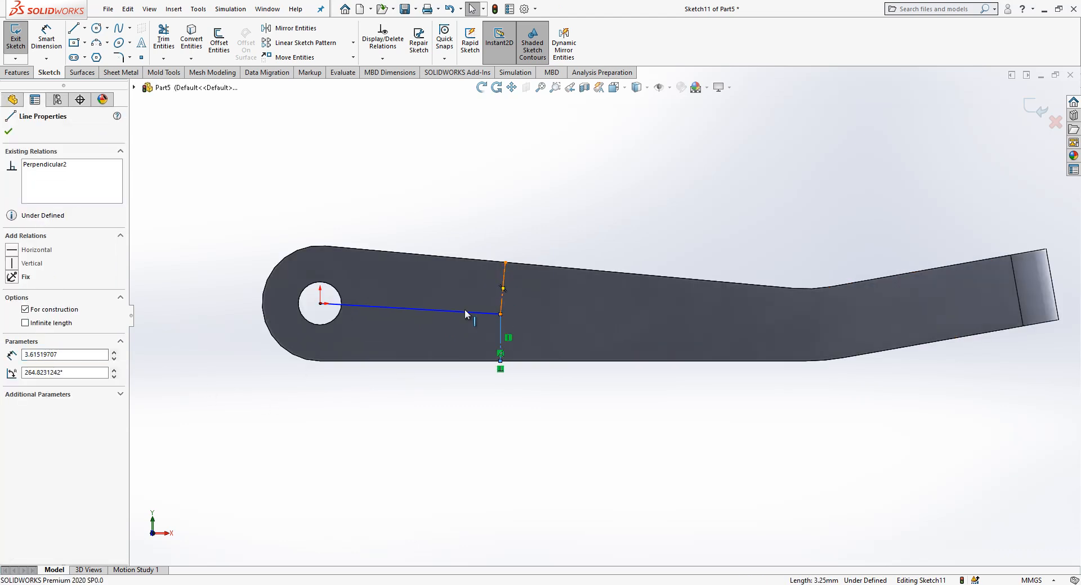
left_click(29, 380)
left_click(397, 399)
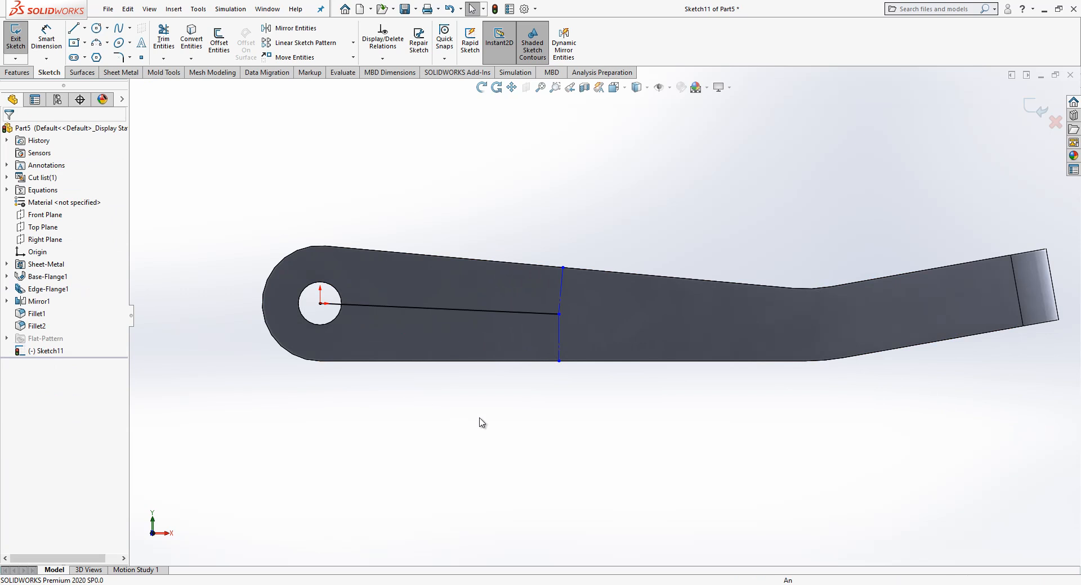
Dimension the line from the pivot hole's centre to 12 mm and convert it to construction geometry.
key("d")
left_click(510, 314)
left_click(598, 232)
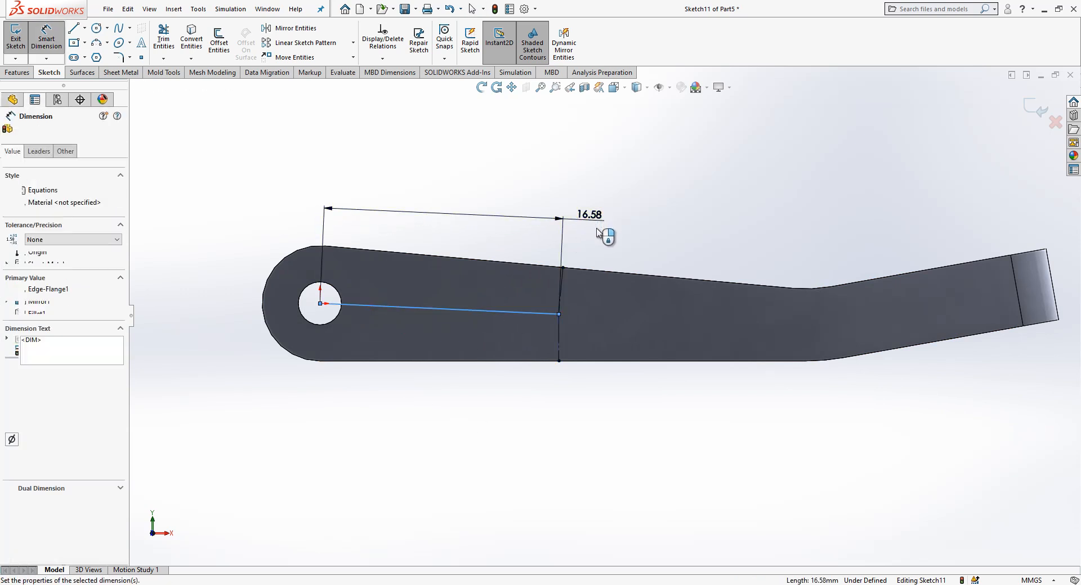
left_click(557, 205)
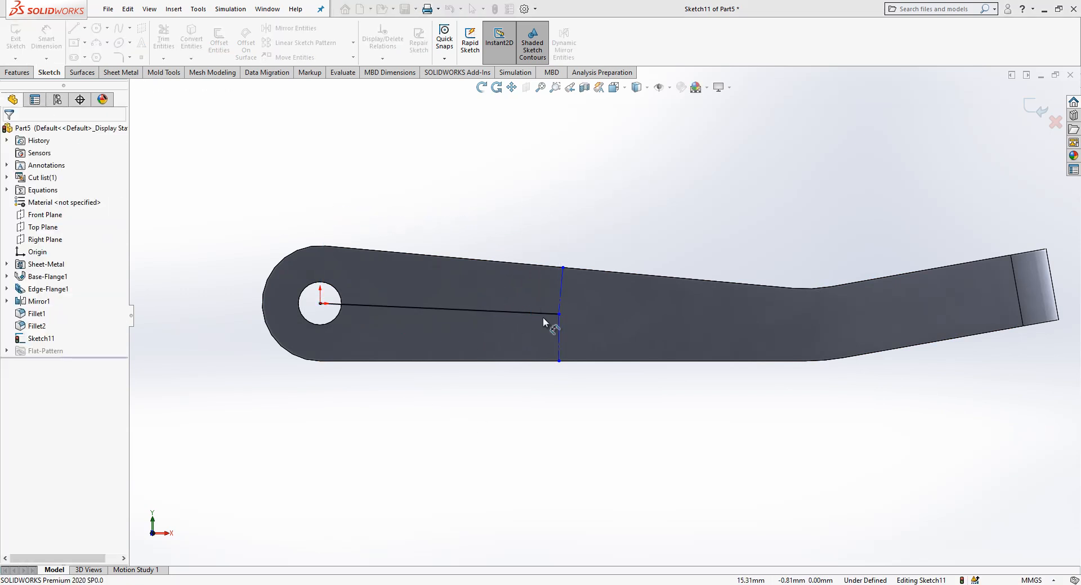
left_click(549, 313)
left_click(640, 219)
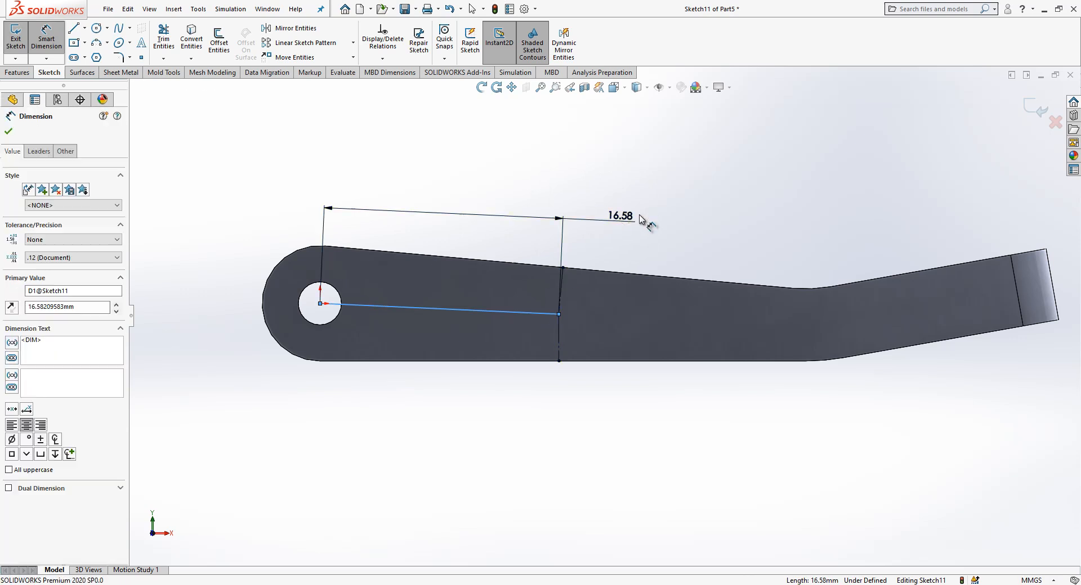
key("Return")
key("Escape")
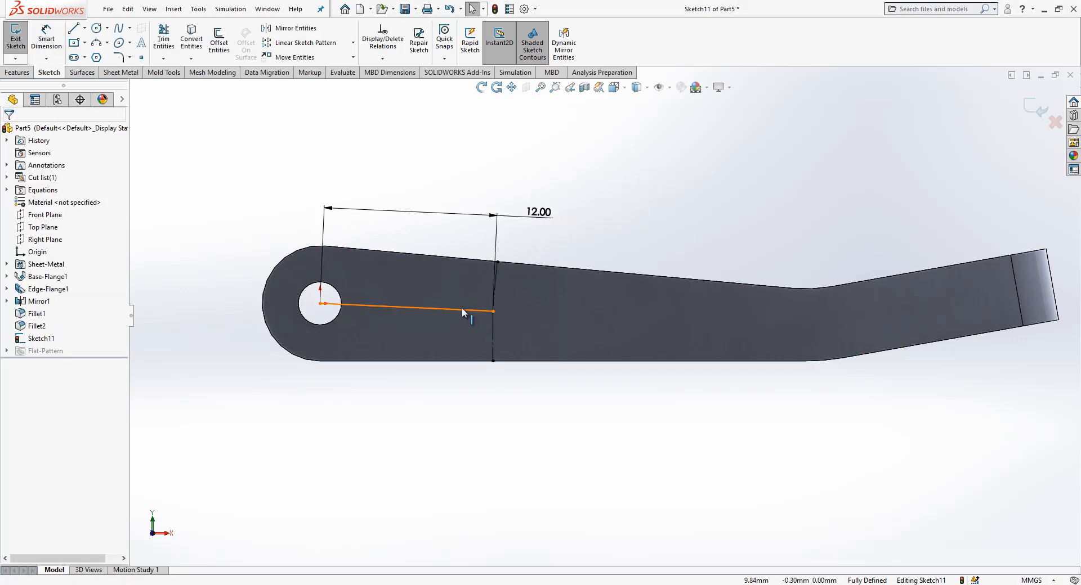
left_click(462, 309)
left_click(515, 277)
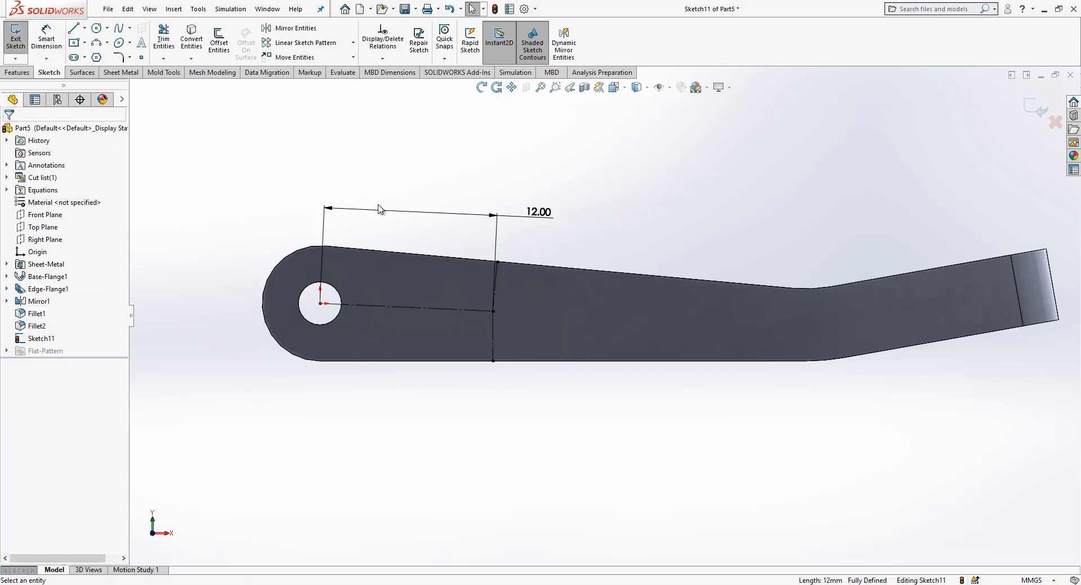
Draw a 2.5 mm diameter circle centred at the far end of the 12 mm construction line.
left_click(95, 30)
left_click(494, 311)
left_click(519, 315)
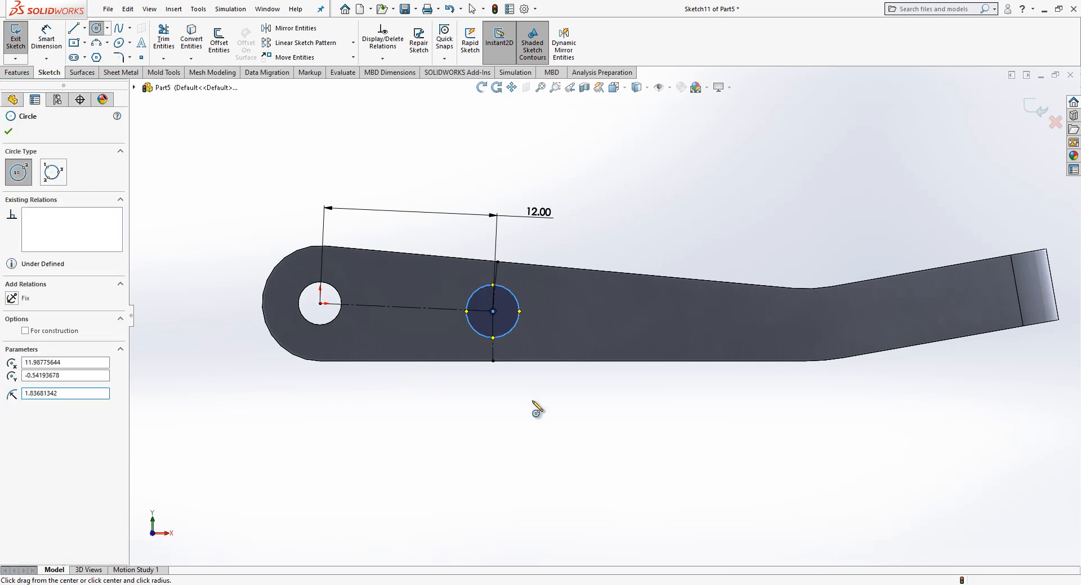
right_click_drag(536, 409, 525, 301)
left_click(545, 312)
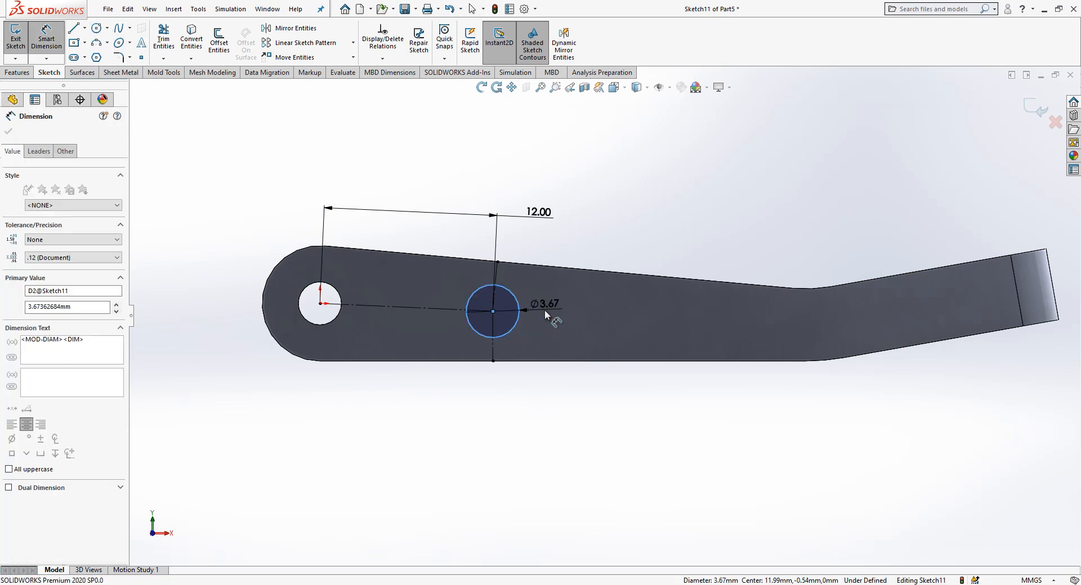
type("2.5")
key("Return")
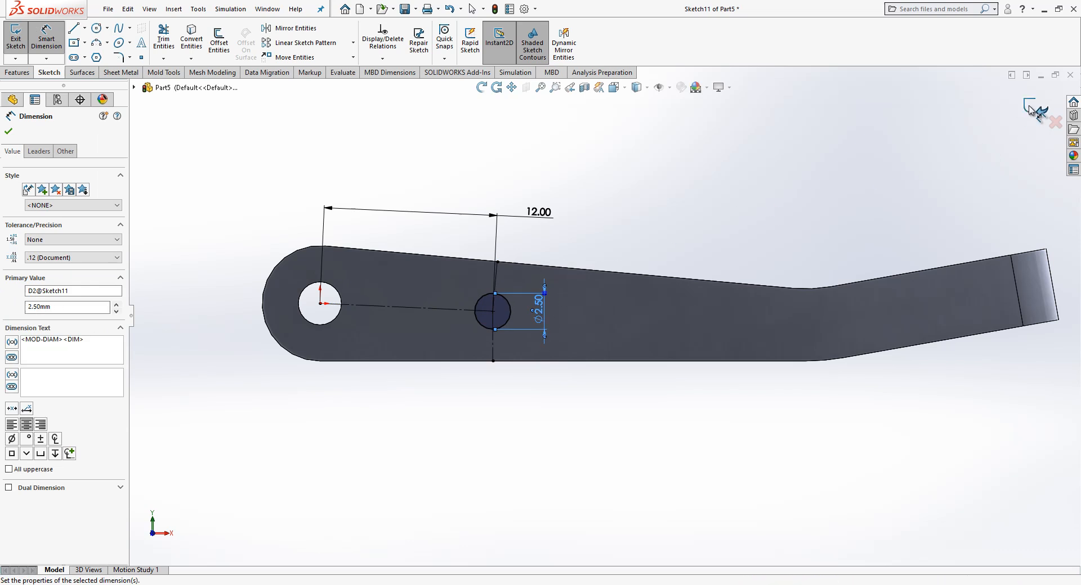
Finish the sketch and extrude-cut the circle through both lever arms.
left_click(657, 265)
right_click_drag(663, 280, 700, 316)
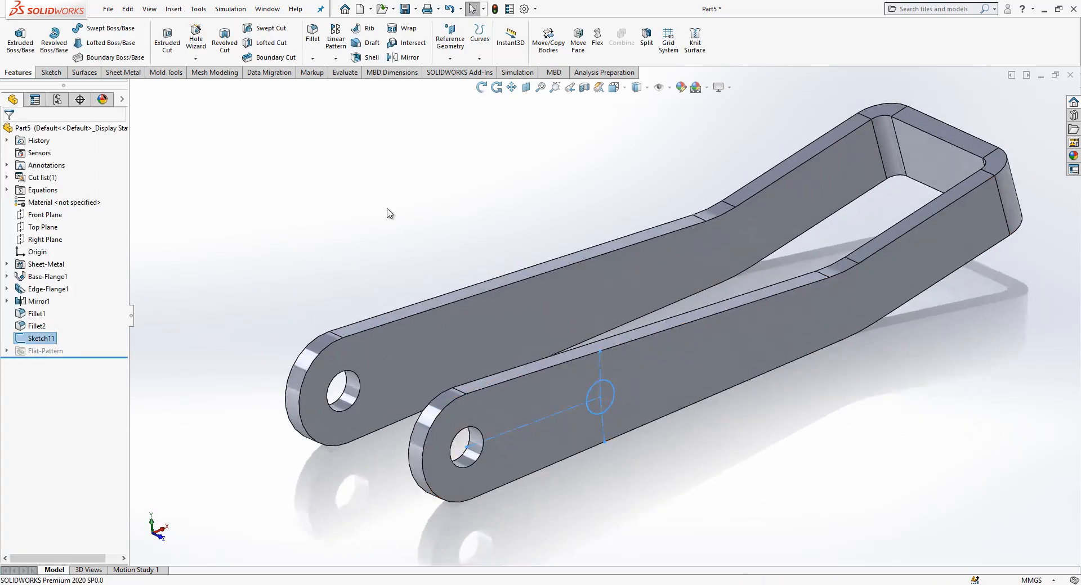
left_click(165, 42)
left_click(70, 198)
left_click(41, 217)
left_click(9, 131)
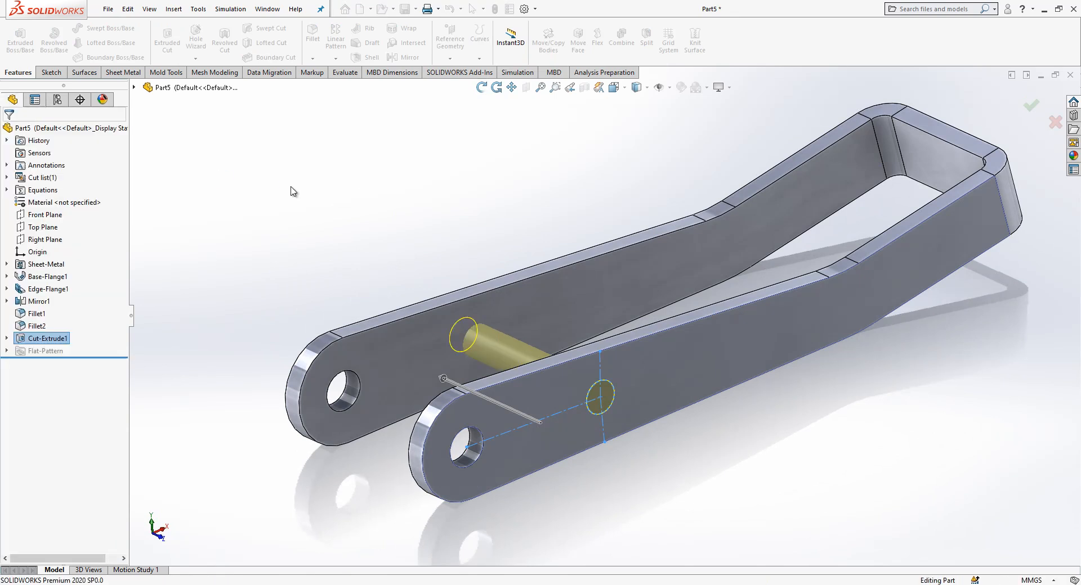
Save the lever part as PP3 in the folder that holds PP1 and PP2.
left_click(404, 9)
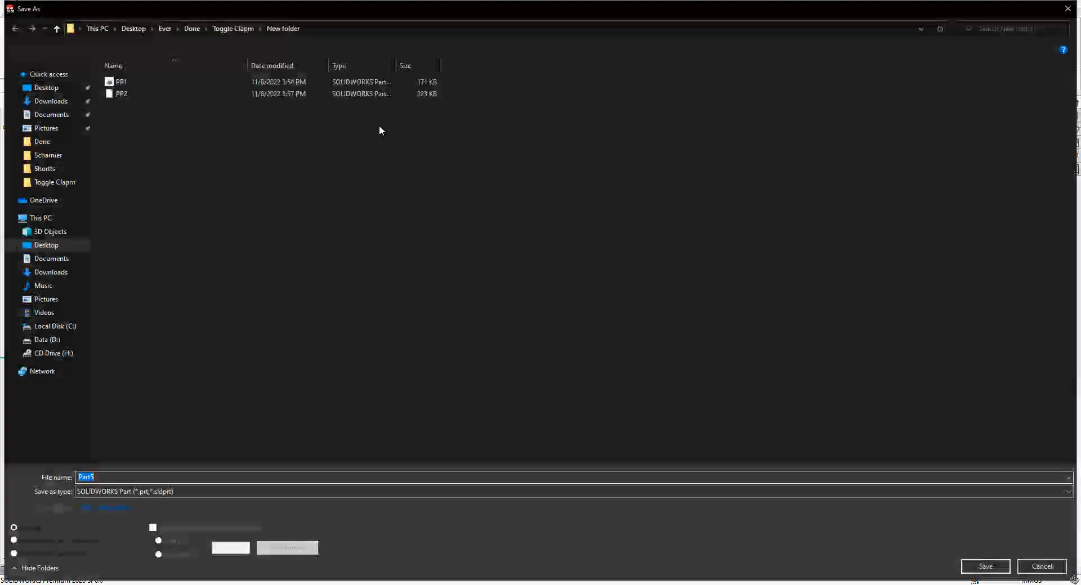
type("PP3")
key("Return")
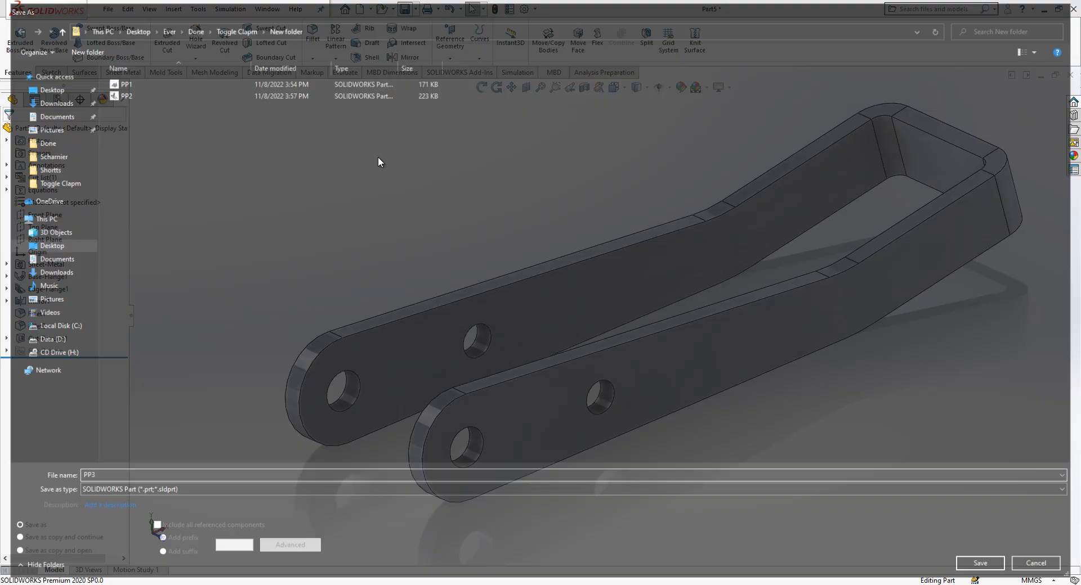
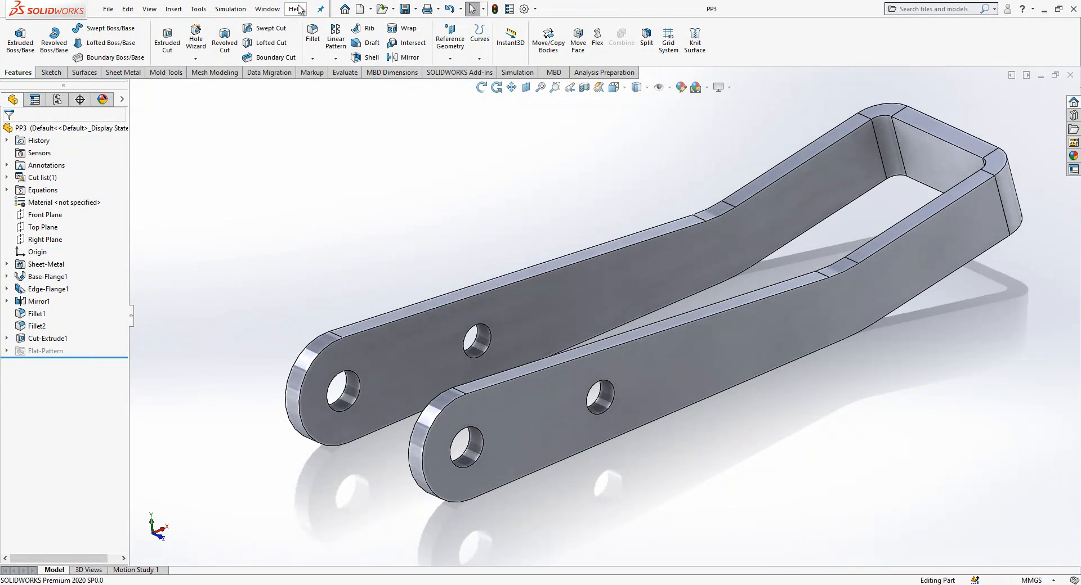
Switch to the Assem1 assembly and insert the PP3 lever above the PP2 hinge bracket.
left_click(270, 9)
left_click(308, 163)
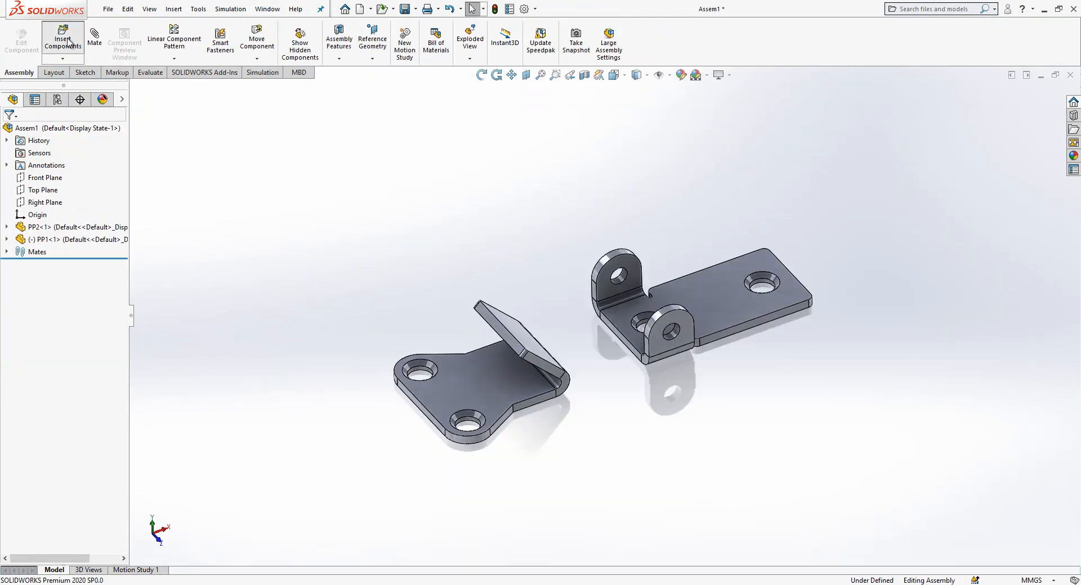
left_click(63, 39)
left_click(62, 278)
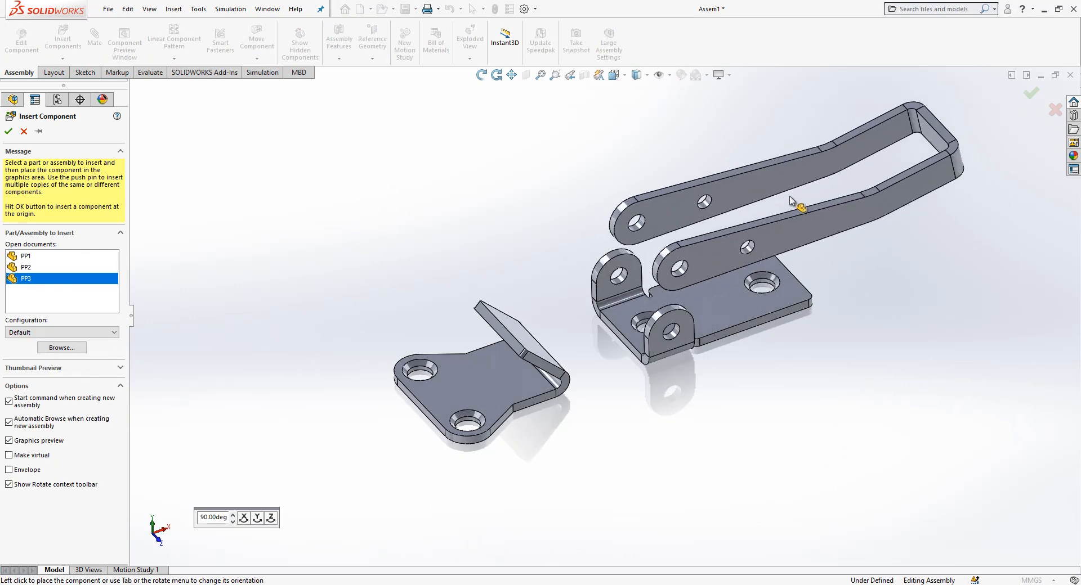
left_click(788, 192)
Mate the pivot hole at the end of the PP3 lever arm concentric with the PP2 bracket lug hole.
scroll(725, 225, "down", 2)
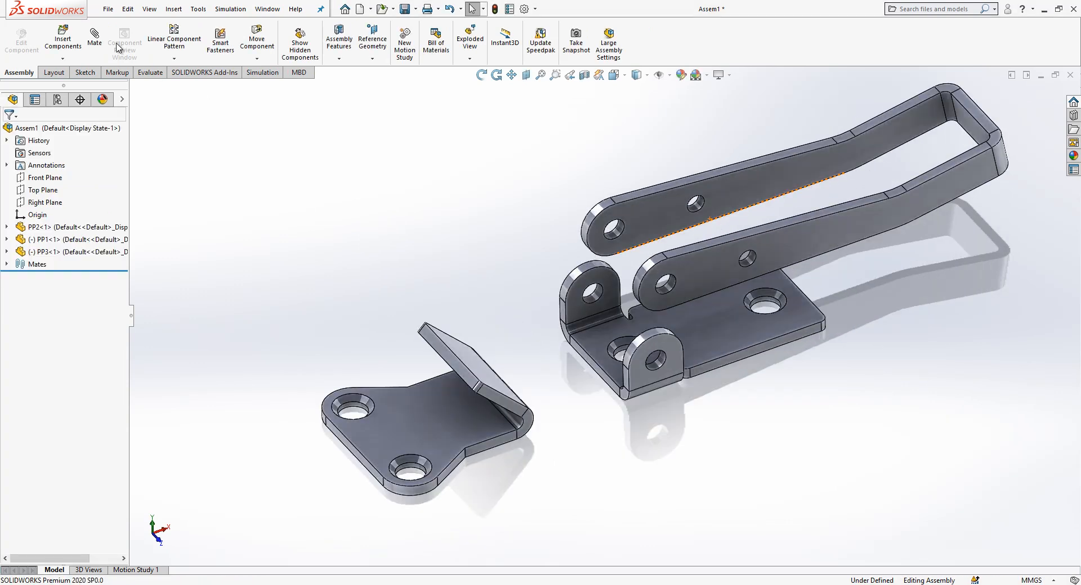
left_click(595, 293)
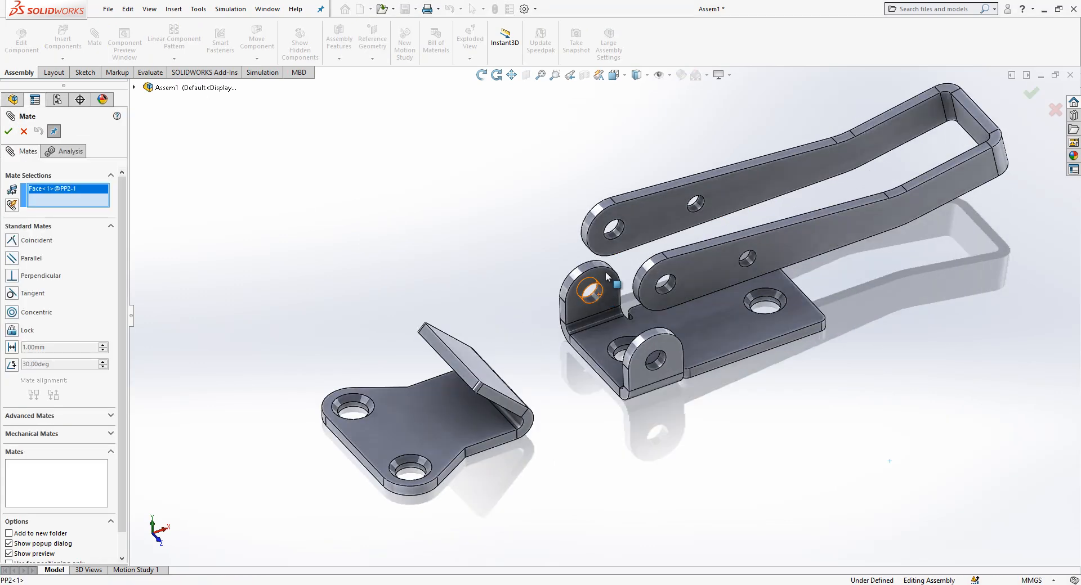
left_click(615, 232)
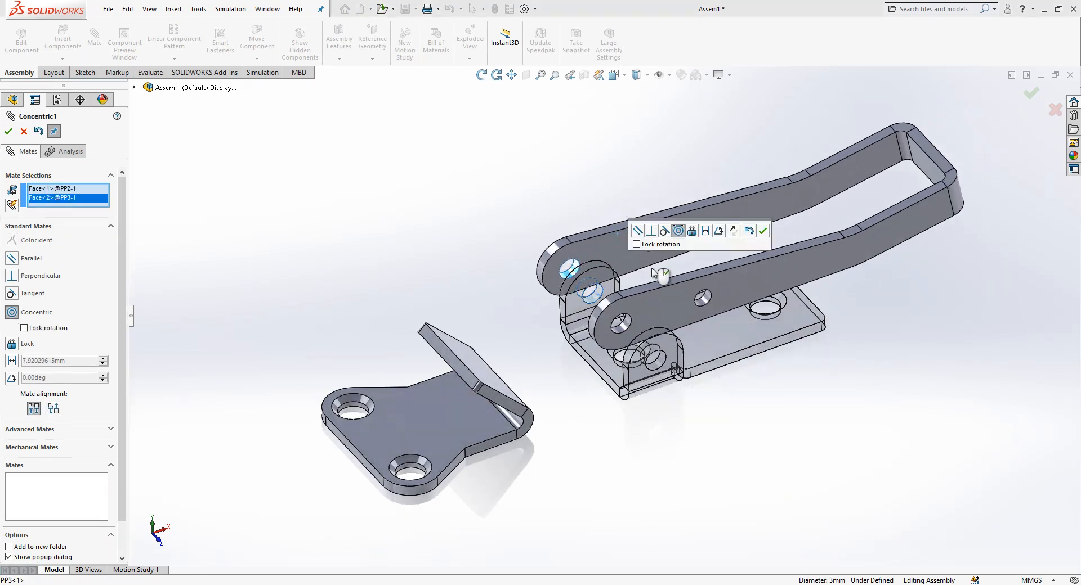
left_click(760, 233)
left_click(693, 304)
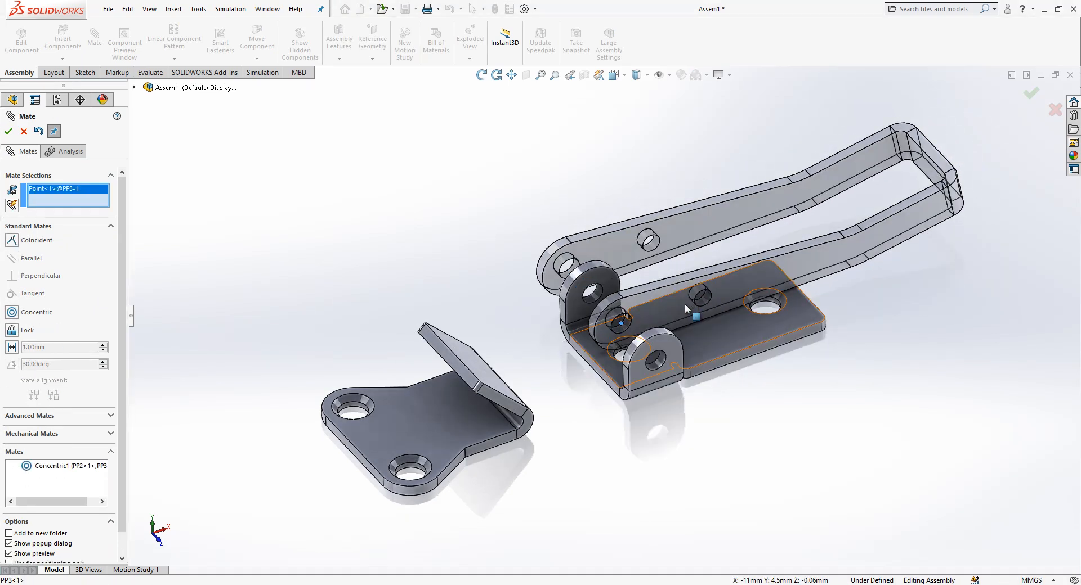
right_click(73, 190)
left_click(91, 201)
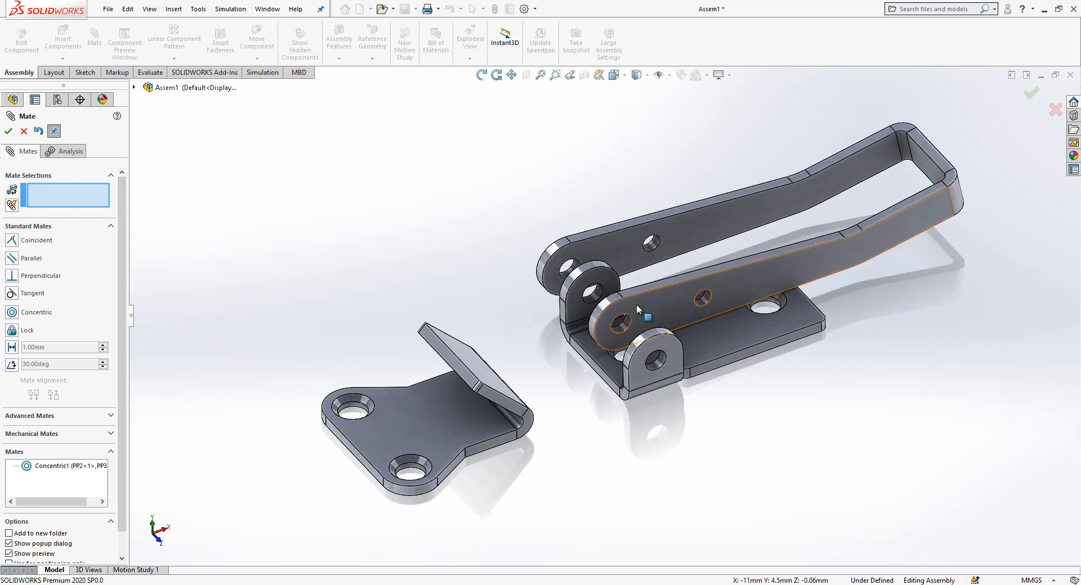
Add a coincident mate between the outer face of the PP3 lever arm and the inner face of the adjacent PP2 lug.
left_click(638, 309)
middle_click_drag(638, 310, 729, 339)
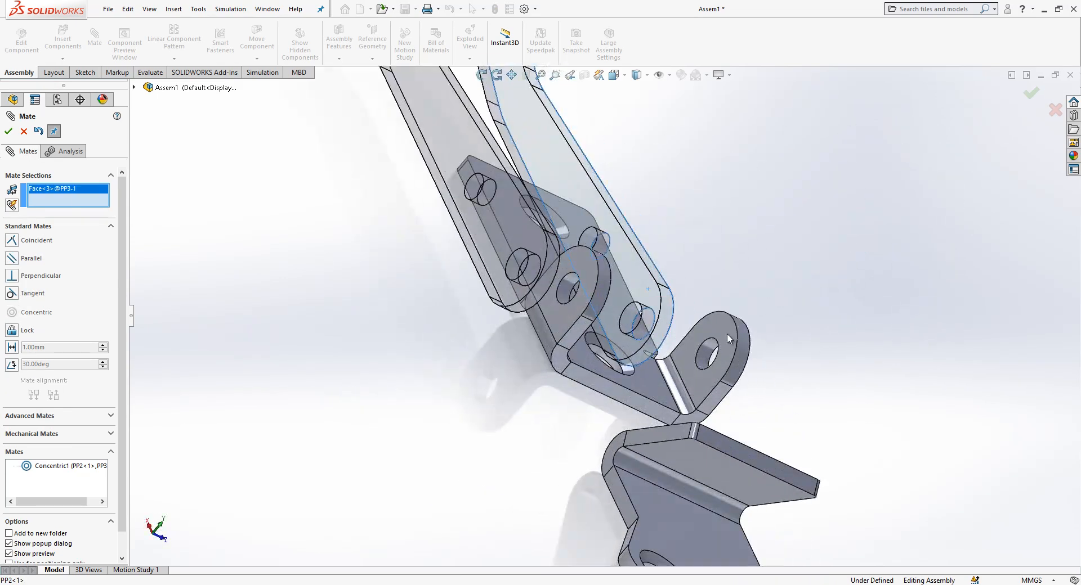
left_click(727, 338)
left_click(852, 358)
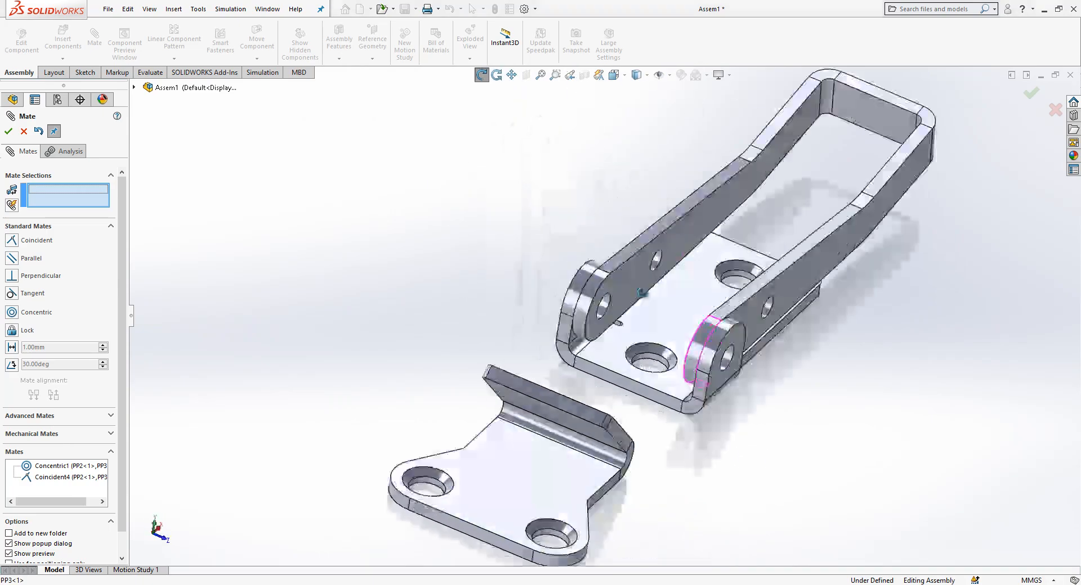
middle_click_drag(665, 360, 647, 315)
scroll(608, 320, "up", 2)
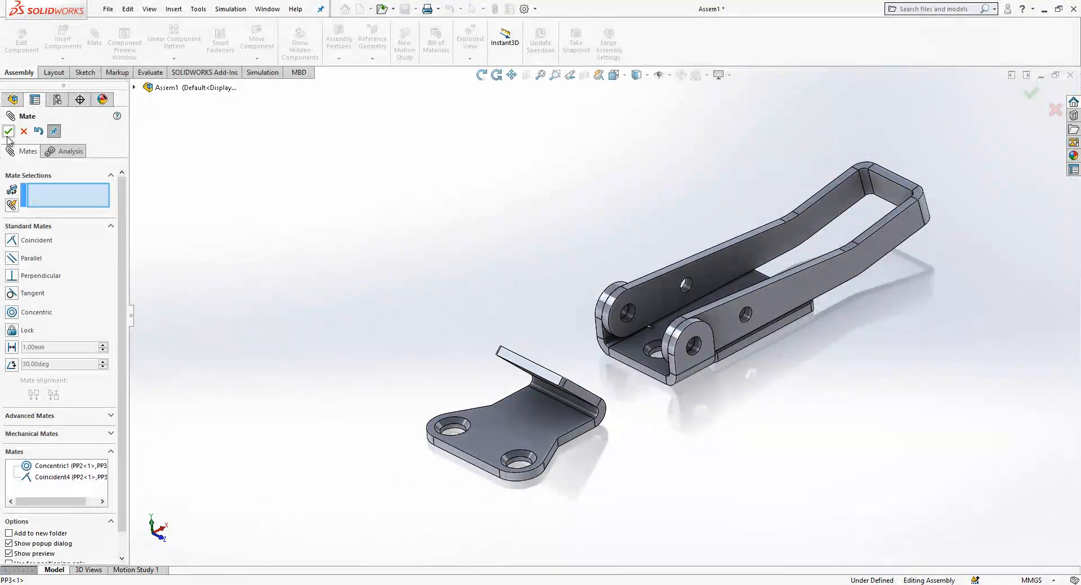
left_click(8, 133)
Swing the PP3 lever up about its hinge on the PP2 bracket to a raised position.
left_click_drag(739, 252, 574, 202)
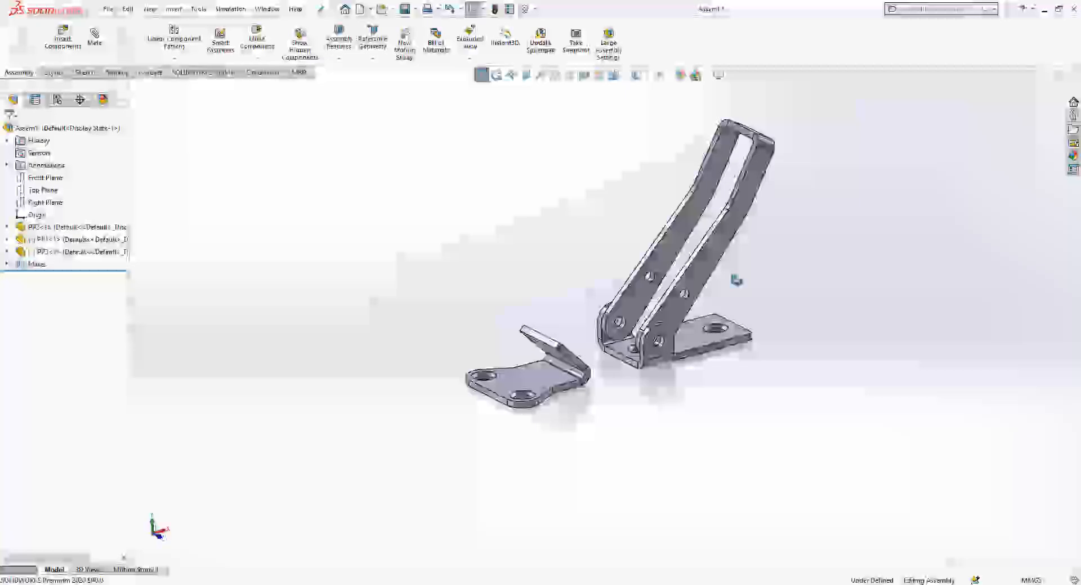
middle_click_drag(736, 280, 690, 275)
scroll(689, 275, "down", 1)
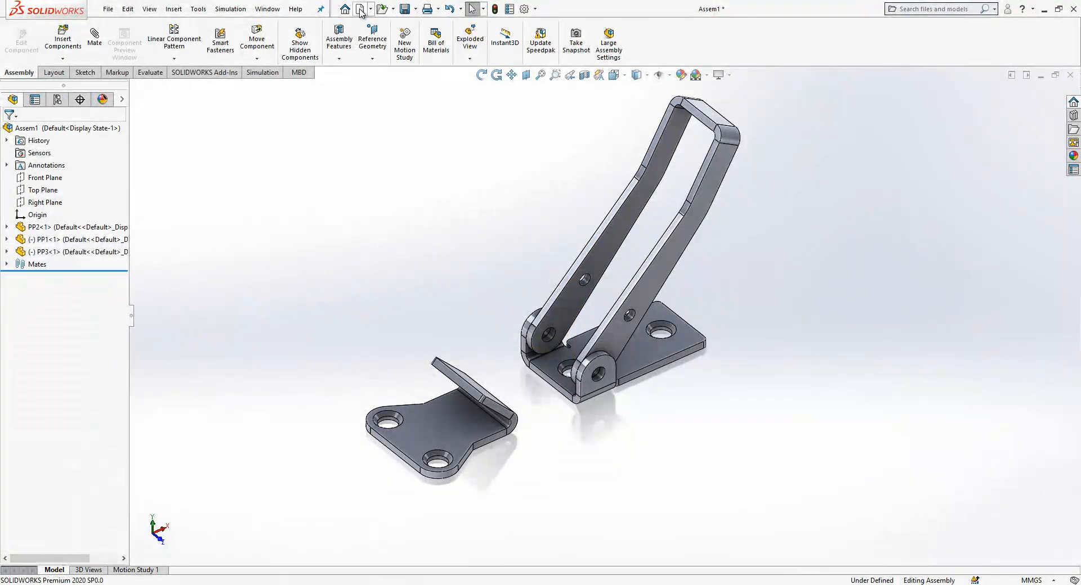
Create a new part document and start a sketch on the Front Plane.
left_click(360, 9)
left_click(348, 448)
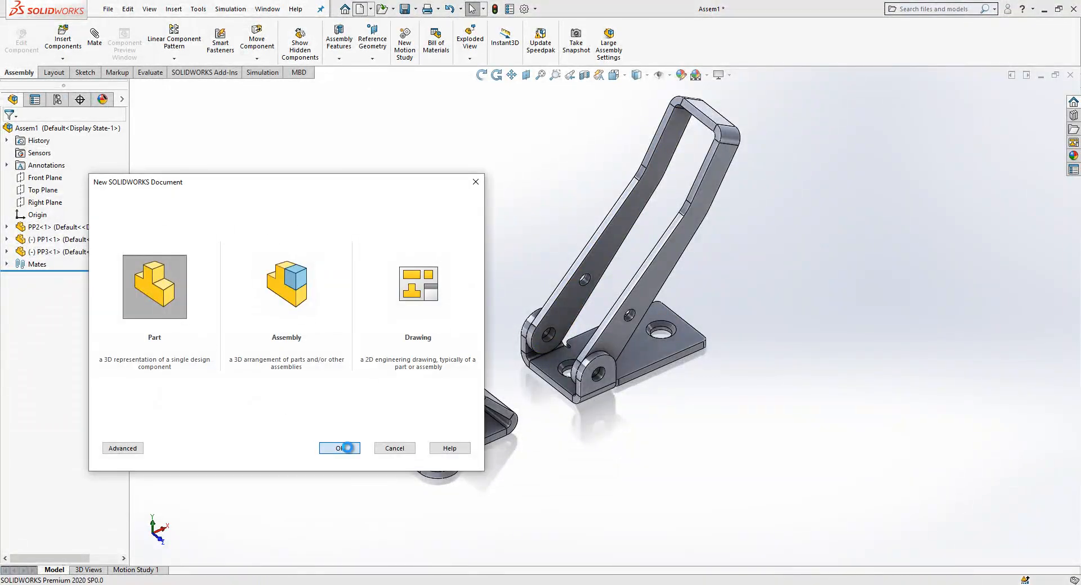
left_click(45, 189)
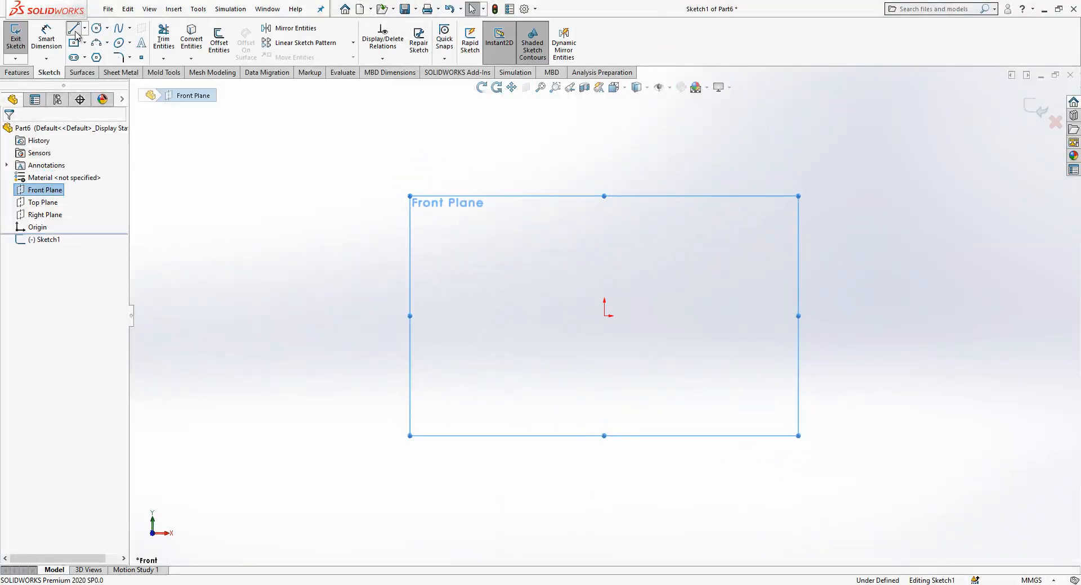
Draw a closed stepped half-profile with the Line tool, starting at the origin, with a lower shoulder on its outer end.
left_click(73, 28)
left_click(604, 316)
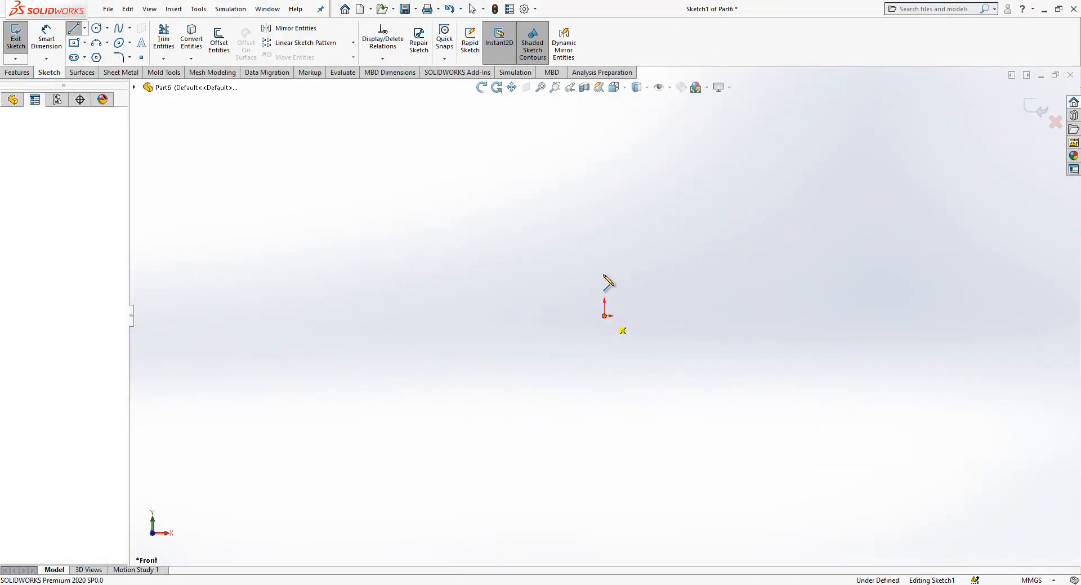
left_click(604, 263)
left_click(682, 263)
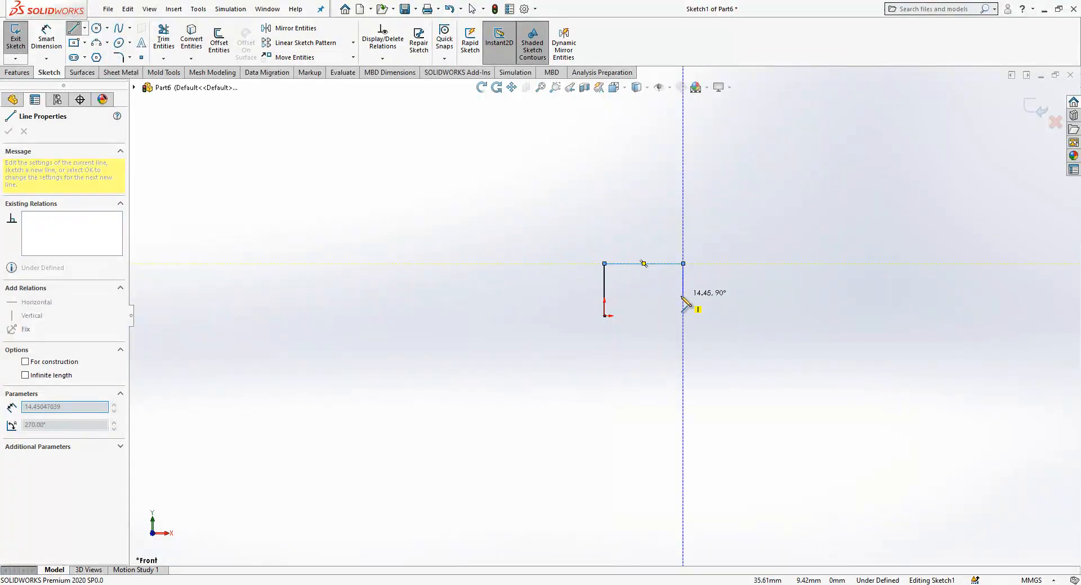
left_click(683, 300)
left_click(719, 300)
left_click(718, 316)
left_click(604, 316)
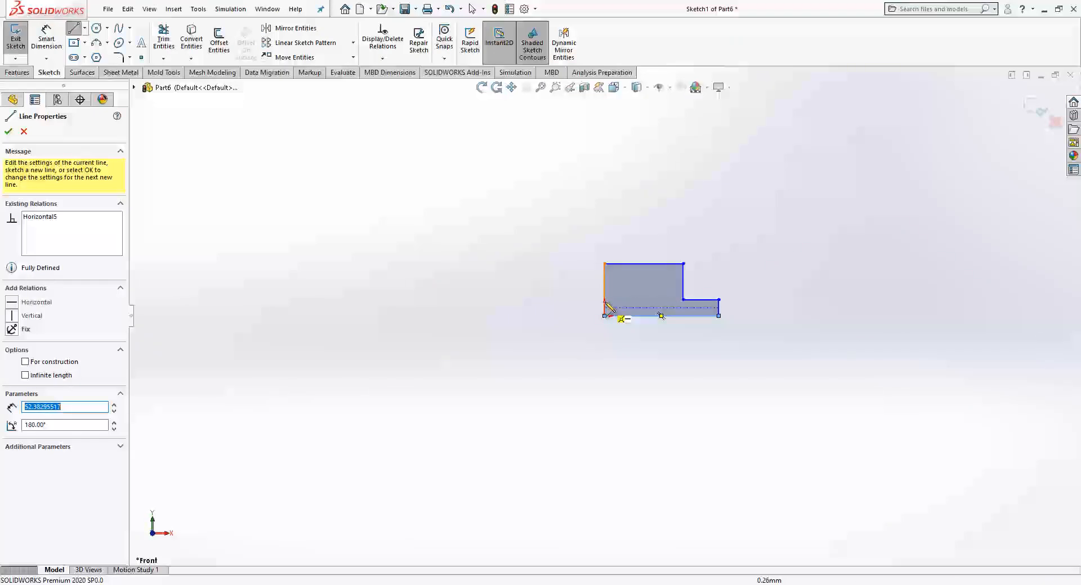
key("Escape")
Convert the vertical line at the origin to construction geometry and mirror the other profile lines about it.
left_click(605, 295)
key("Delete")
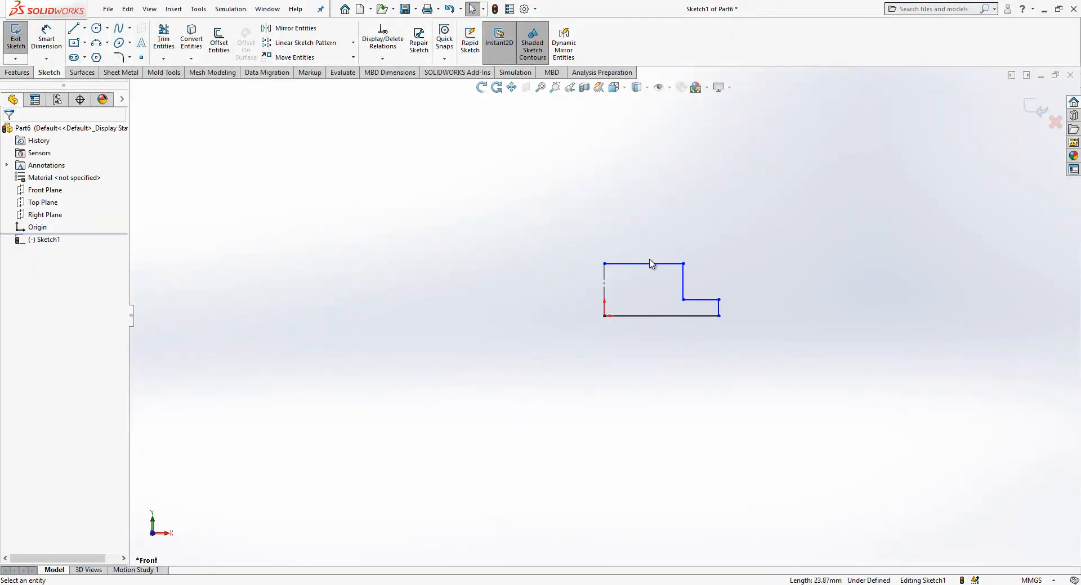
right_click(643, 266)
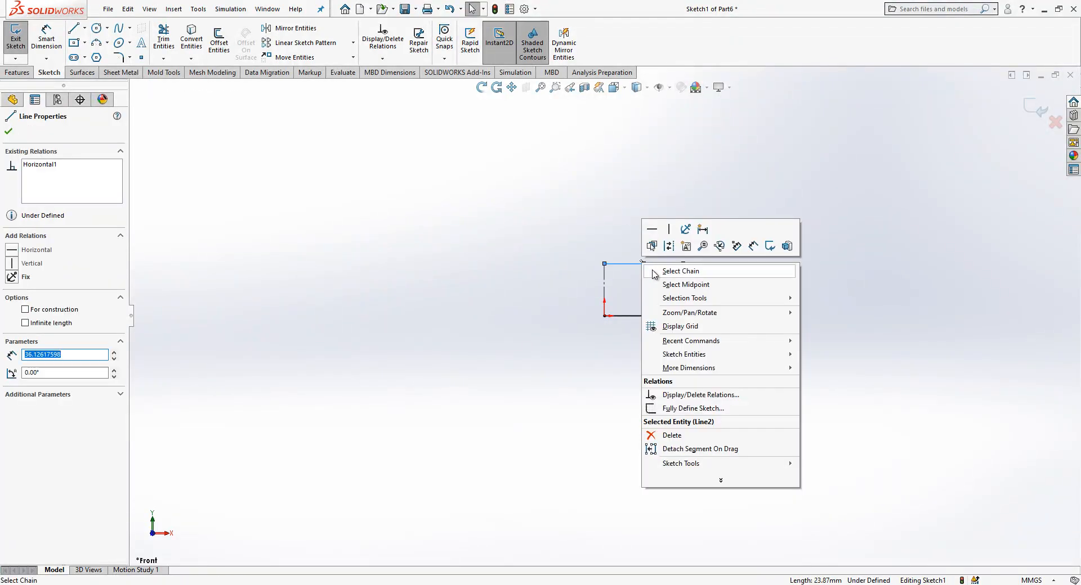
left_click(680, 272)
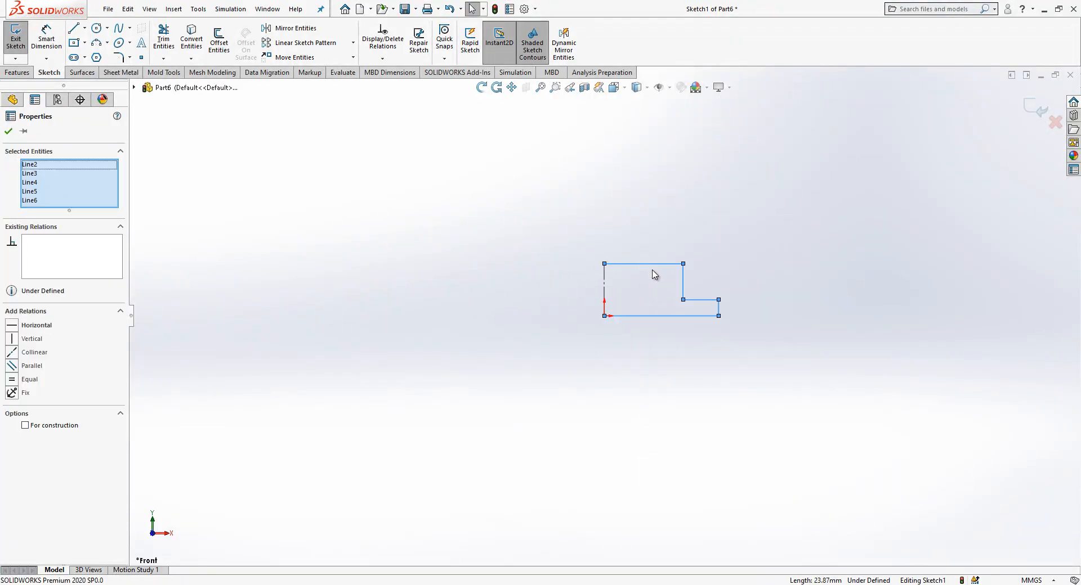
left_click(295, 29)
left_click(65, 302)
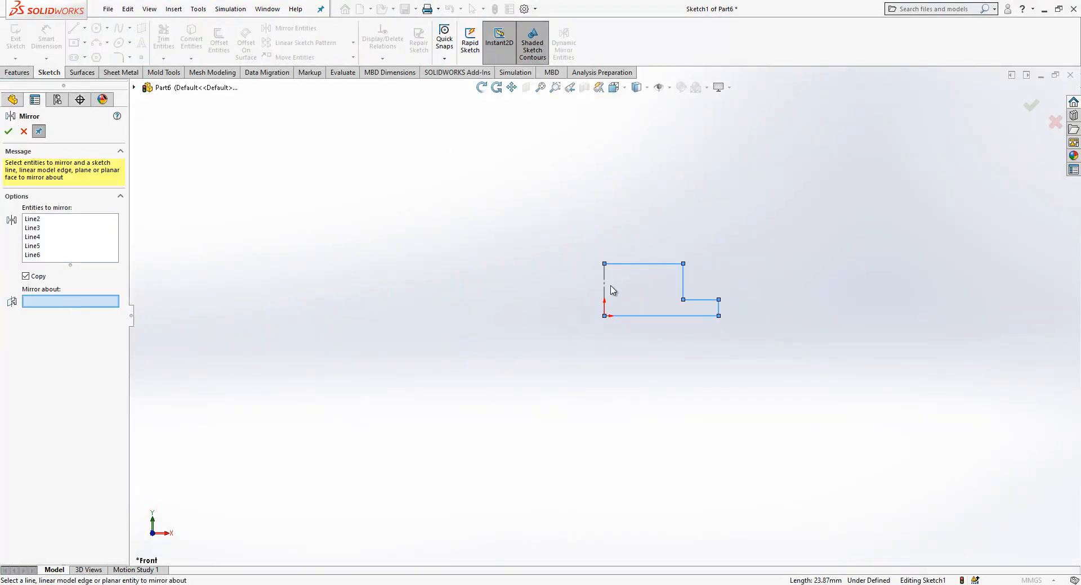
left_click(605, 289)
key("Escape")
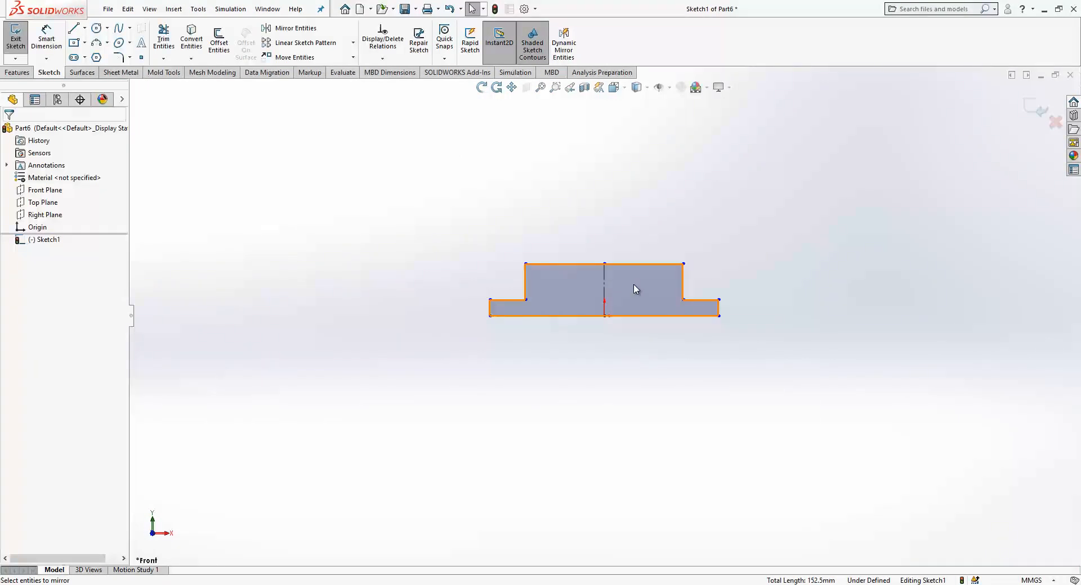
Dimension the profile's top edge to 15 mm and place the dimension just above it.
left_click(57, 40)
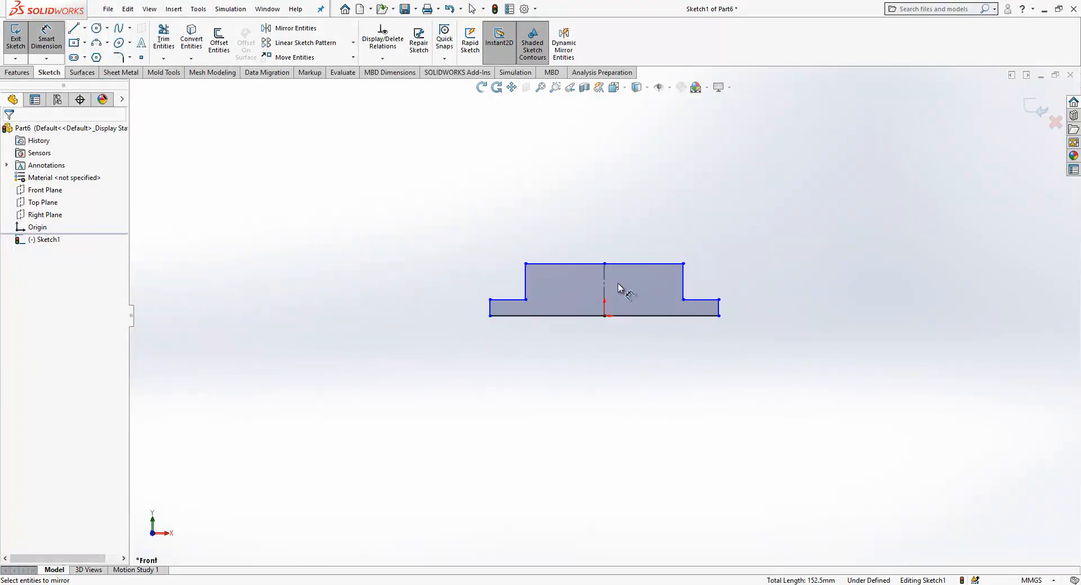
left_click(622, 252)
left_click(561, 224)
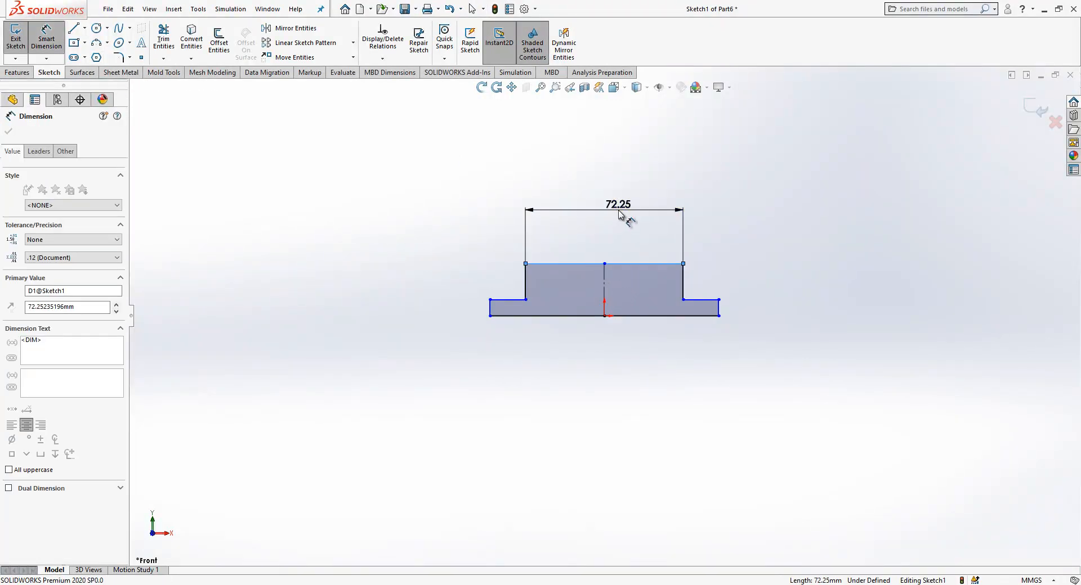
type("15")
key("Return")
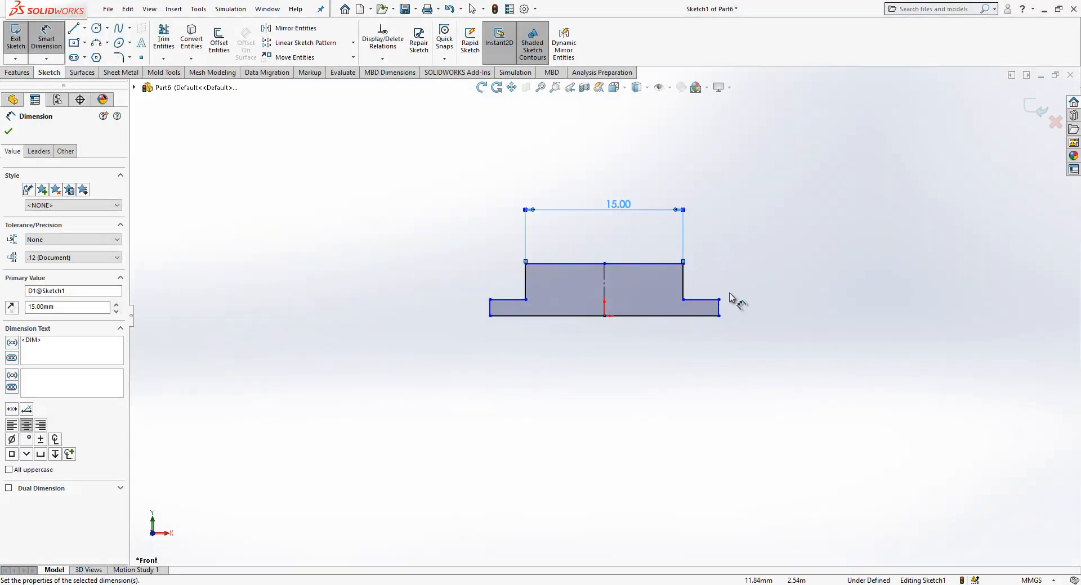
left_click_drag(607, 239, 585, 274)
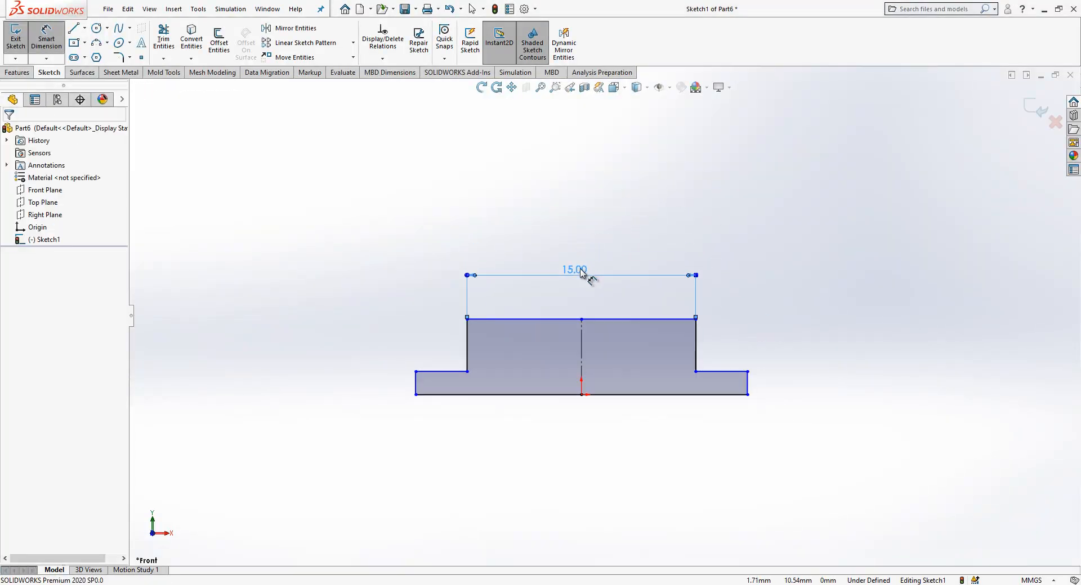
Dimension the width of the end shoulder to 1.5 mm.
left_click(736, 372)
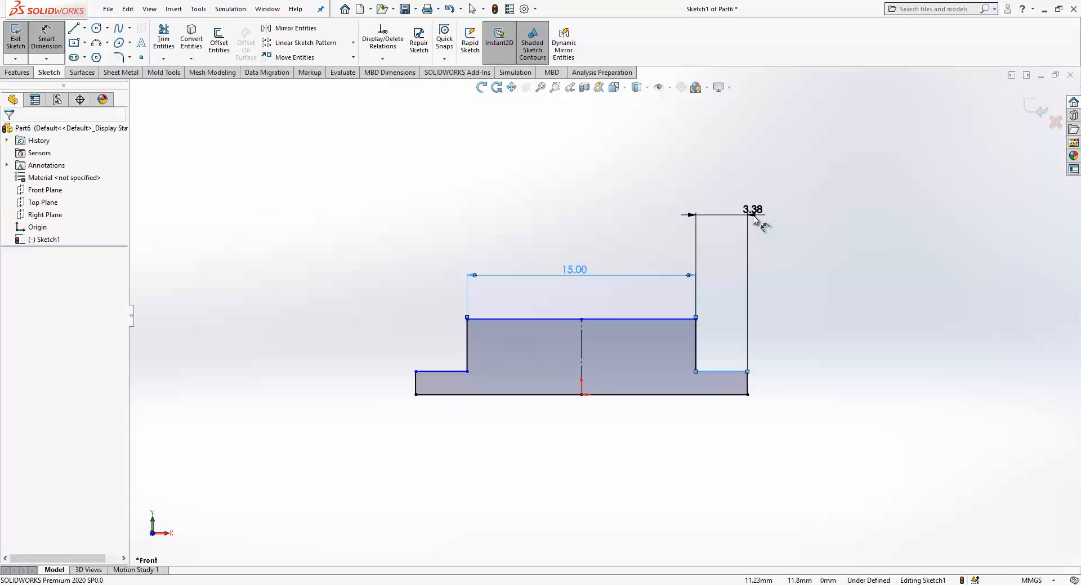
left_click(754, 220)
type("1.5")
key("Return")
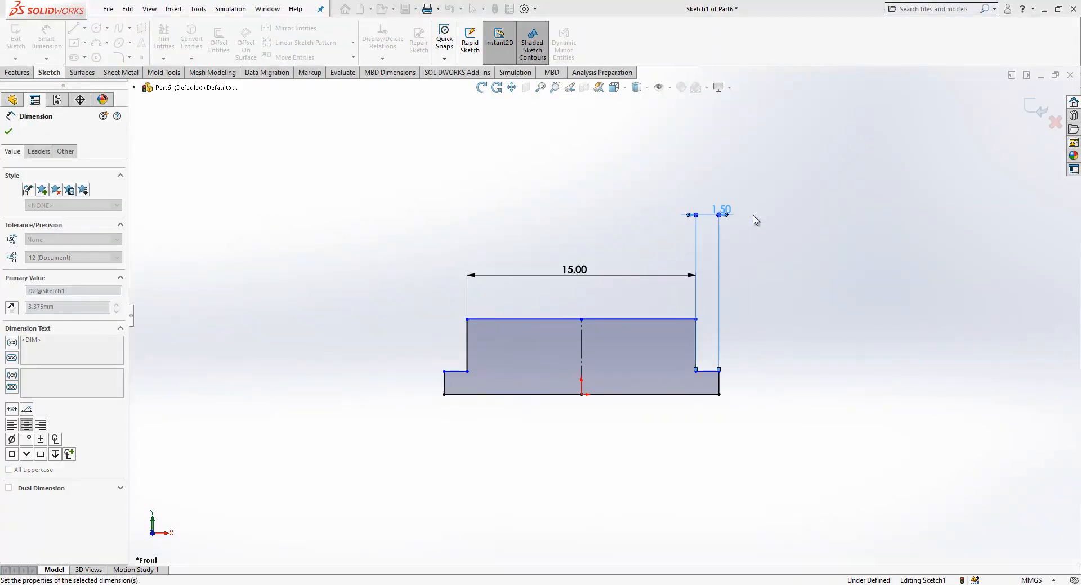
Draw a horizontal line about 13.3 mm long from the origin past the shoulder end and make it construction geometry.
key("l")
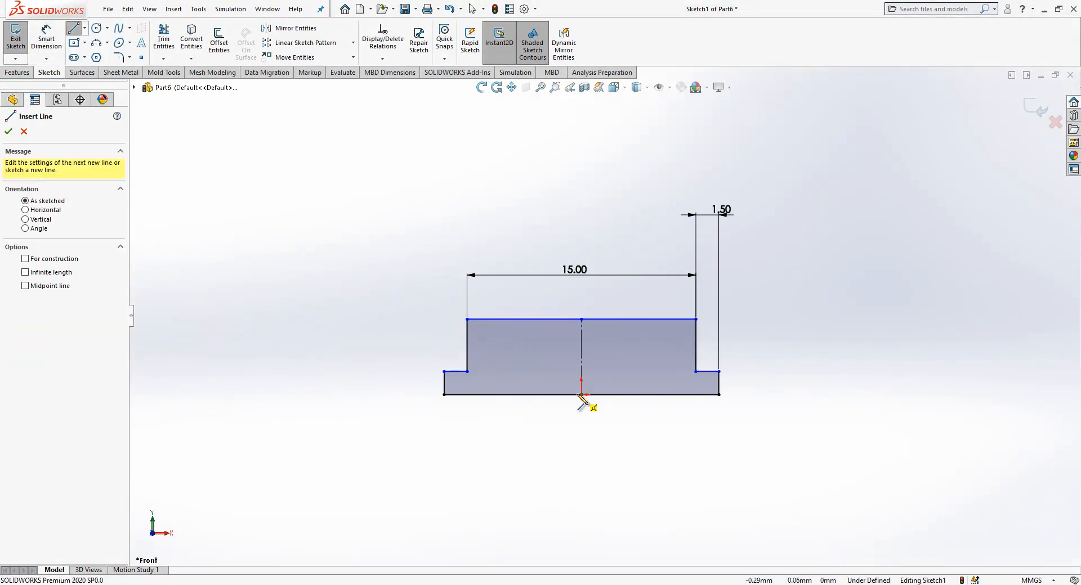
left_click(579, 395)
left_click(717, 396)
key("Escape")
key("l")
left_click(581, 395)
left_click(785, 395)
key("Escape")
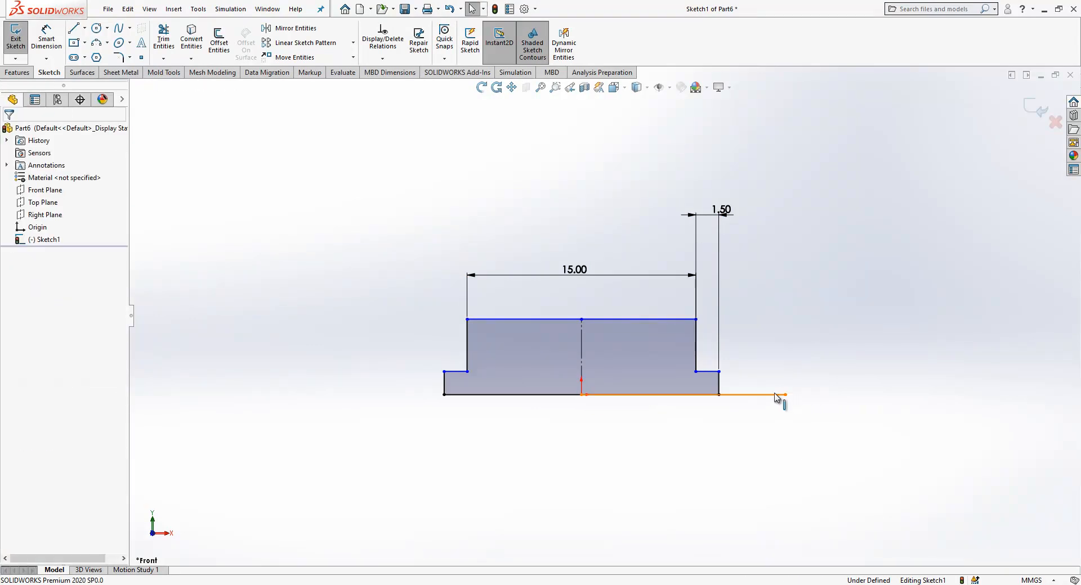
left_click(775, 394)
left_click(807, 366)
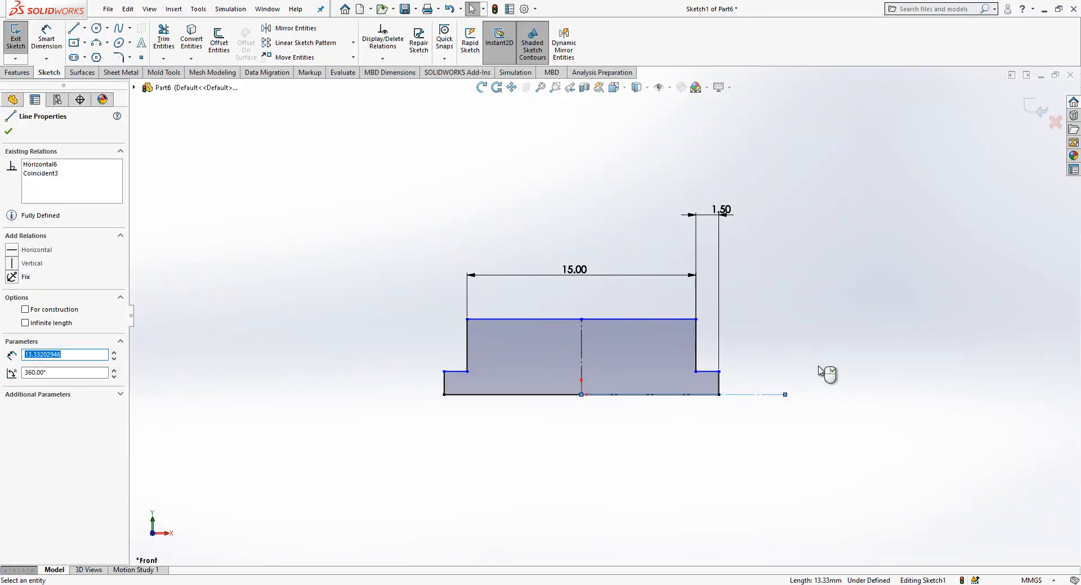
Add a 2.5 mm diameter dimension between the shoulder's top edge and the horizontal construction line.
left_click(55, 40)
left_click(751, 395)
left_click(707, 371)
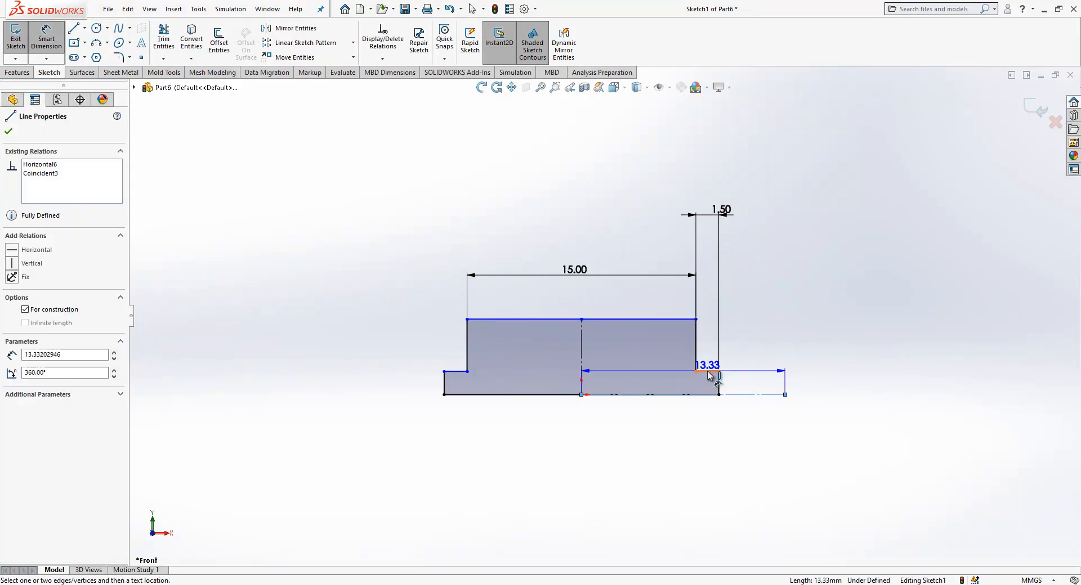
left_click(765, 439)
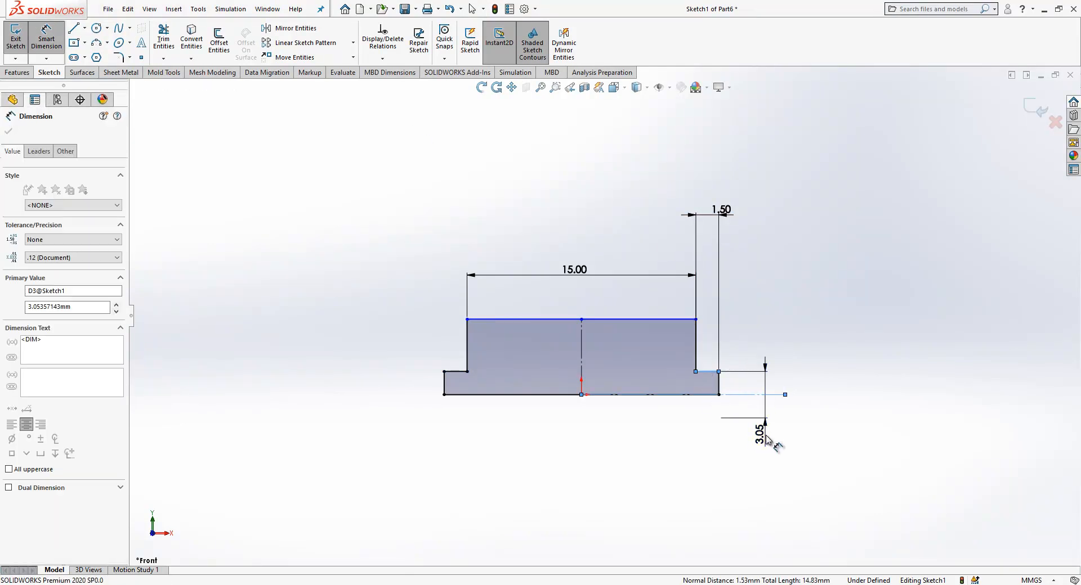
type("2.5")
key("Return")
left_click(802, 420)
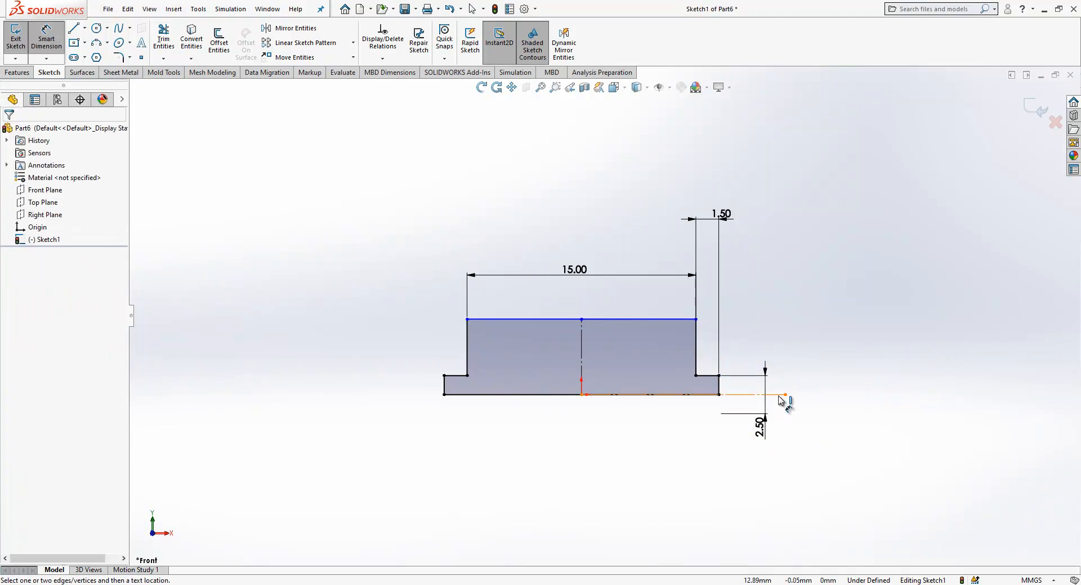
Add a 6.75 mm diameter dimension between the profile's top edge and the horizontal construction line.
left_click(779, 396)
left_click(680, 319)
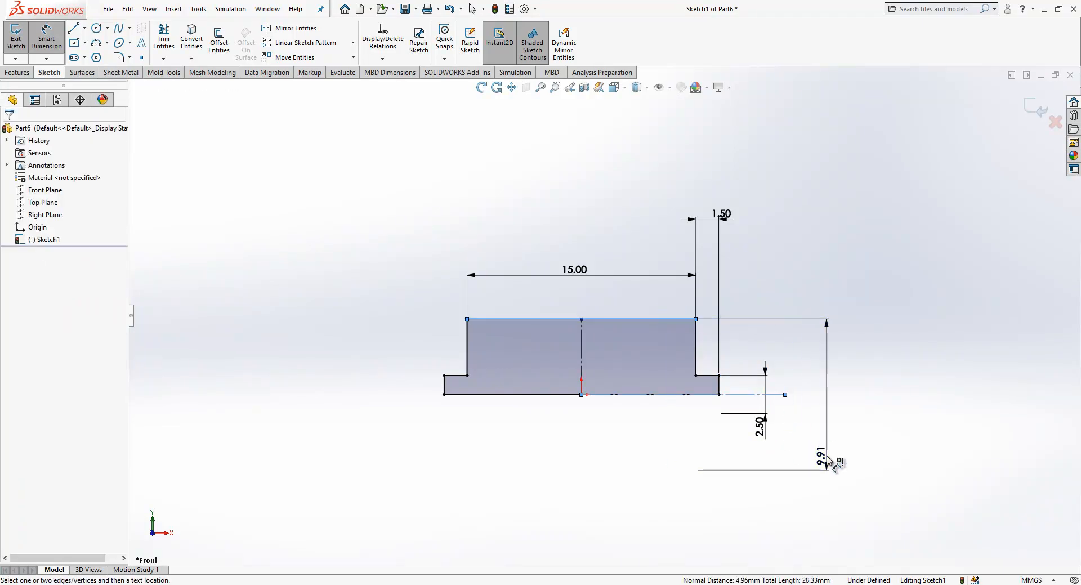
left_click(827, 460)
type("6.75")
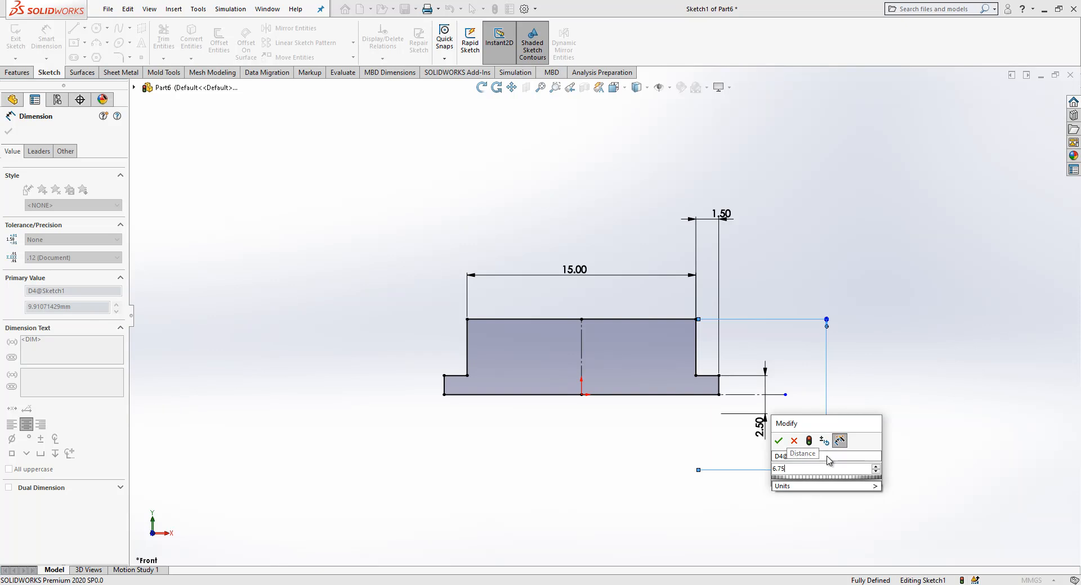
key("Return")
Revolve the closed profile 360 degrees about the horizontal construction line.
left_click(1038, 109)
left_click(54, 37)
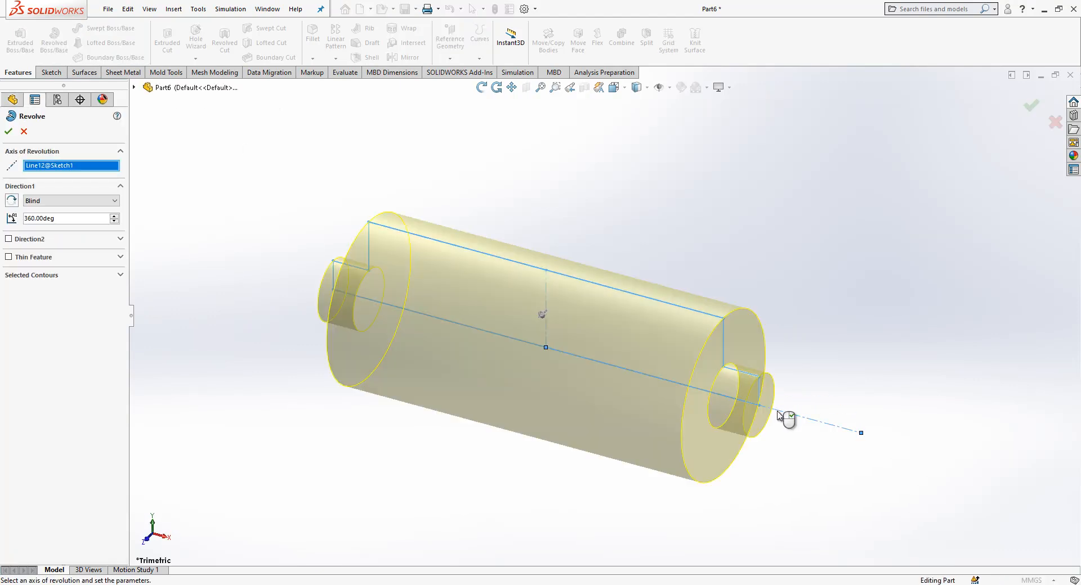
right_click(778, 415)
scroll(609, 349, "up", 2)
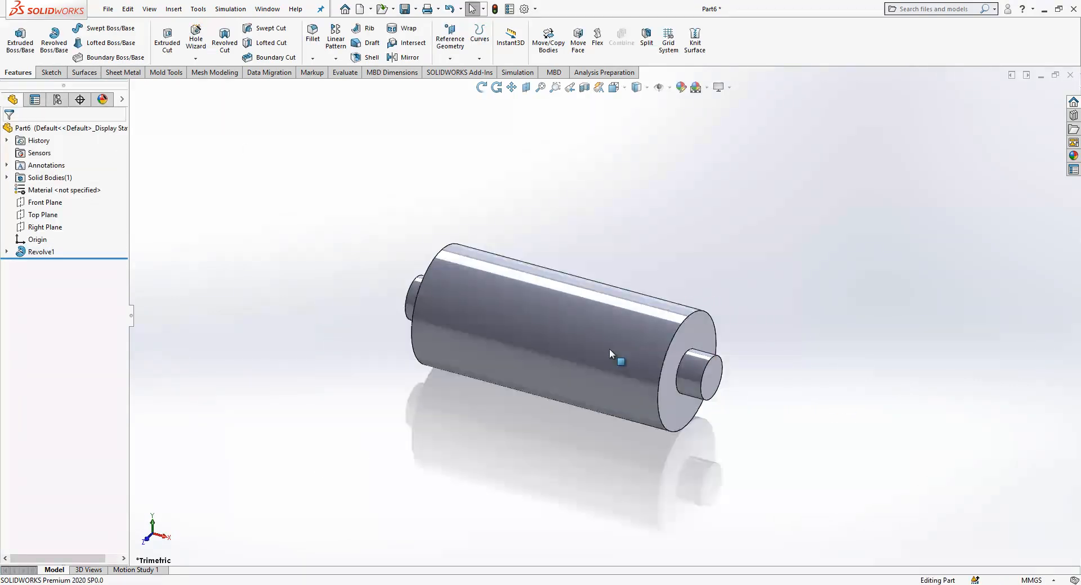
On the Top Plane, sketch a construction line about 3.38 mm long from the origin to the cylinder's surface and close the sketch.
left_click(38, 215)
left_click(59, 197)
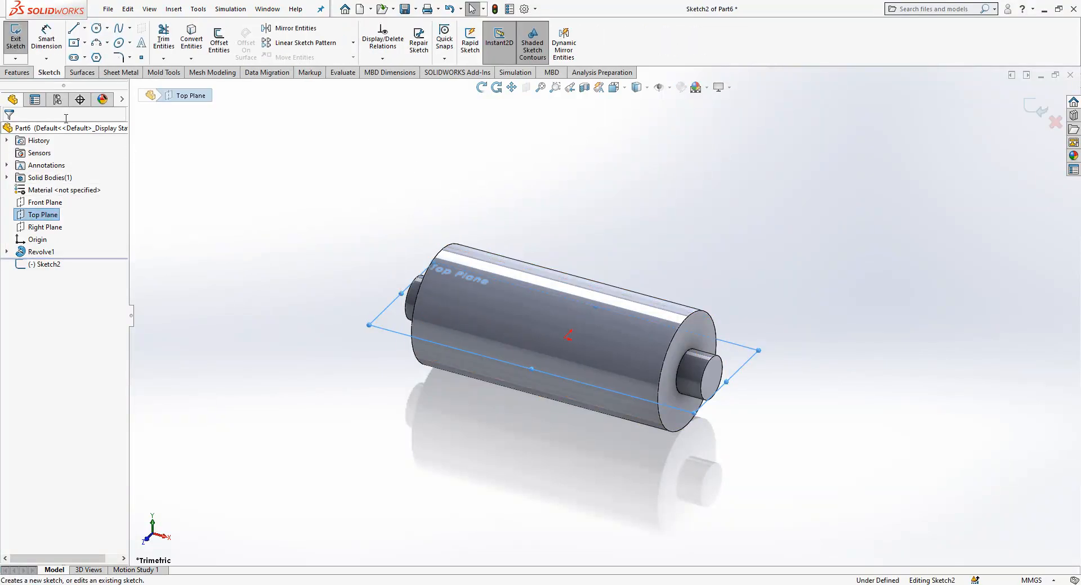
left_click(73, 28)
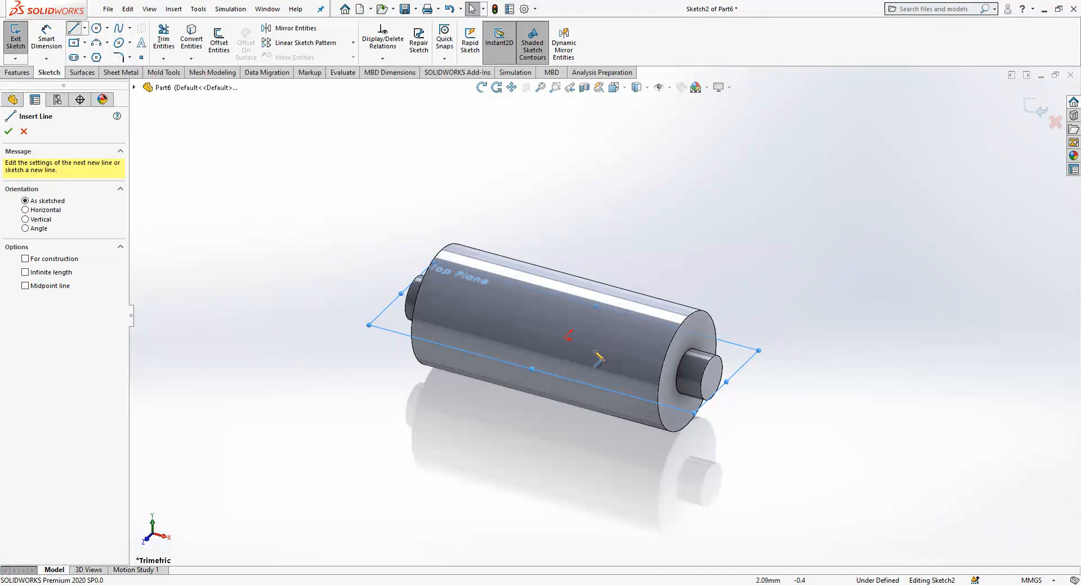
left_click(569, 336)
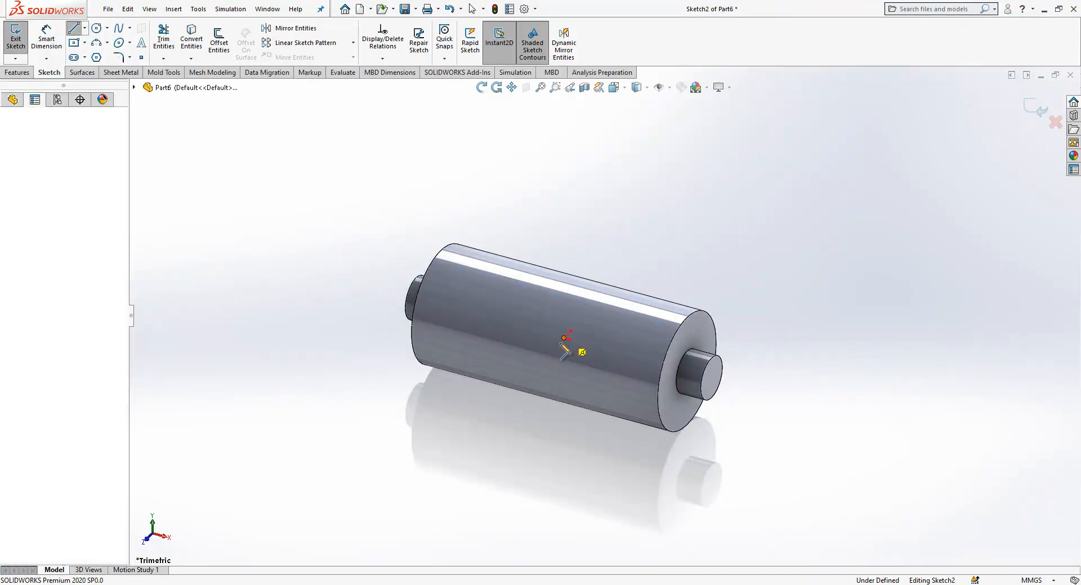
double_click(536, 367)
left_click(541, 362)
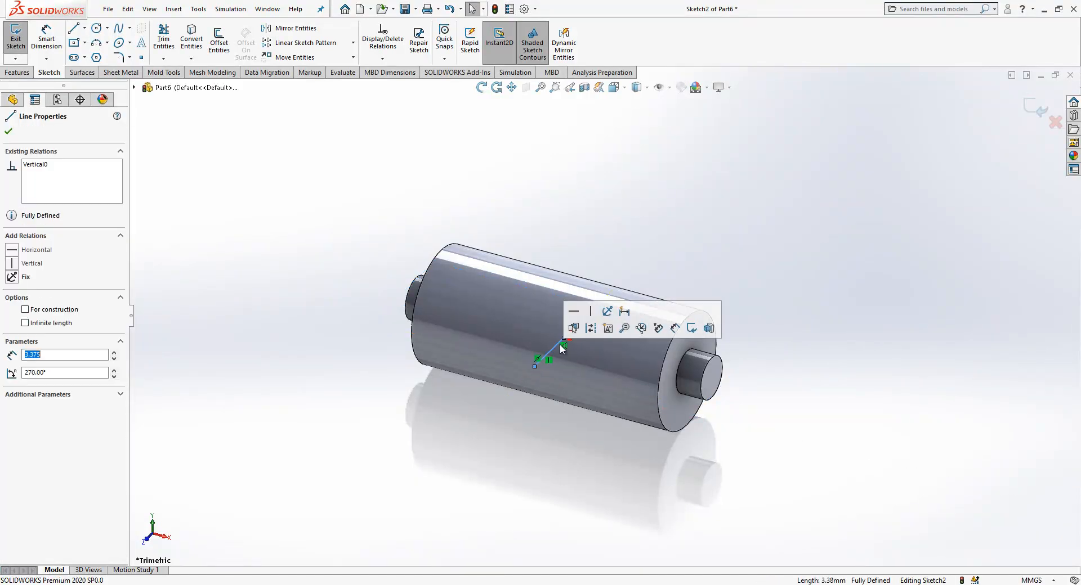
left_click(590, 329)
mouse_move(581, 341)
middle_mouse_down()
mouse_move(571, 502)
mouse_move(581, 379)
middle_mouse_up()
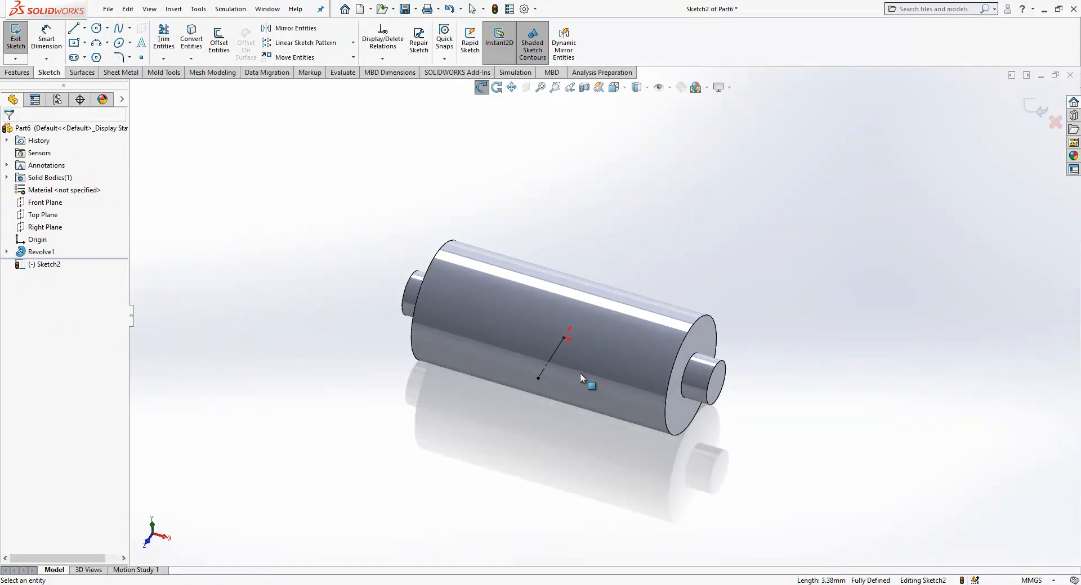
left_click(538, 379)
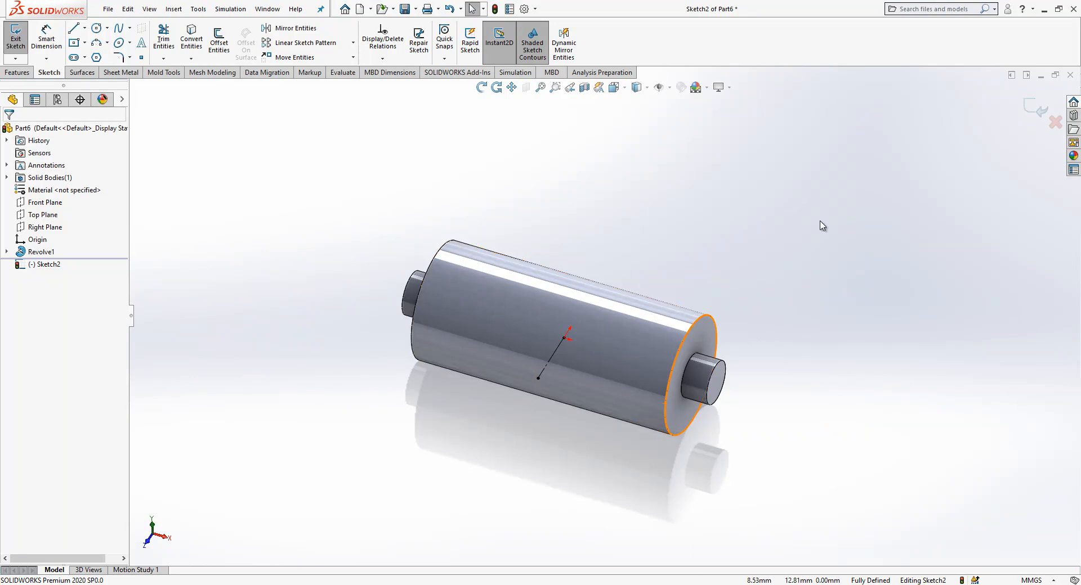
key("ctrl+b")
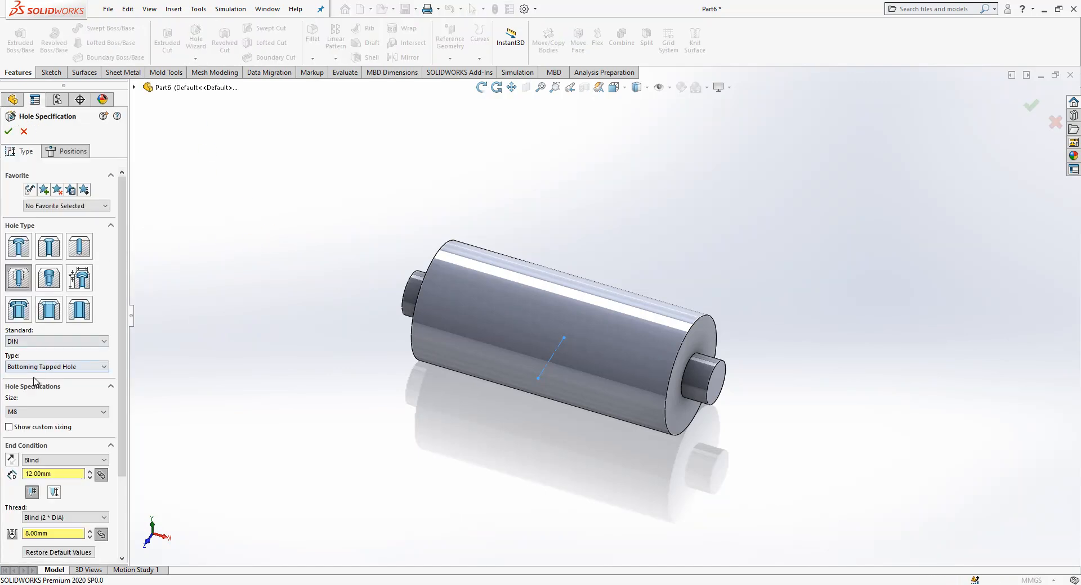
Set up a DIN bottoming tapped hole of size M3 and place it on the cylinder's outer face.
left_click(58, 413)
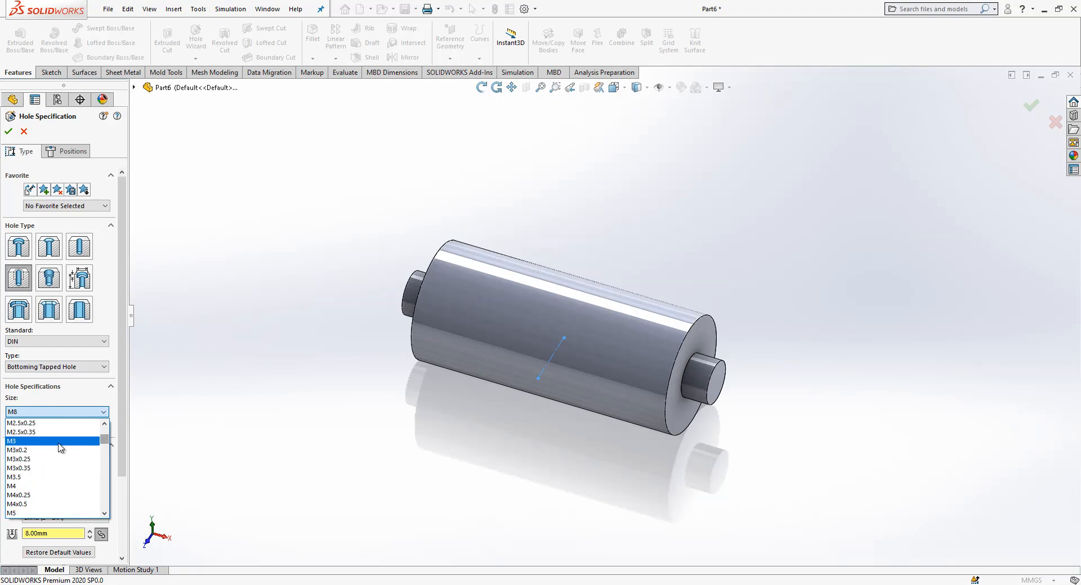
left_click(59, 441)
left_click(73, 152)
left_click(71, 245)
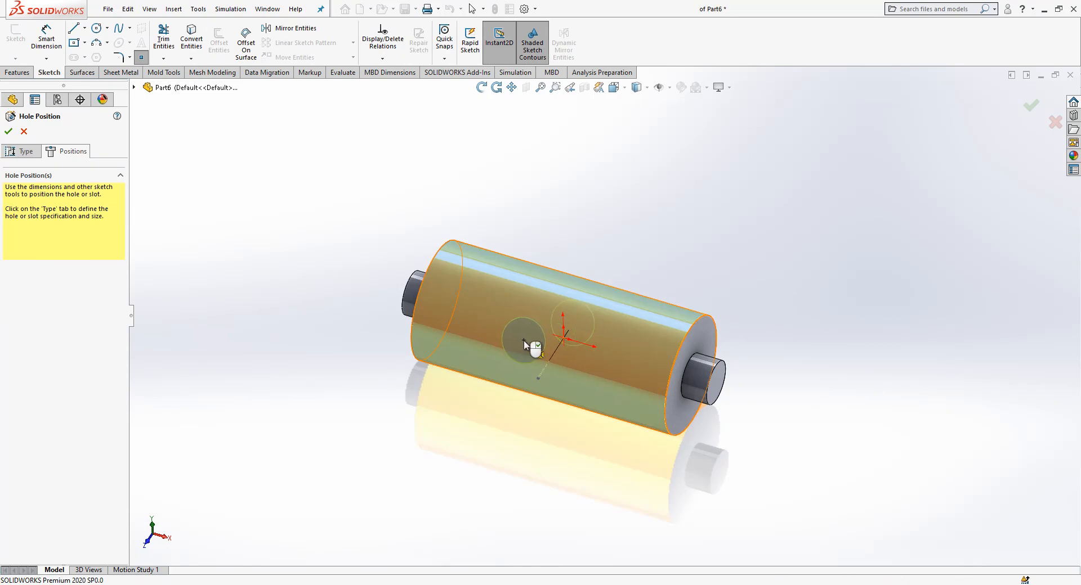
left_click(523, 340)
left_click(549, 391)
Make the hole's centre point coincident with the outer end of the construction line.
left_click(537, 380)
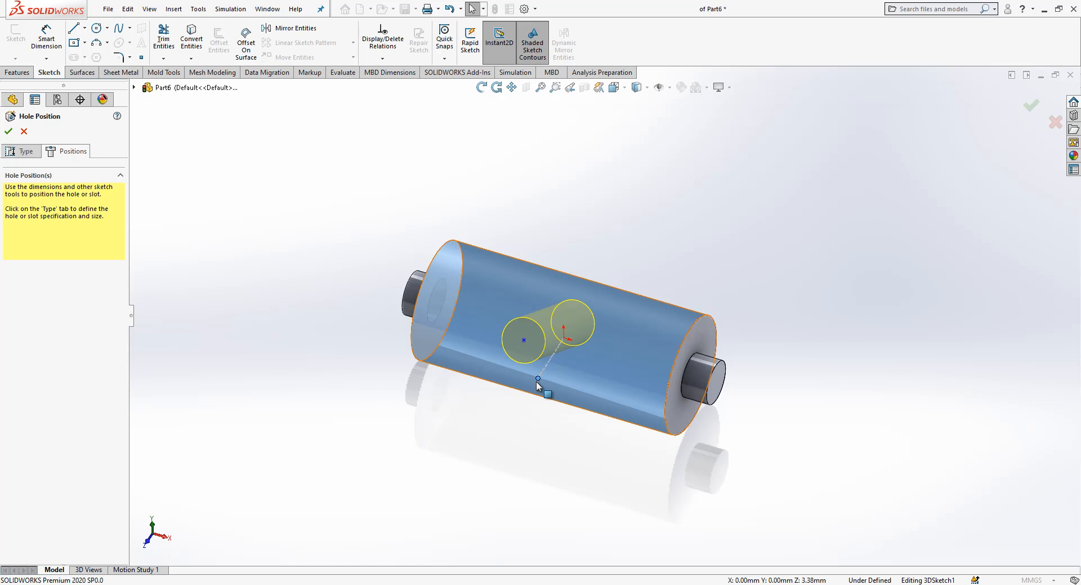
left_click(523, 344, "ctrl")
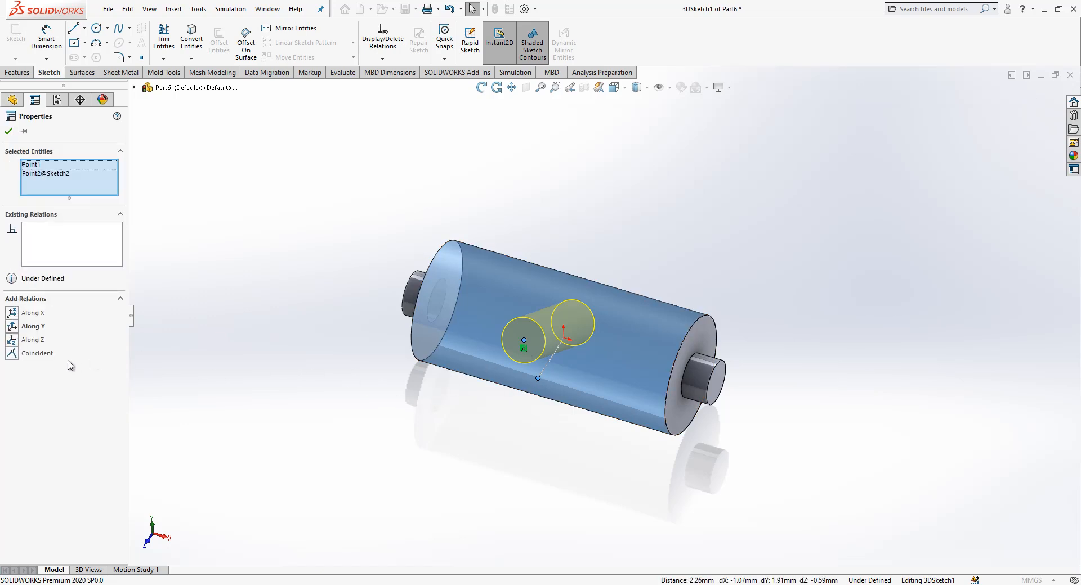
left_click(36, 354)
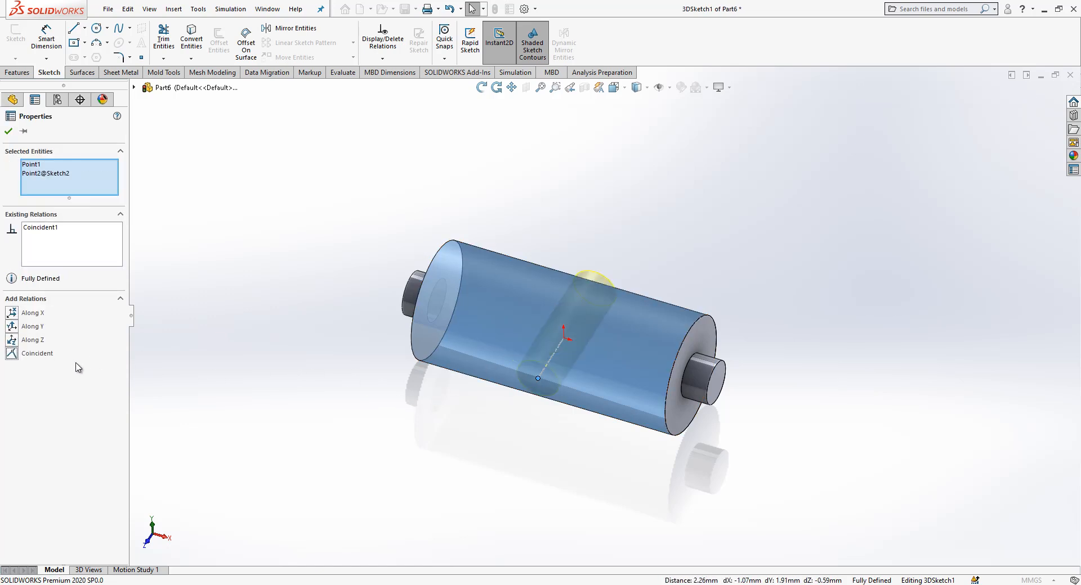
left_click(288, 449)
middle_click_drag(585, 373, 579, 340)
scroll(578, 340, "down", 3)
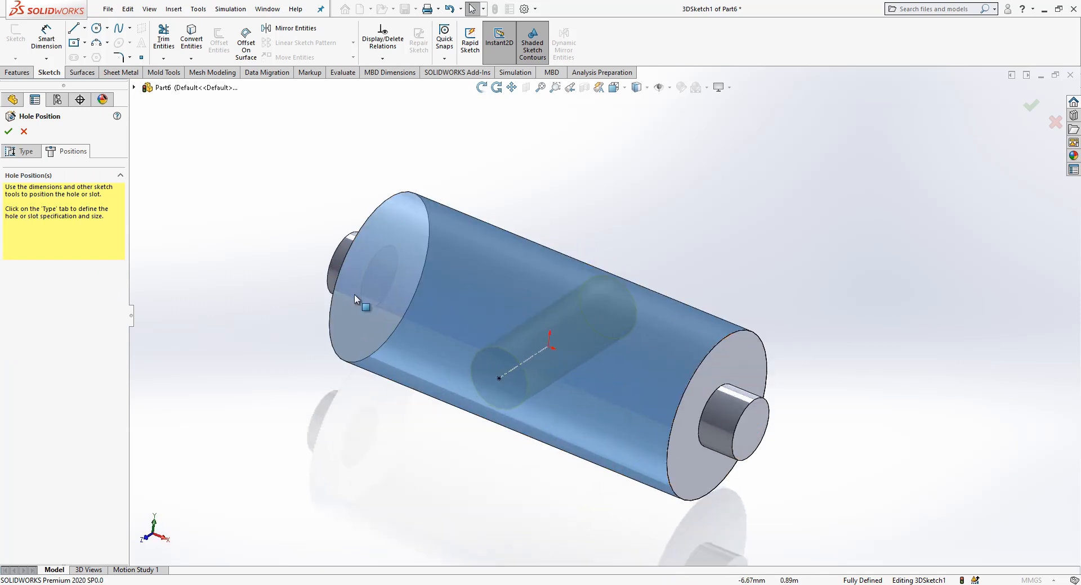
Set the tapped hole's end condition to Through All and finish the hole.
left_click(21, 151)
left_click(77, 460)
left_click(88, 471)
left_click(78, 461)
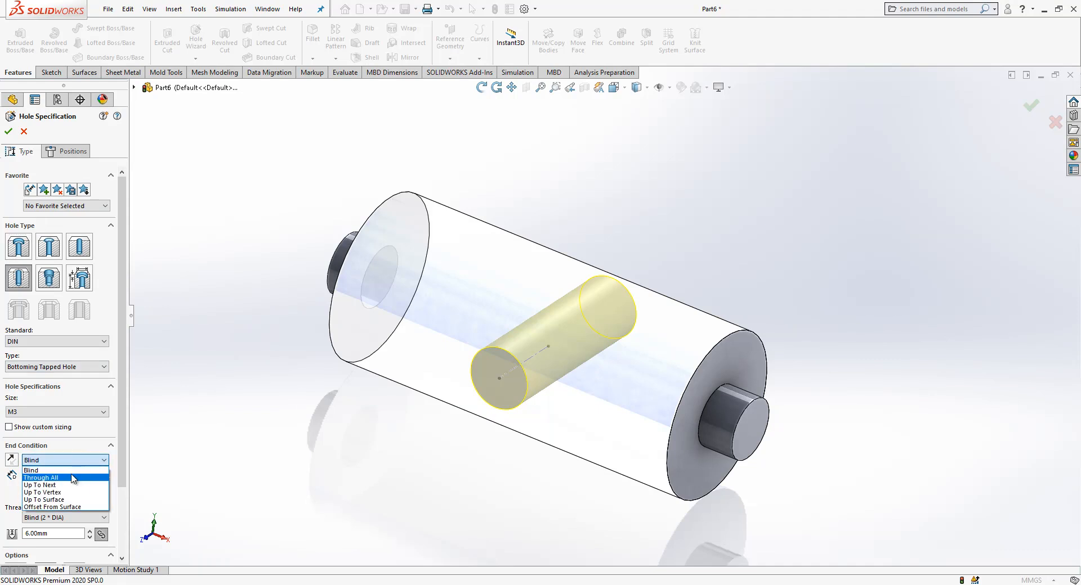
left_click(73, 480)
left_click(8, 133)
Chamfer the outer ends of both small shoulders and both rims of the main cylinder by 0.25 mm at 45 degrees.
middle_click_drag(490, 428, 691, 366)
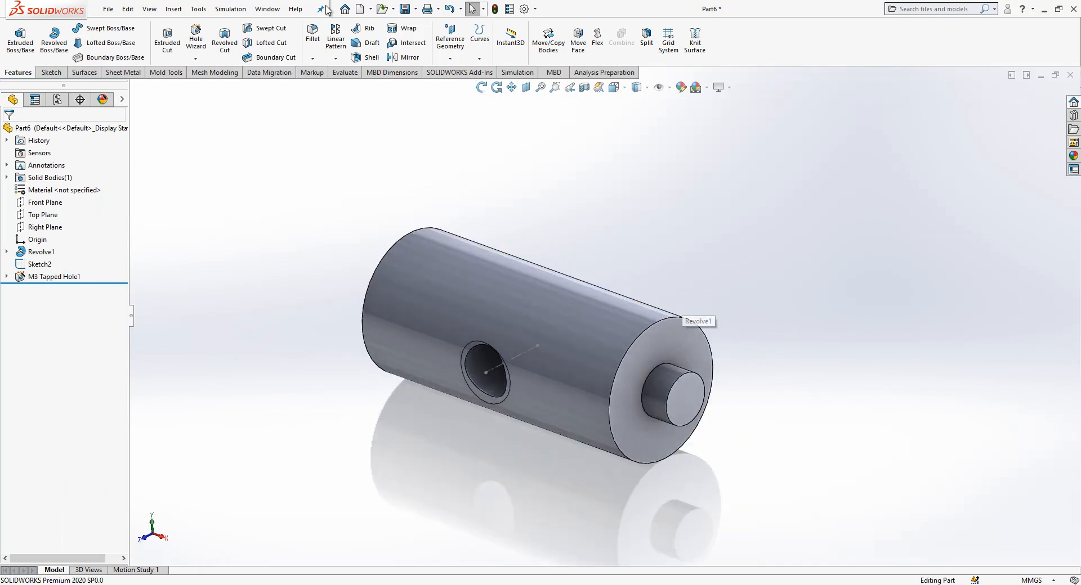
left_click(313, 58)
type("0.25")
key("Return")
left_click(684, 373)
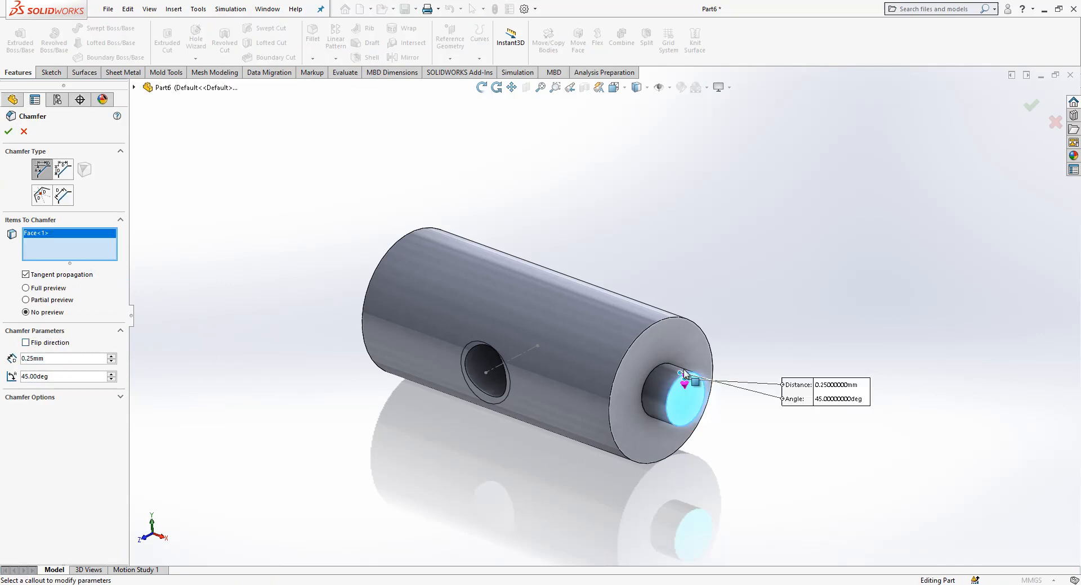
left_click(664, 320)
left_click(405, 249)
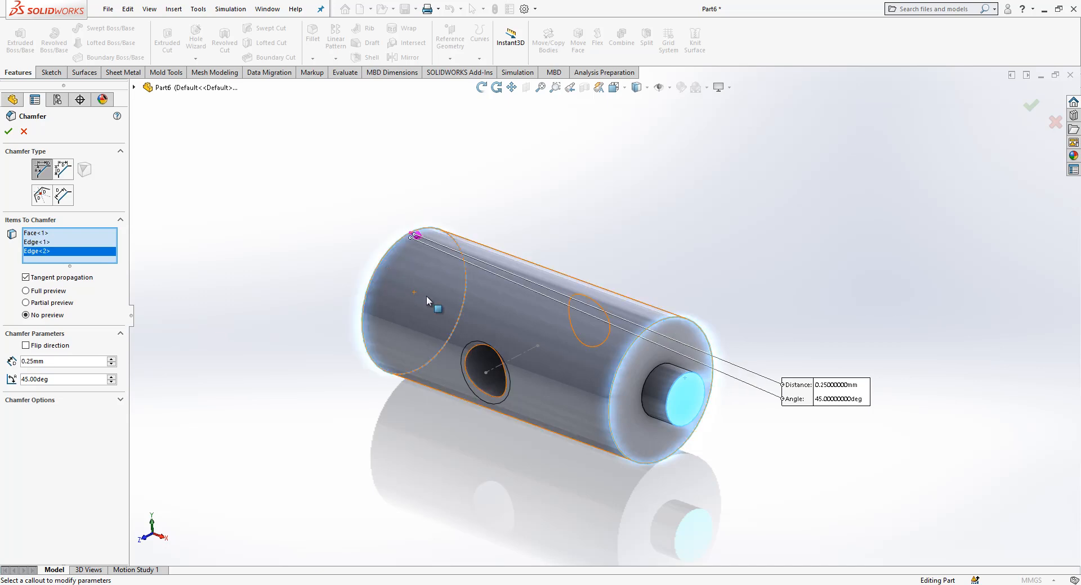
left_click(399, 266)
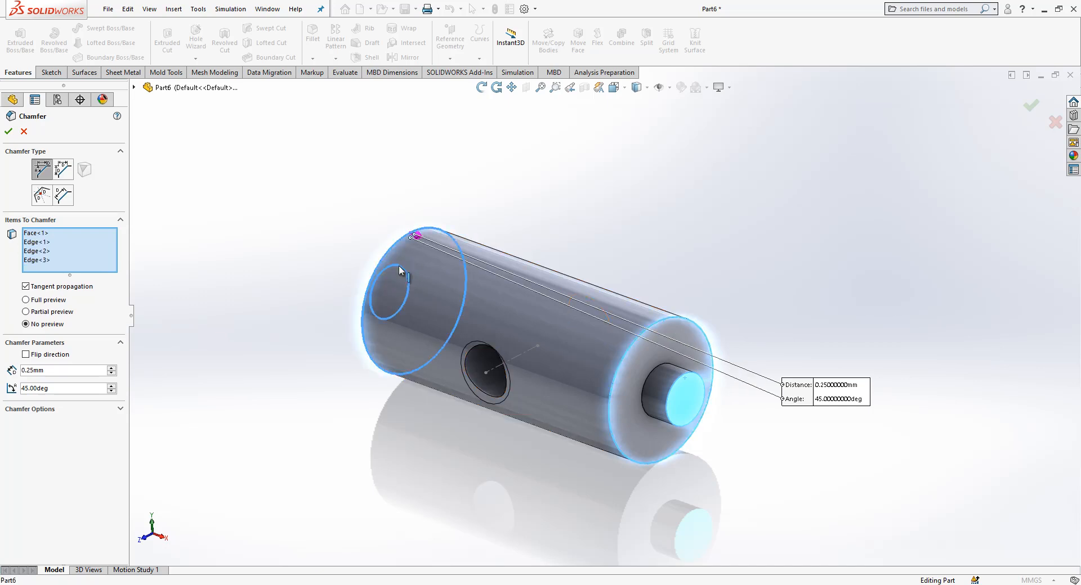
key("Return")
Save the pin part as PP4 in the folder with the other clamp parts.
middle_click_drag(332, 344, 363, 327)
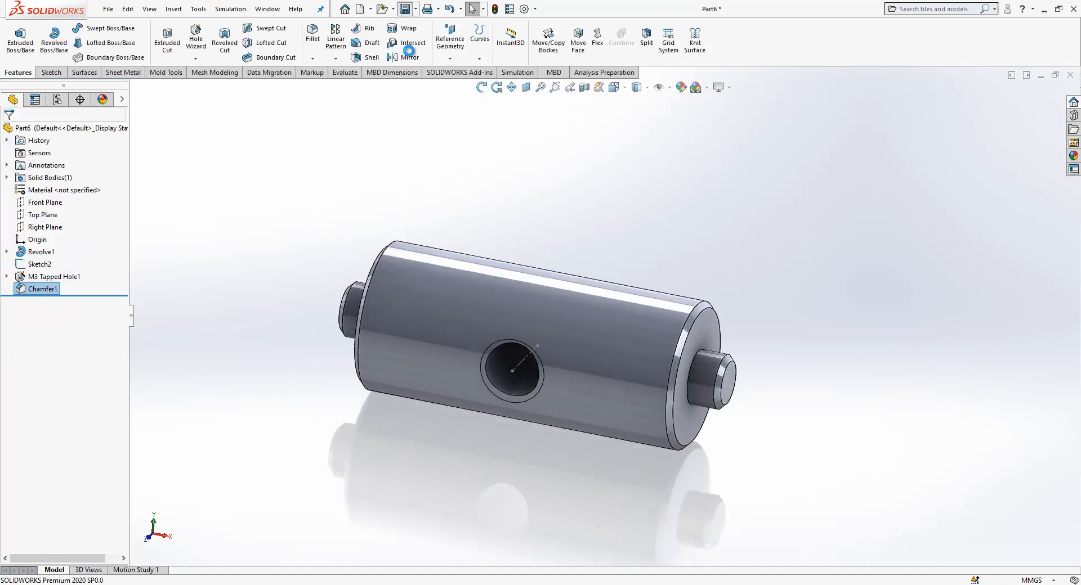
key("ctrl+s")
type("PP4")
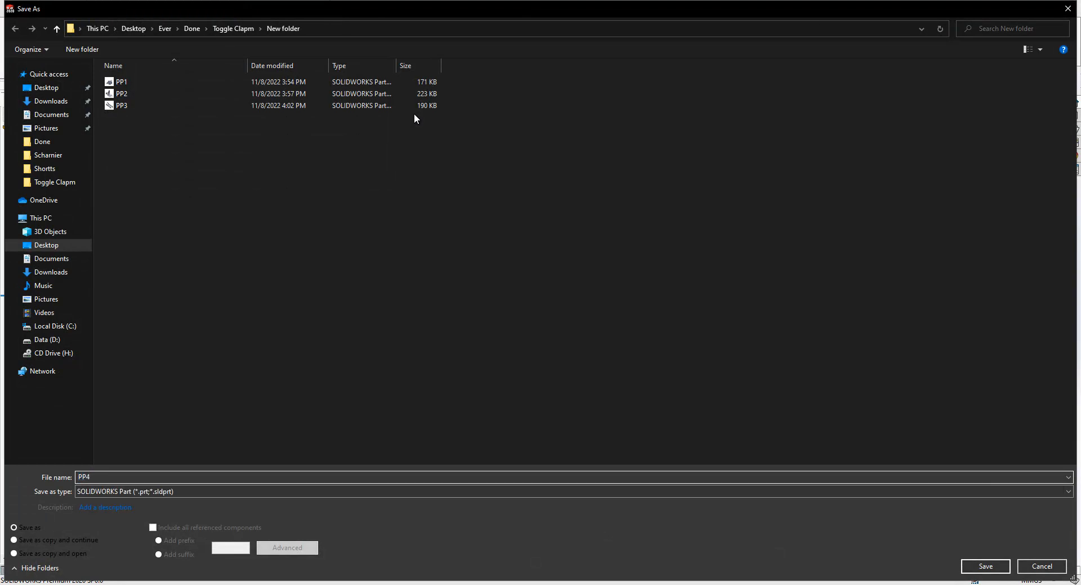
key("Return")
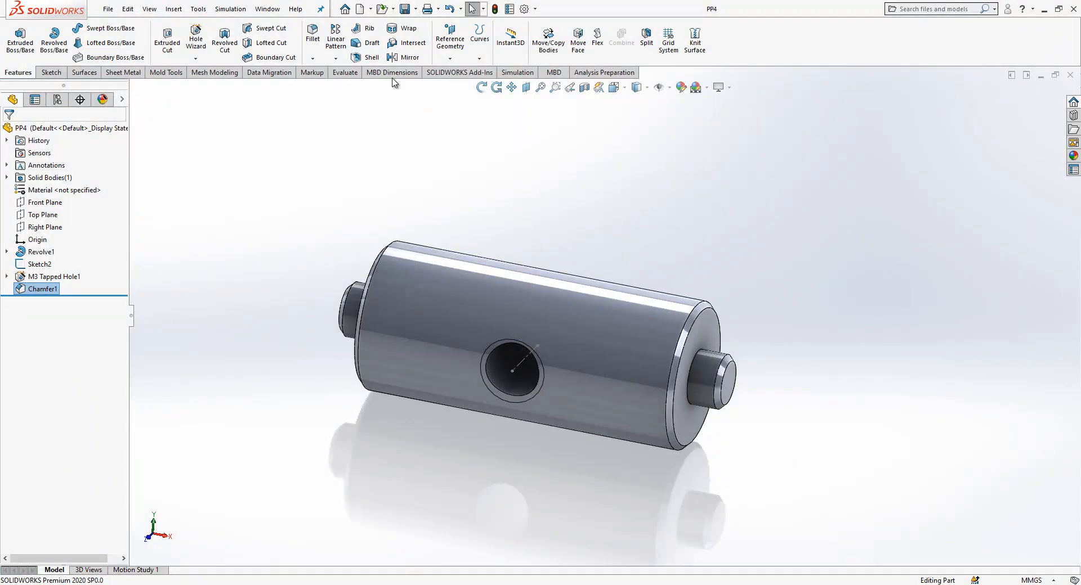
Switch to the Assem1 assembly and insert the PP4 pin beside the lever.
left_click(255, 8)
left_click(312, 165)
left_click(63, 40)
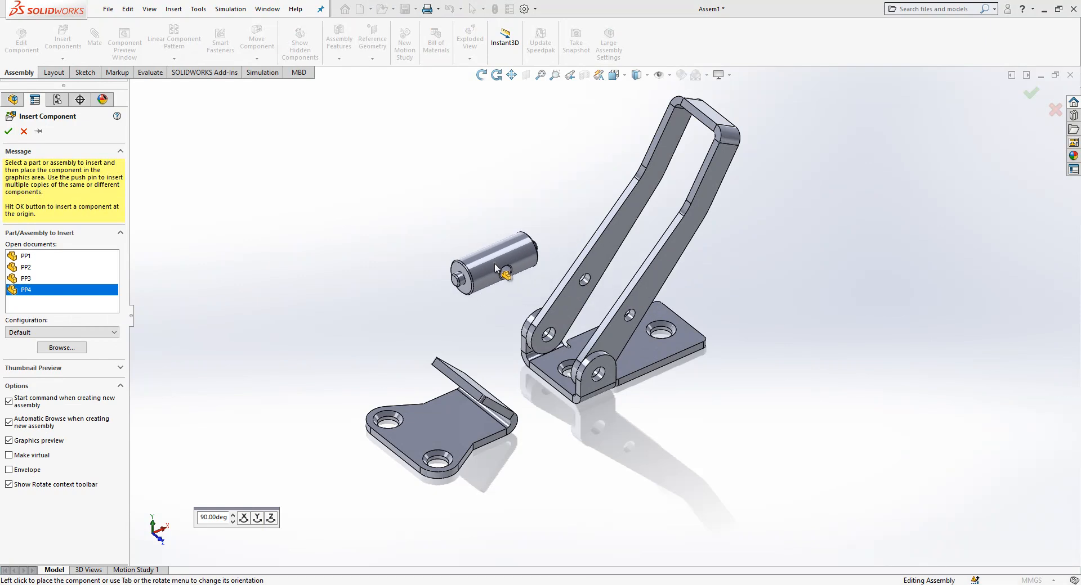
left_click(463, 291)
Add a concentric mate between the PP4 pin's main cylindrical face and the middle hole in the PP3 lever arm.
scroll(604, 295, "down", 3)
scroll(604, 291, "down", 2)
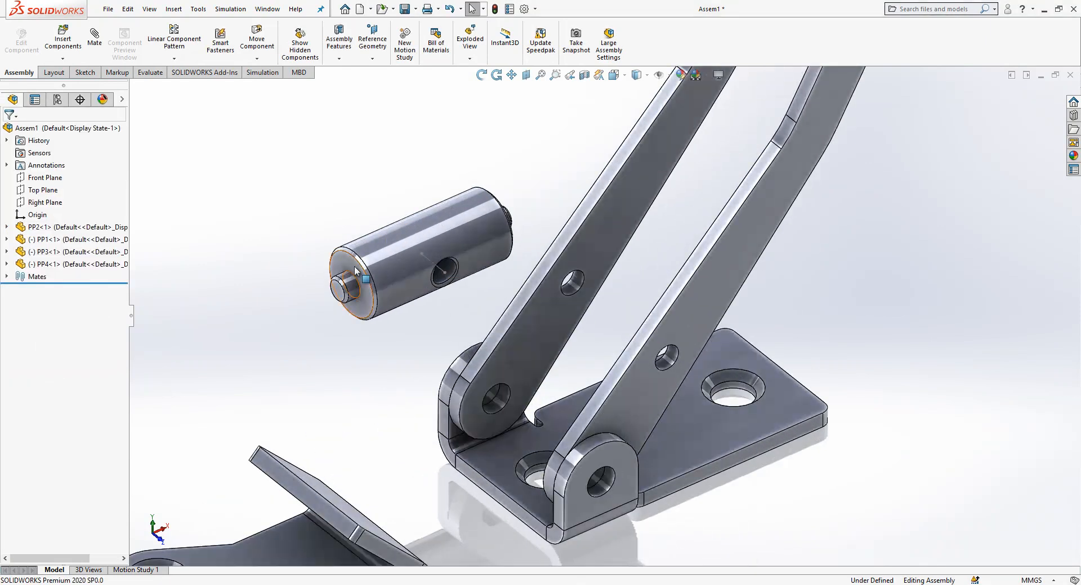
left_click(485, 236)
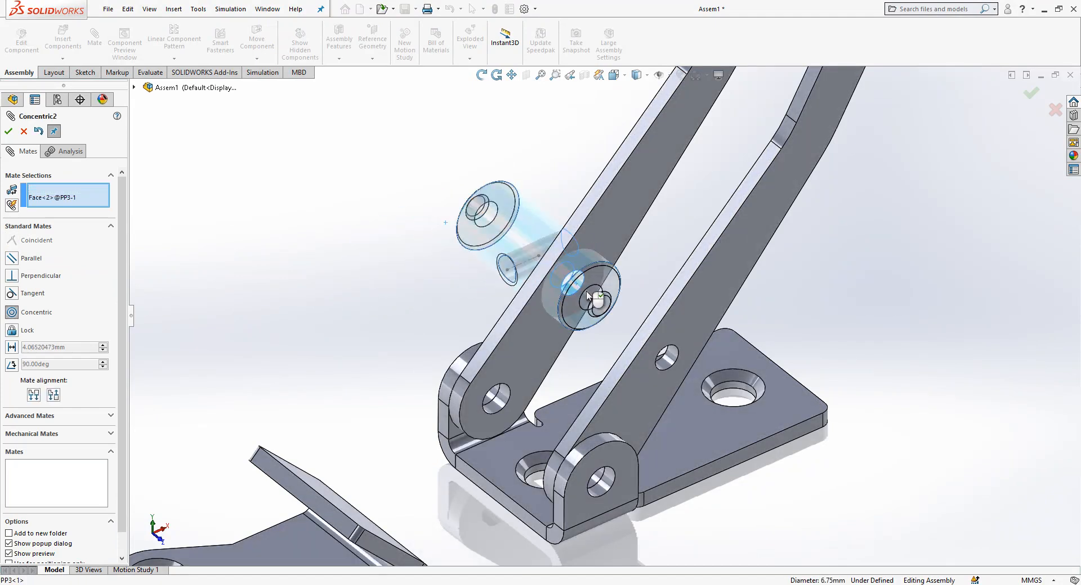
left_click(726, 267)
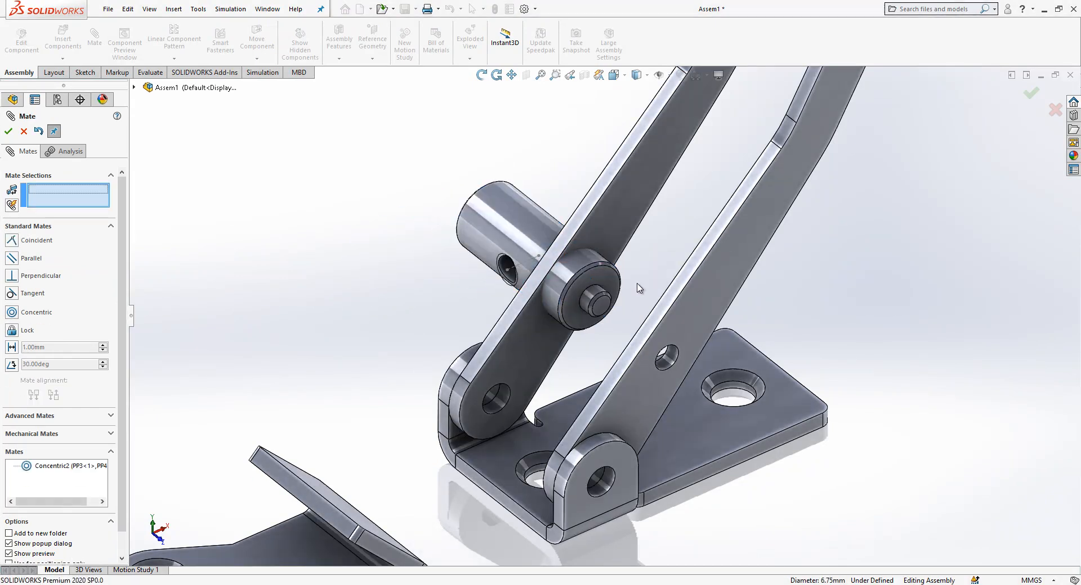
left_click(593, 294)
left_click(666, 356)
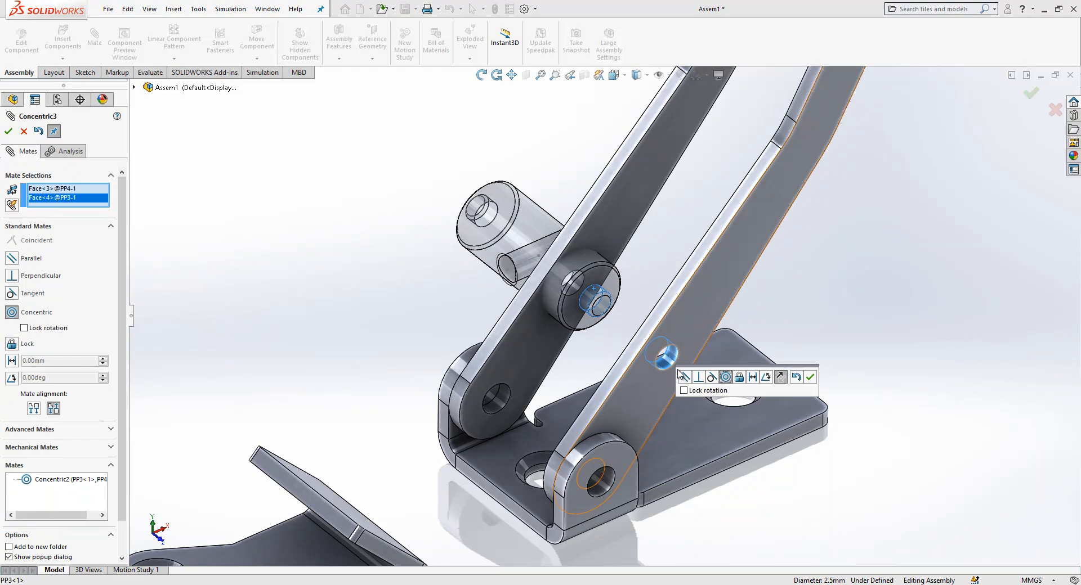
right_click(61, 199)
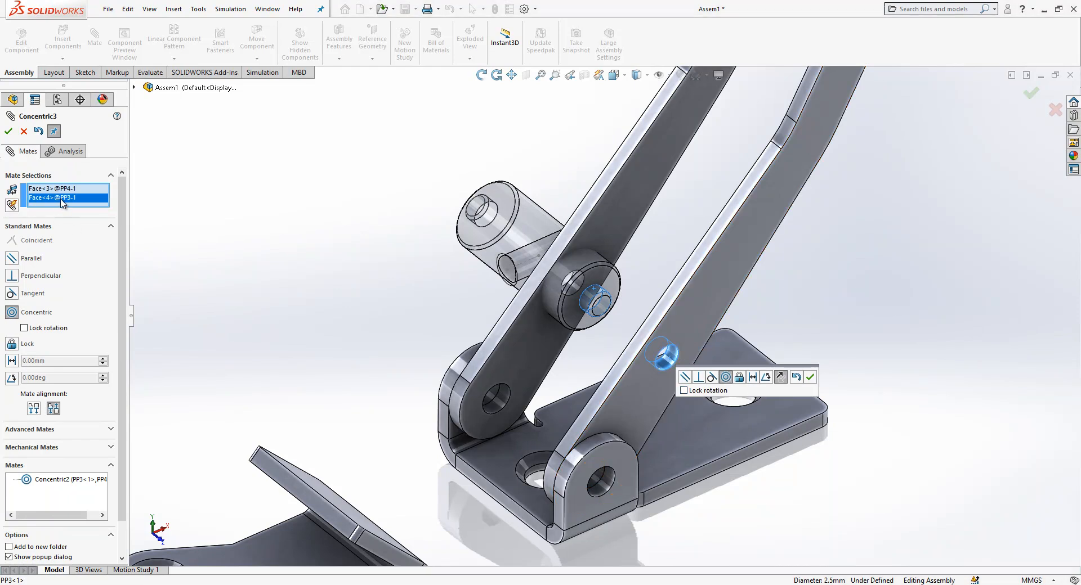
left_click(73, 208)
right_click(71, 191)
left_click(98, 199)
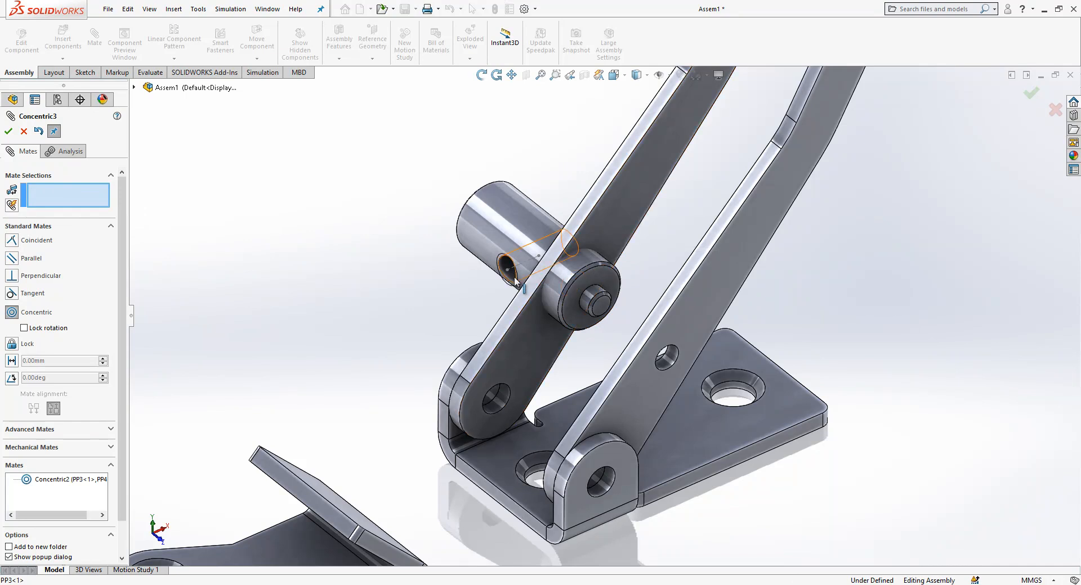
left_click(584, 282)
left_click(598, 279)
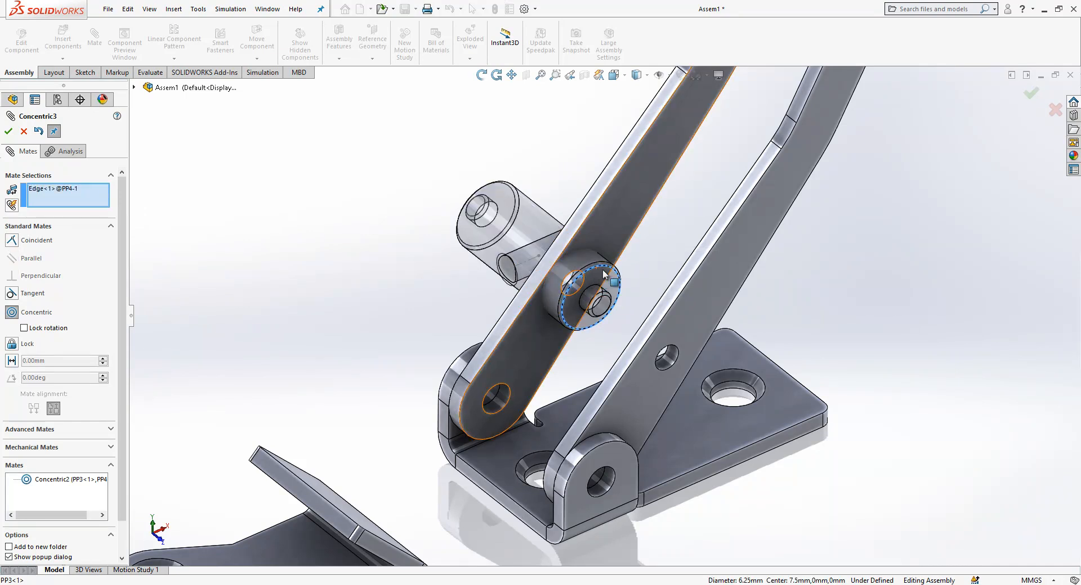
right_click(53, 189)
left_click(81, 201)
right_click(69, 193)
left_click(85, 201)
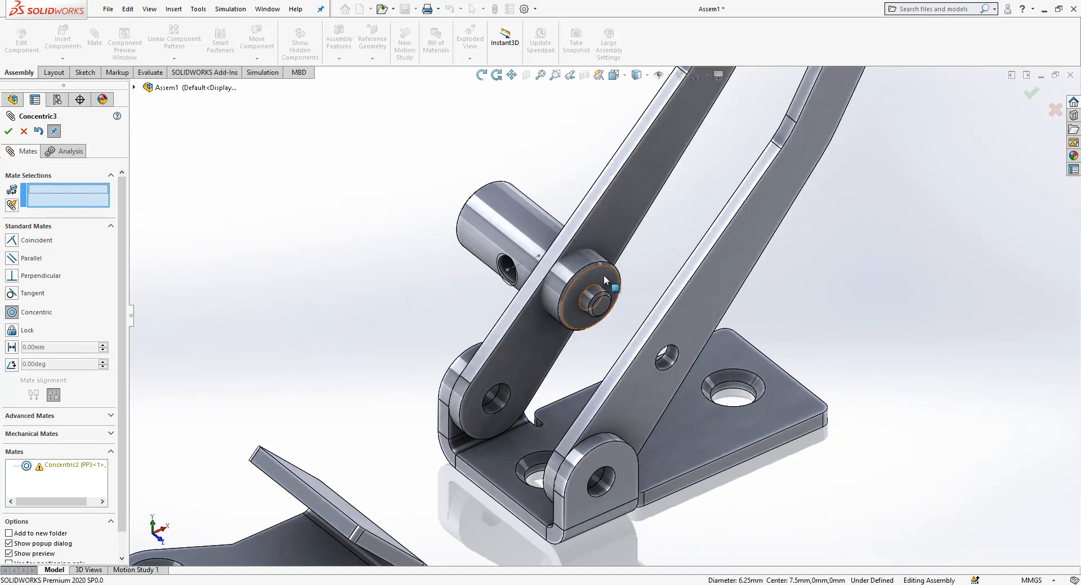
Mate the cross pin's shoulder face coincident with the inner face of the lever arm and finish mating.
mouse_move(635, 300)
middle_mouse_down()
mouse_move(679, 289)
mouse_move(723, 324)
mouse_move(723, 309)
mouse_move(636, 298)
middle_mouse_up()
left_click(725, 307)
left_click(725, 307)
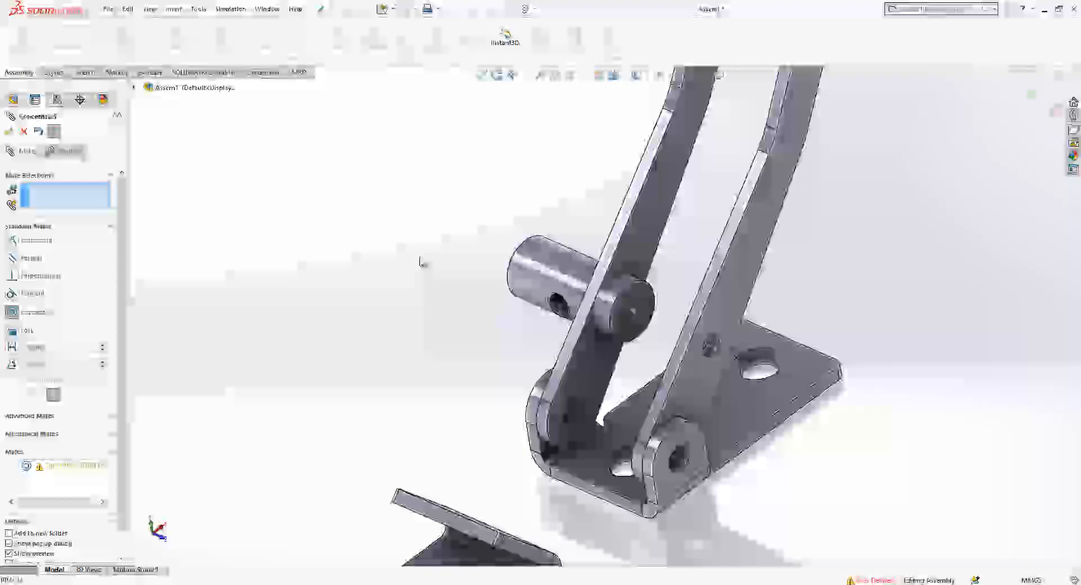
left_click(647, 300)
middle_click_drag(647, 300, 751, 330)
left_click(731, 316)
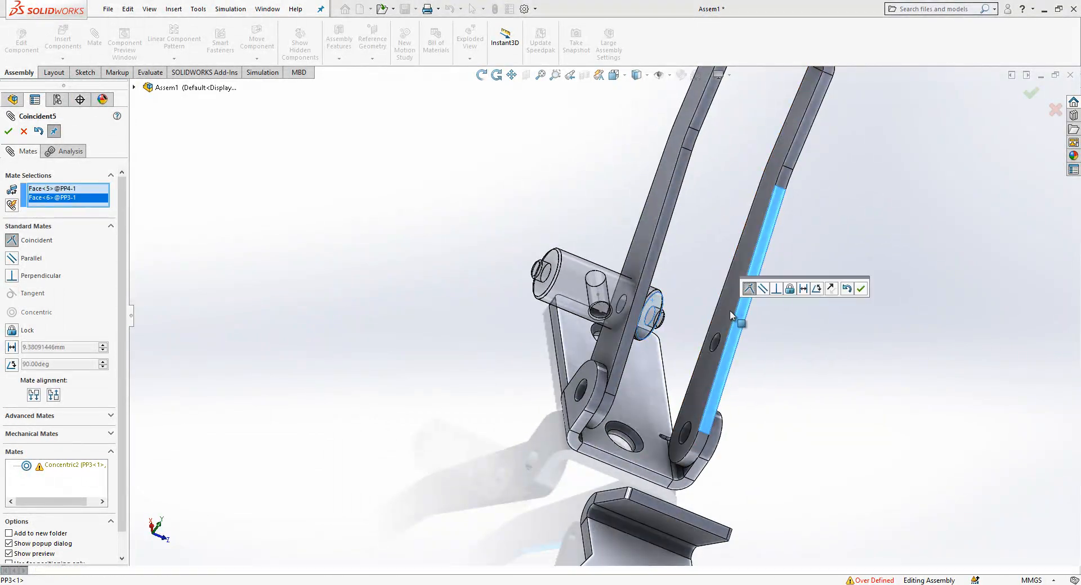
left_click(731, 317)
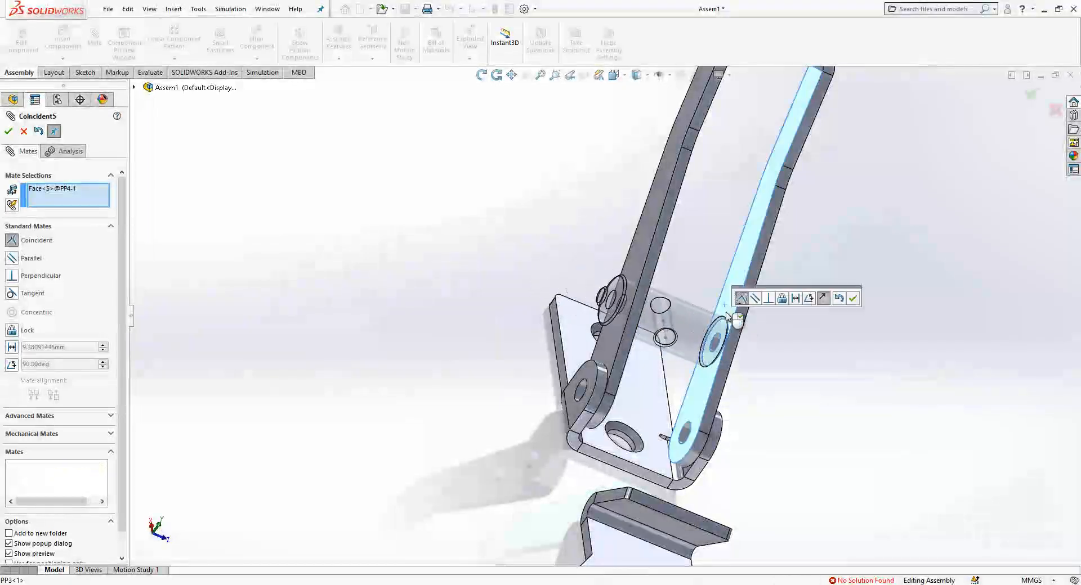
left_click(728, 316)
left_click(851, 302)
middle_click_drag(727, 333, 673, 302)
key("Escape")
scroll(692, 315, "down", 1)
scroll(675, 312, "down", 3)
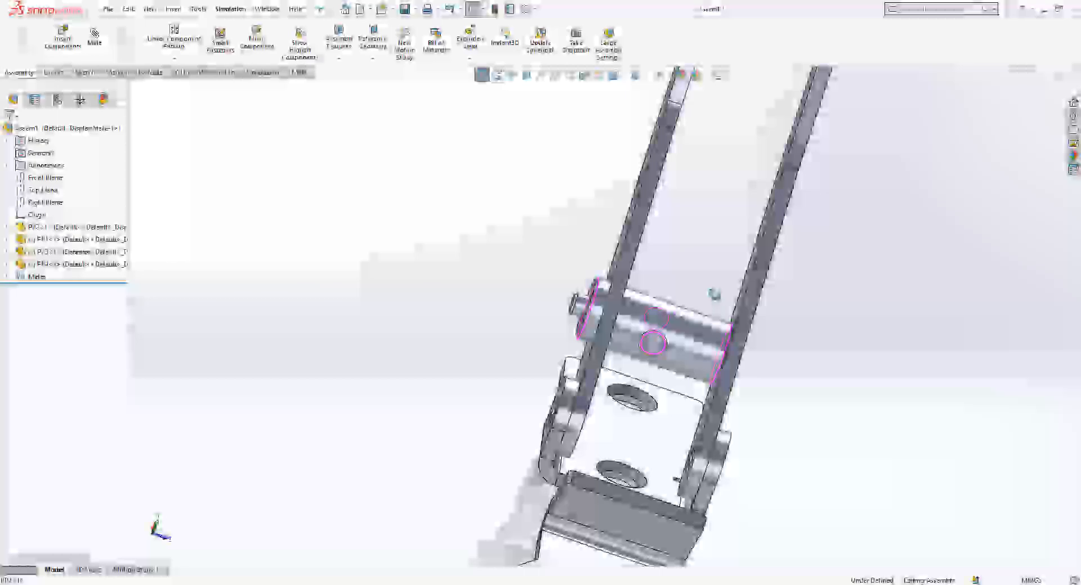
Save the assembly in the current folder as Toggle Clamps.
left_click(650, 302)
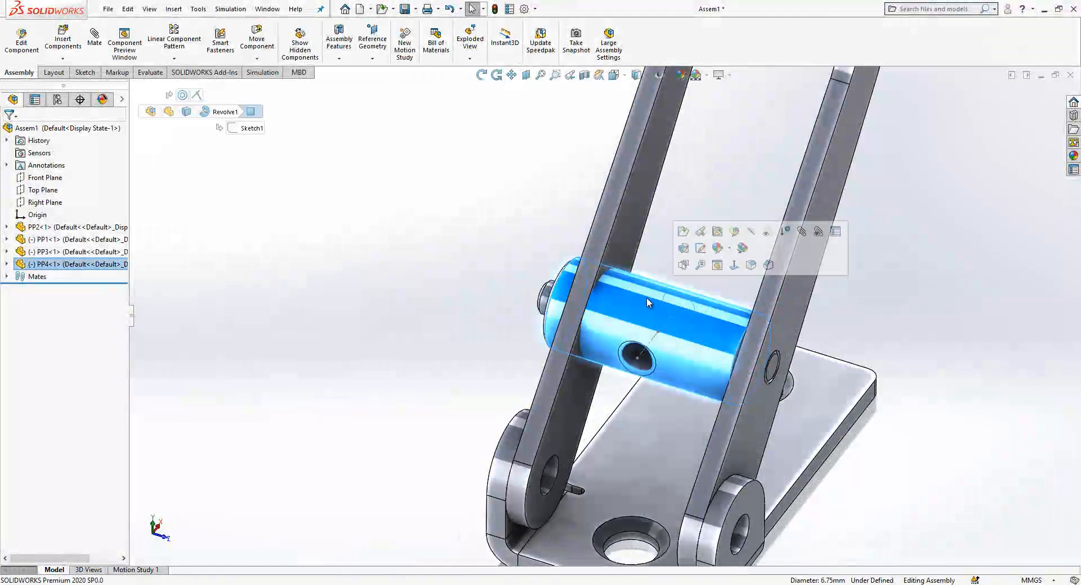
key("ctrl+s")
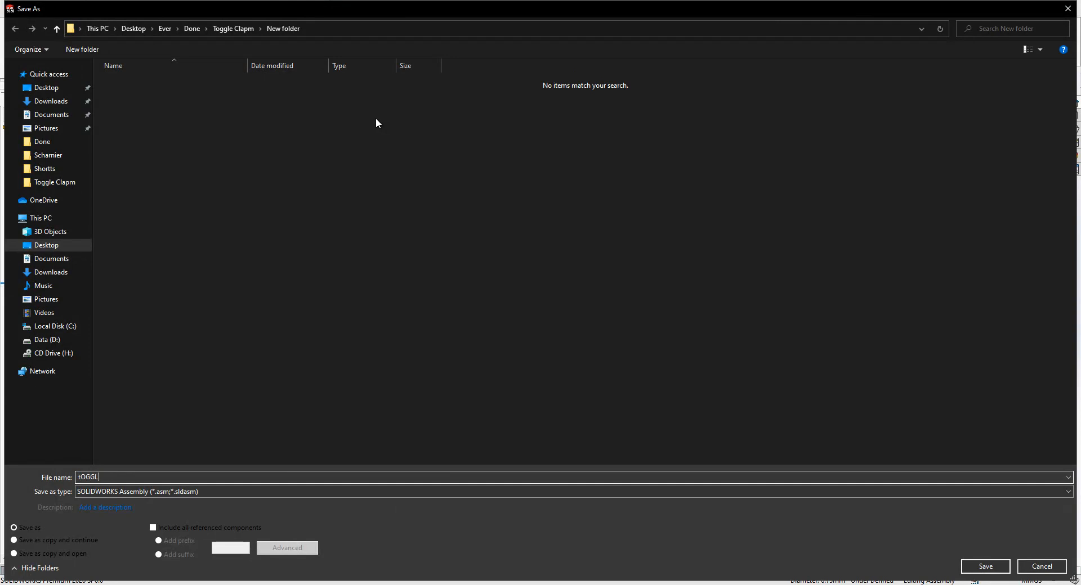
type("To")
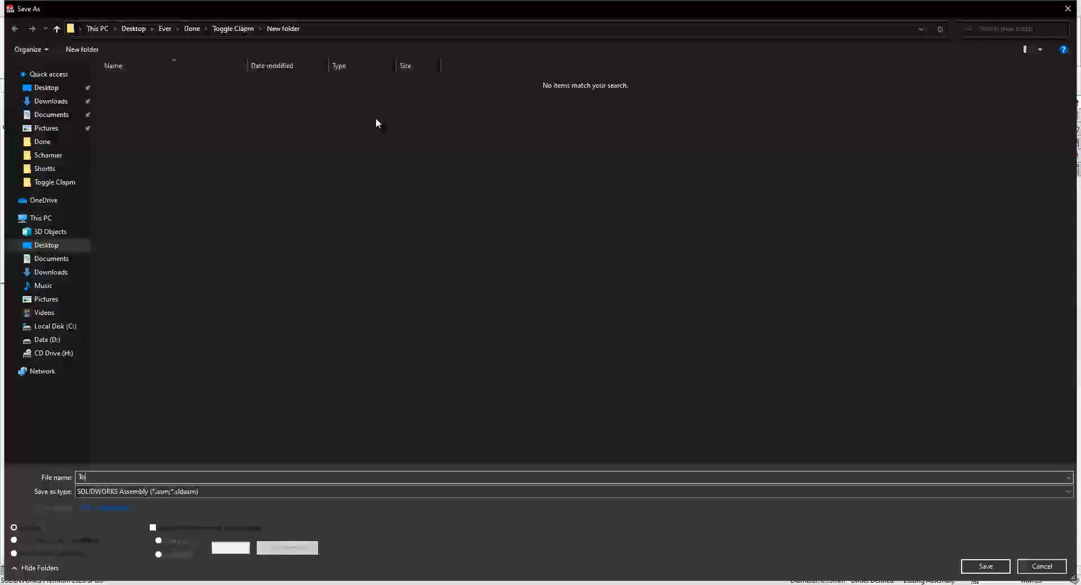
type("ggle Clamps")
key("Return")
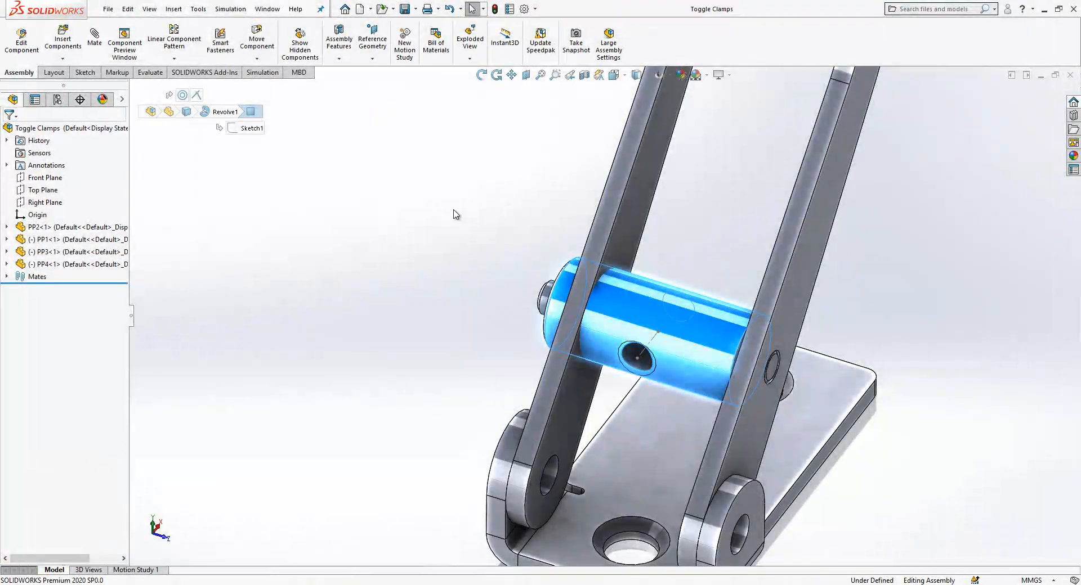
Edit the cross pin within the assembly, setting its body length to 13 mm in the revolve sketch.
scroll(603, 314, "up", 2)
left_click(647, 295)
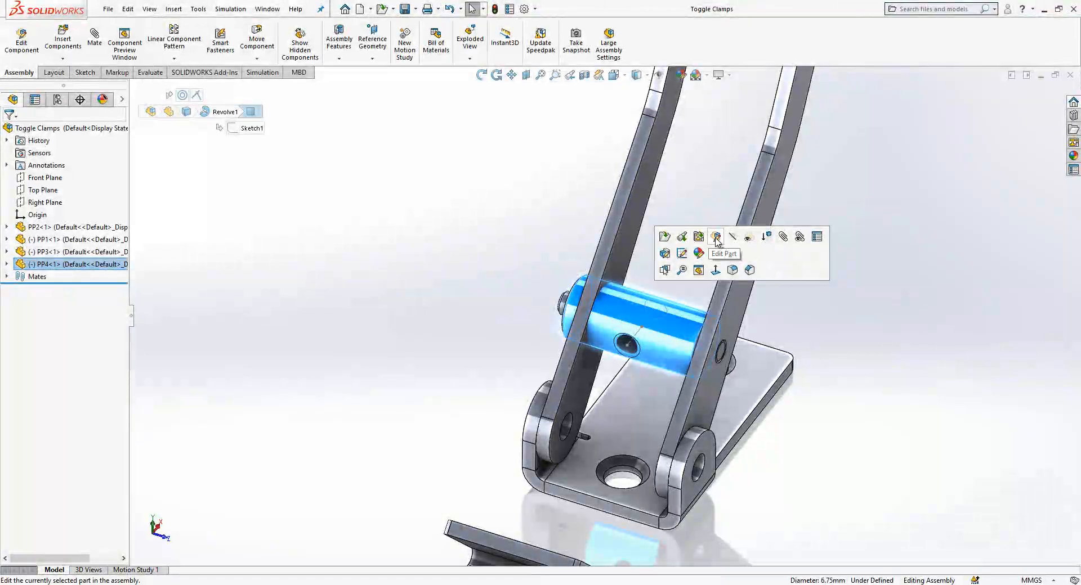
left_click(715, 237)
left_click(646, 306)
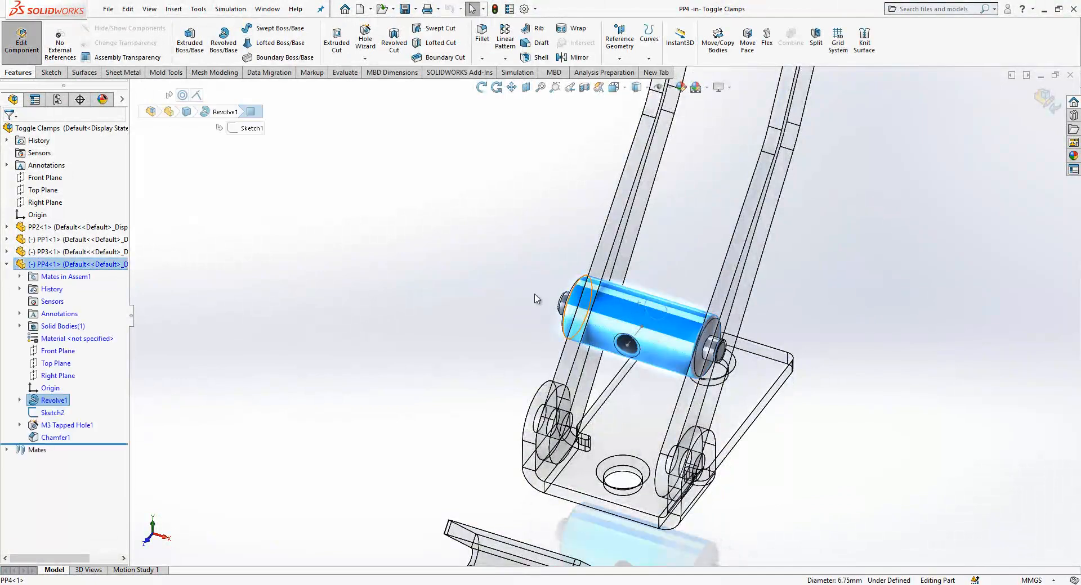
left_click(21, 401)
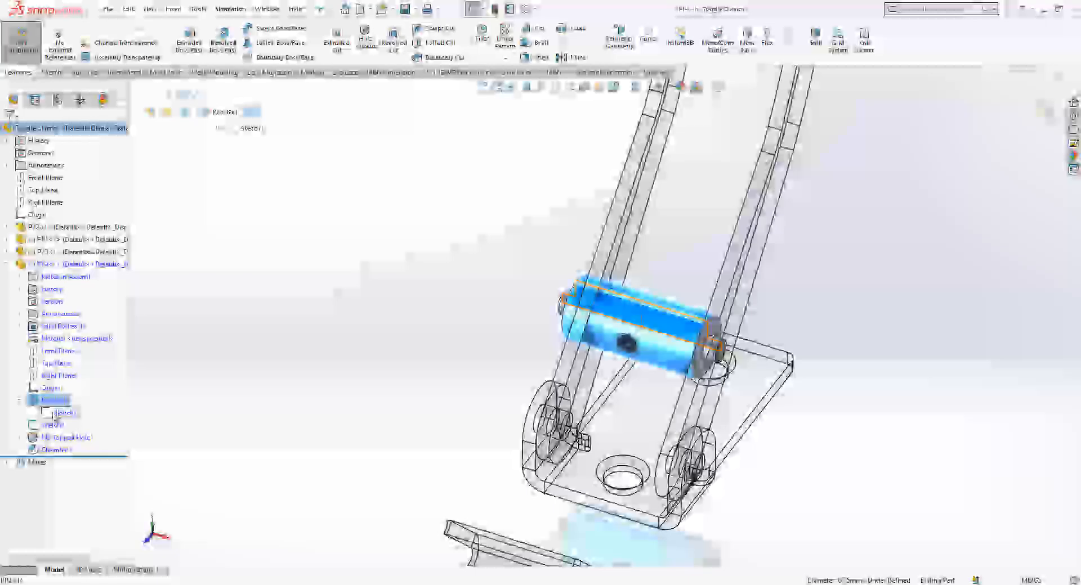
left_click(49, 414)
left_click(83, 377)
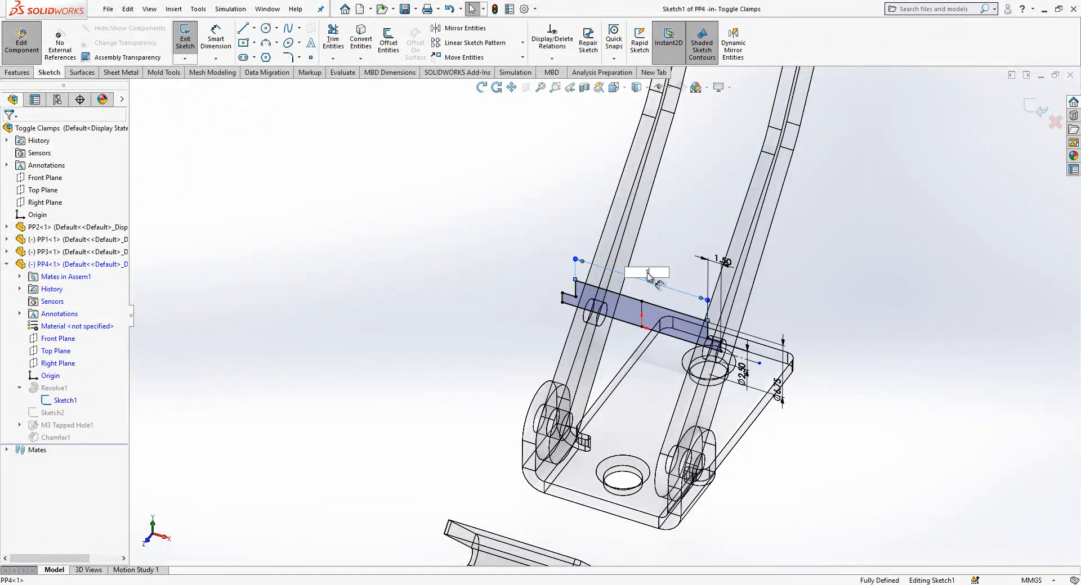
left_click(647, 274)
type("13")
key("Return")
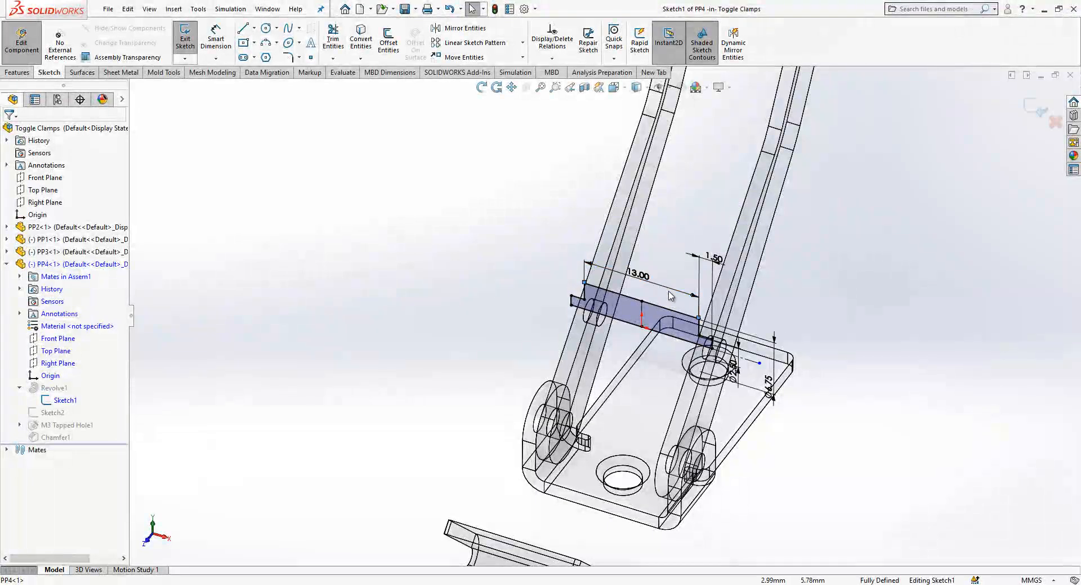
left_click(1031, 117)
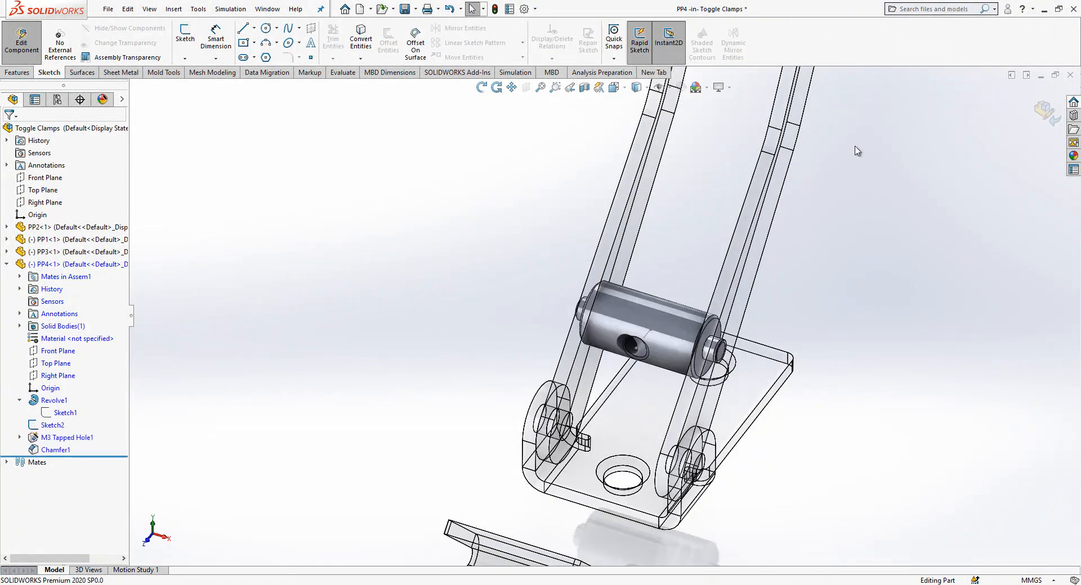
left_click(1048, 114)
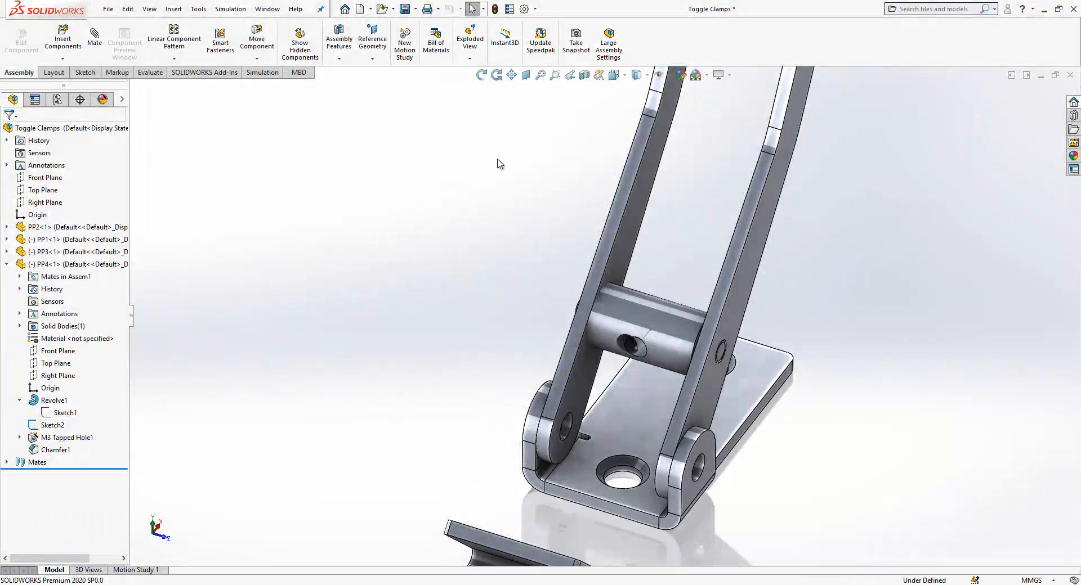
Inspect the cross pin's fit between the lever arms and measure at the arm's inner face.
scroll(694, 357, "down", 3)
middle_click_drag(693, 357, 605, 309)
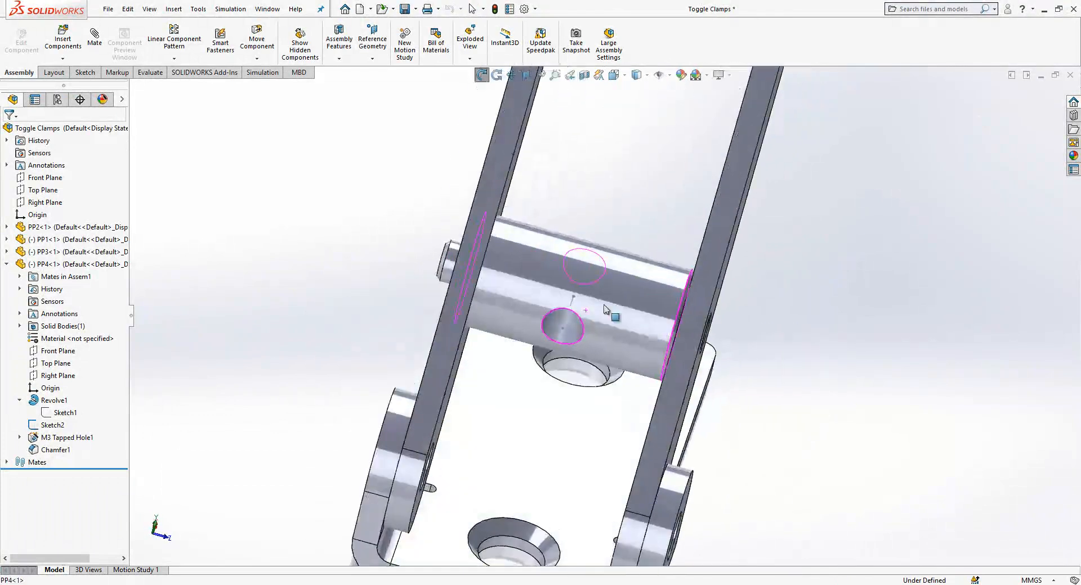
left_click(529, 256)
middle_click_drag(519, 259, 463, 234)
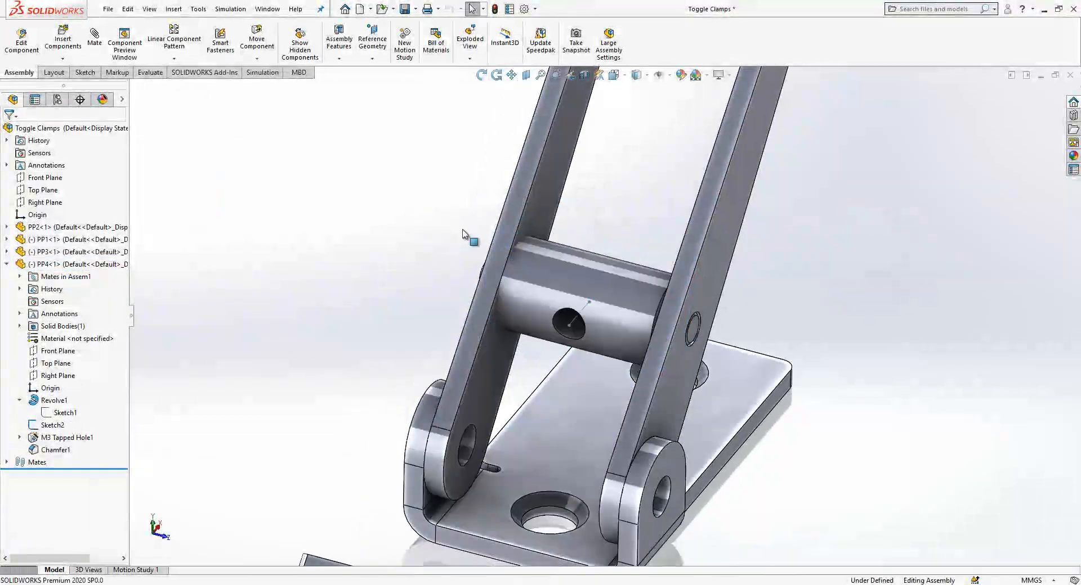
left_click(531, 209)
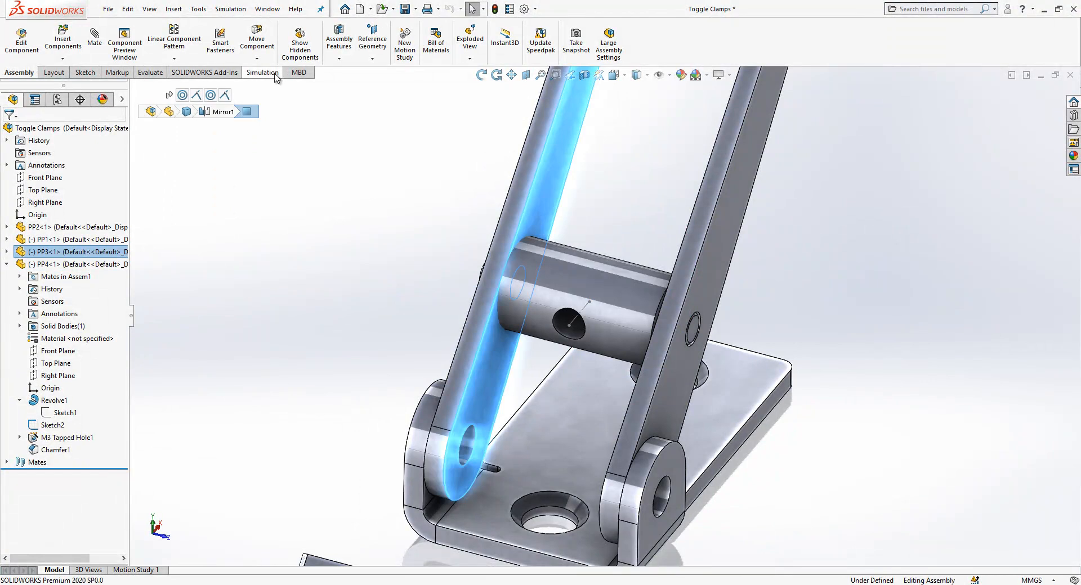
left_click(150, 73)
scroll(565, 246, "up", 3)
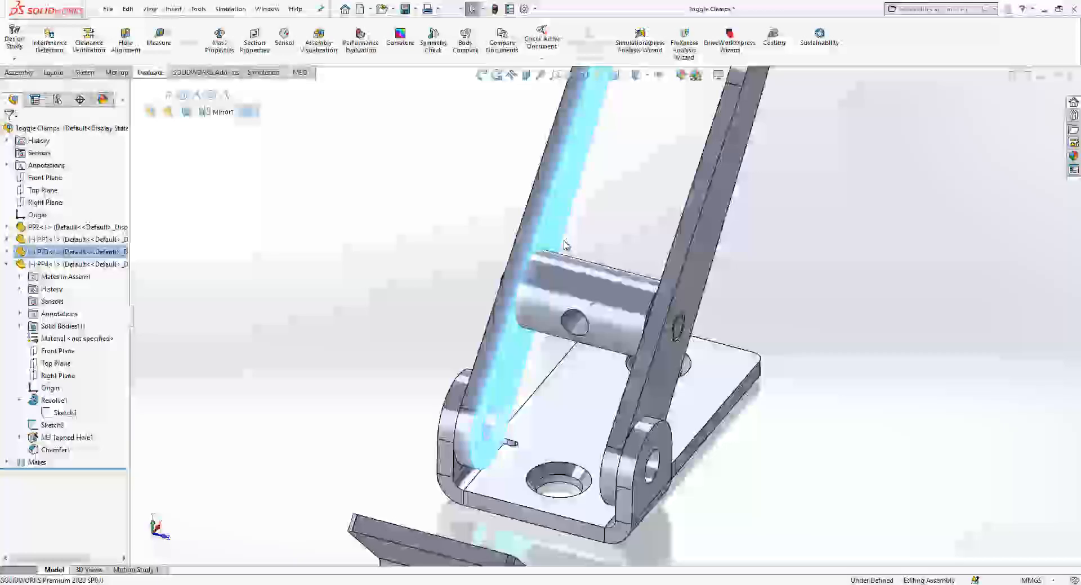
left_click(159, 40)
middle_click_drag(630, 302, 586, 270)
left_click(631, 267)
key("Escape")
Set the cross pin's body length to 12 mm in its revolve sketch and return to the assembly.
left_click(642, 306)
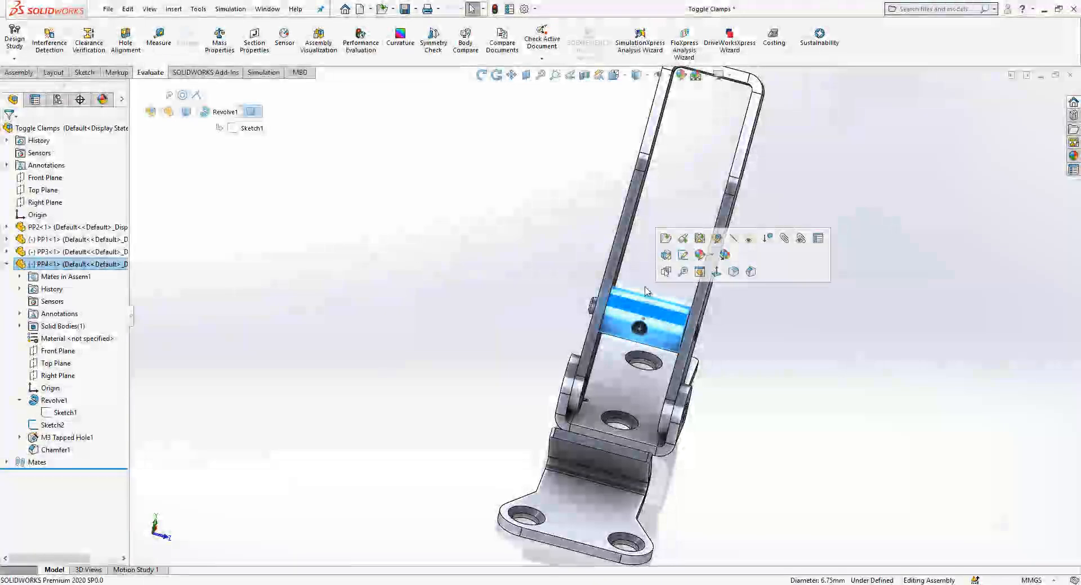
left_click(716, 238)
left_click(595, 294)
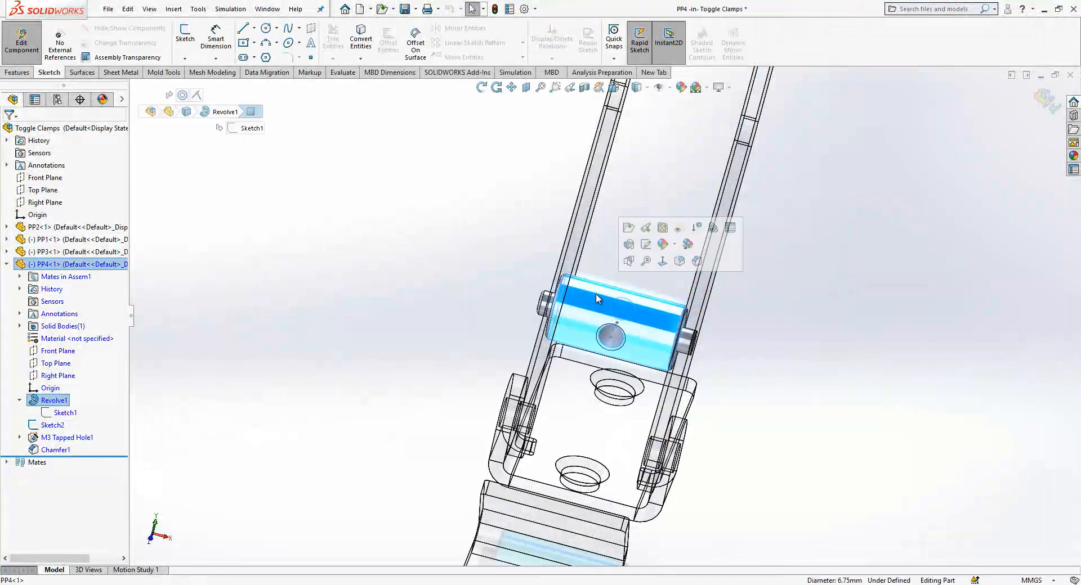
left_click(63, 412)
left_click(75, 383)
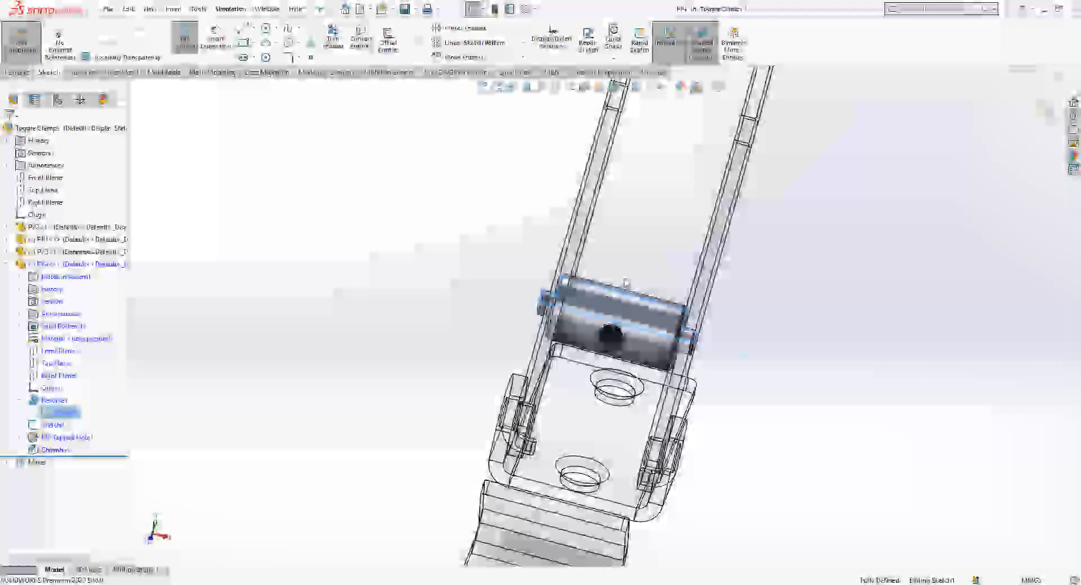
left_click(630, 273)
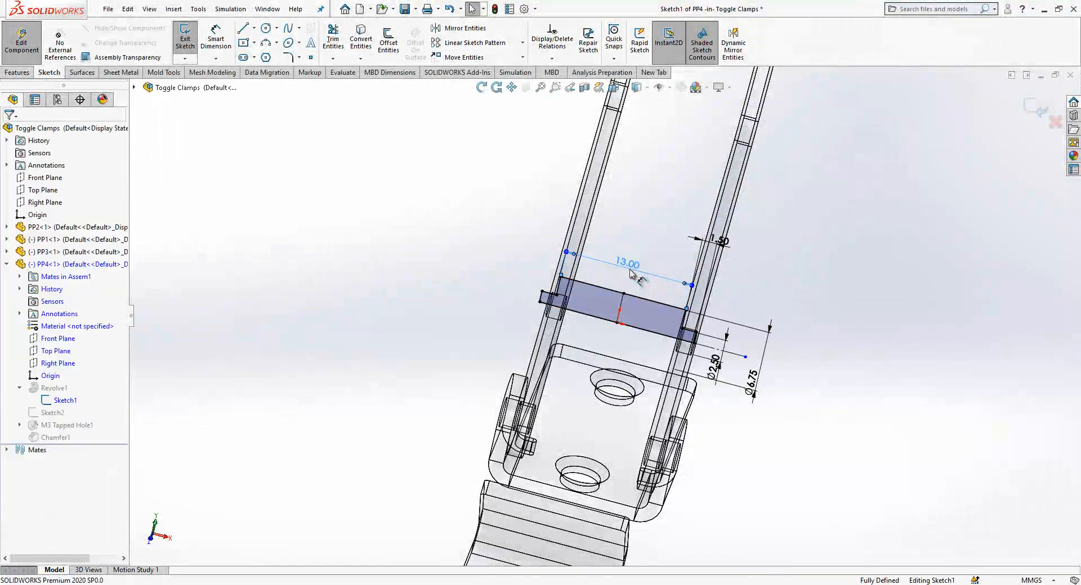
double_click(630, 270)
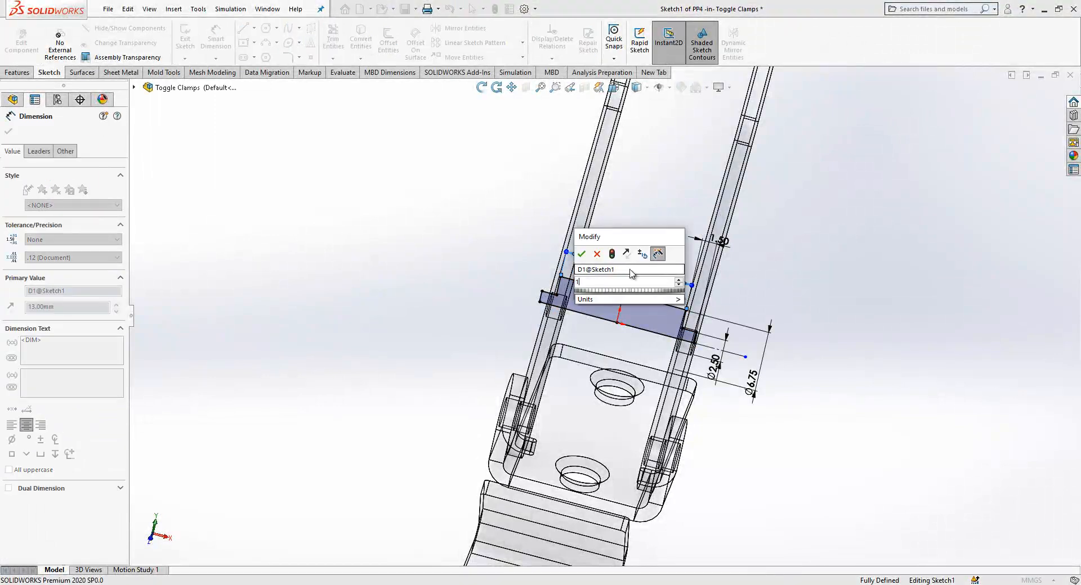
key("Return")
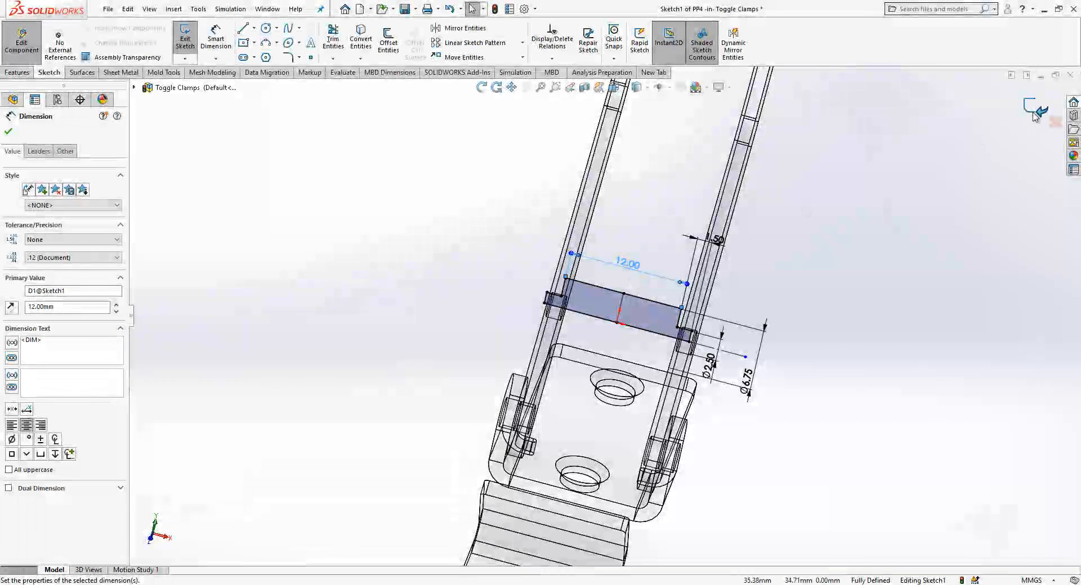
left_click(1037, 108)
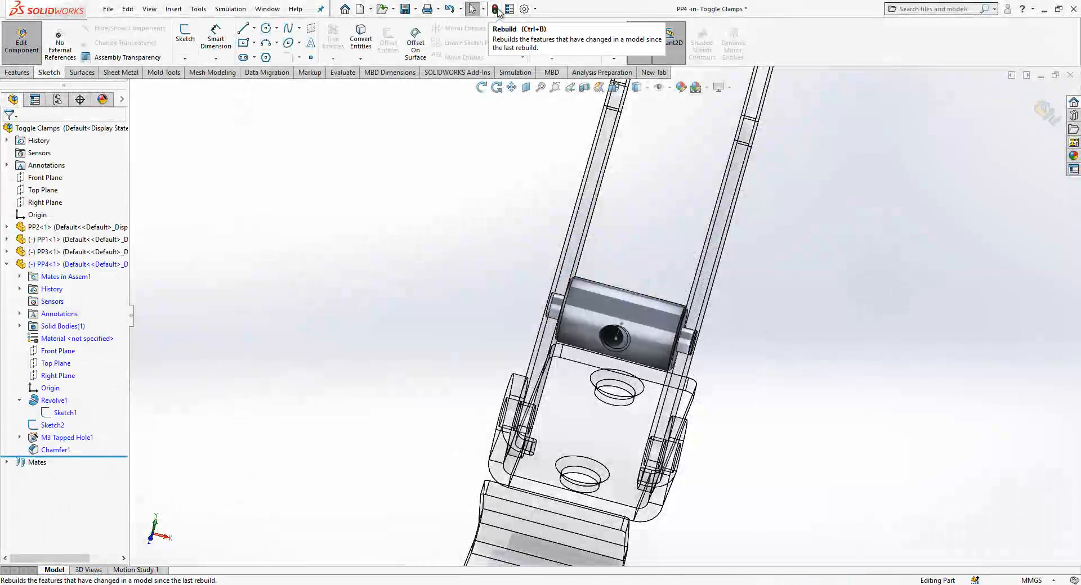
left_click(1046, 111)
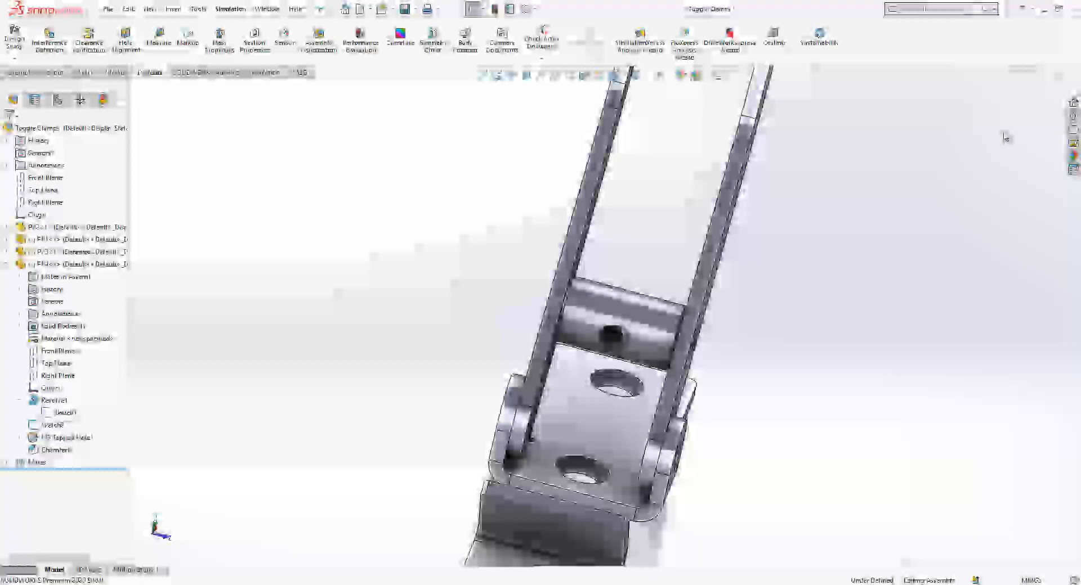
Check the cross pin's fit between the arms and swing the lever lower about its base pivots.
middle_click_drag(609, 356, 594, 322)
scroll(595, 322, "up", 3)
scroll(596, 322, "down", 3)
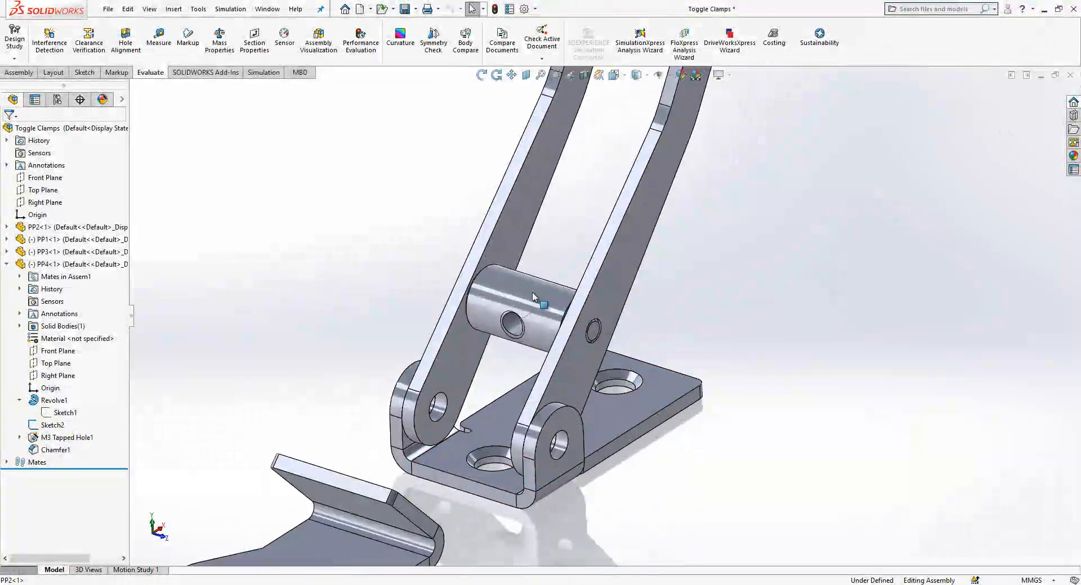
scroll(608, 290, "up", 3)
left_click_drag(628, 286, 634, 339)
mouse_move(635, 339)
middle_mouse_down()
mouse_move(543, 345)
mouse_move(631, 355)
middle_mouse_up()
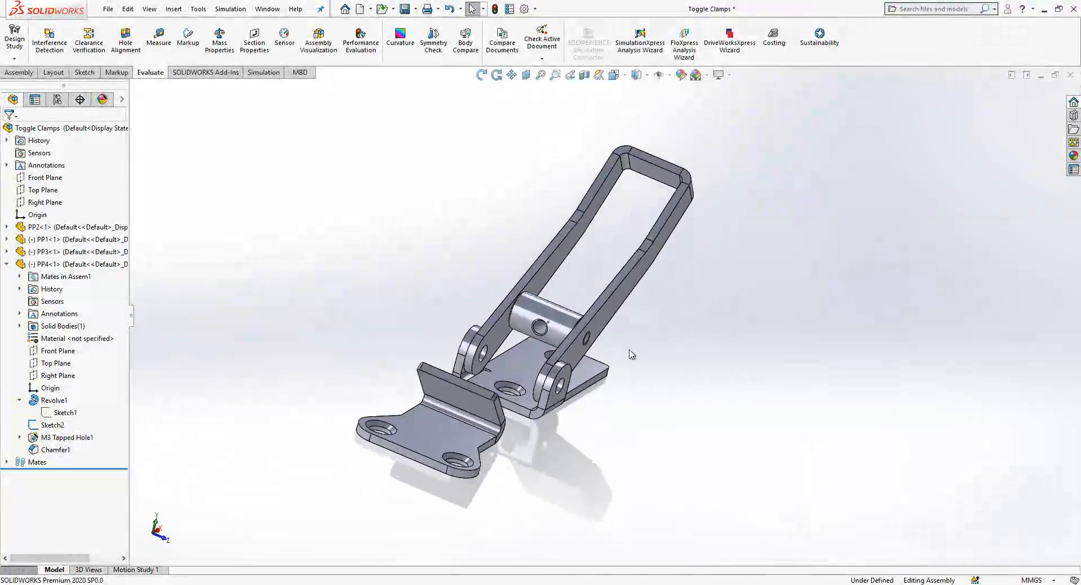
scroll(557, 316, "down", 3)
middle_click_drag(550, 333, 527, 343)
left_click(599, 318)
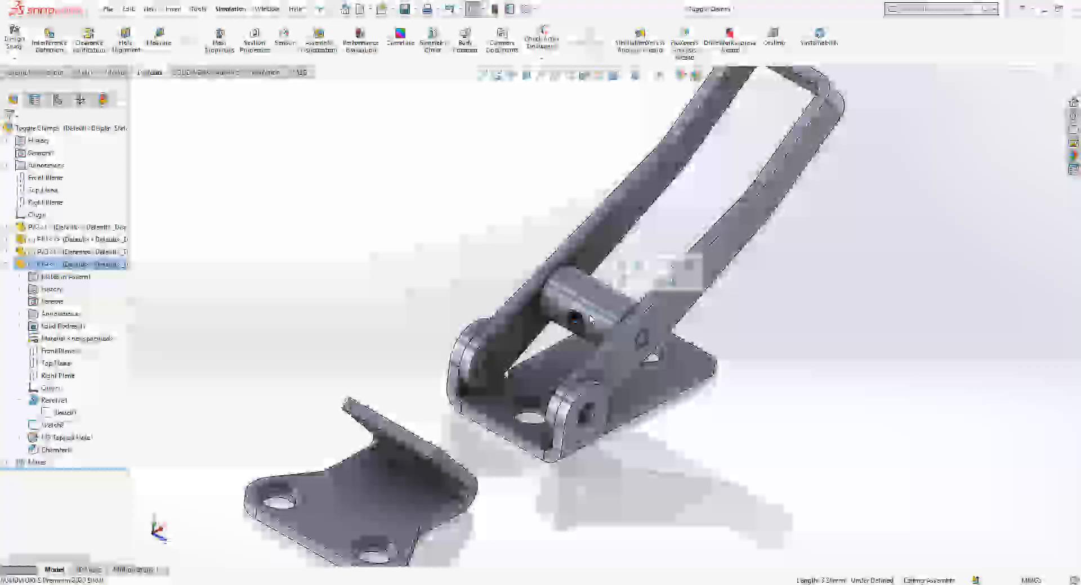
Inspect the cross pin's tapped hole and its fit between the lever arms from several angles.
left_click(624, 283)
scroll(618, 315, "up", 2)
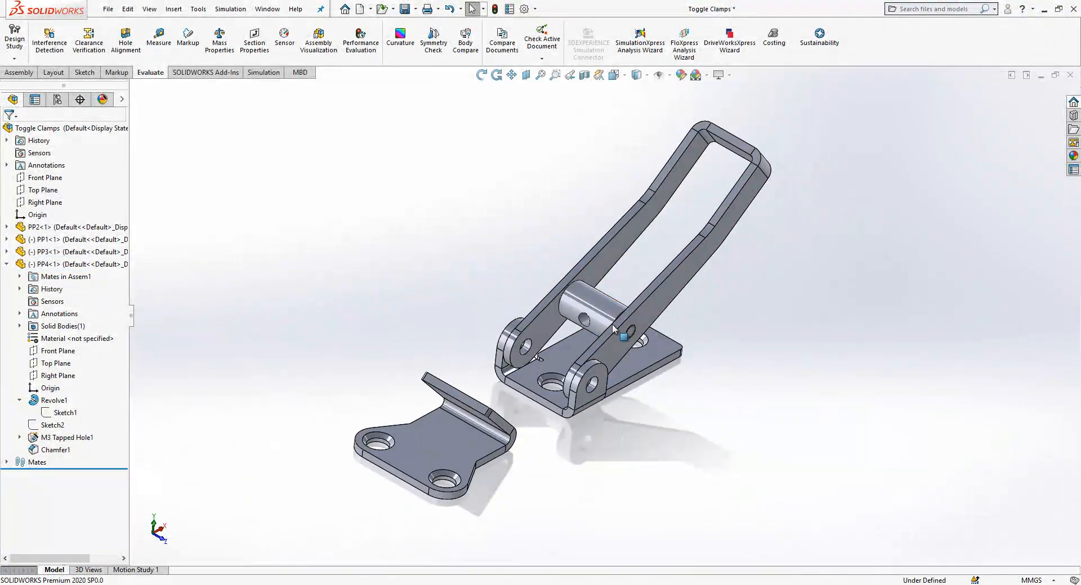
middle_click_drag(619, 329, 593, 329)
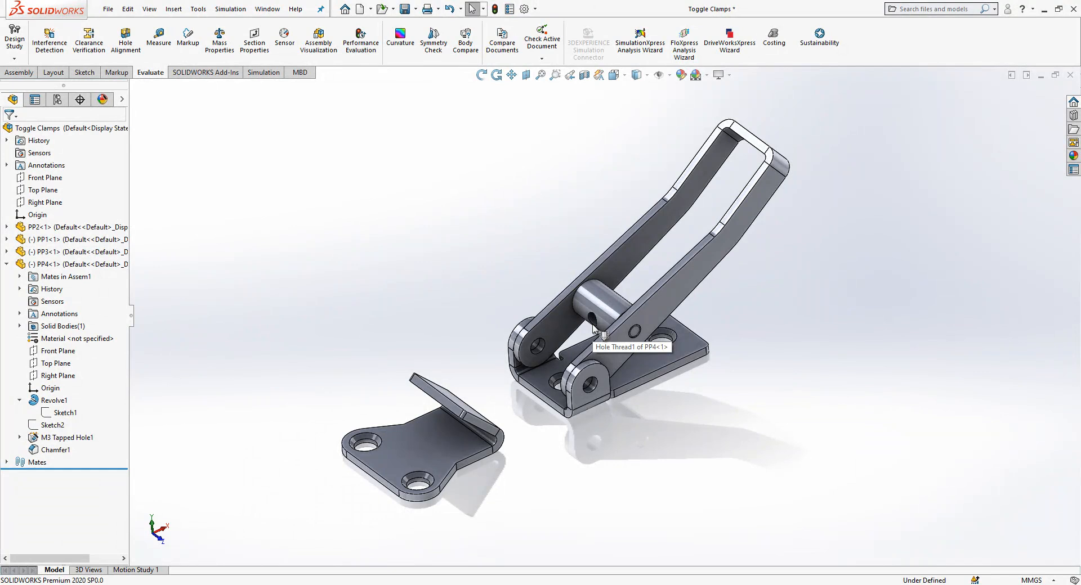
scroll(593, 325, "down", 2)
middle_click_drag(623, 317, 650, 304)
scroll(640, 304, "up", 3)
scroll(646, 306, "down", 1)
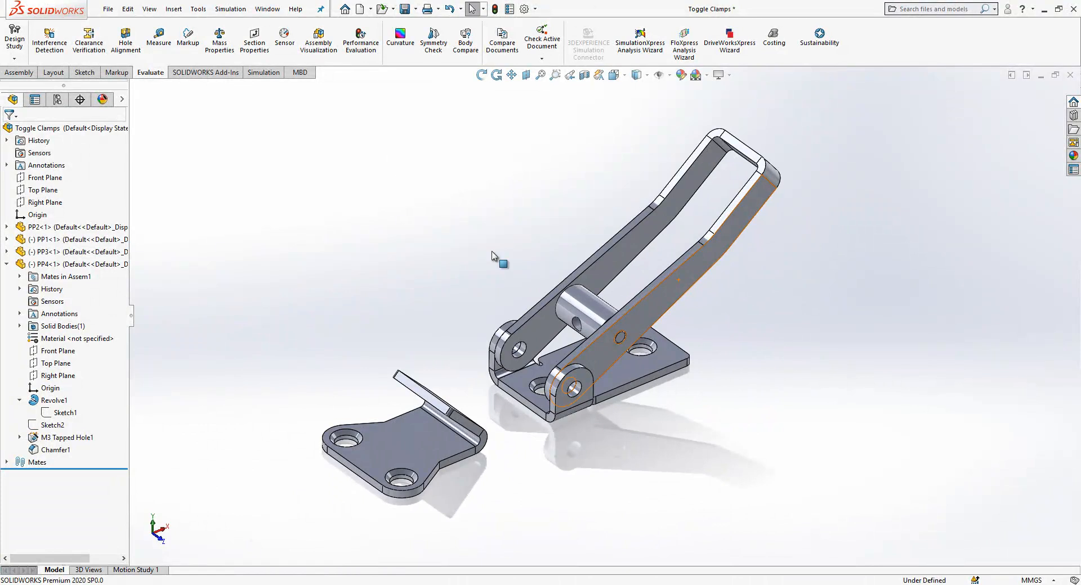
Create a new part and start a sketch on its Top Plane.
left_click(360, 10)
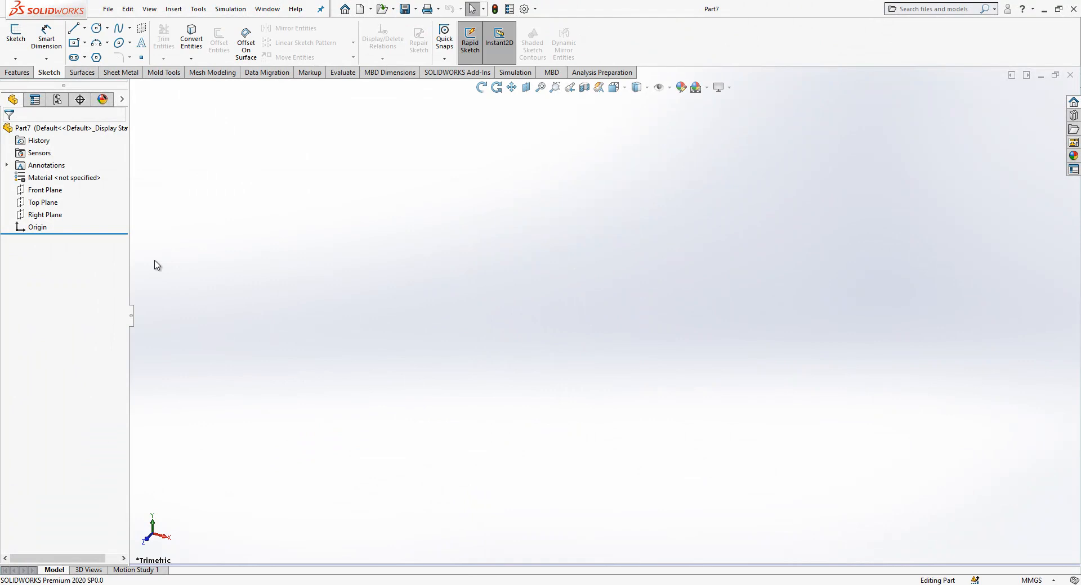
left_click(46, 202)
left_click(145, 186)
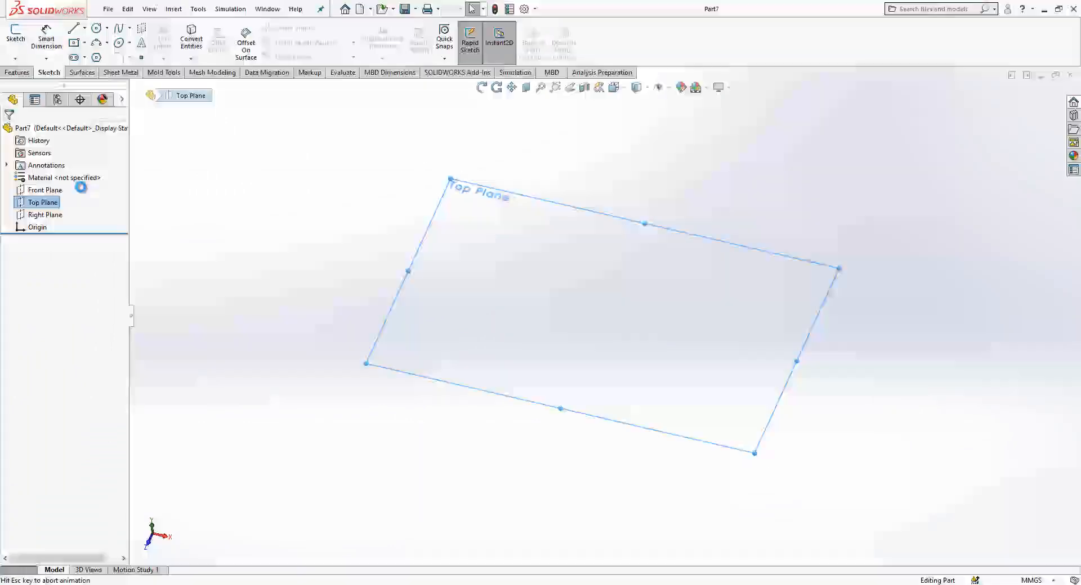
Draw an open hook outline from the origin: a straight stem, an outward slope, three sides of a rectangle and a short slope back, about 155 mm long overall.
left_click(74, 28)
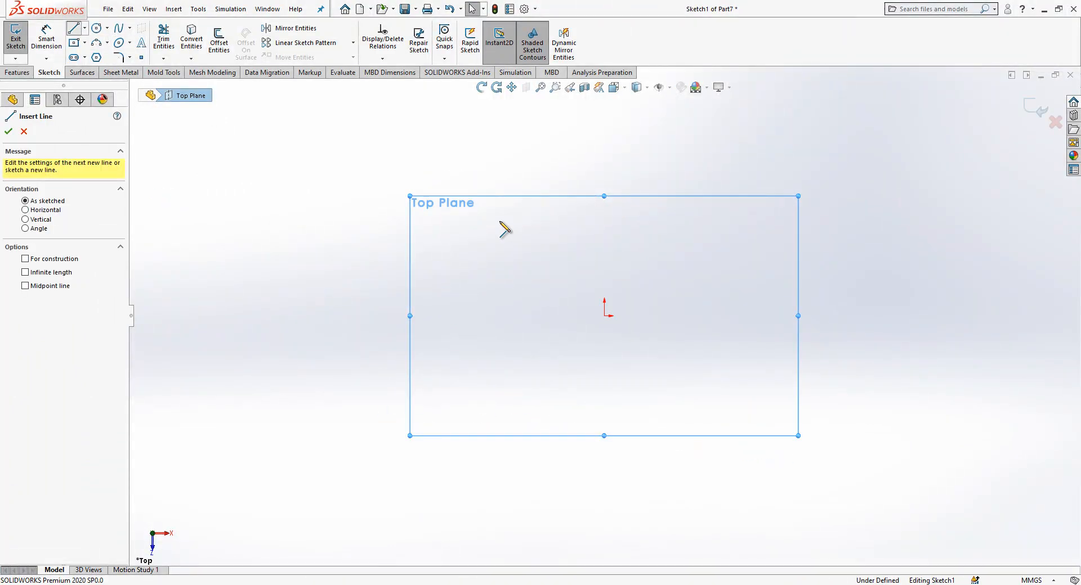
left_click(604, 316)
left_click(439, 316)
left_click(371, 272)
left_click(268, 272)
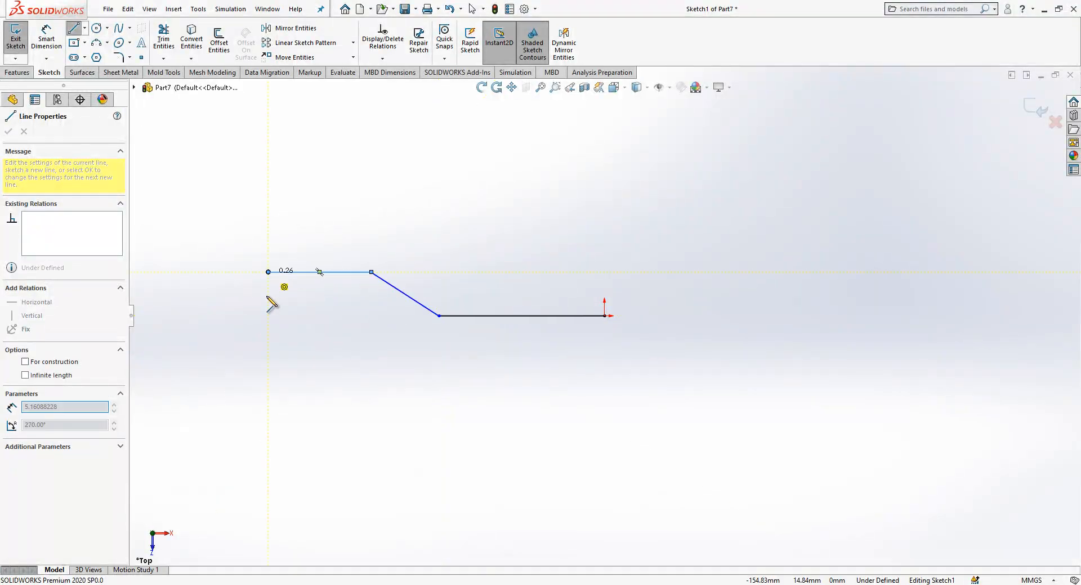
left_click(268, 423)
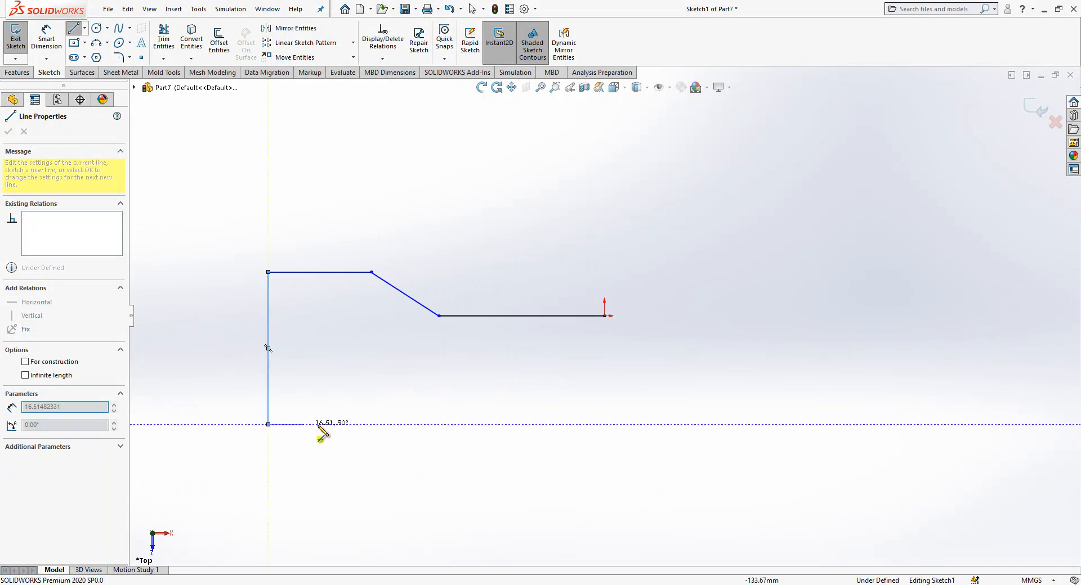
left_click(359, 424)
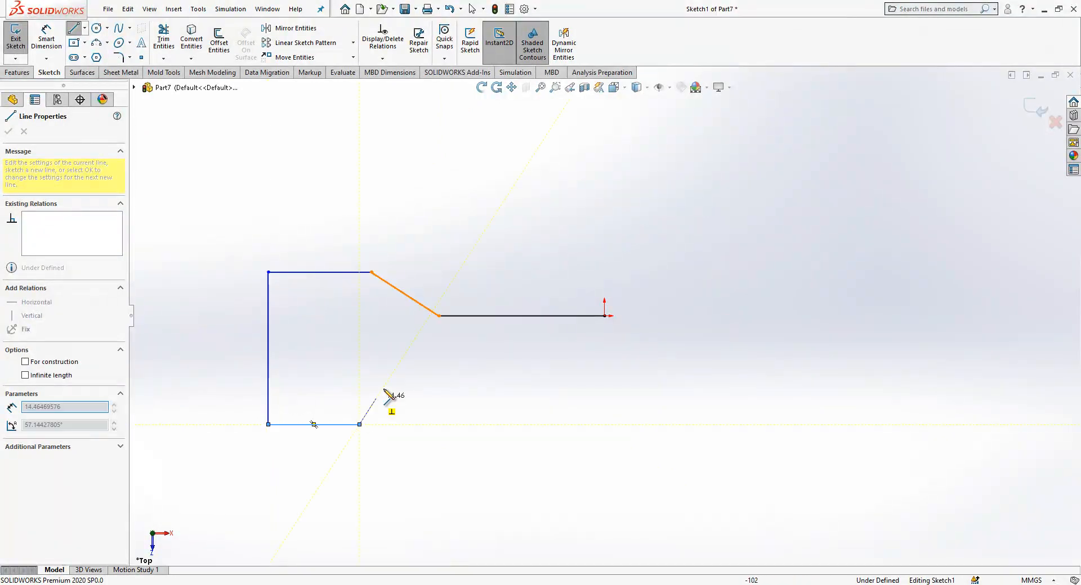
left_click(397, 353)
key("Escape")
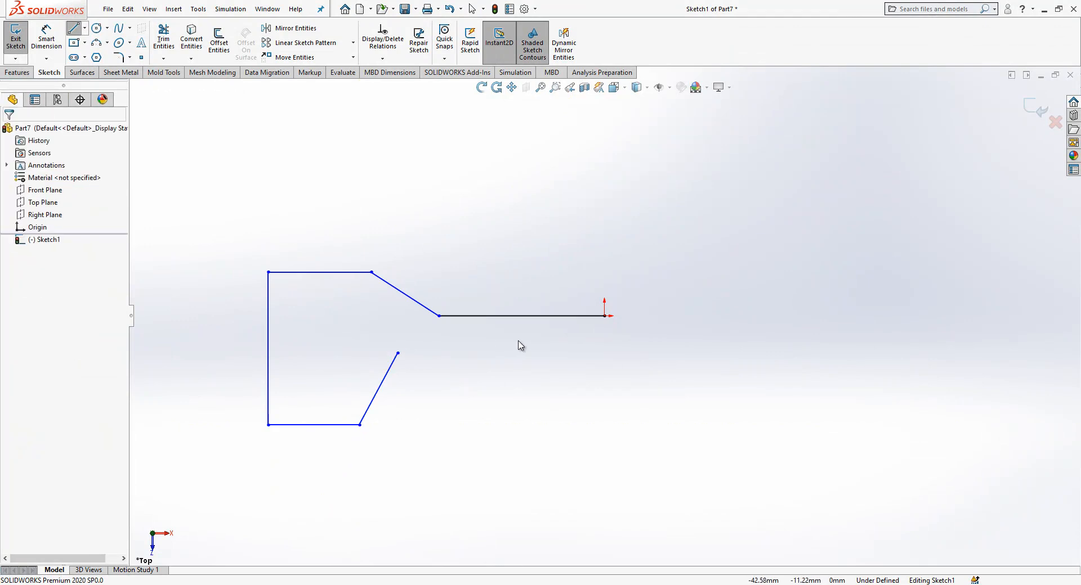
Draw a construction line from the origin to the midpoint of the hook's vertical end line and make it horizontal.
key("l")
left_click(604, 316)
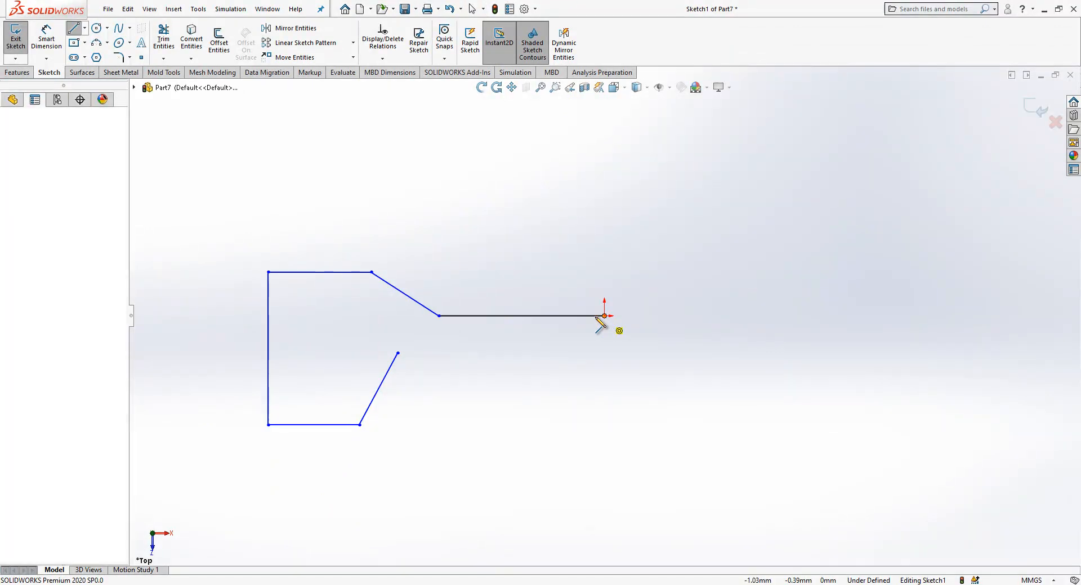
left_click(268, 348)
key("Escape")
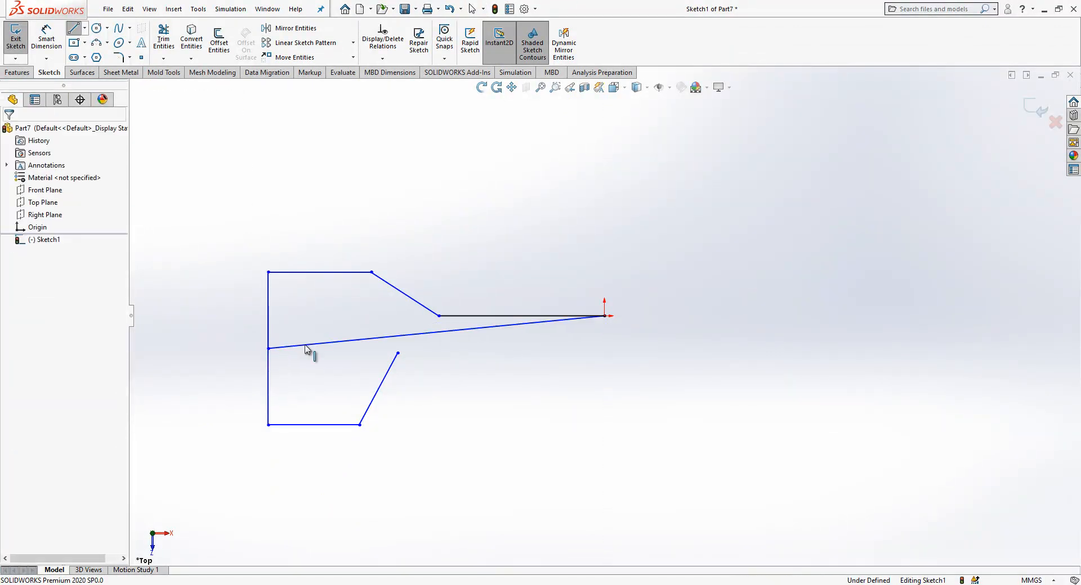
left_click(309, 345)
left_click(360, 318)
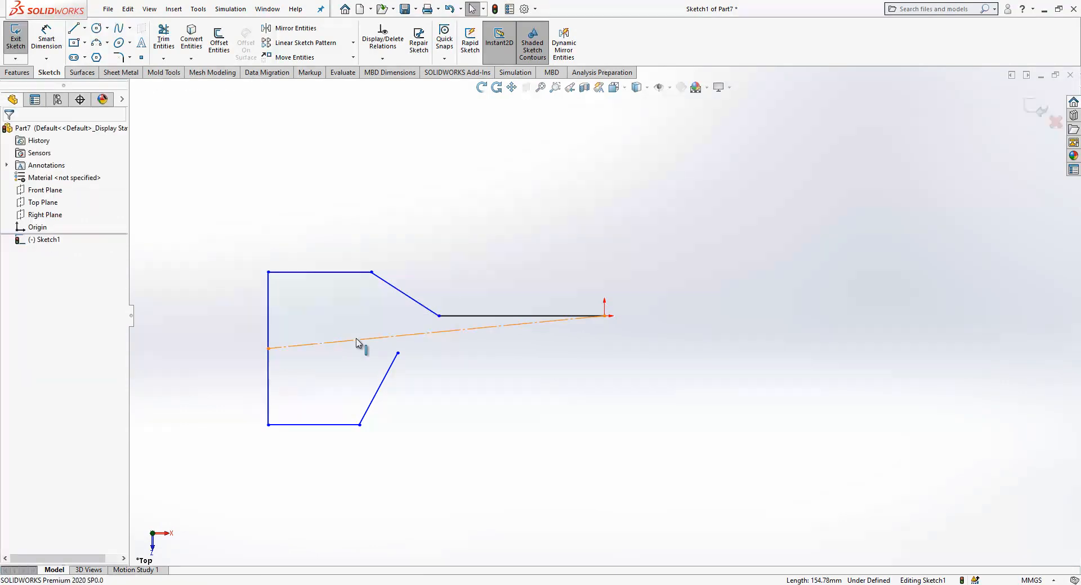
left_click(358, 340)
left_click(388, 293)
left_click(446, 375)
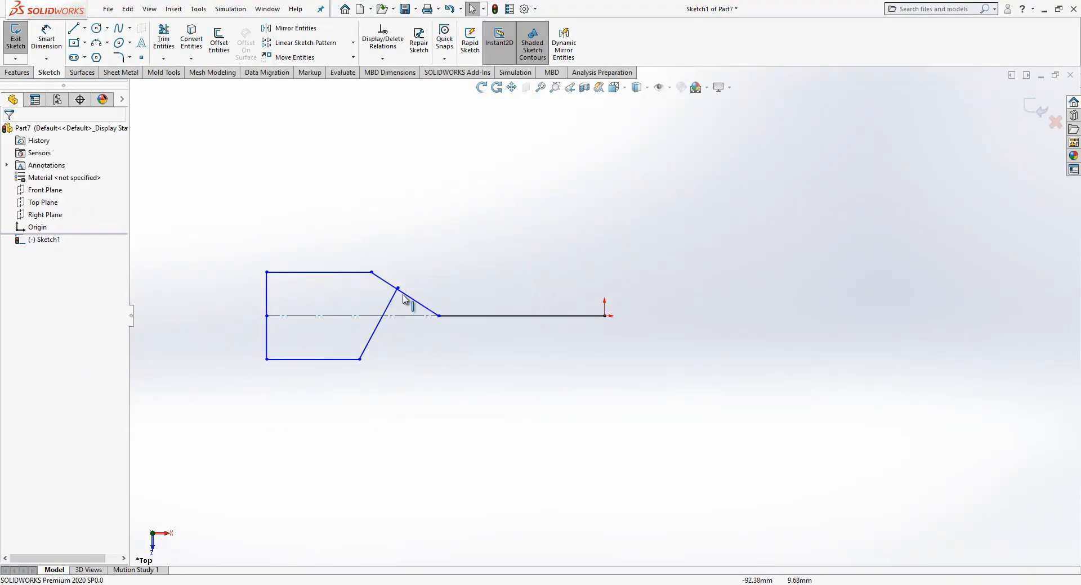
Move the open end of the hook's lower sloped line onto the horizontal construction line.
mouse_move(390, 316)
left_mouse_down()
mouse_move(389, 348)
mouse_move(398, 316)
left_mouse_up()
scroll(427, 350, "up", 1)
scroll(484, 313, "down", 1)
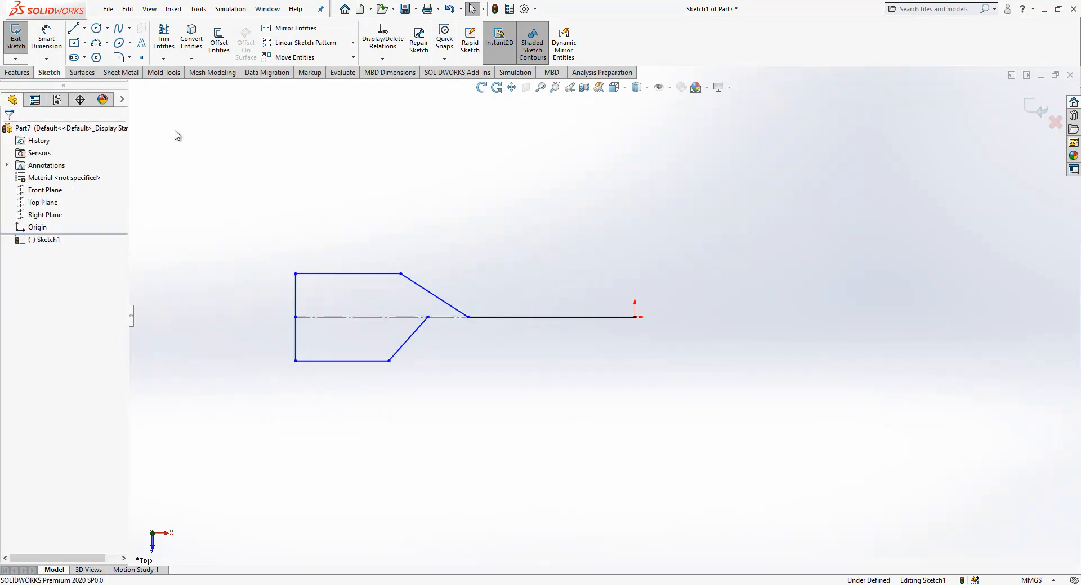
Dimension the hook's overall length from the origin at 45 mm and its vertical end line at 19 mm.
left_click(57, 37)
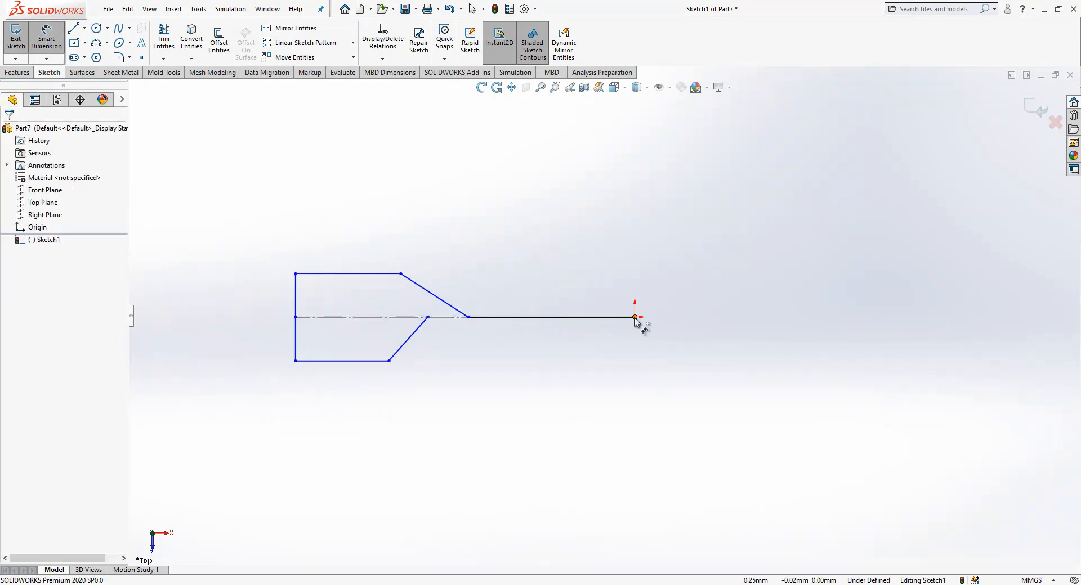
left_click(296, 316)
left_click(297, 307)
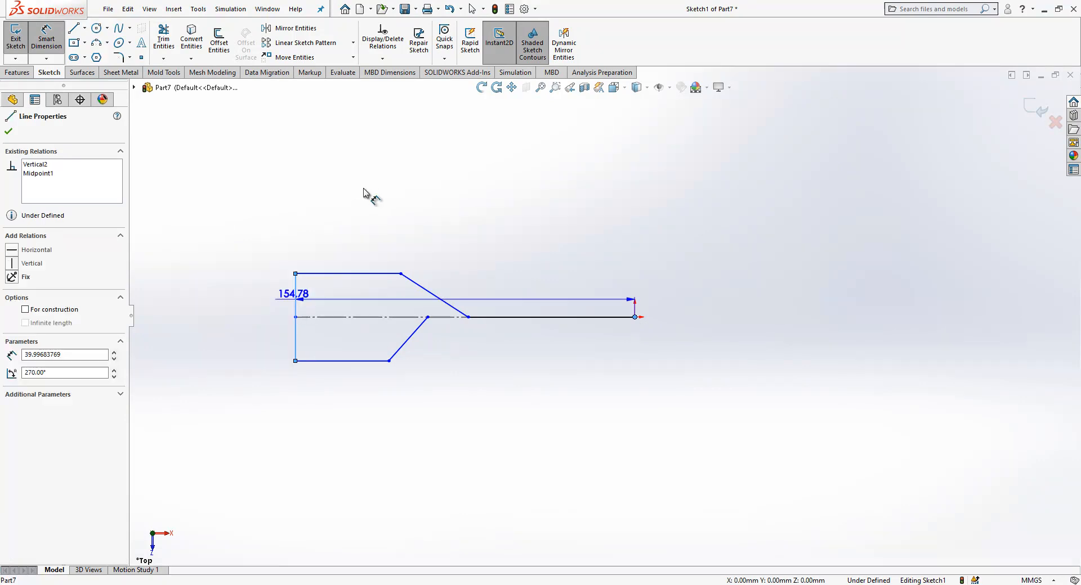
left_click(363, 191)
type("45")
key("Return")
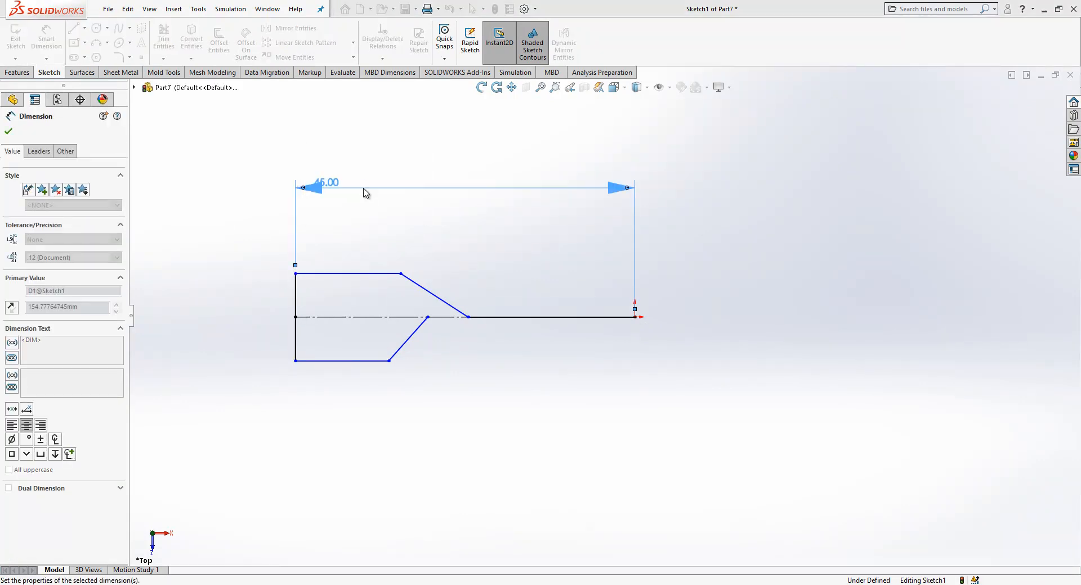
left_click(296, 308)
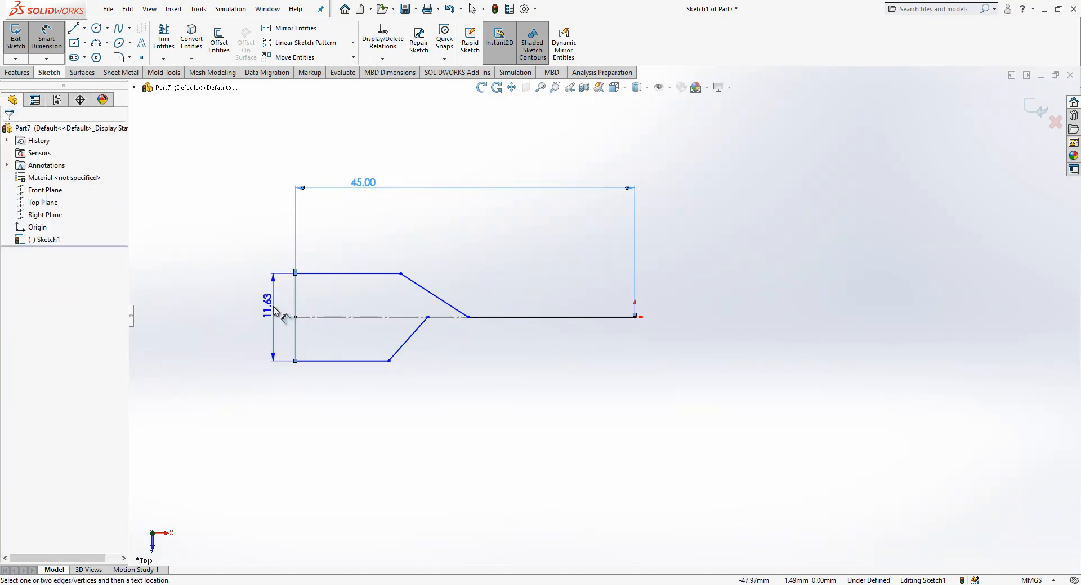
left_click(274, 314)
key("Return")
type("19")
key("Return")
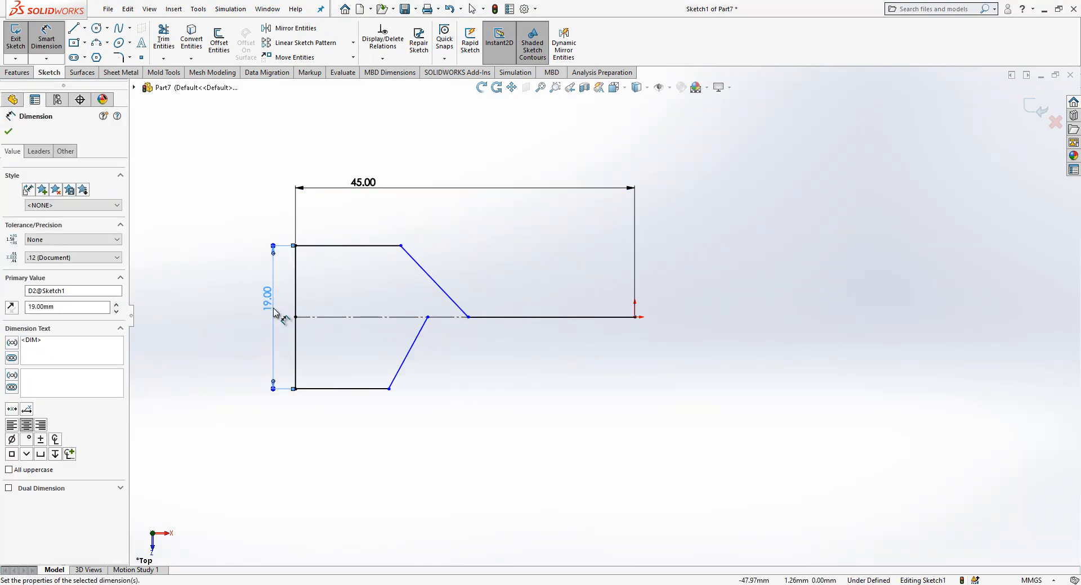
Dimension the upper horizontal line at 12 mm and the horizontal span of the adjoining sloped line at 8 mm.
left_click(355, 247)
left_click(357, 233)
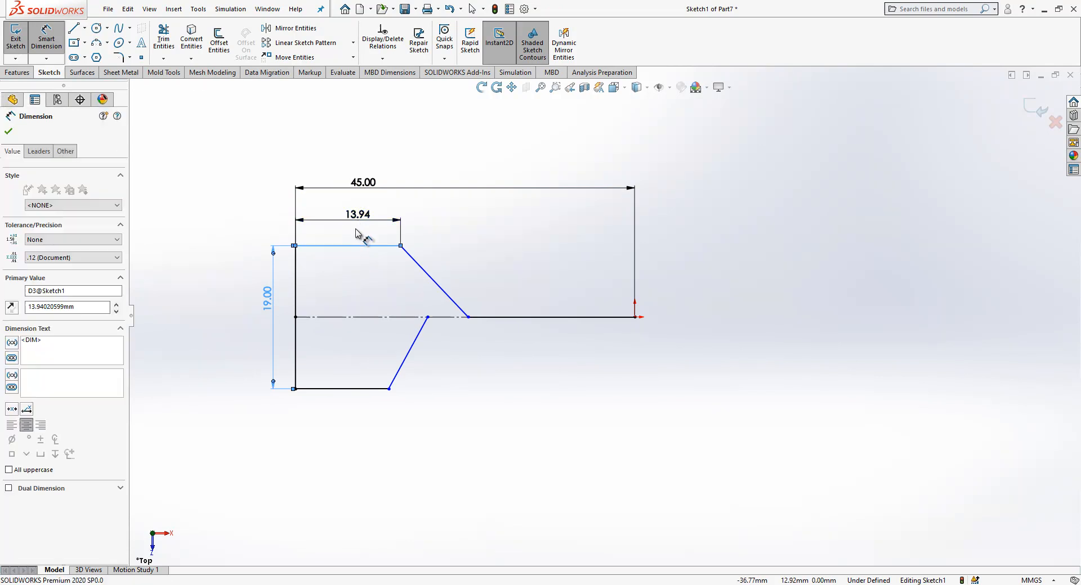
type("12")
key("Return")
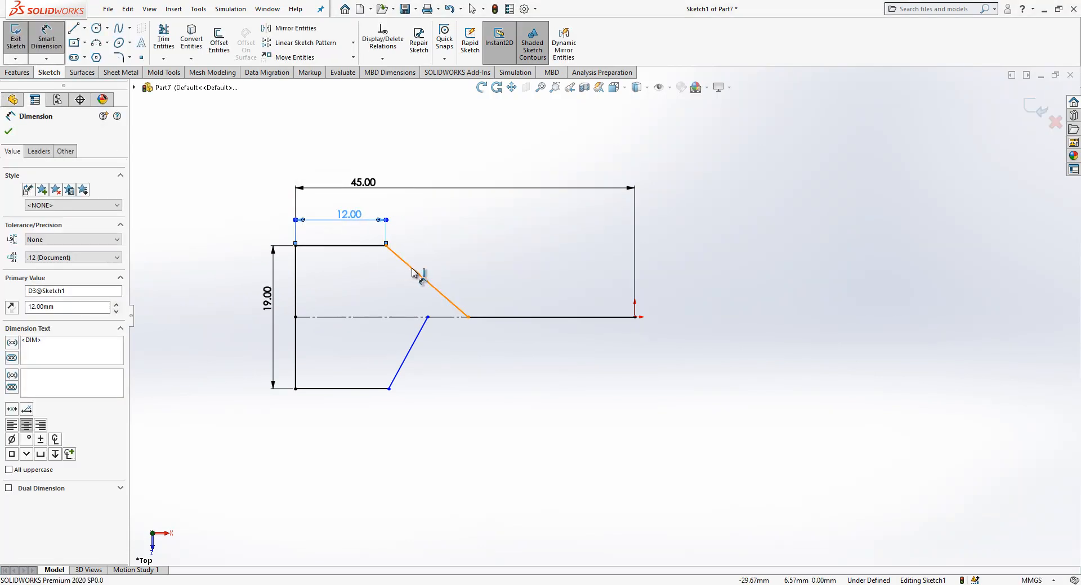
left_click(417, 275)
left_click(433, 226)
type("8")
key("Return")
Set the angle between the construction line and the lower sloped line to 60 degrees.
left_click(404, 318)
left_click(405, 363)
left_click(392, 358)
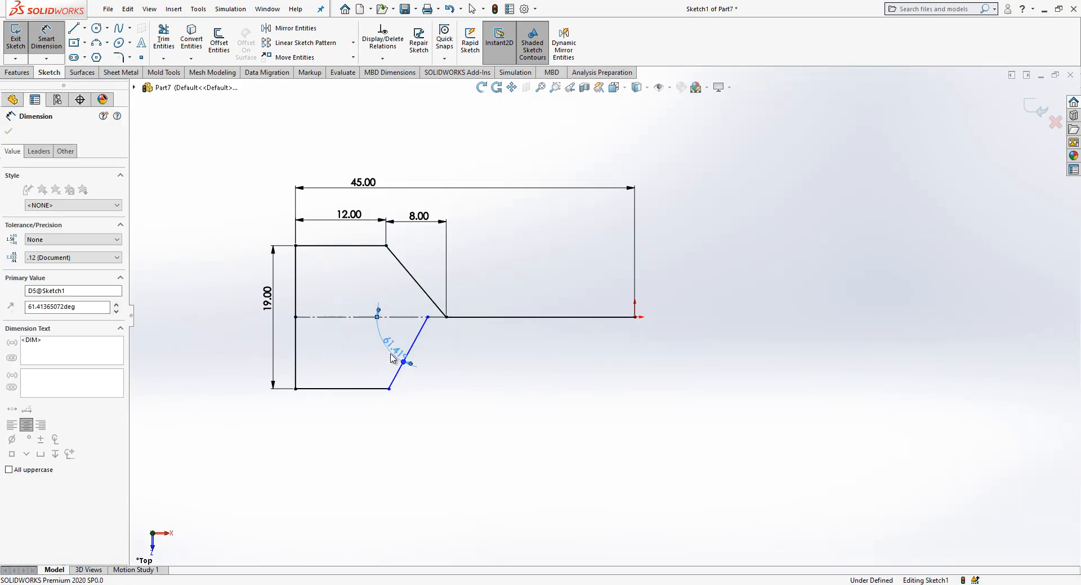
type("60")
key("Return")
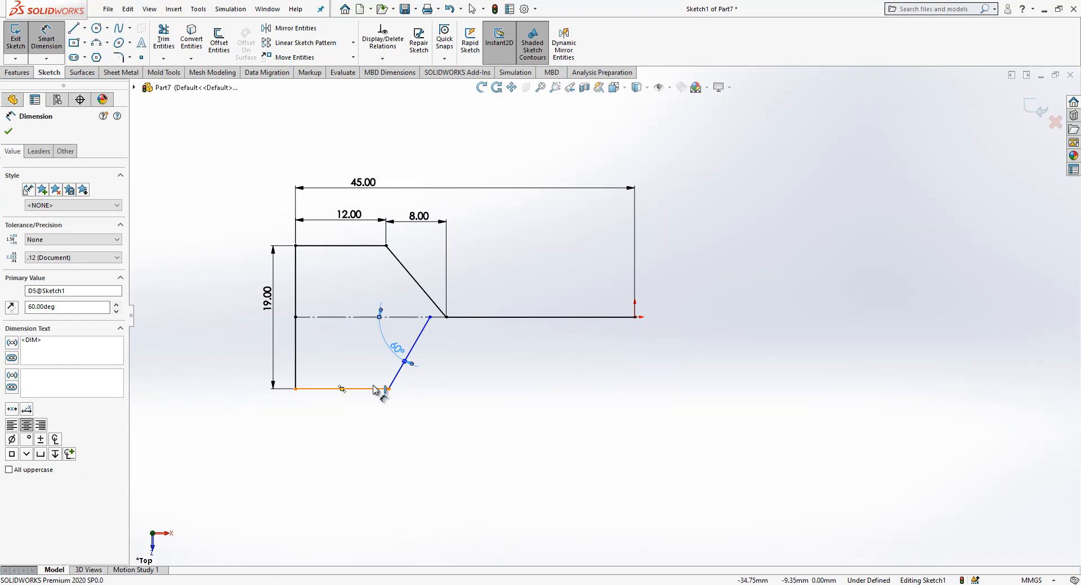
left_click(374, 388)
key("Escape")
key("Escape")
Add an Equal relation between the hook's upper and lower horizontal lines.
left_click(368, 247)
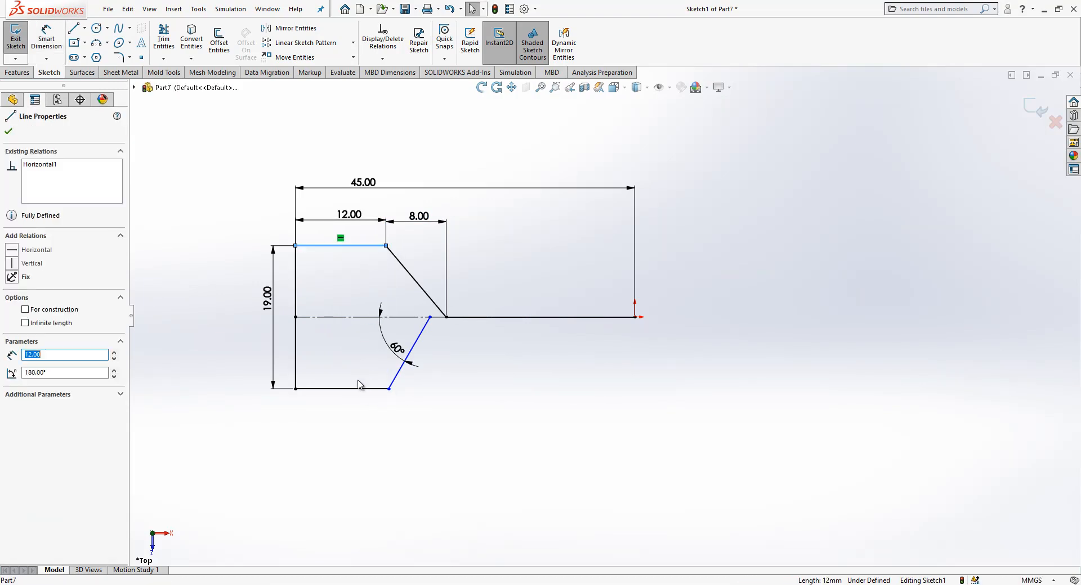
left_click(361, 391, "ctrl")
left_click(38, 383)
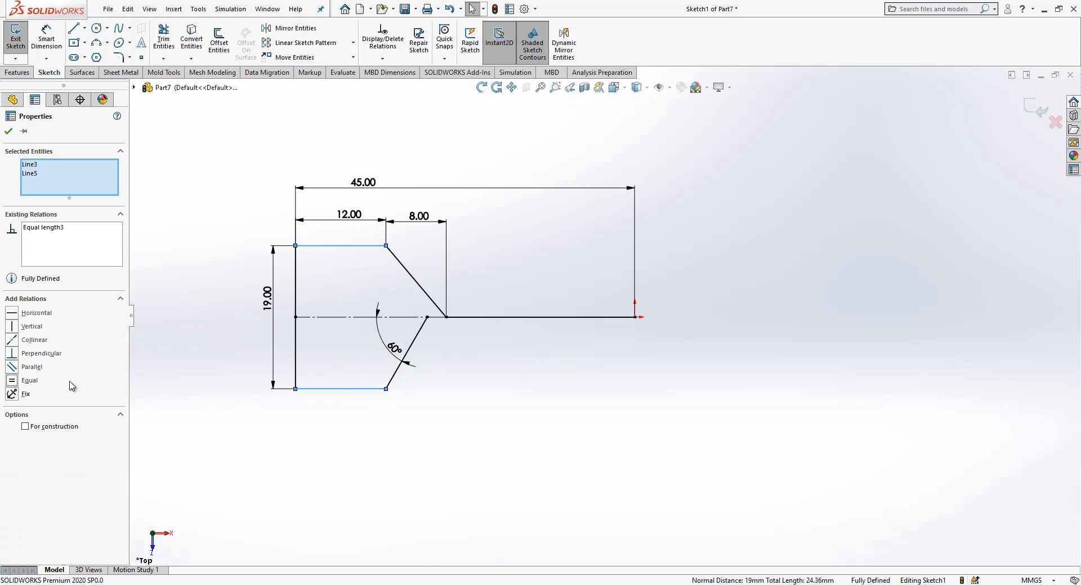
left_click(442, 436)
key("l")
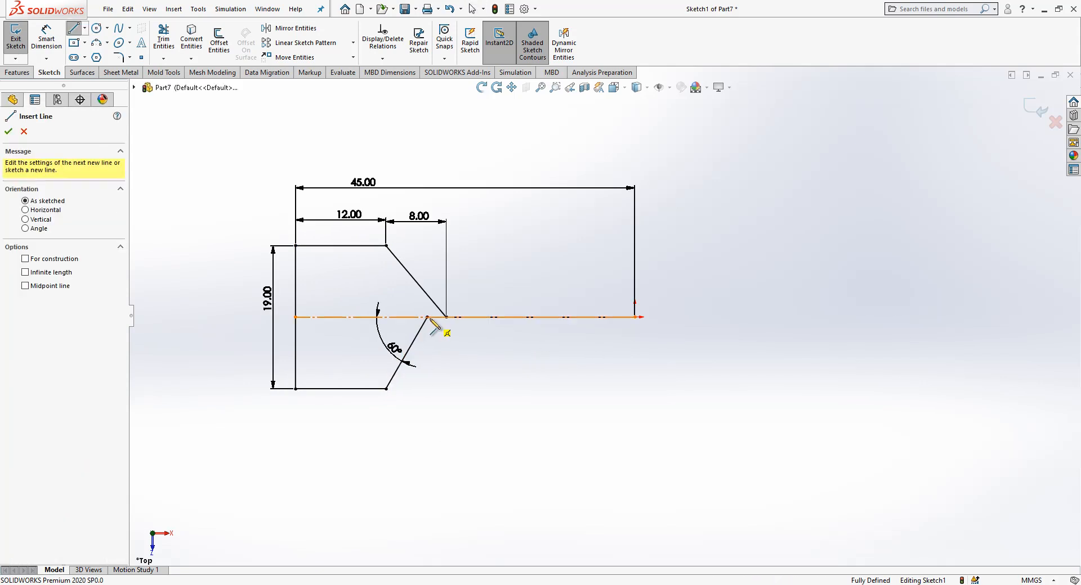
left_click(446, 317)
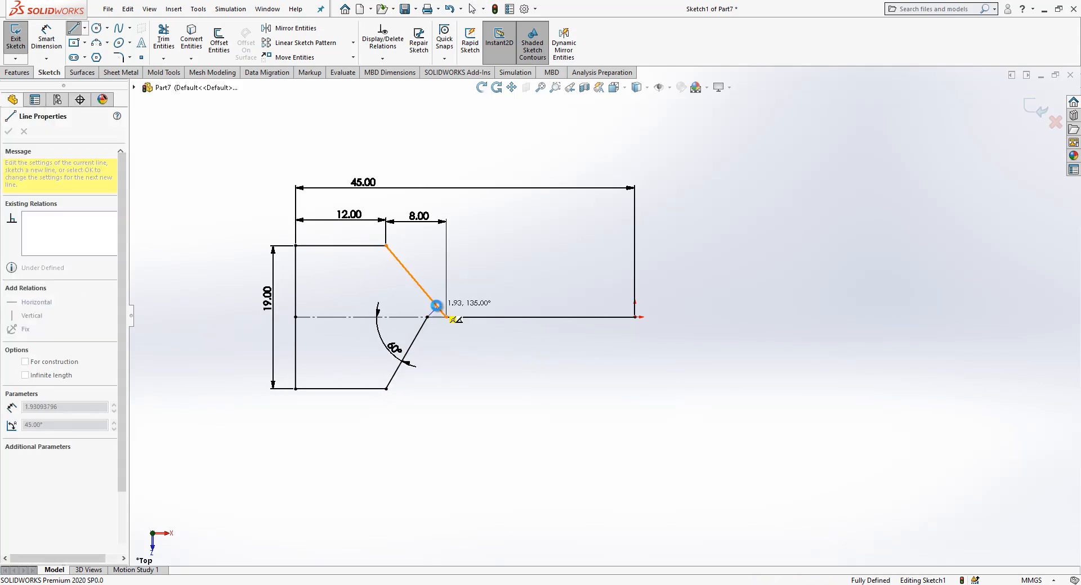
key("Escape")
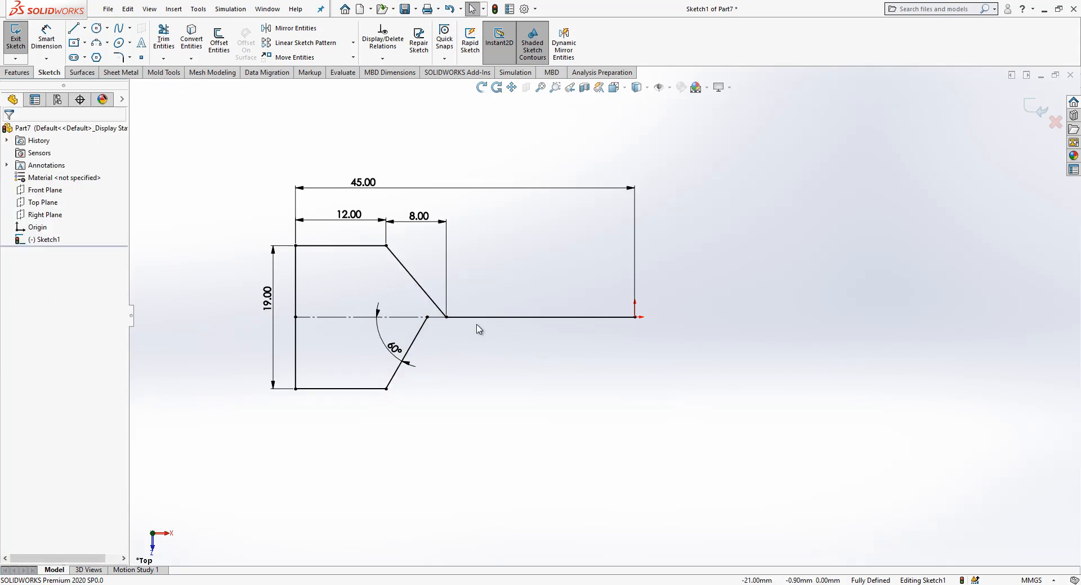
Round both corners of the hook's vertical end line with 2 mm sketch fillets.
left_click(120, 61)
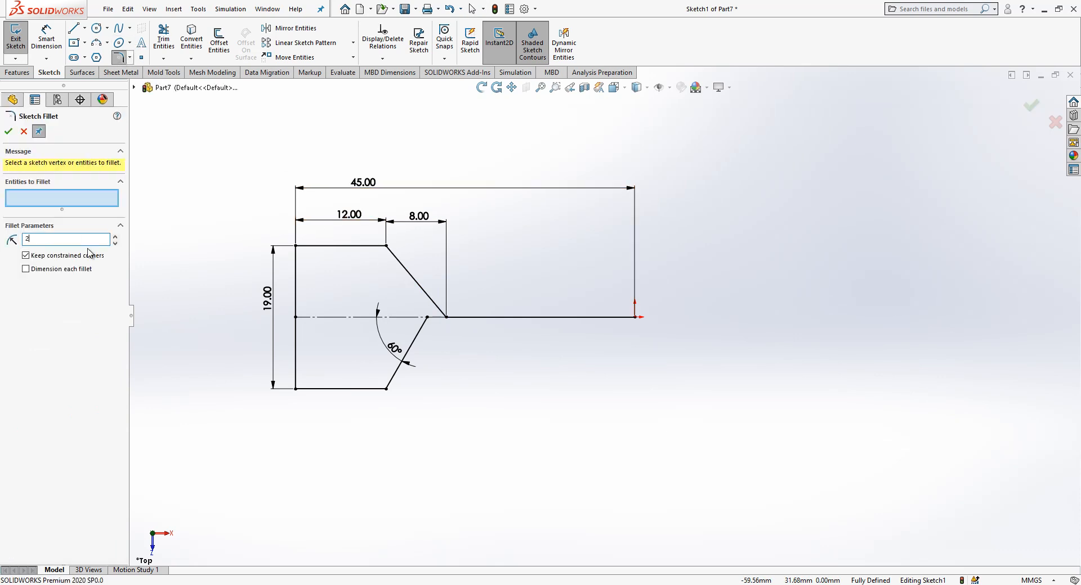
type("2")
left_click(308, 246)
left_click(296, 260)
left_click(568, 307)
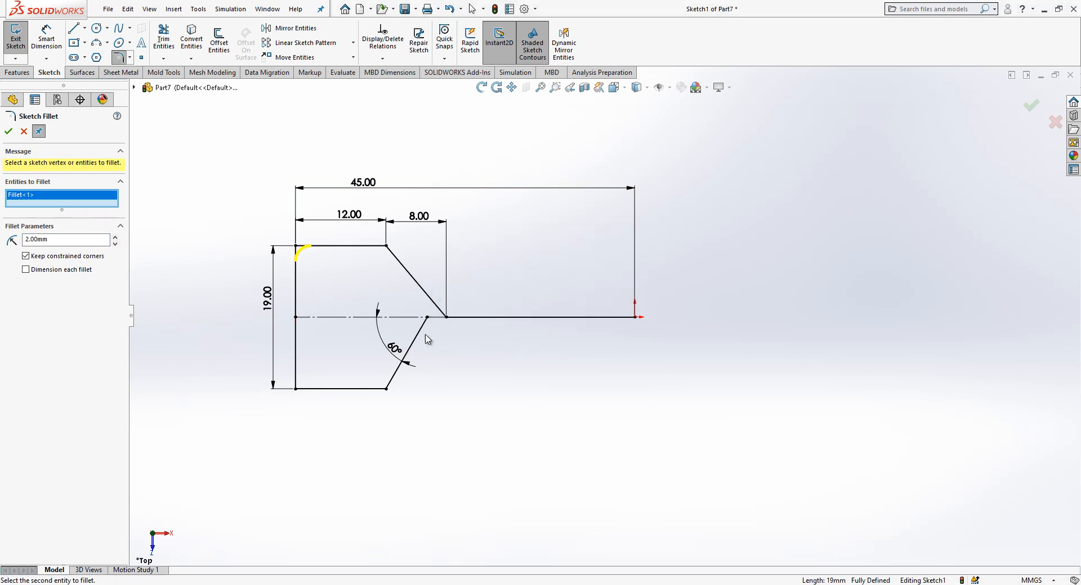
left_click(326, 389)
left_click(296, 378)
left_click(561, 307)
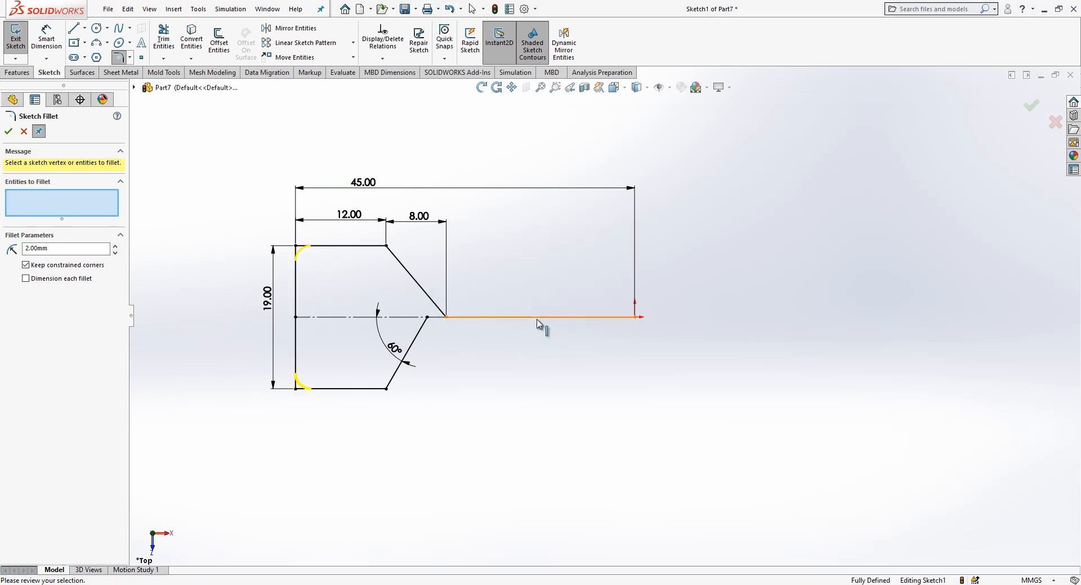
right_click(377, 280)
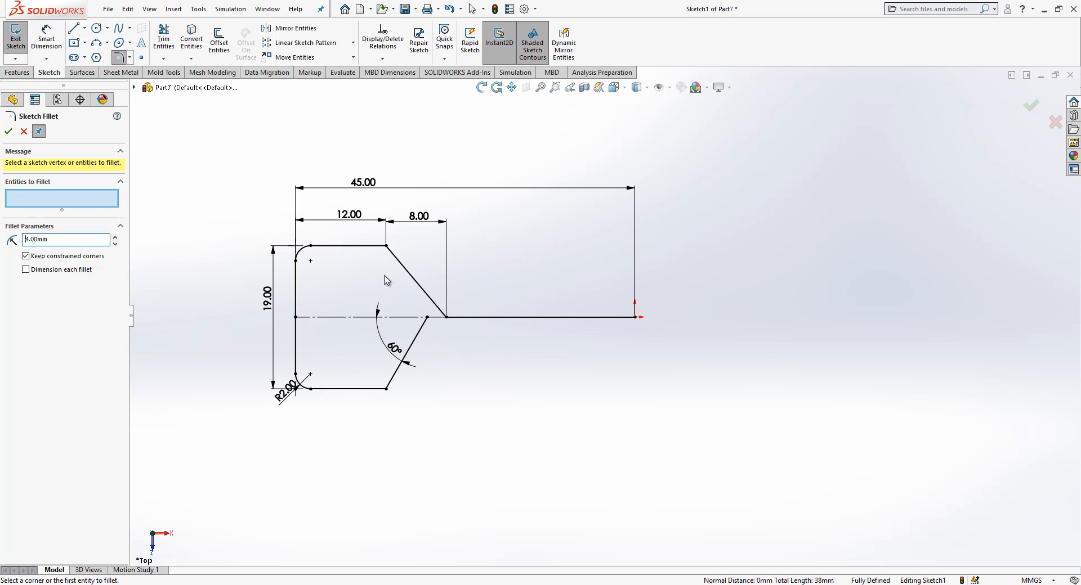
Round the hook's remaining two upper and lower bends and the bend into the straight rod with 4 mm sketch fillets, finishing the sketch.
left_click(402, 266)
left_click(373, 246)
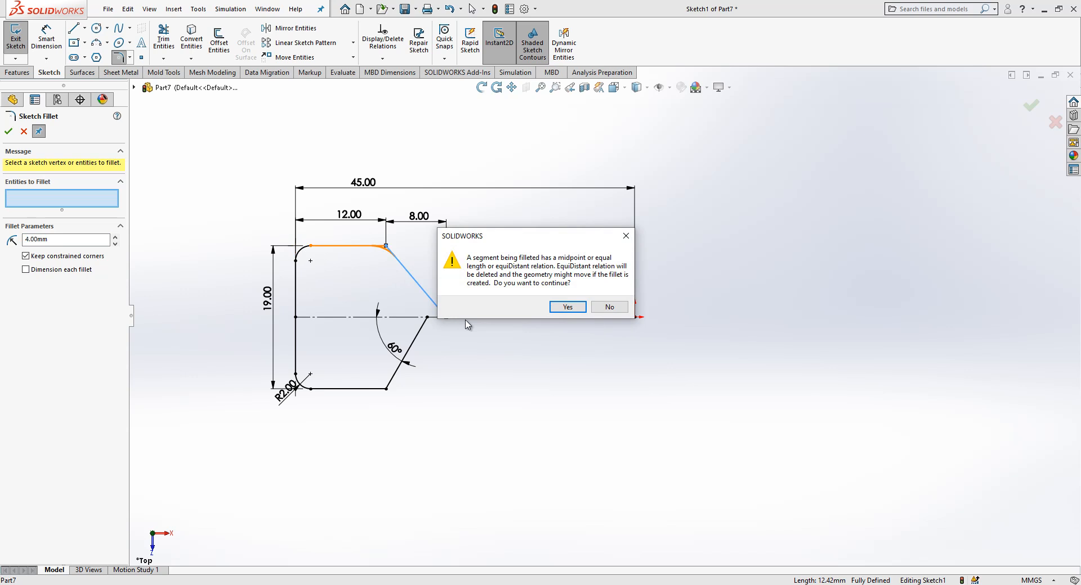
left_click(568, 307)
left_click(465, 318)
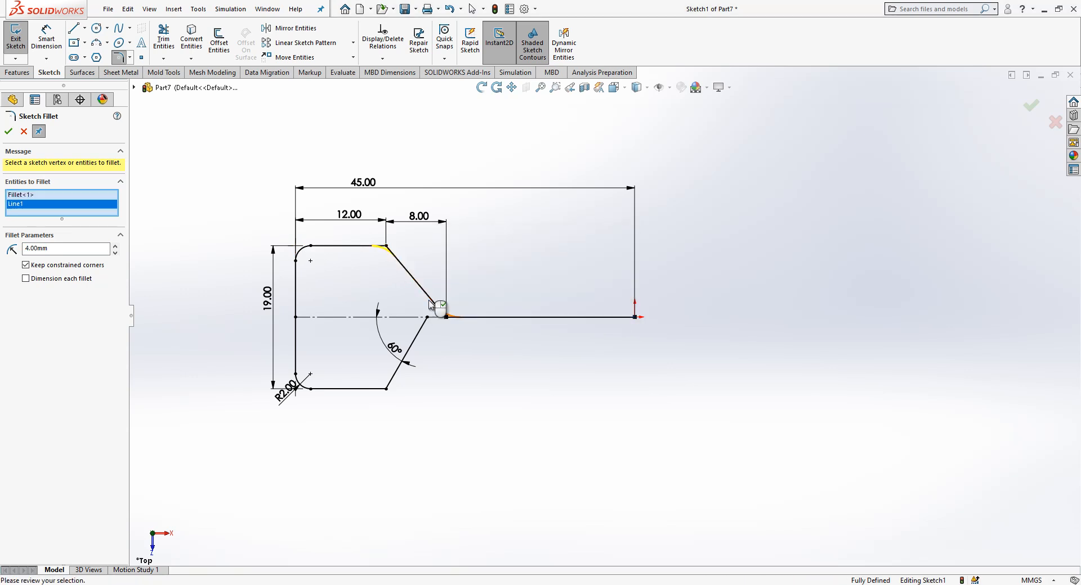
left_click(388, 387)
left_click(568, 307)
left_click(1029, 108)
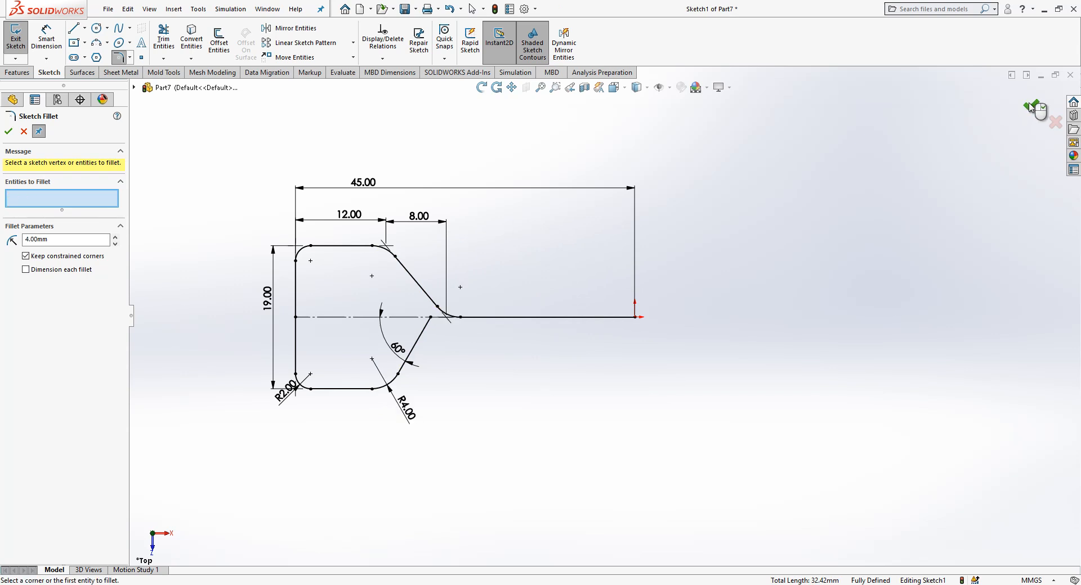
left_click(1029, 108)
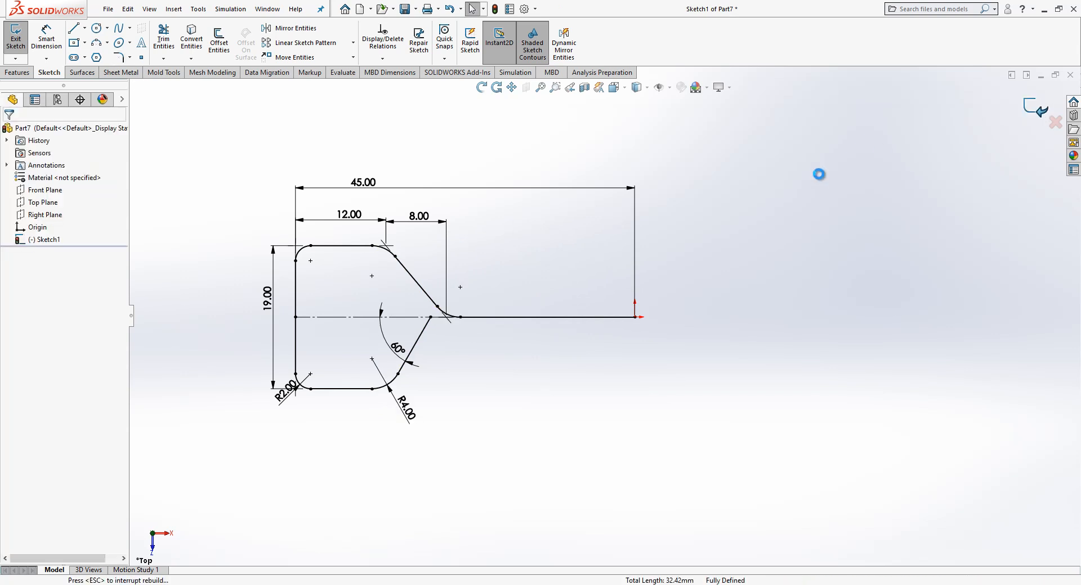
Draw a circle of about 4 mm radius centred on the origin in a new sketch on the Right Plane.
mouse_move(444, 357)
middle_mouse_down()
mouse_move(473, 231)
mouse_move(374, 231)
mouse_move(226, 207)
middle_mouse_up()
left_click(227, 207)
left_click(45, 216)
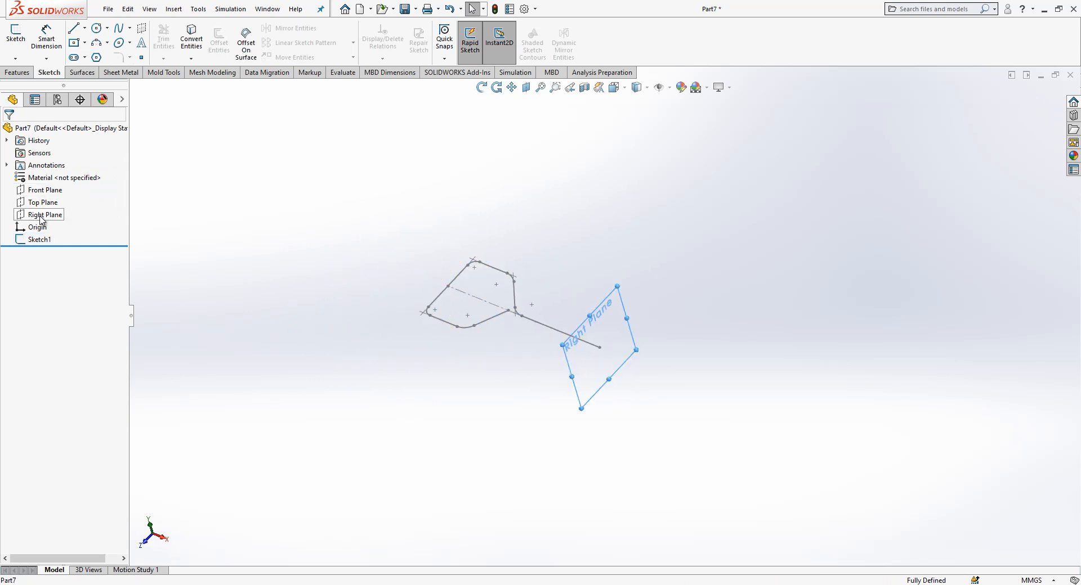
left_click(16, 33)
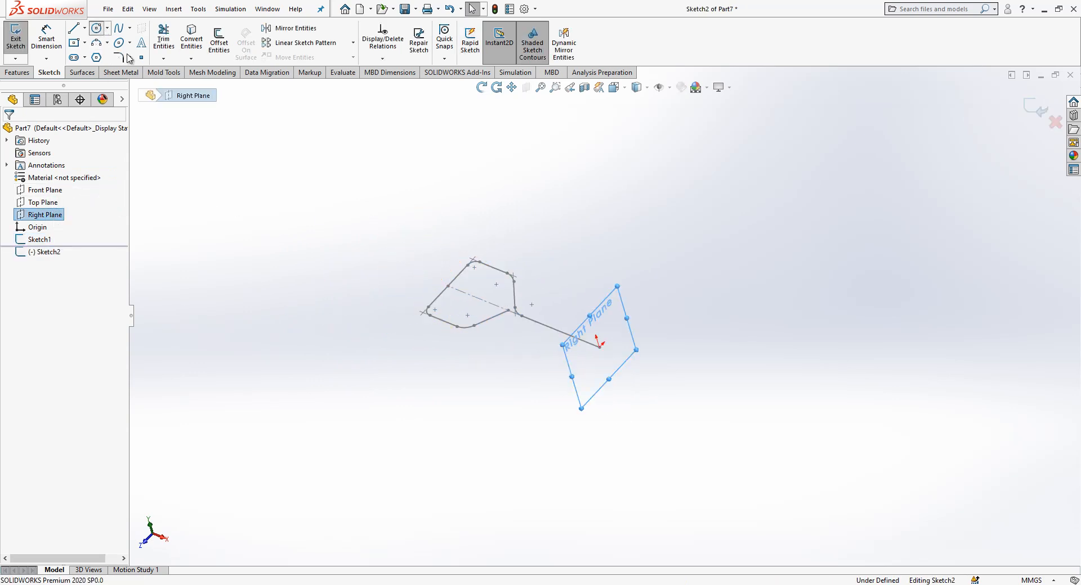
left_click(600, 347)
left_click(613, 344)
Set the circle's diameter to 3 mm and finish the profile sketch.
right_click_drag(625, 382, 619, 311)
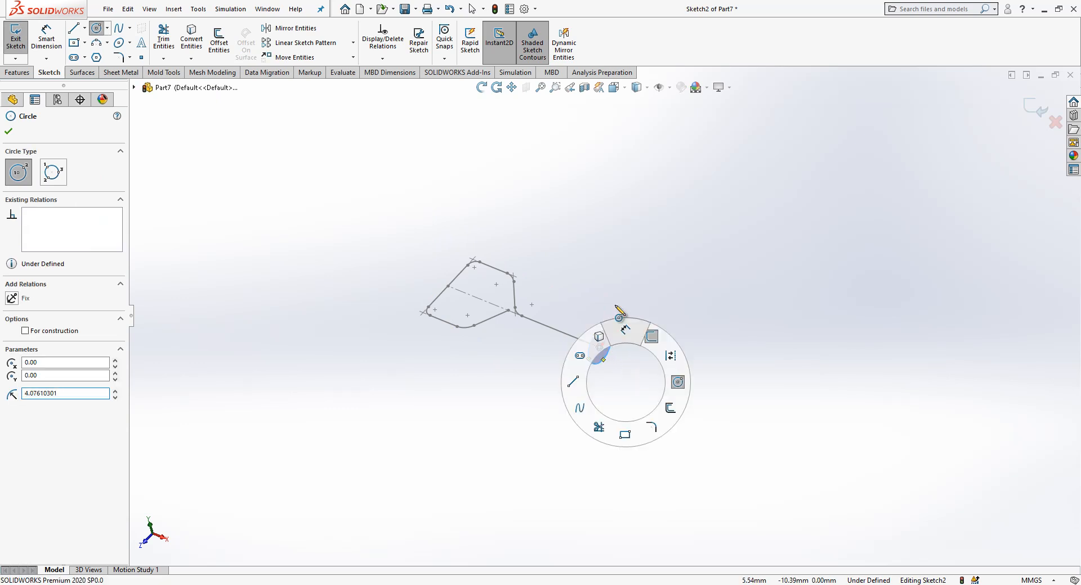
left_click(614, 347)
left_click(693, 352)
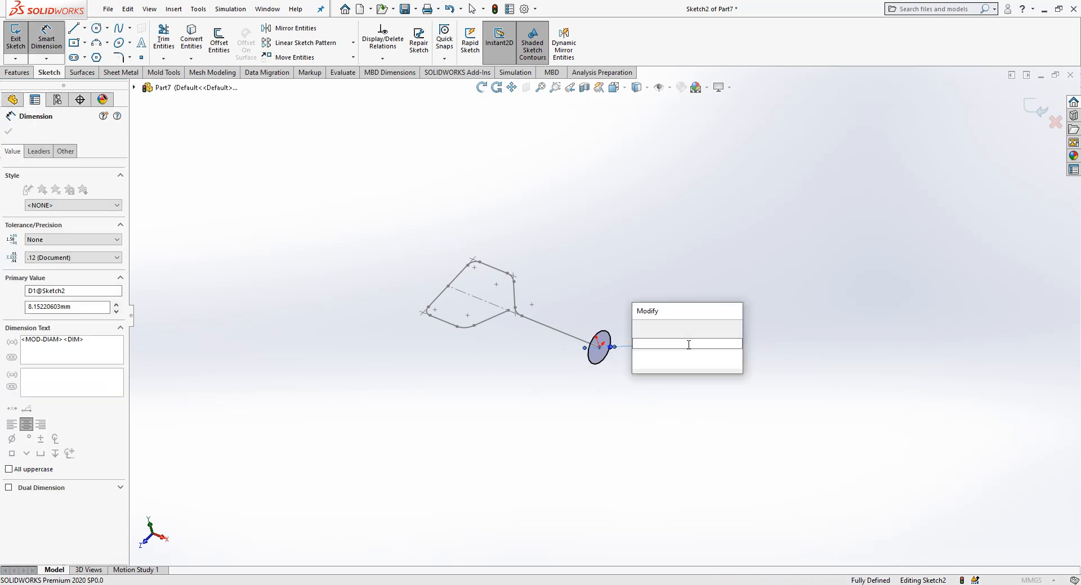
type("3")
key("Return")
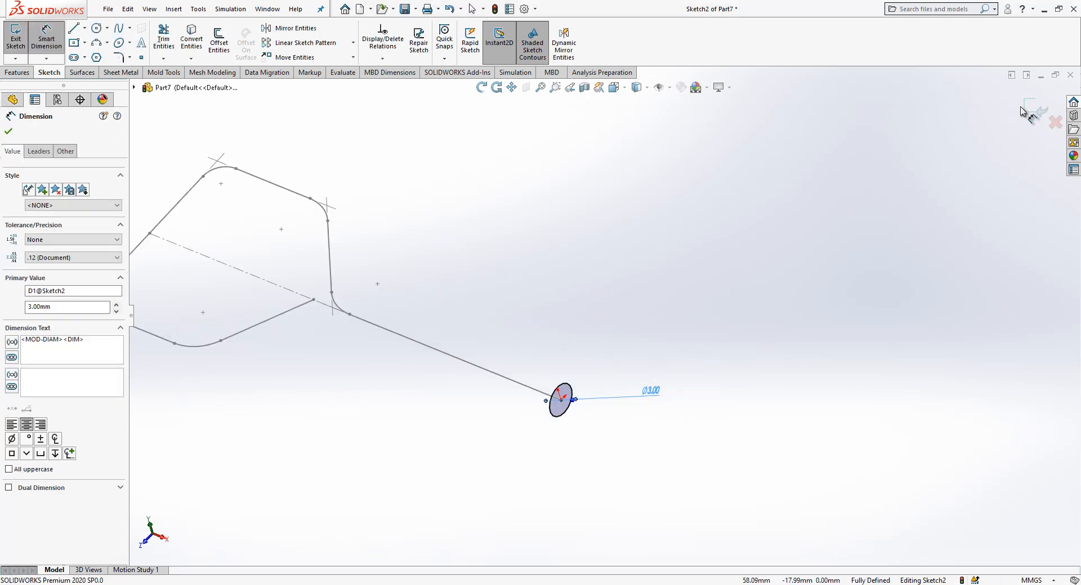
left_click(1023, 112)
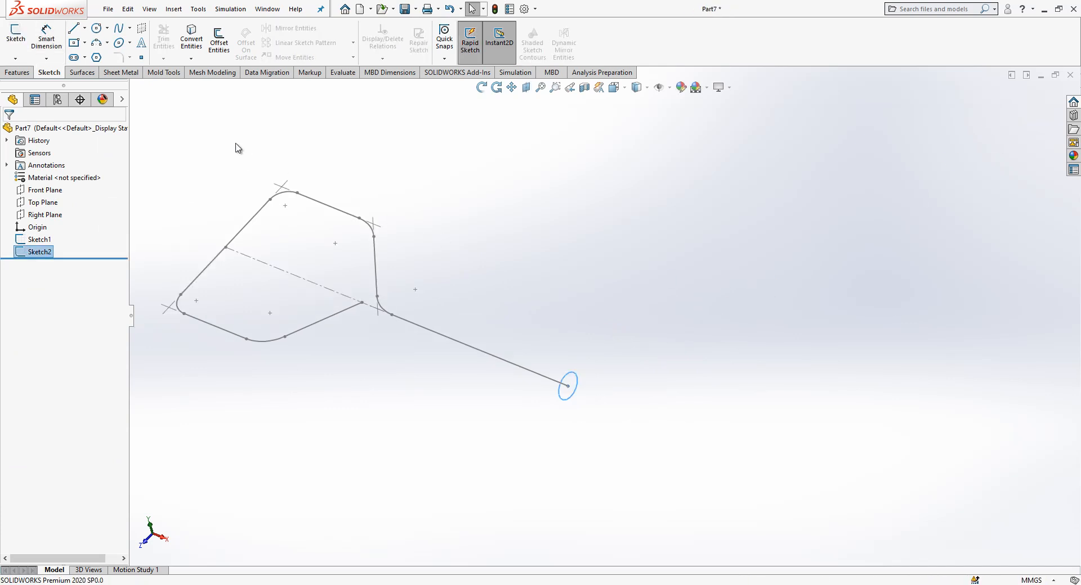
Create a swept boss from the 3 mm circle along the hook path sketch.
left_click(18, 72)
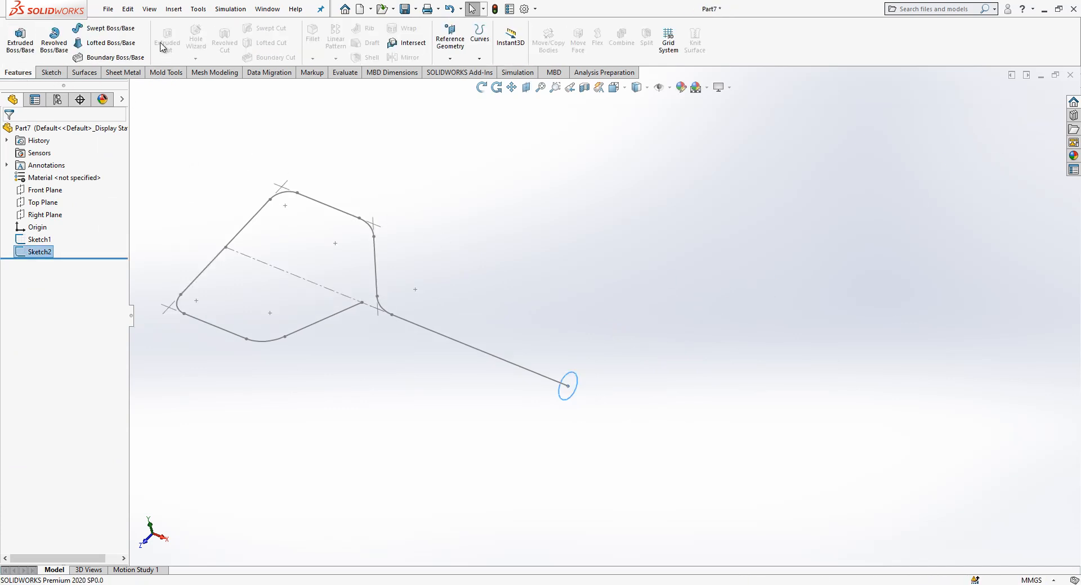
left_click(133, 29)
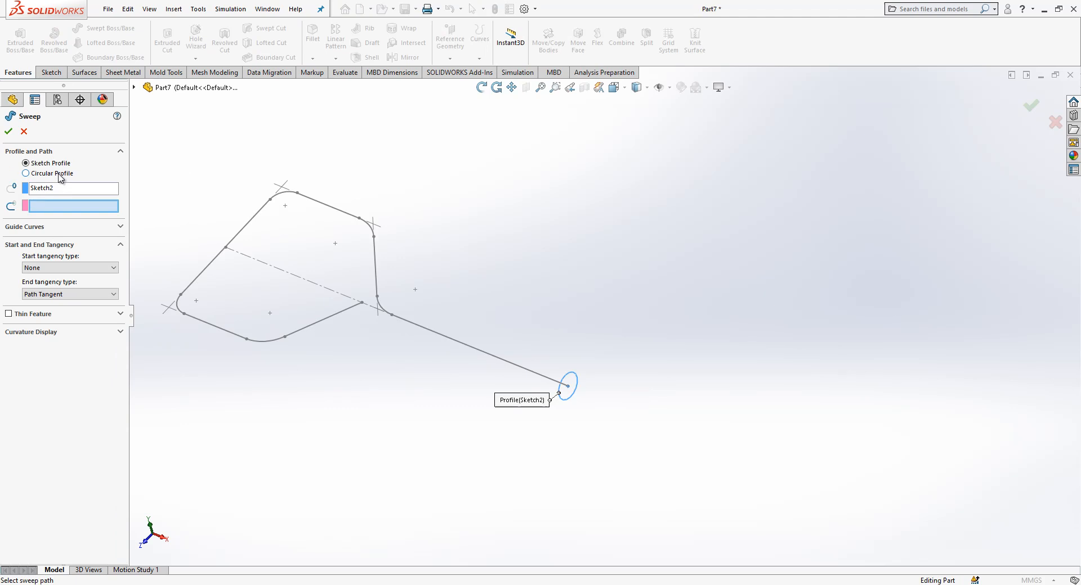
left_click(487, 355)
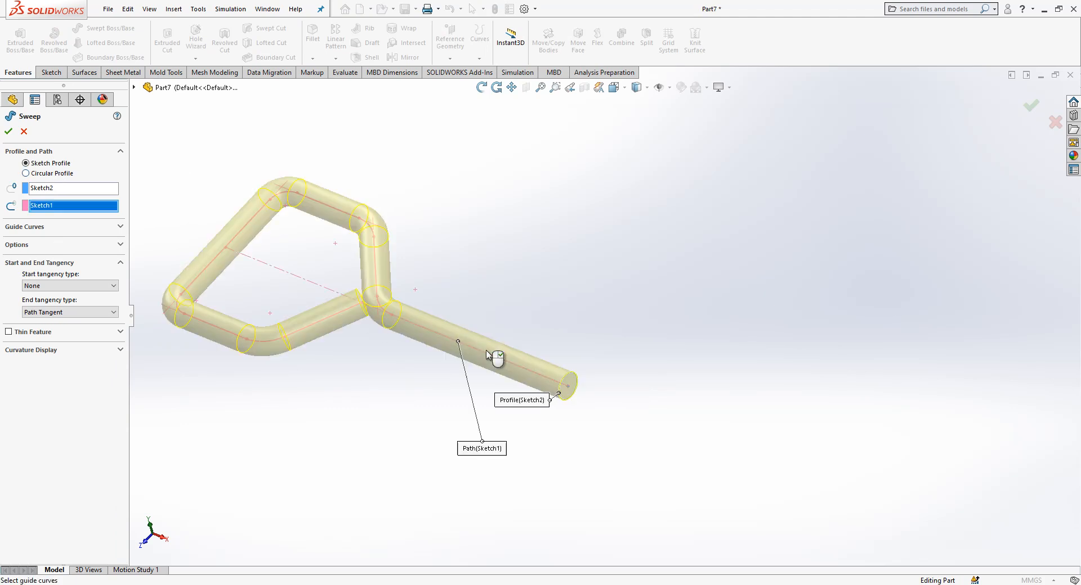
mouse_move(456, 369)
middle_mouse_down()
mouse_move(463, 355)
mouse_move(456, 424)
mouse_move(444, 410)
mouse_move(456, 389)
middle_mouse_up()
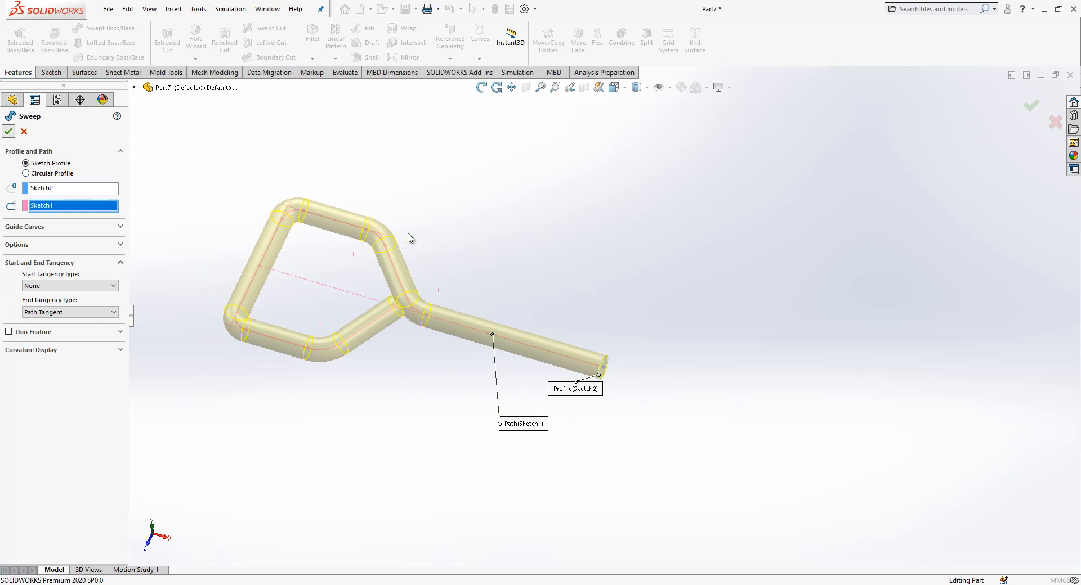
key("Return")
scroll(431, 309, "down", 10)
scroll(444, 349, "up", 10)
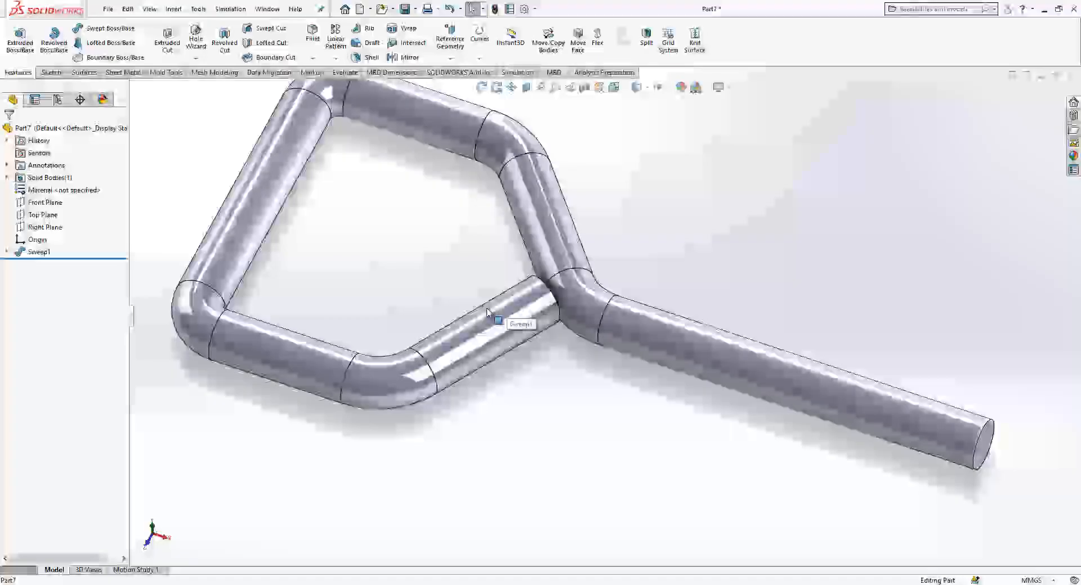
Edit the sweep's path sketch to set the lower sloped line's angle to 65 degrees, and rebuild the part.
left_click(7, 252)
left_click(51, 276)
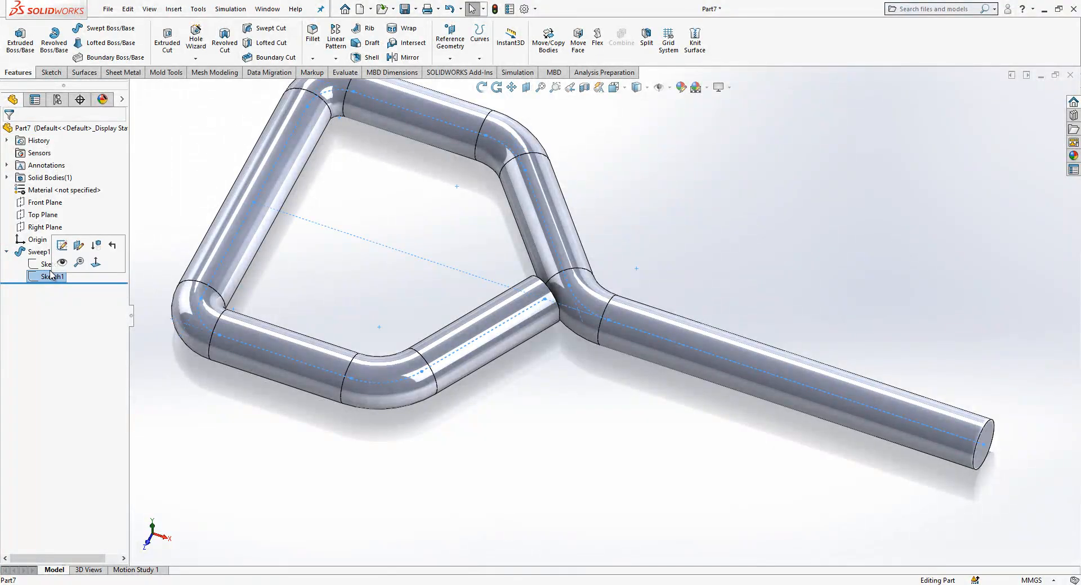
left_click(62, 250)
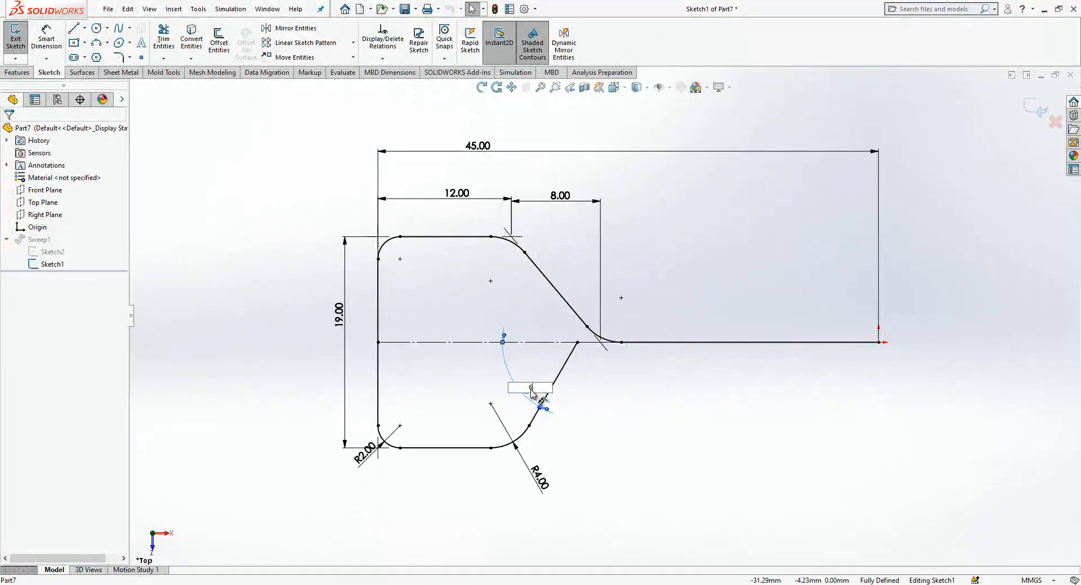
key("Return")
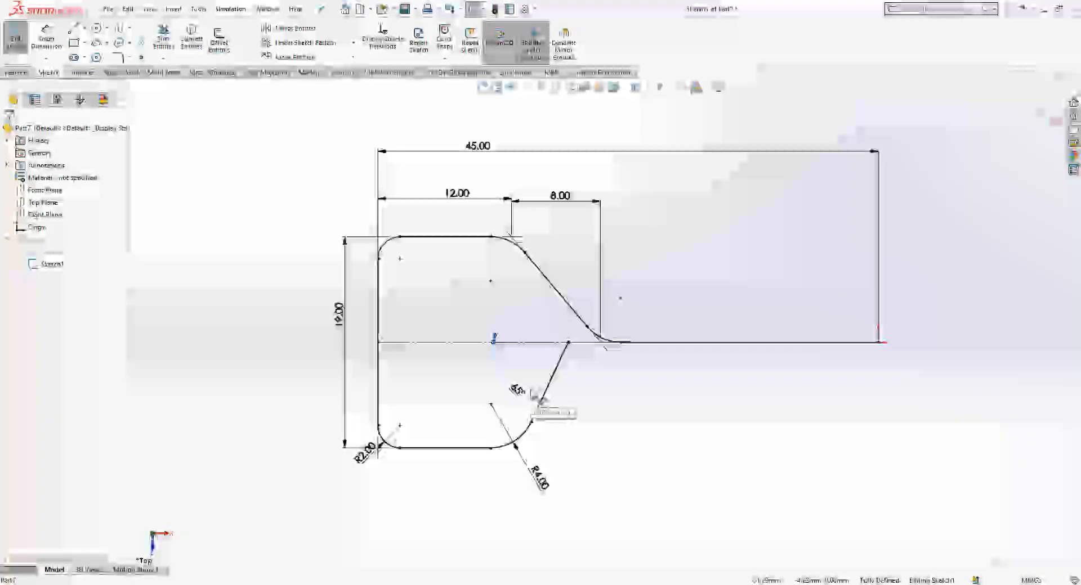
left_click(1030, 110)
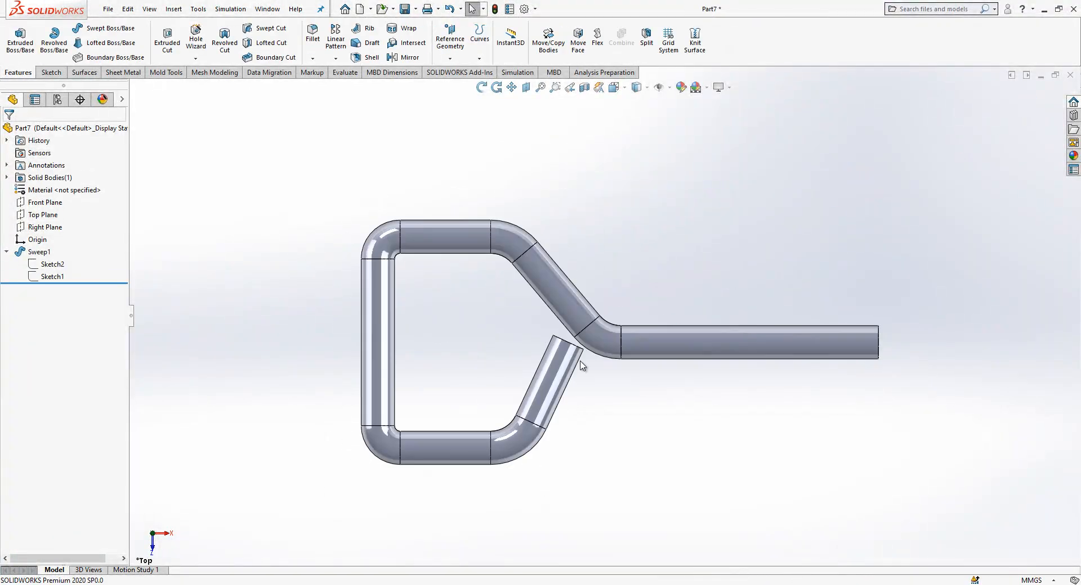
Round the circular edge at the hook's free end with a 1.5 mm fillet.
left_click(578, 350)
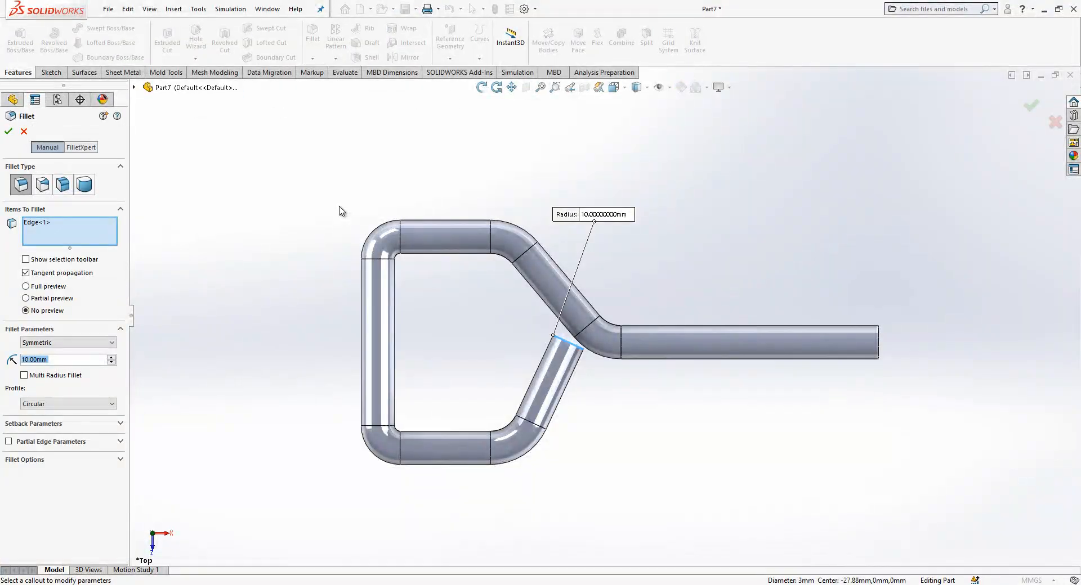
type("1.5")
key("Return")
key("Return")
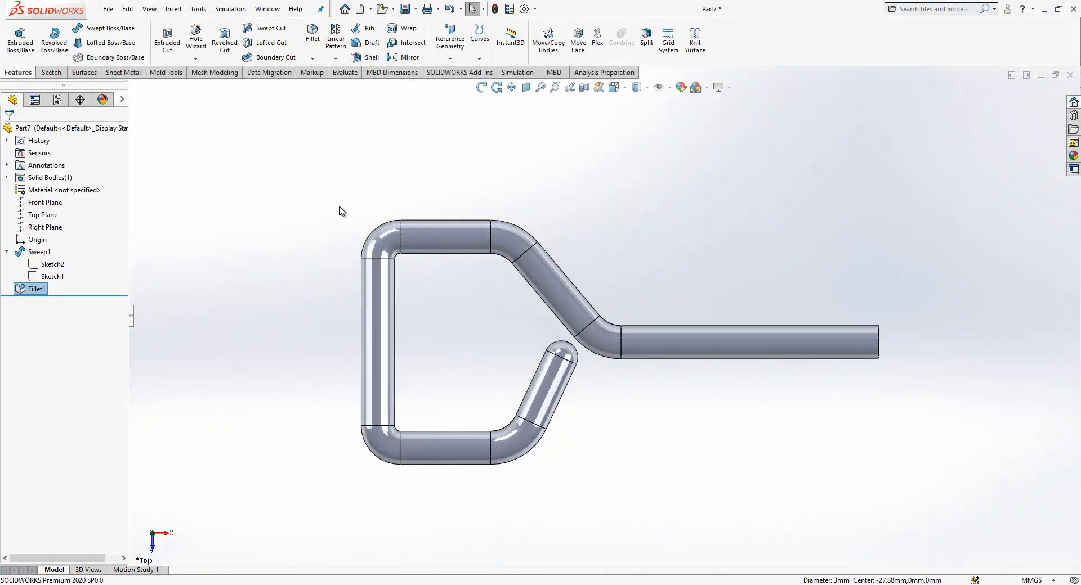
Chamfer the circular end edge of the straight rod.
middle_click_drag(695, 367, 619, 186)
left_click(312, 58)
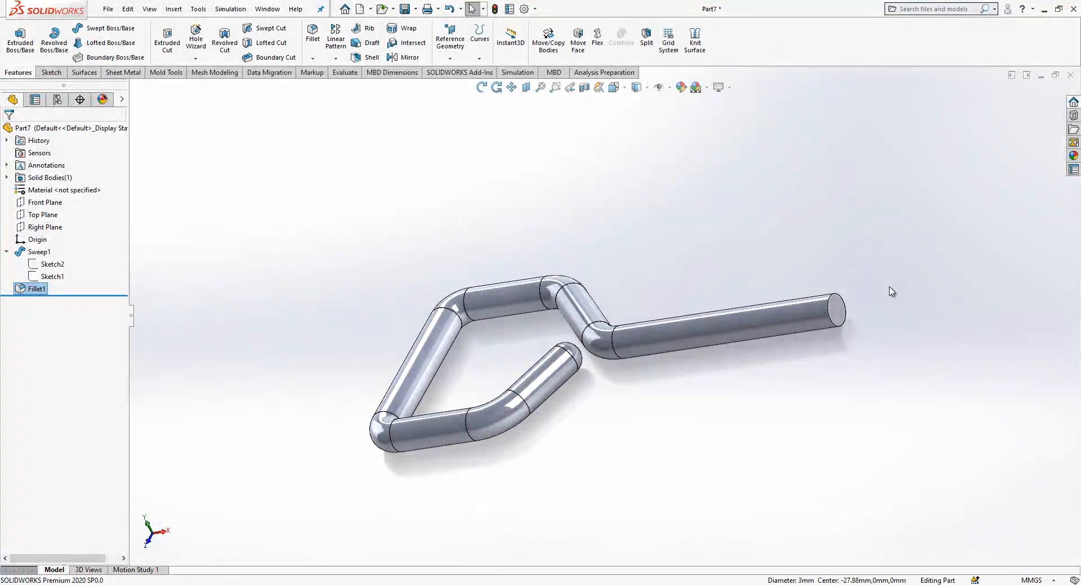
left_click(832, 299)
key("Return")
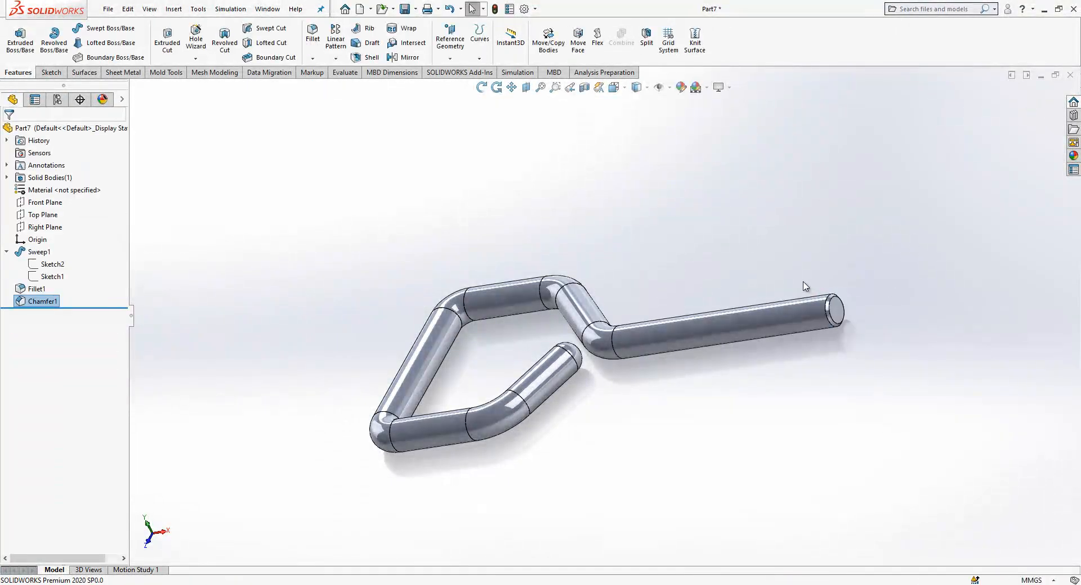
Start a cut thread from the circular edge at the rod's chamfered end, using the Metric Tap type and size M3x0.5.
left_click(173, 9)
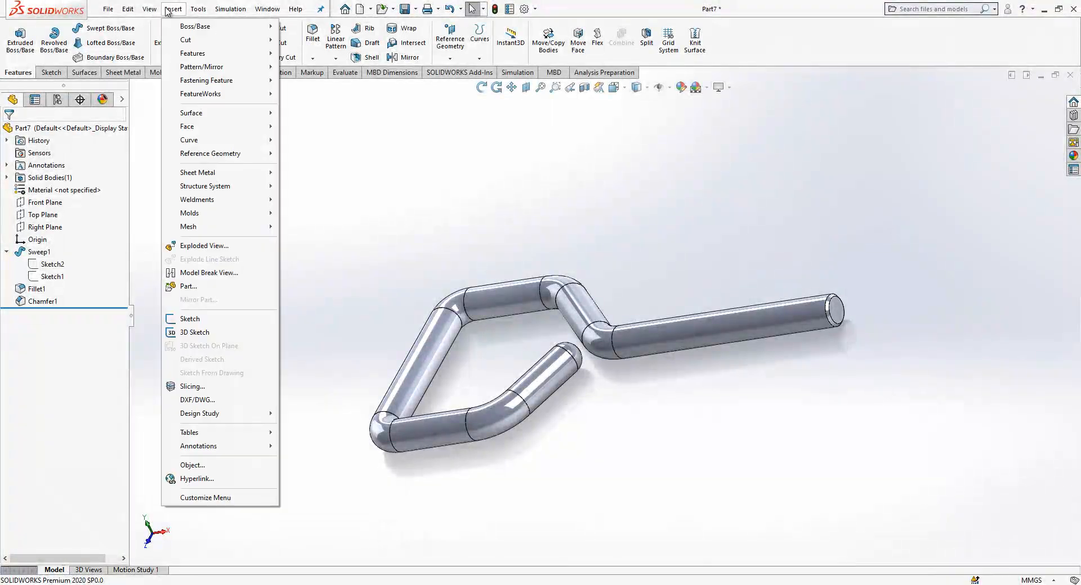
mouse_move(185, 54)
left_click(304, 114)
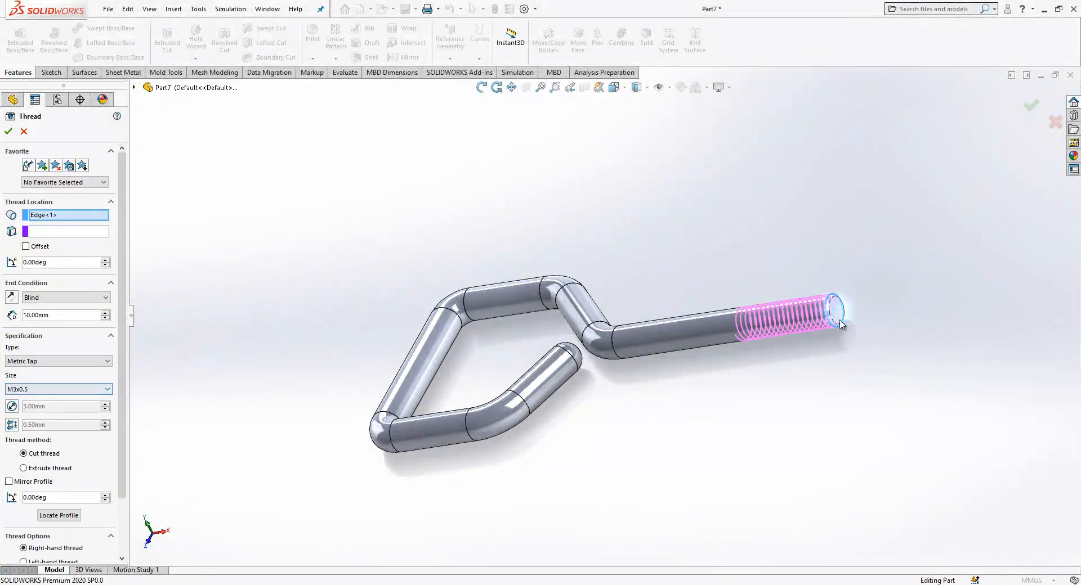
scroll(841, 325, "down", 10)
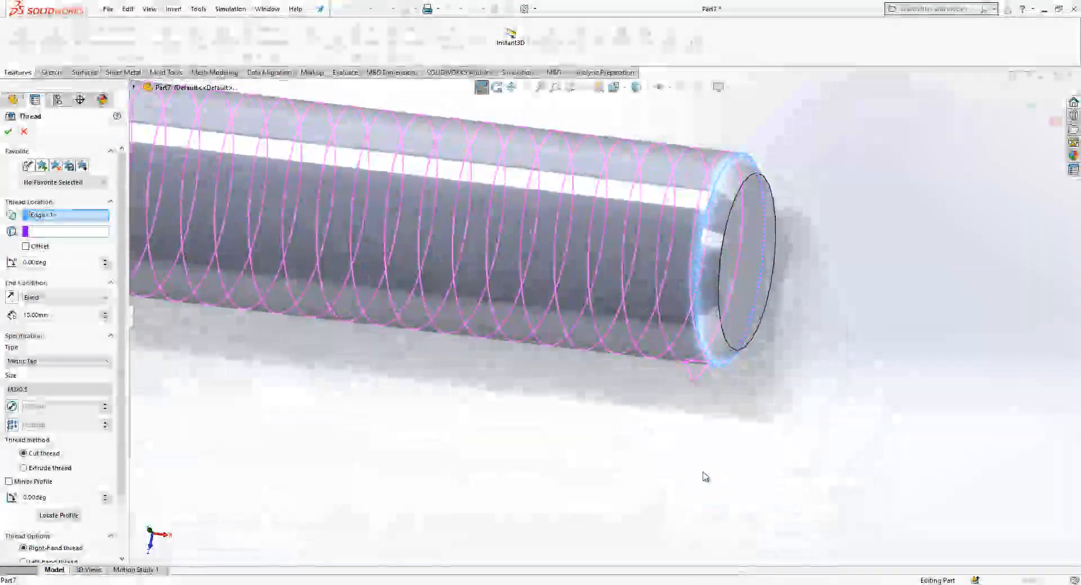
scroll(705, 478, "up", 3)
Mirror the thread profile horizontally and offset the thread start 2 mm outward beyond the rod's end.
left_click(41, 482)
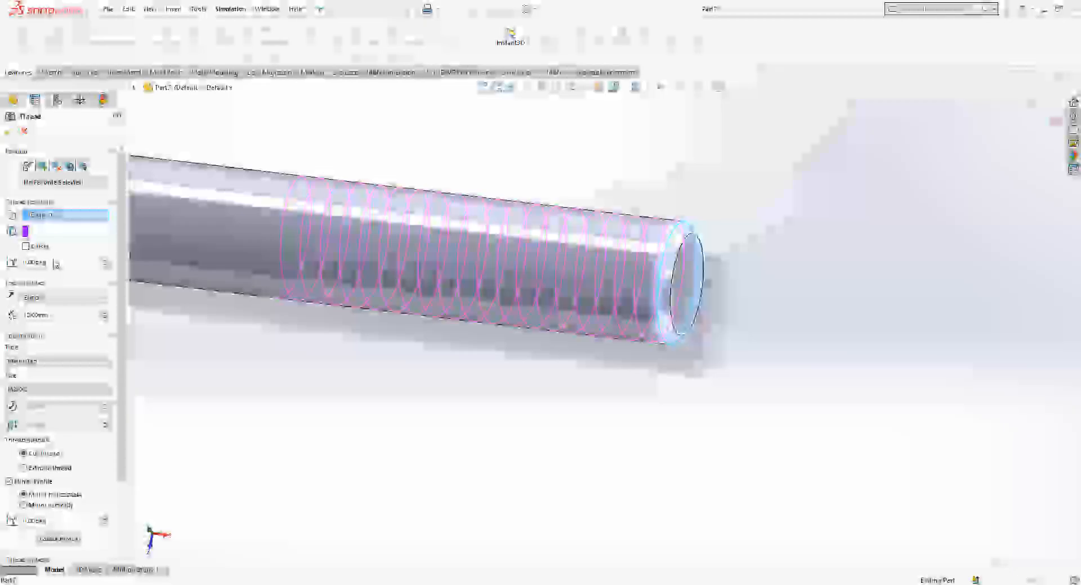
left_click(25, 246)
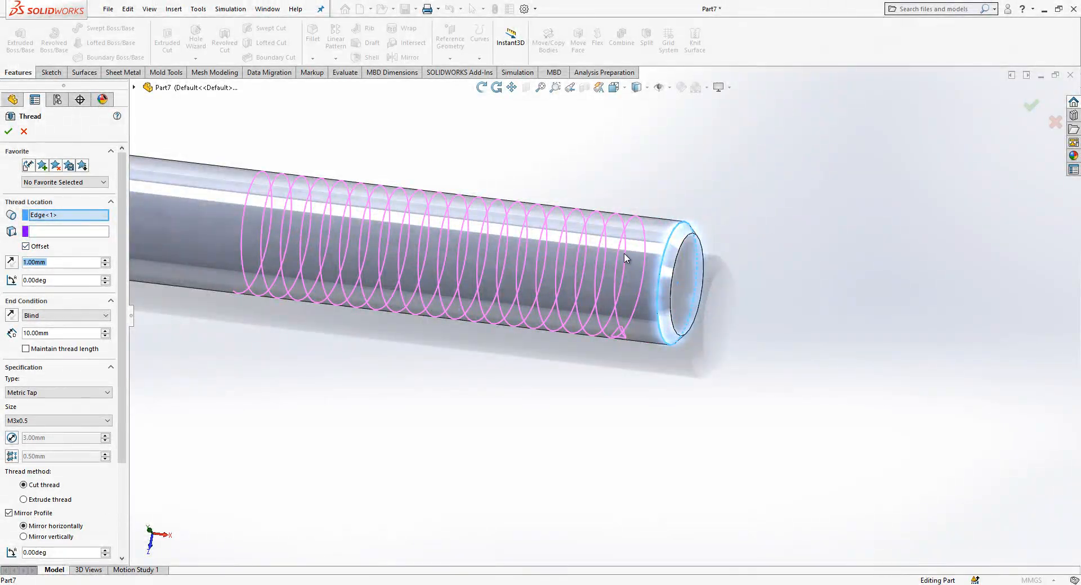
type("2")
left_click(11, 263)
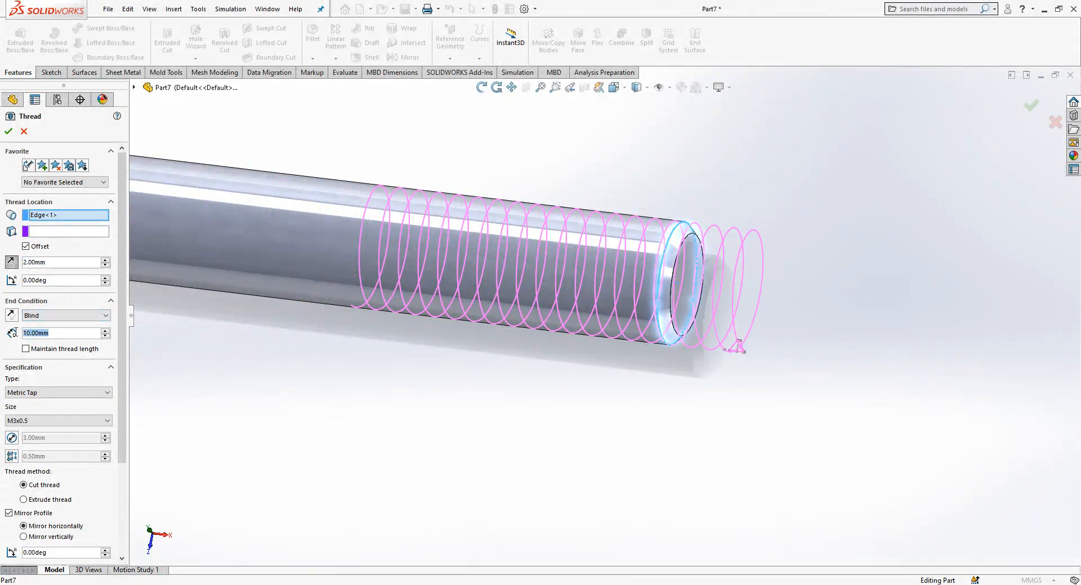
Set the blind thread depth to 22 mm and create the thread.
key("Return")
scroll(441, 342, "up", 6)
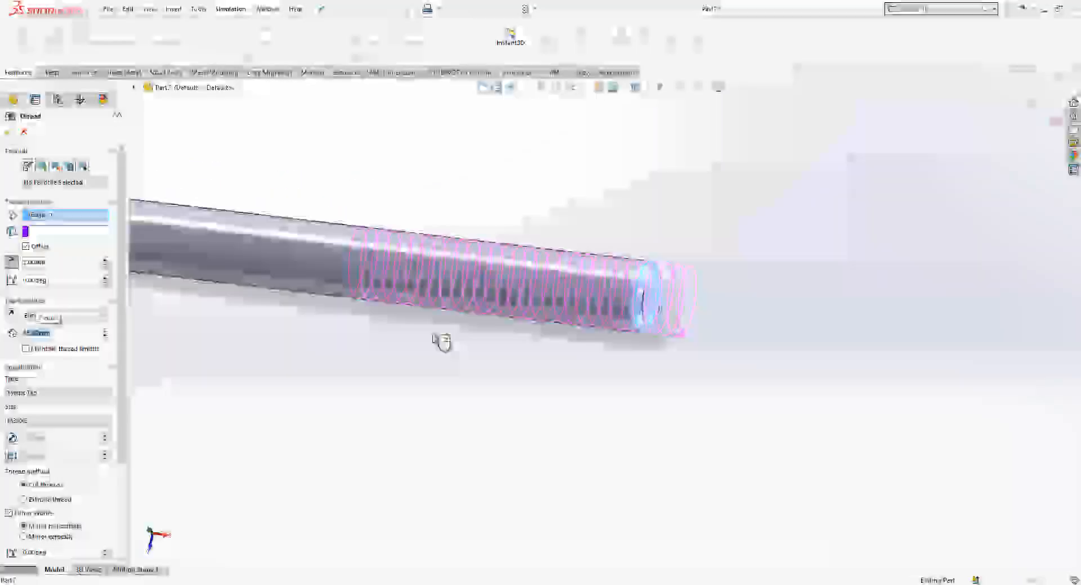
type("25")
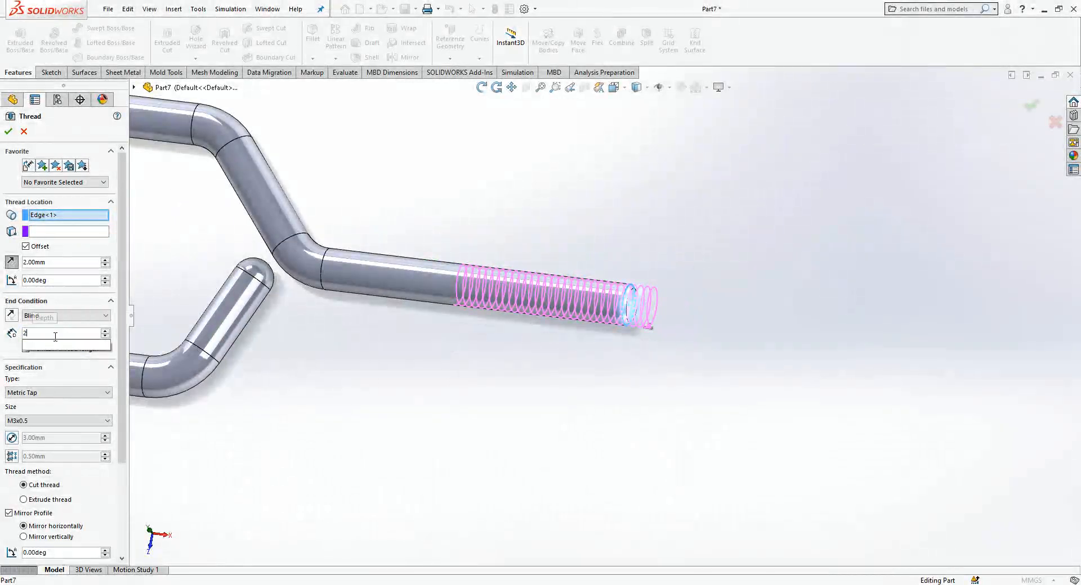
key("Return")
type("22")
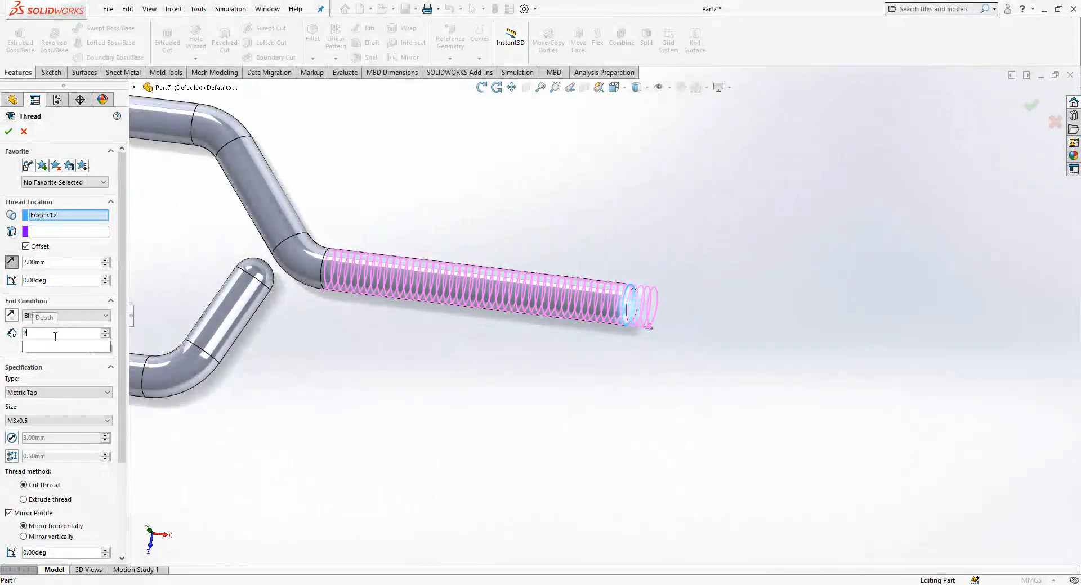
key("Return")
key("Return")
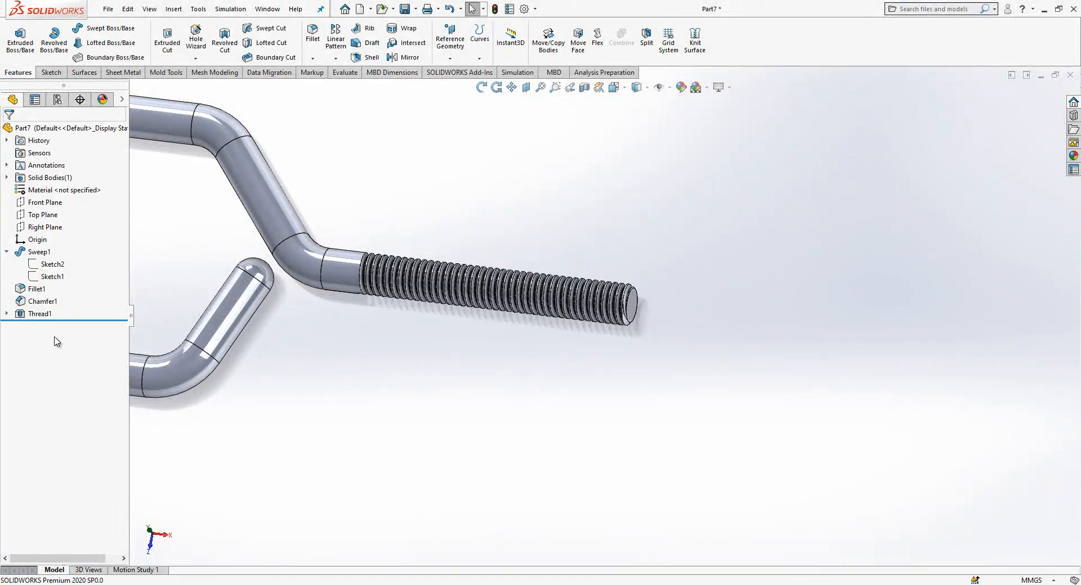
Save the threaded hook rod as a part named PP5, rebuilding the document before saving.
scroll(217, 419, "up", 3)
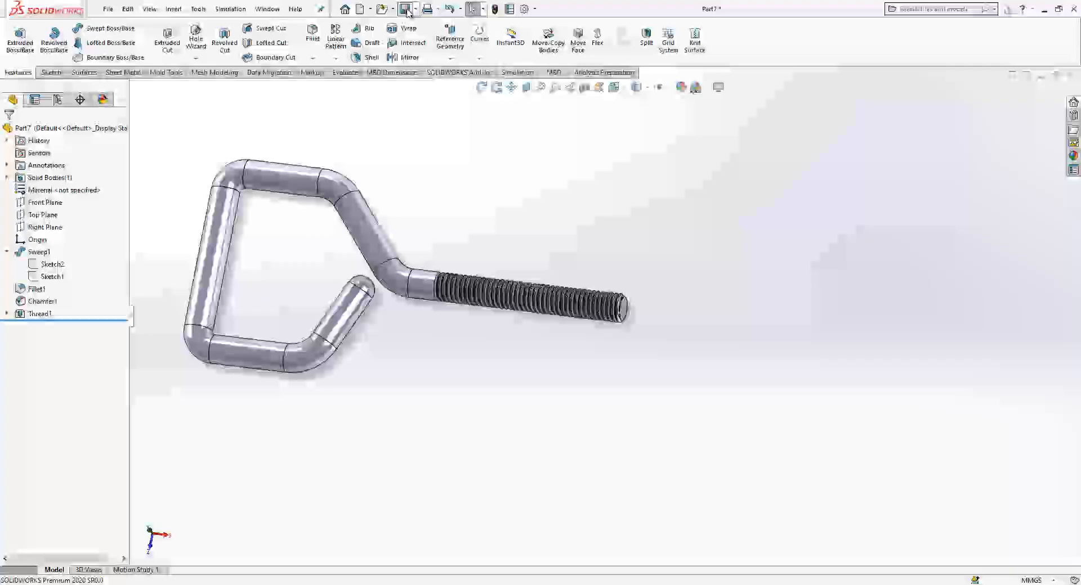
key("ctrl+s")
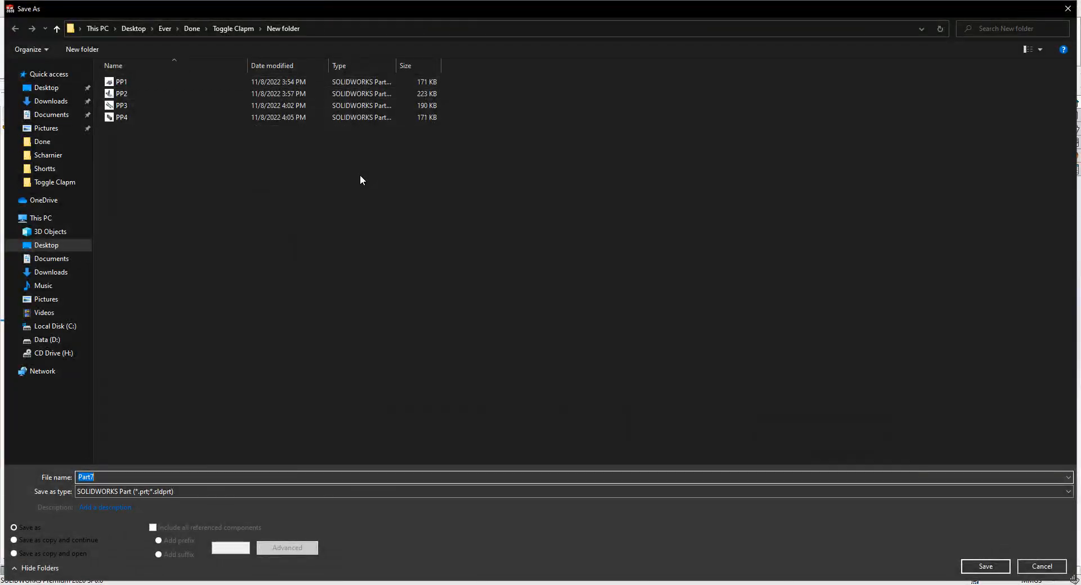
type("pp5")
key("BackSpace")
key("BackSpace")
key("BackSpace")
type("PP5")
key("Return")
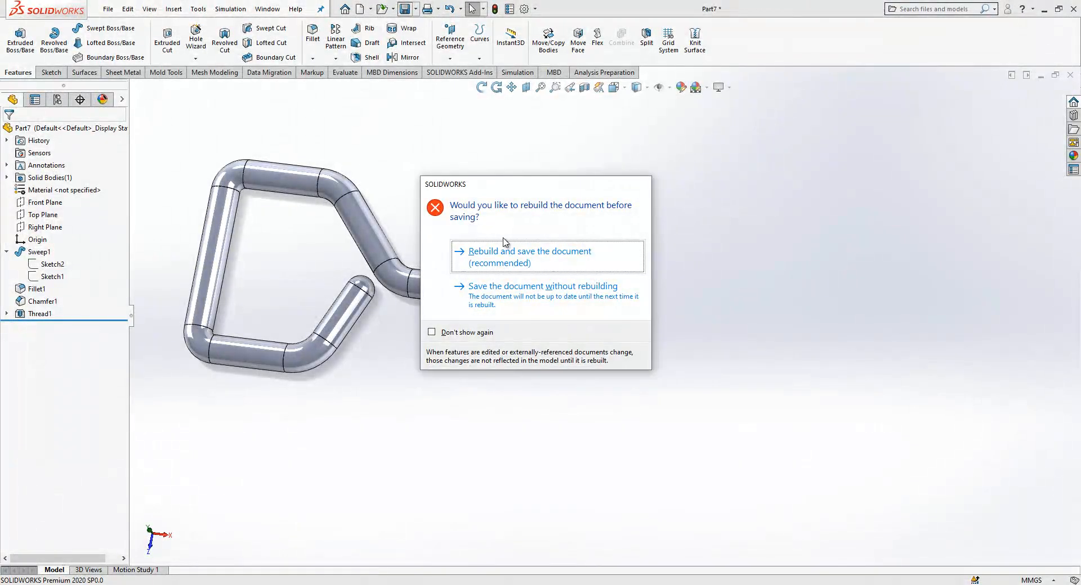
left_click(514, 253)
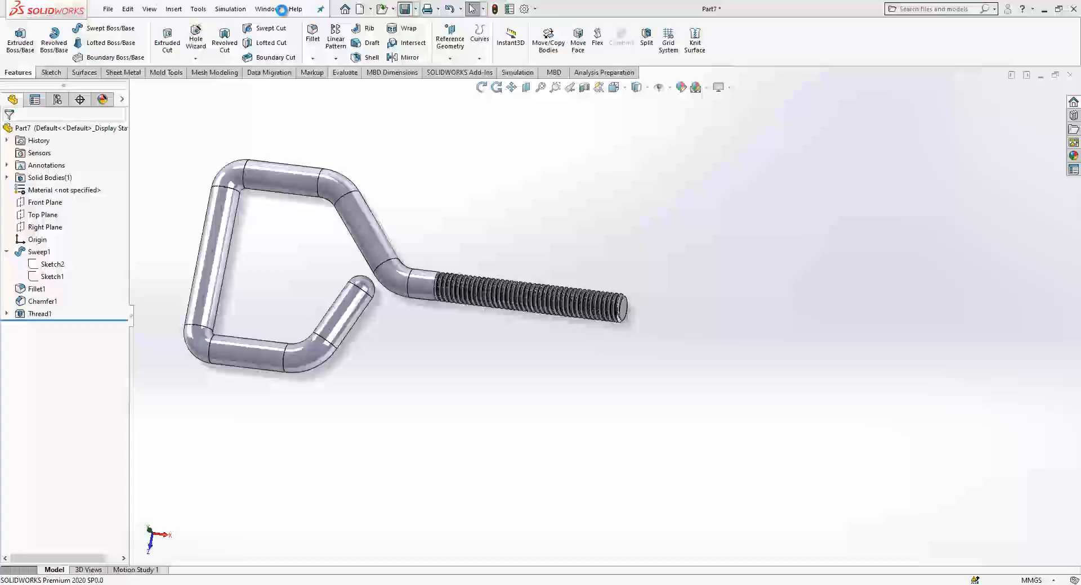
Switch to the Toggle Clamps assembly and insert the PP5 hook rod beside the cross pin.
left_click(268, 9)
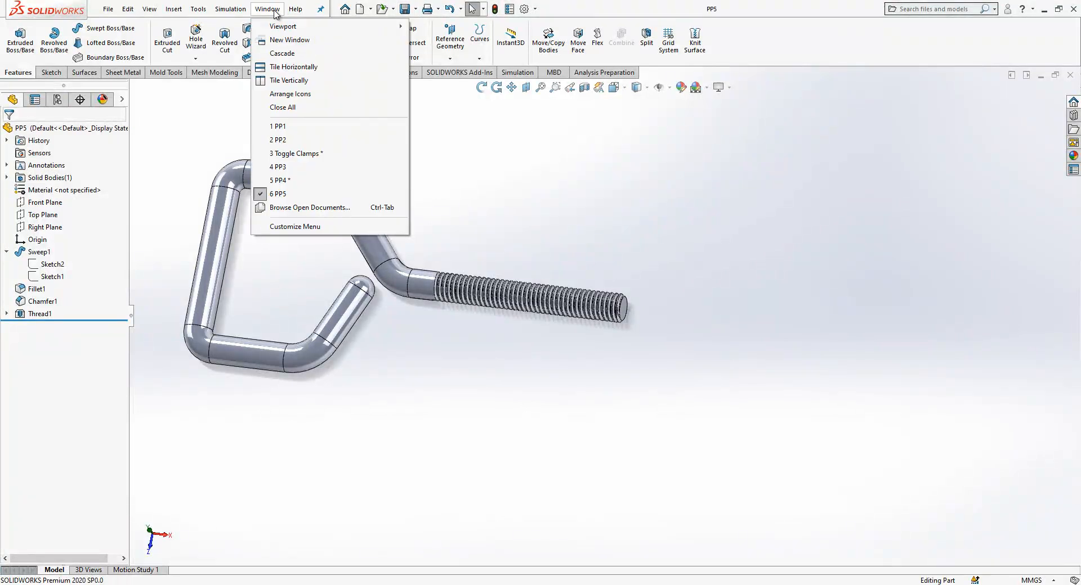
left_click(297, 153)
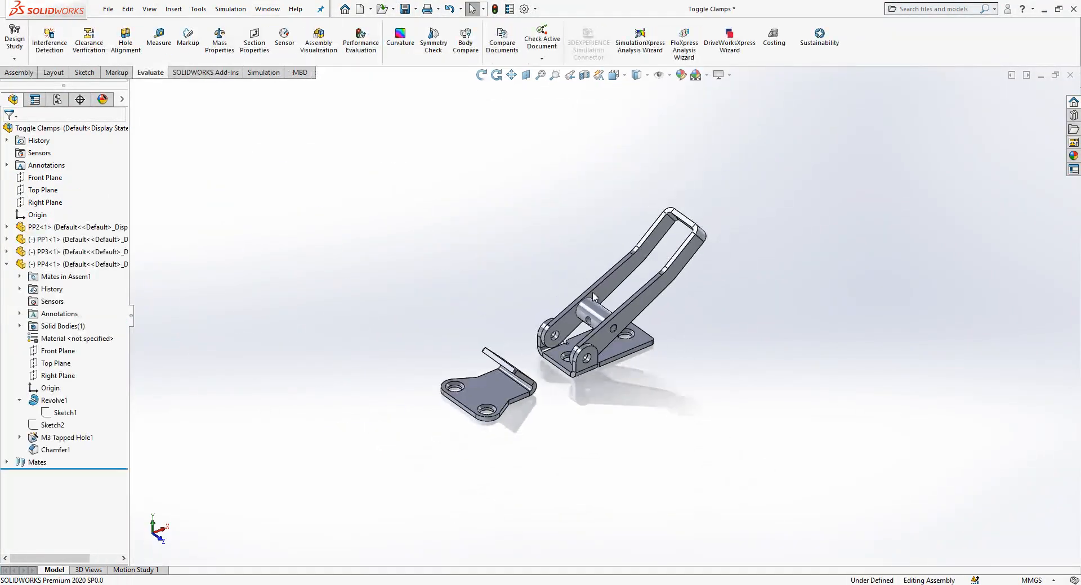
scroll(593, 297, "down", 3)
left_click(19, 72)
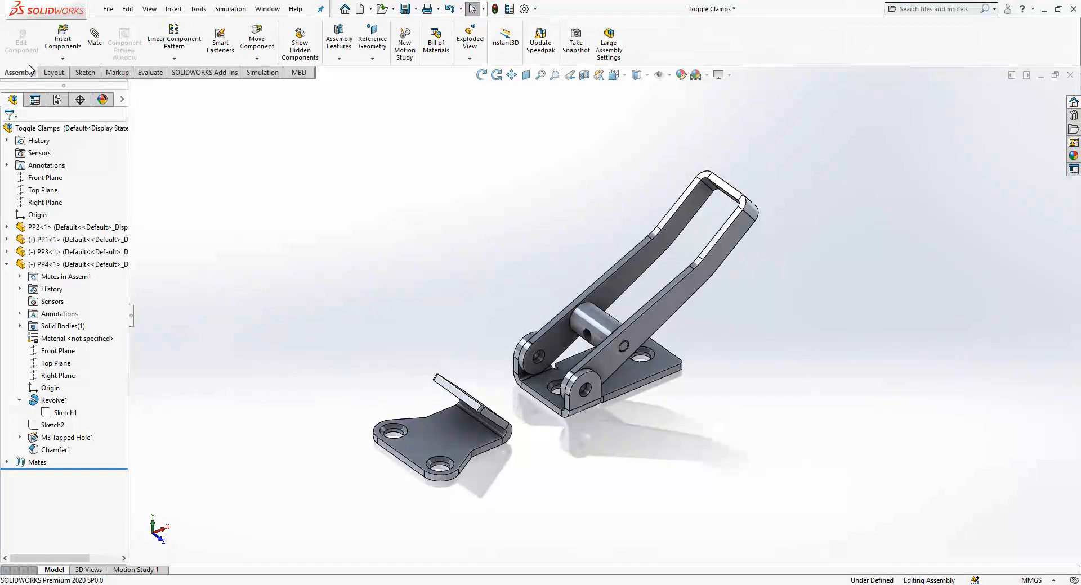
left_click(58, 48)
left_click(42, 303)
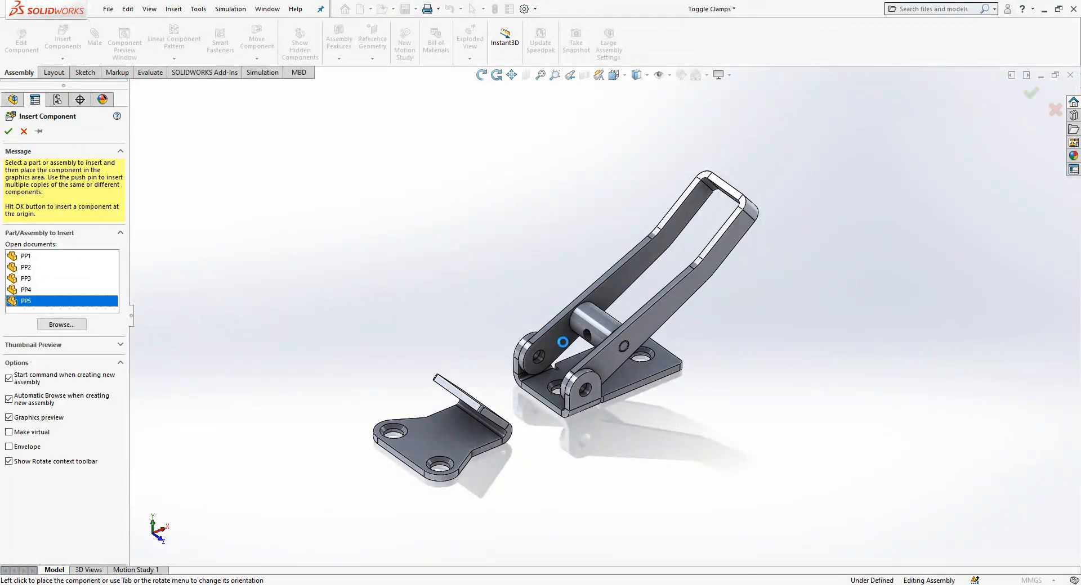
scroll(530, 339, "down", 5)
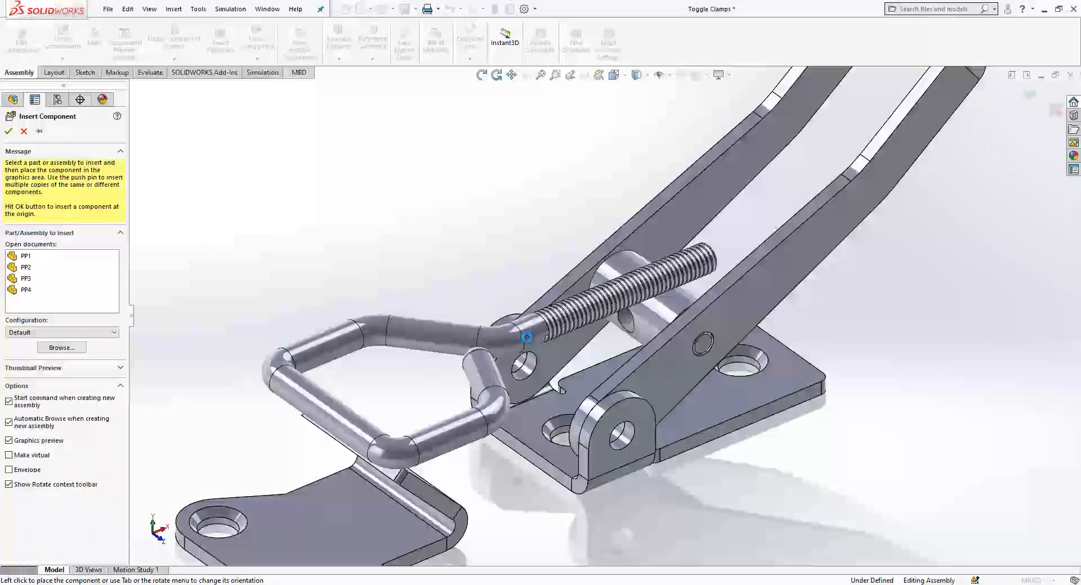
left_click(530, 329)
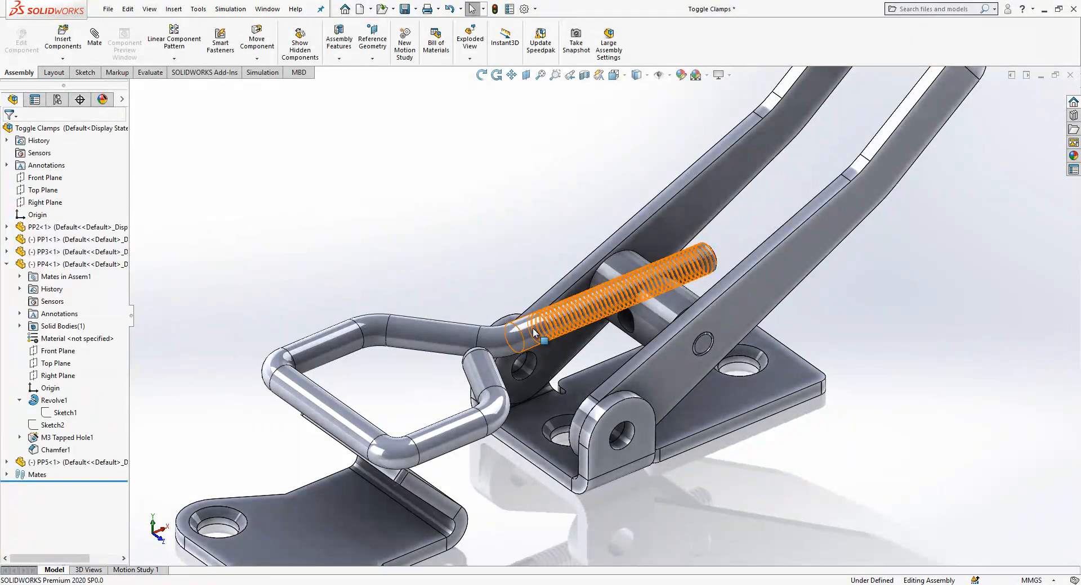
Mate the hook rod's threaded cylindrical face concentric with the tapped hole in the PP4 cross pin.
left_click(94, 41)
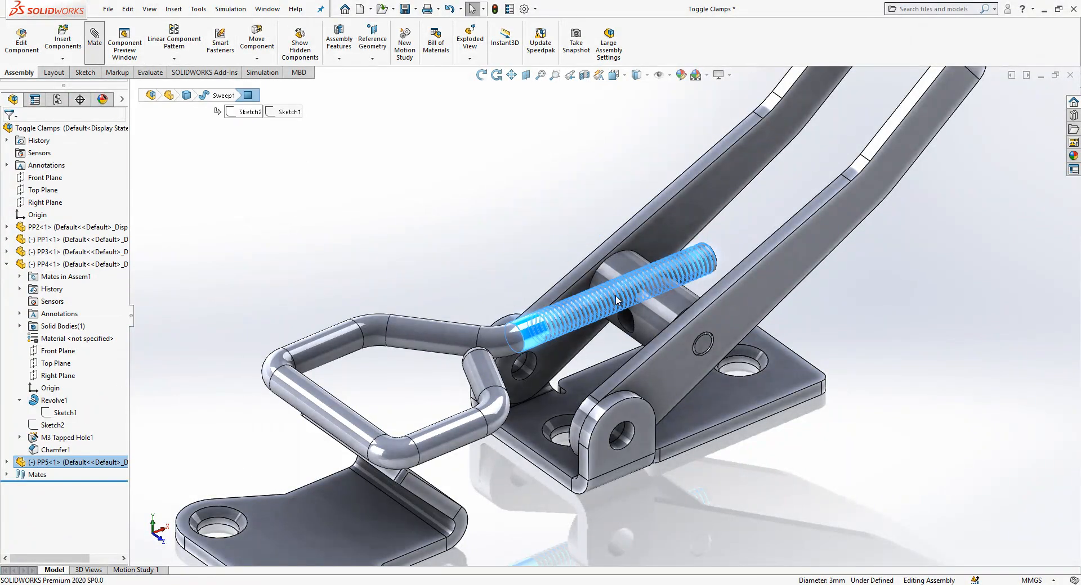
left_click(633, 324)
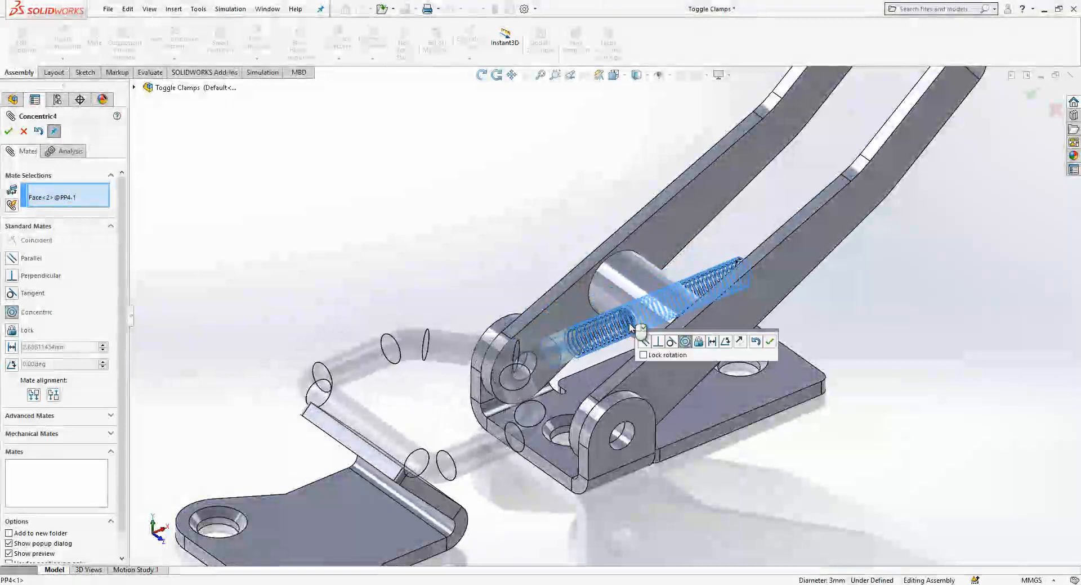
left_click(771, 344)
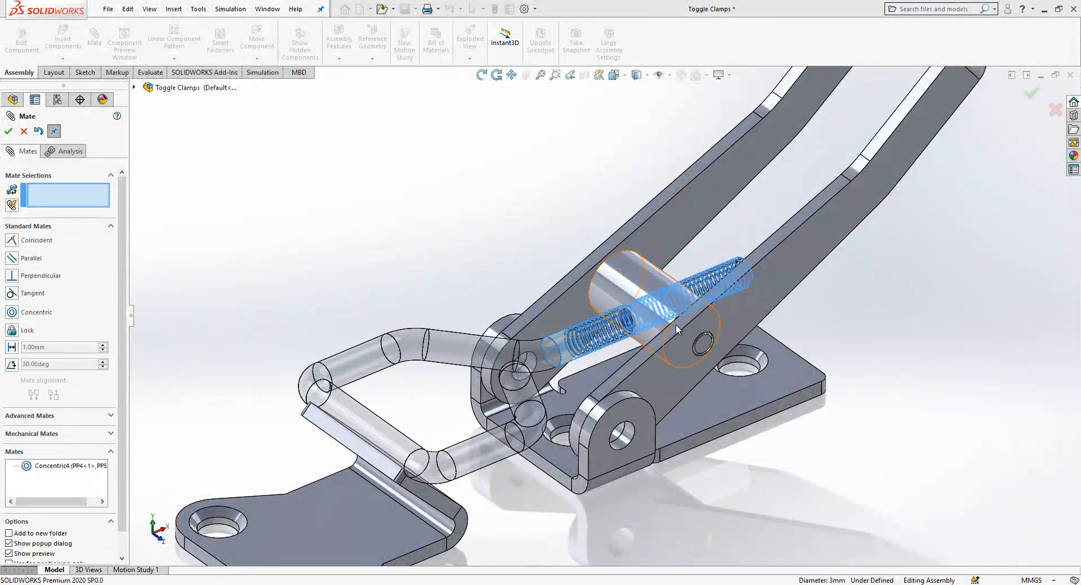
scroll(675, 325, "up", 3)
scroll(632, 357, "down", 3)
middle_click_drag(642, 304, 585, 322)
scroll(586, 323, "up", 1)
key("Escape")
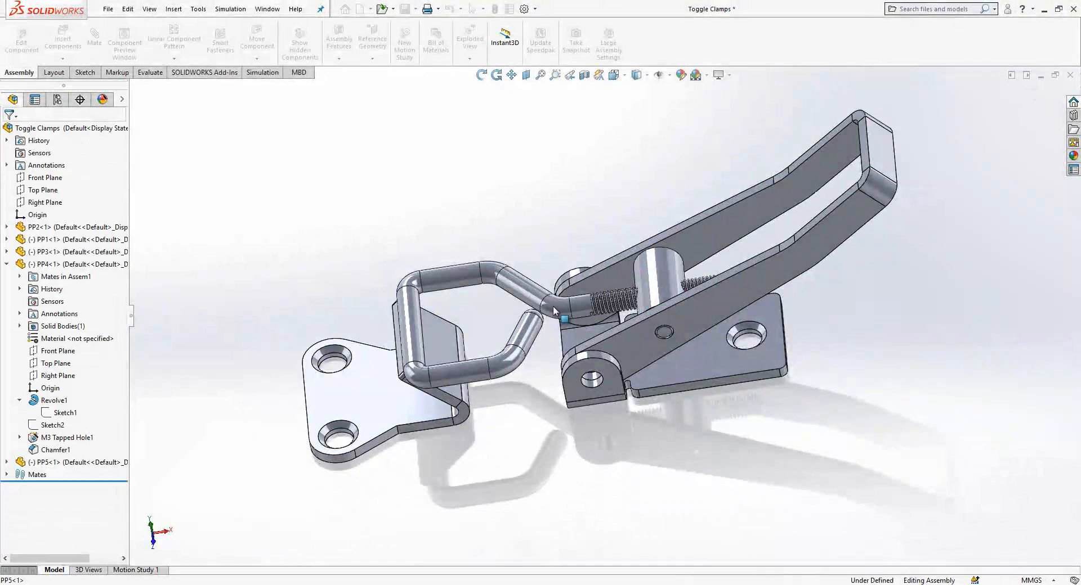
left_click_drag(512, 308, 383, 288)
key("ctrl+s")
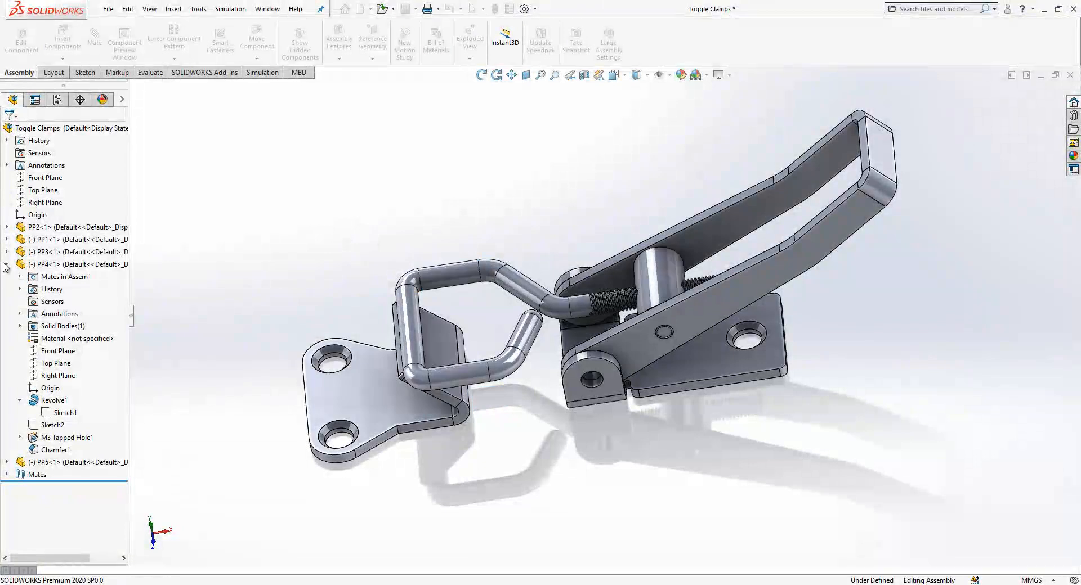
Add a 6 mm distance mate between the PP4 cross pin's Front Plane and the threaded rod's end face.
left_click(6, 264)
left_click(16, 277)
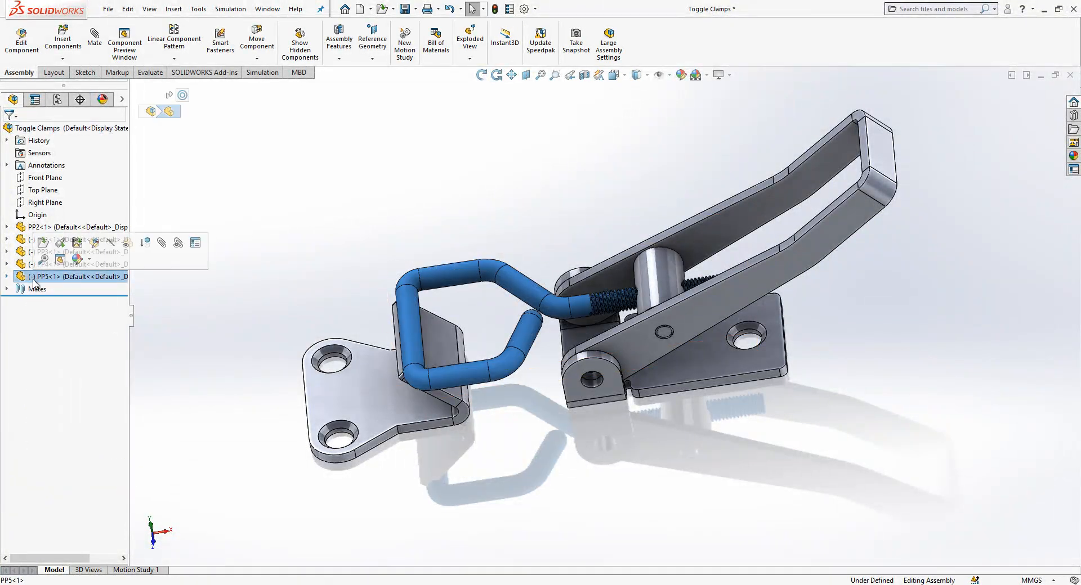
left_click(677, 410)
left_click(658, 276)
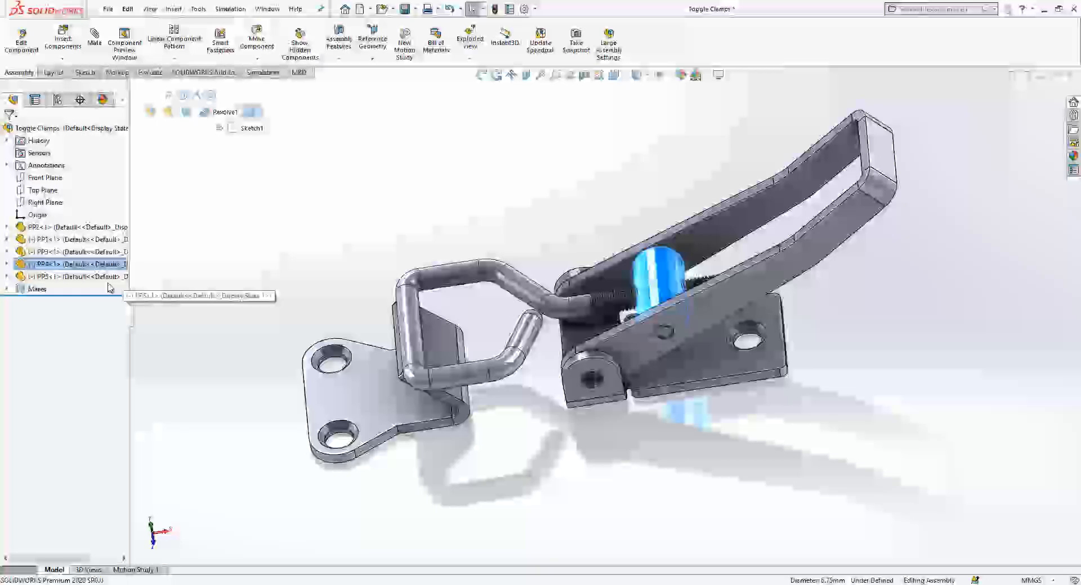
left_click(6, 264)
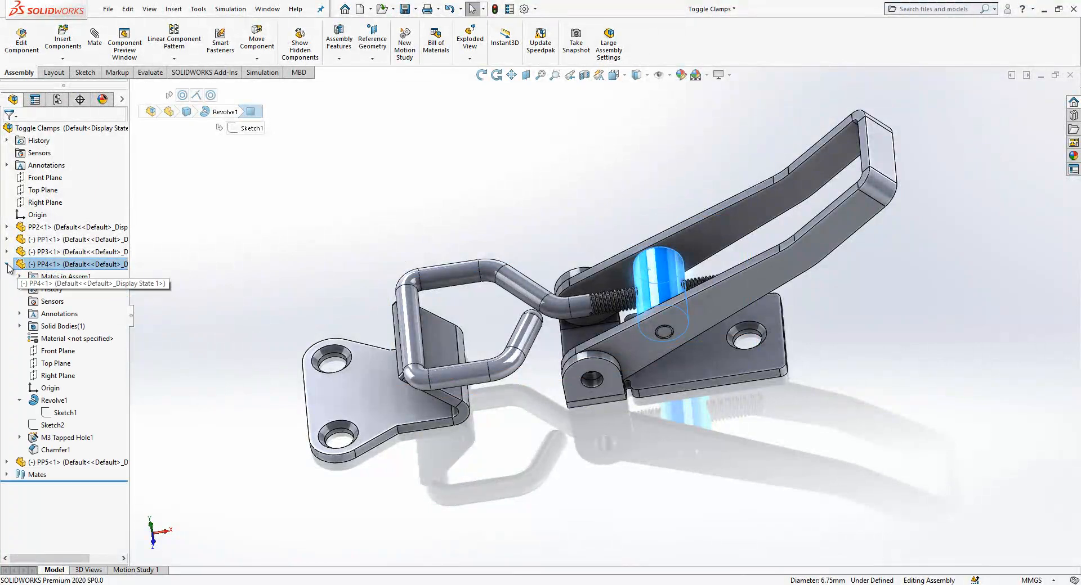
left_click(53, 351)
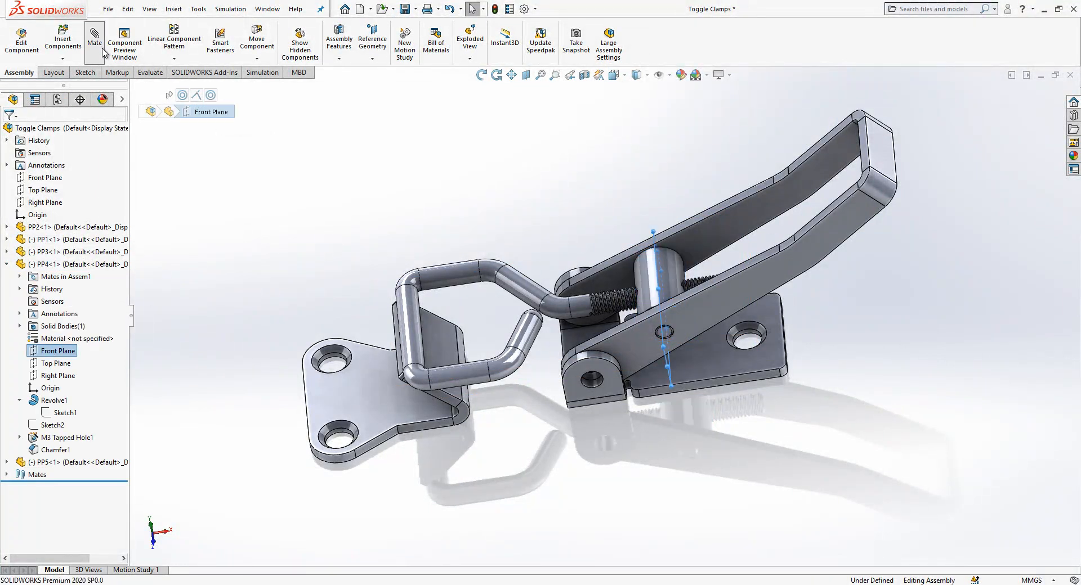
middle_click_drag(539, 290, 688, 293)
left_click(687, 293)
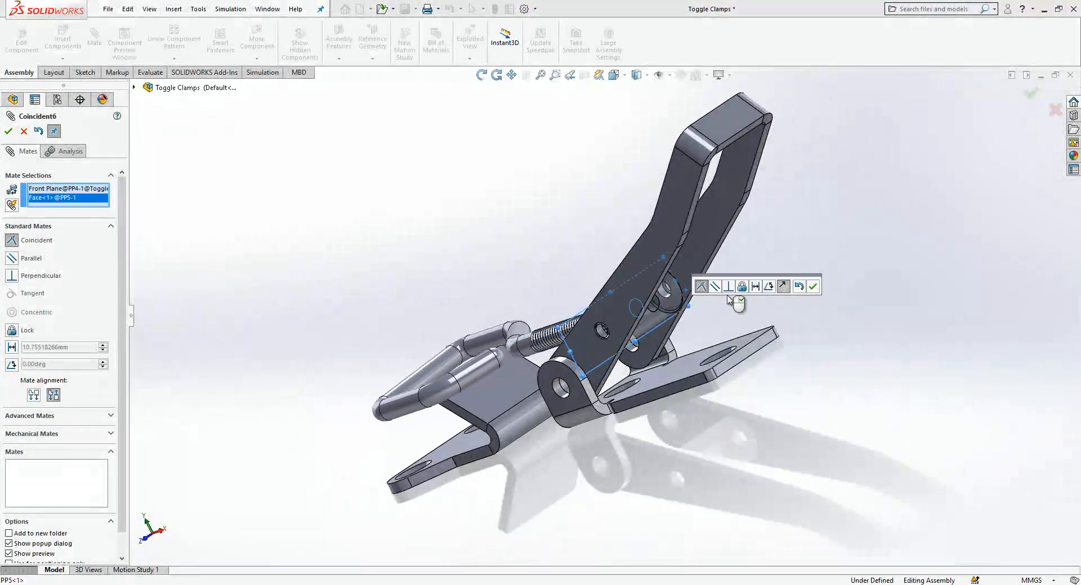
left_click(755, 287)
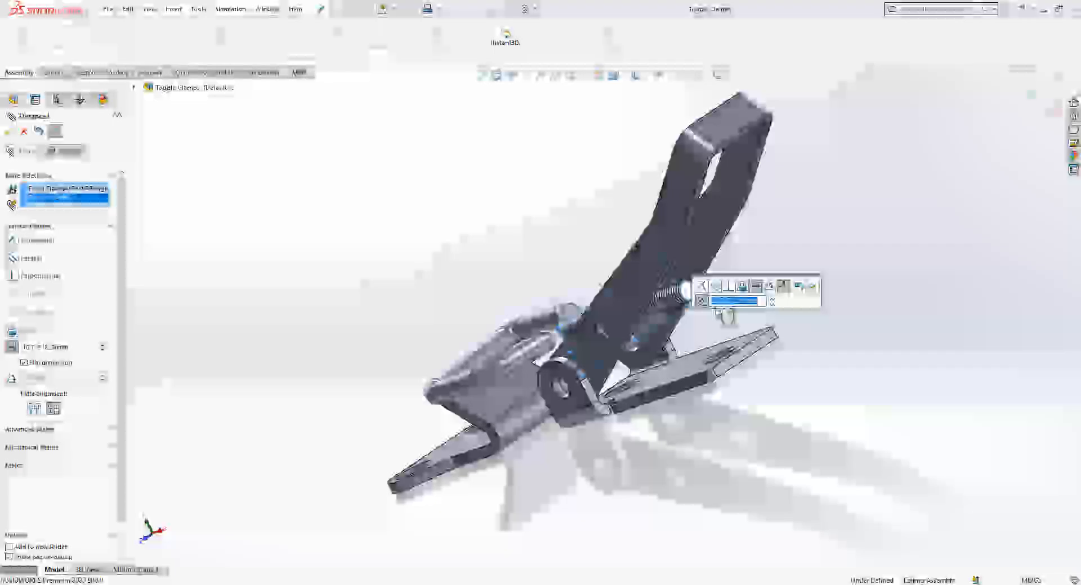
type("8")
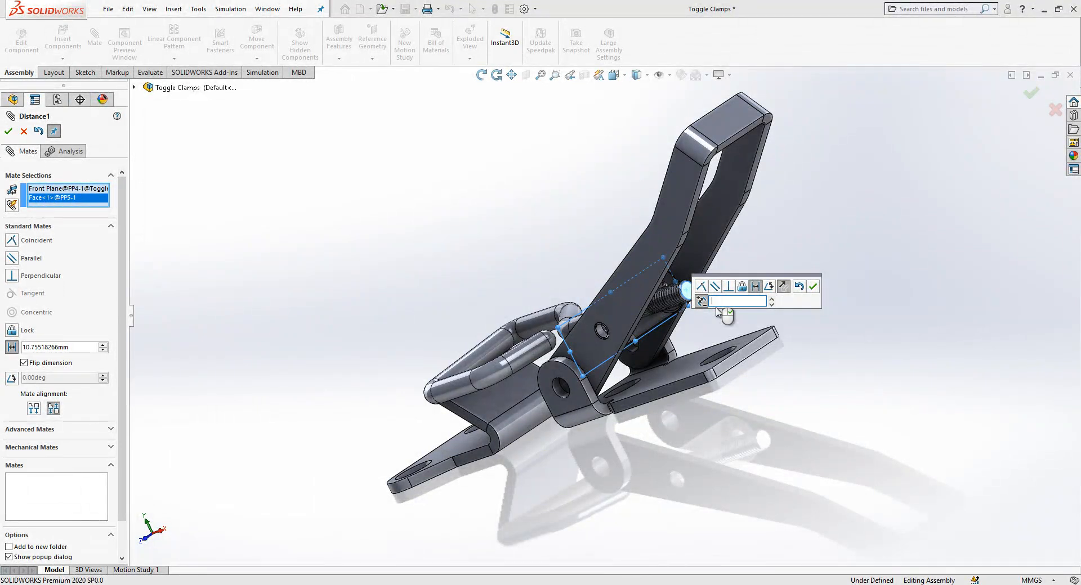
type("6")
key("Return")
middle_click_drag(680, 331, 728, 389)
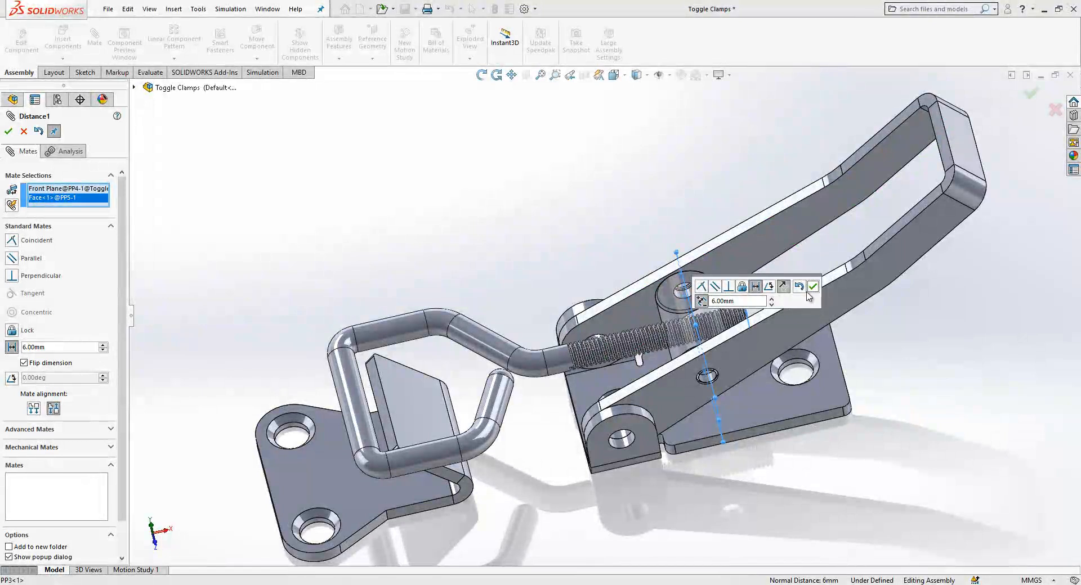
left_click(812, 287)
Add a tangent mate between the hook rod's straight crossbar and the flat upper face of the PP1 catch plate.
scroll(723, 320, "up", 3)
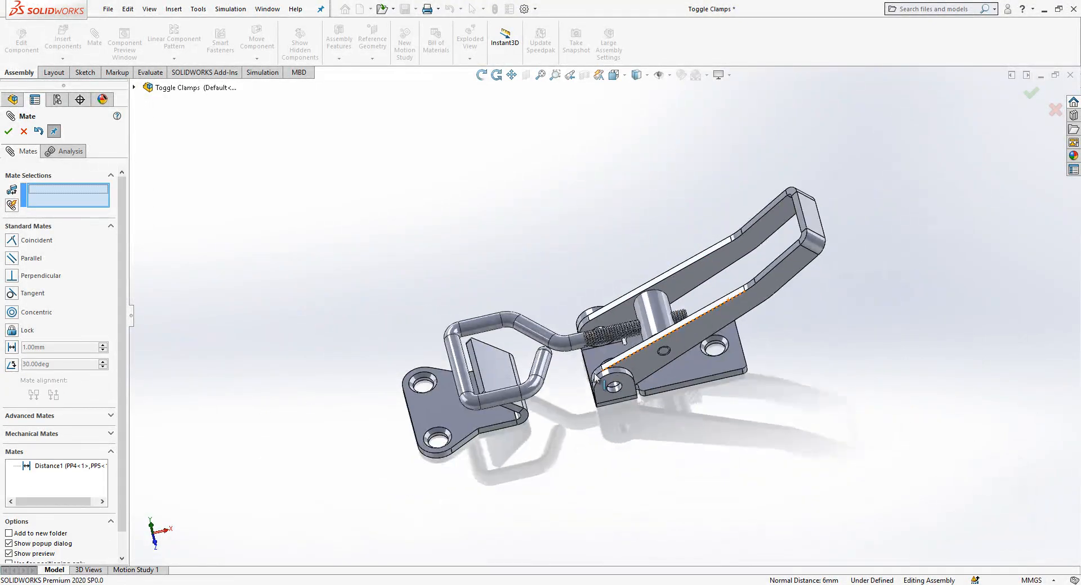
scroll(455, 351, "down", 4)
left_click(455, 350)
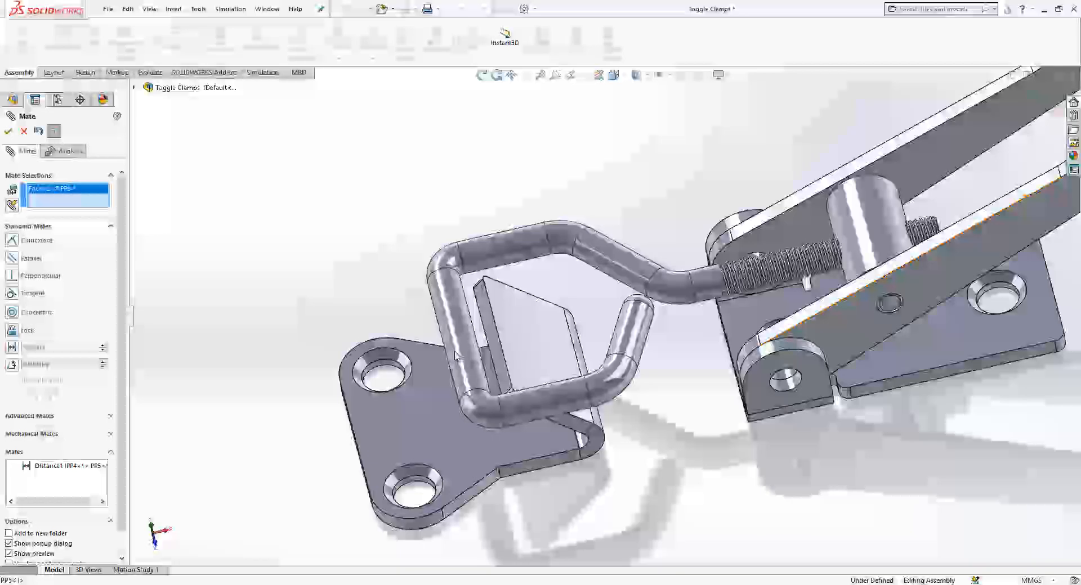
left_click(450, 405)
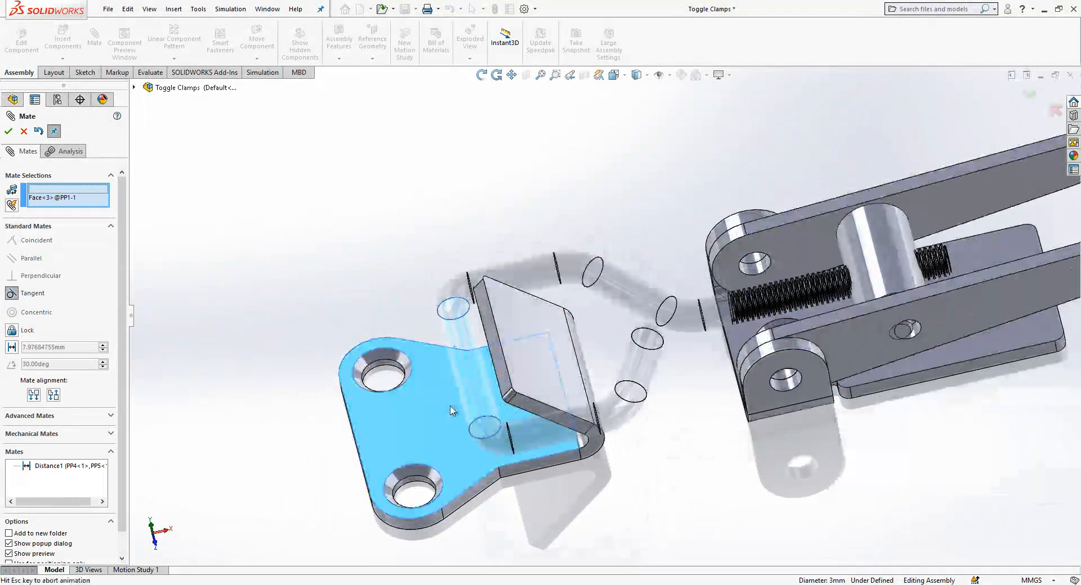
middle_click_drag(588, 417, 593, 362)
scroll(592, 362, "up", 1)
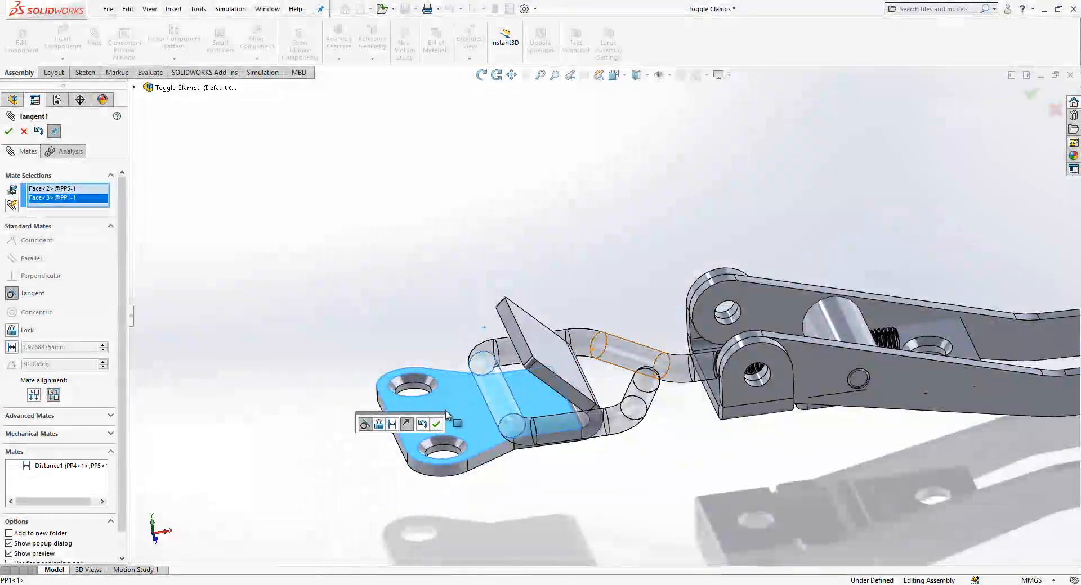
left_click(437, 425)
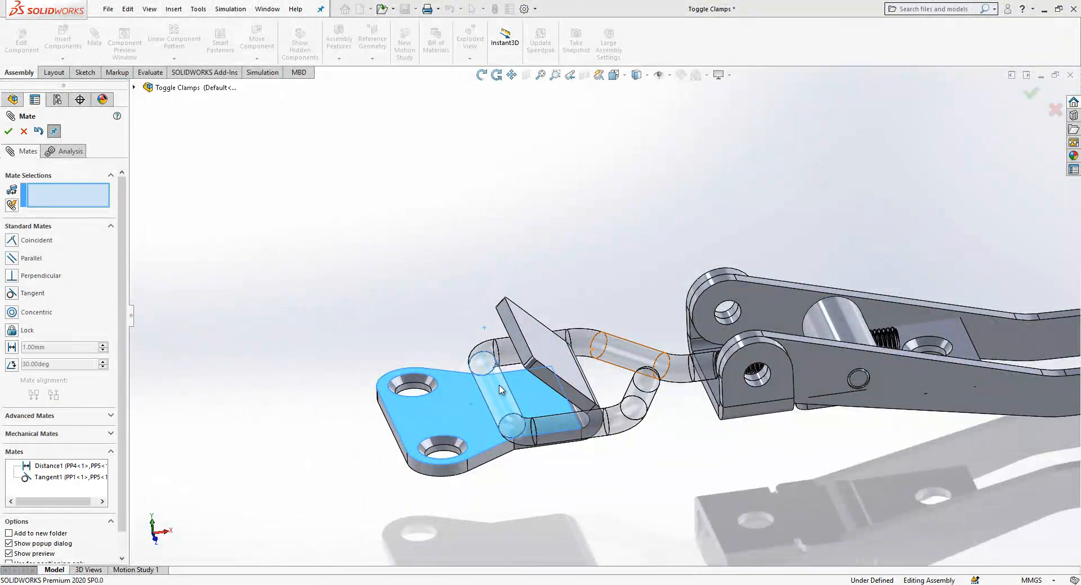
Add a tangent mate between the PP1 catch plate's bent lip and the hook rod's crossbar, and finish mating.
scroll(515, 381, "up", 1)
middle_click_drag(514, 381, 569, 349)
left_click(569, 349)
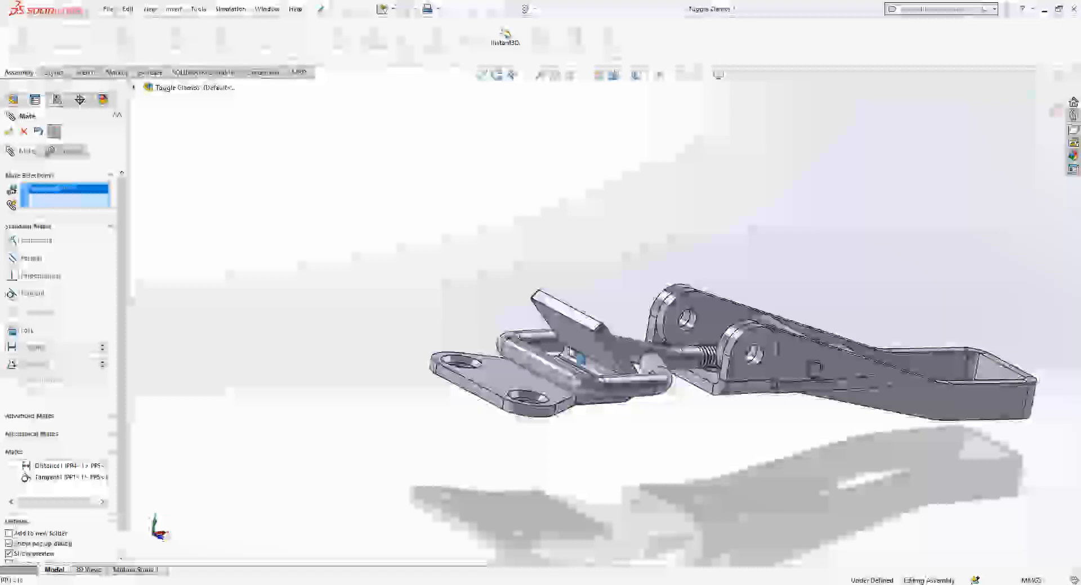
left_click(616, 383)
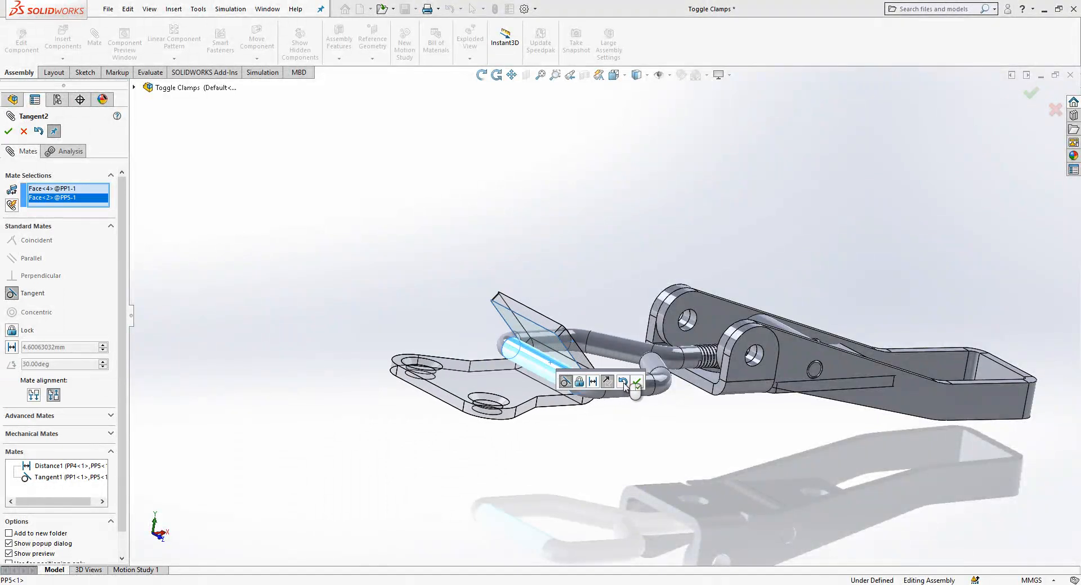
left_click(635, 384)
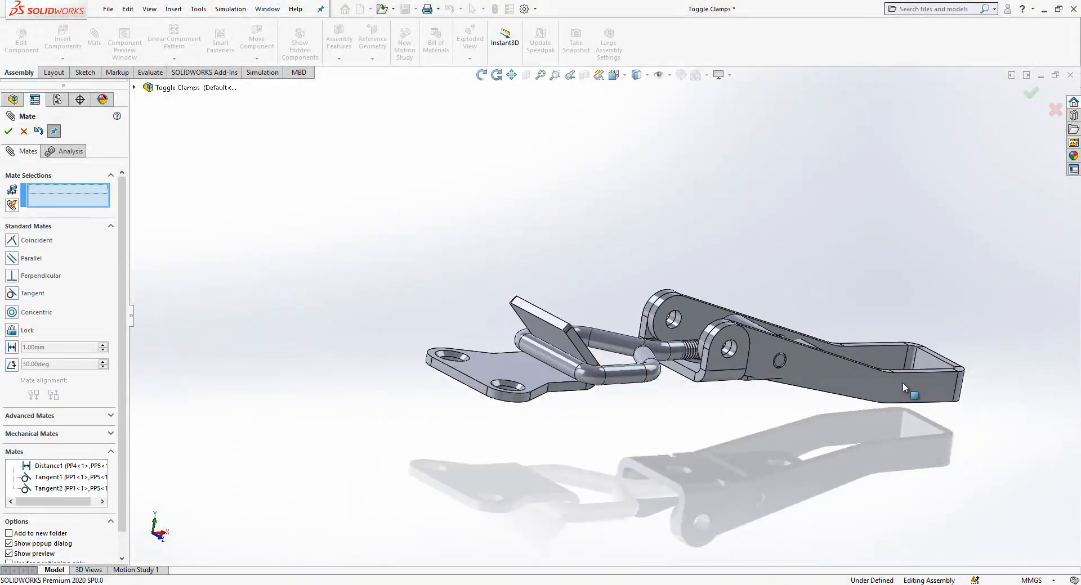
left_click(24, 133)
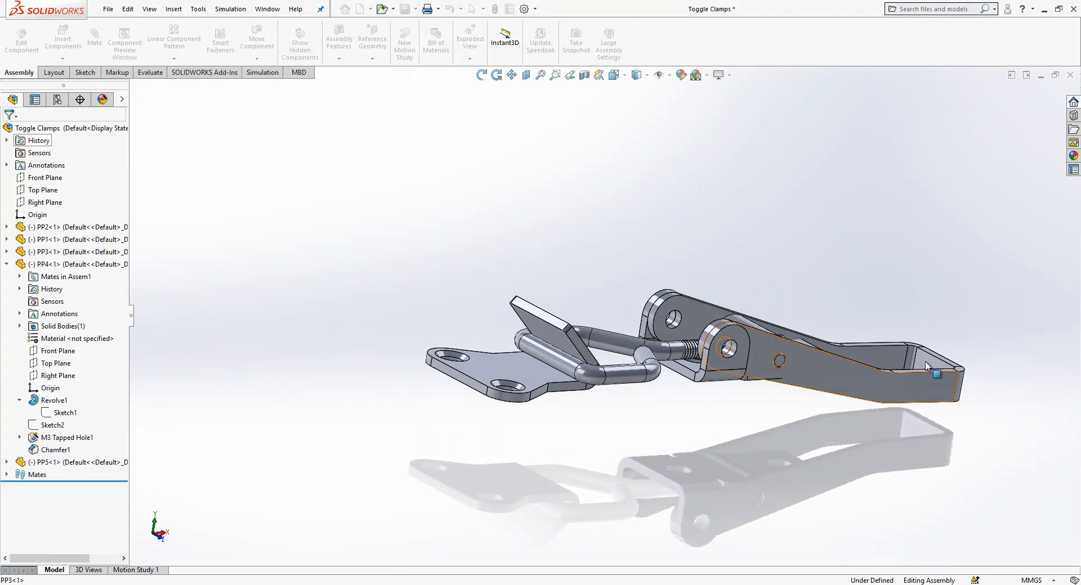
Test the clamp's motion by moving the lever, and collapse the PP4 component's feature list.
left_click_drag(817, 183, 758, 326)
middle_click_drag(792, 327, 776, 354)
scroll(838, 365, "up", 2)
left_click(840, 365)
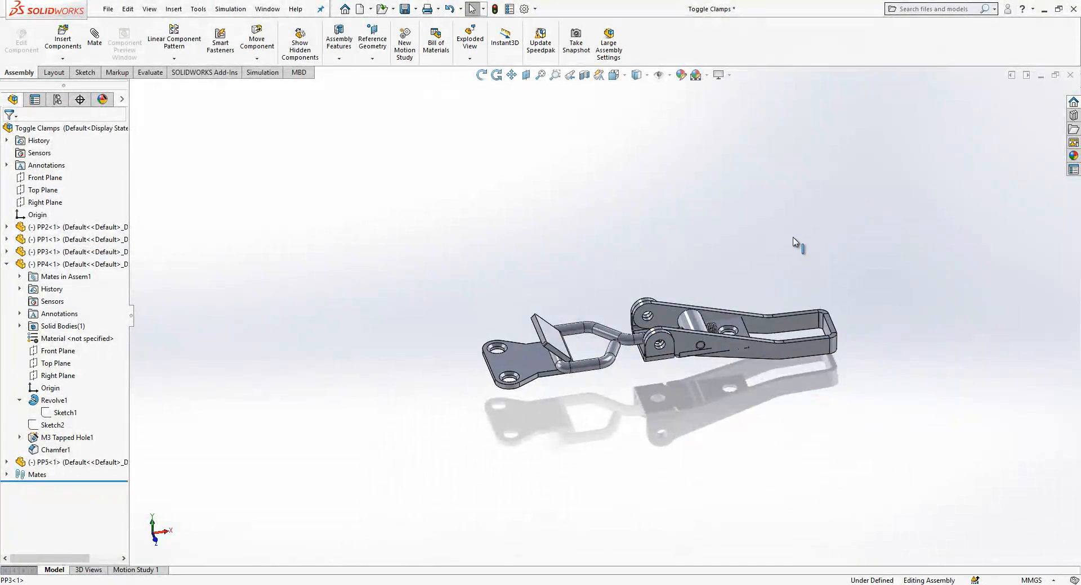
left_click(686, 306)
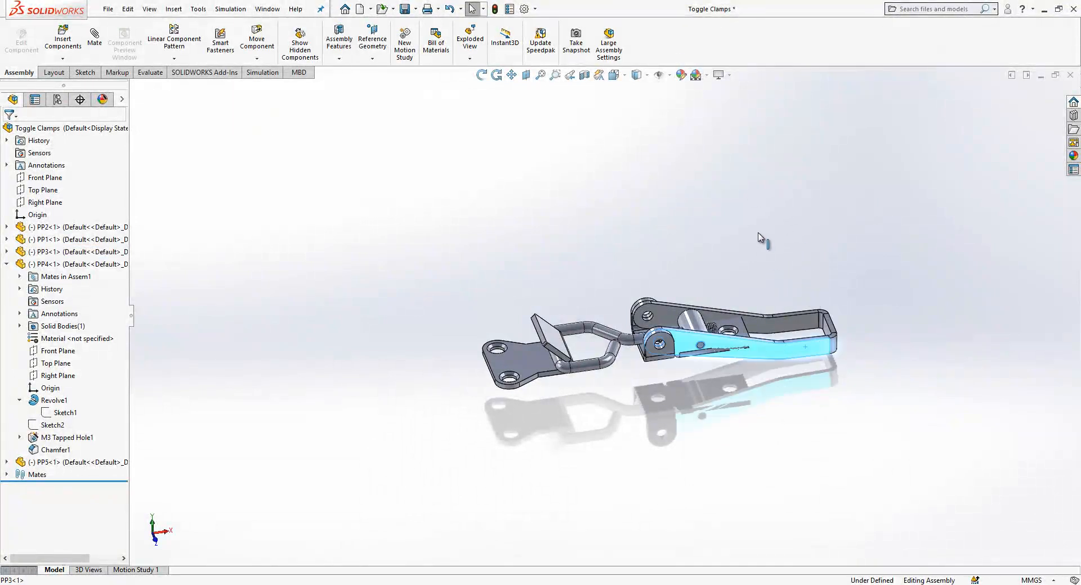
left_click(6, 265)
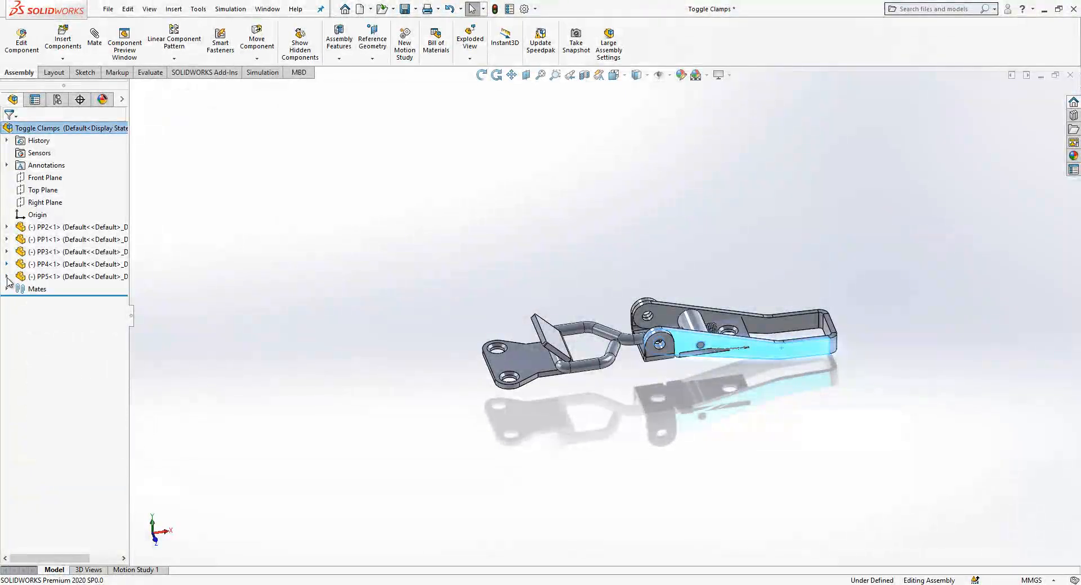
Delete the two tangent mates between the PP1 catch plate and the PP5 hook rod.
left_click(6, 289)
left_click(62, 426)
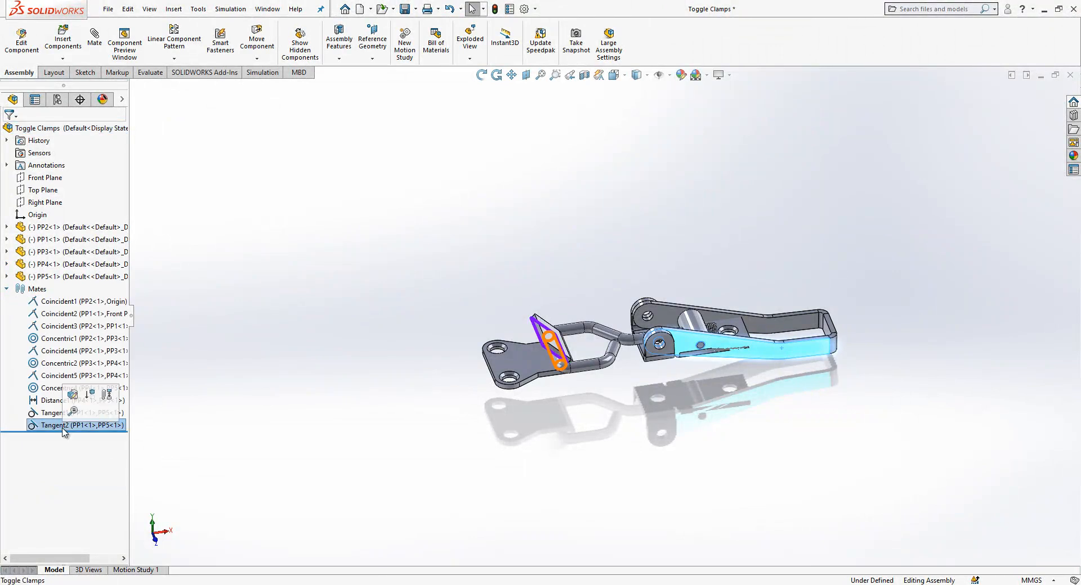
key("Delete")
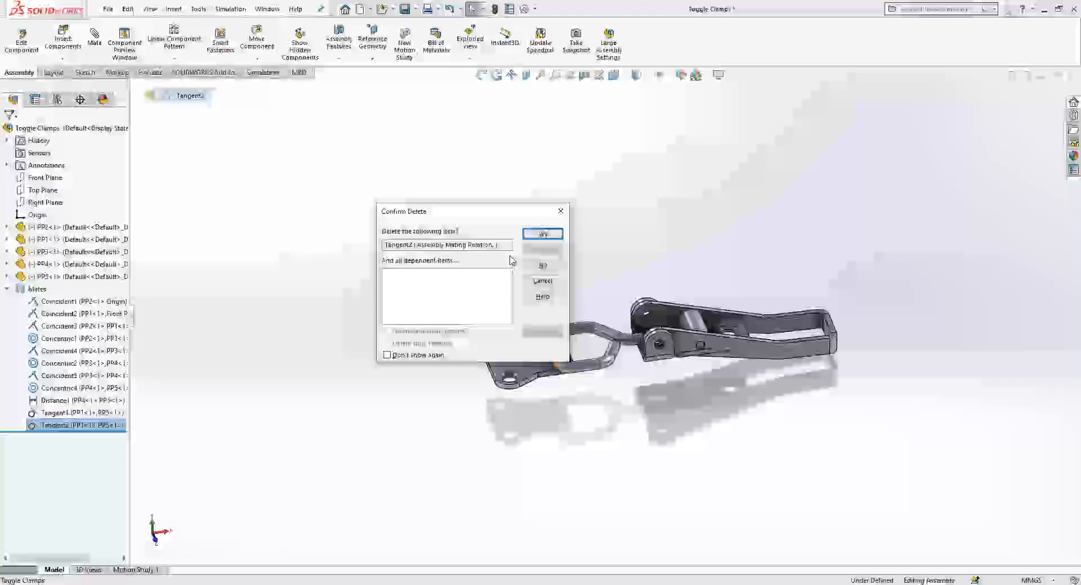
key("Return")
left_click(56, 413)
key("Delete")
key("Return")
Swing the lever and hook rod up clear of the catch plate, and set the display to shaded without edges.
left_click_drag(797, 354, 644, 316)
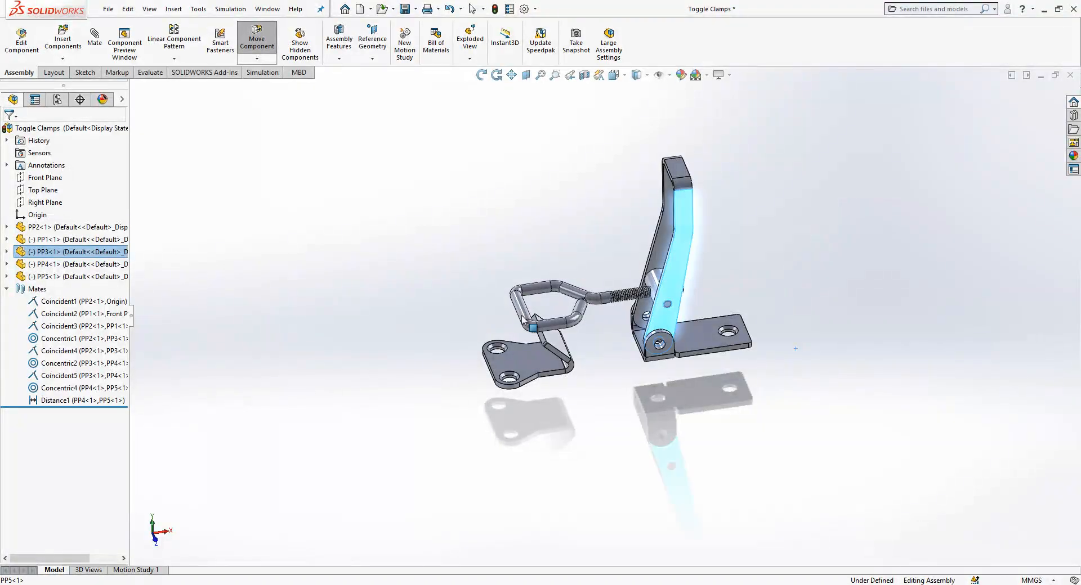
key("Escape")
key("f")
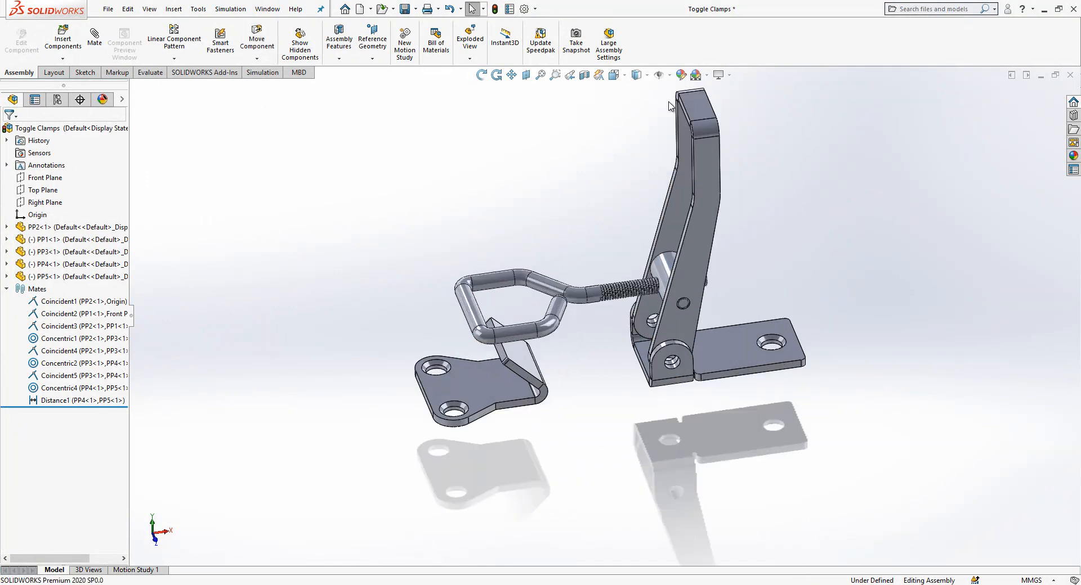
left_click(637, 106)
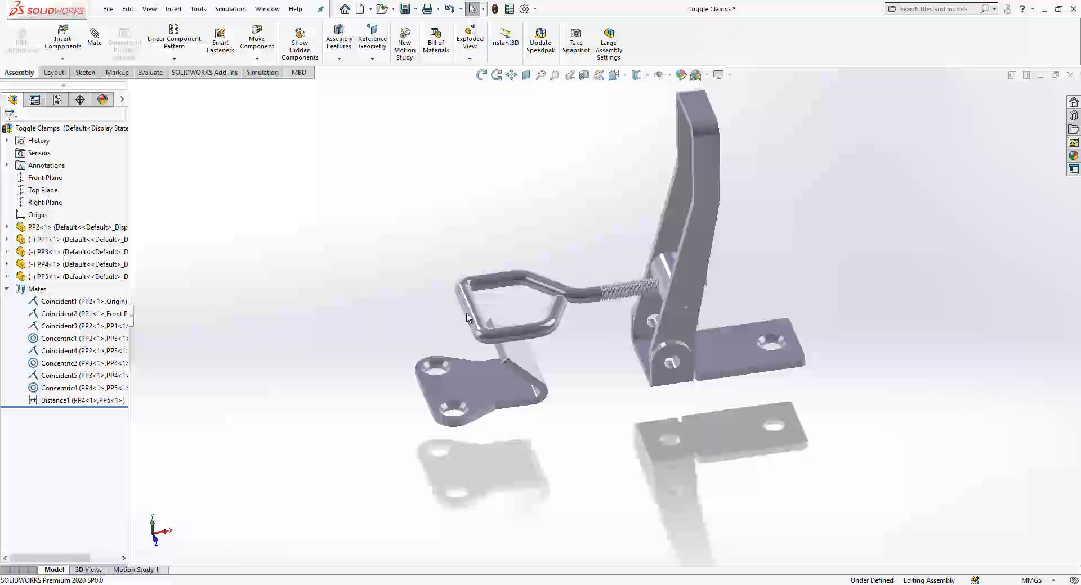
left_click_drag(509, 432, 535, 476)
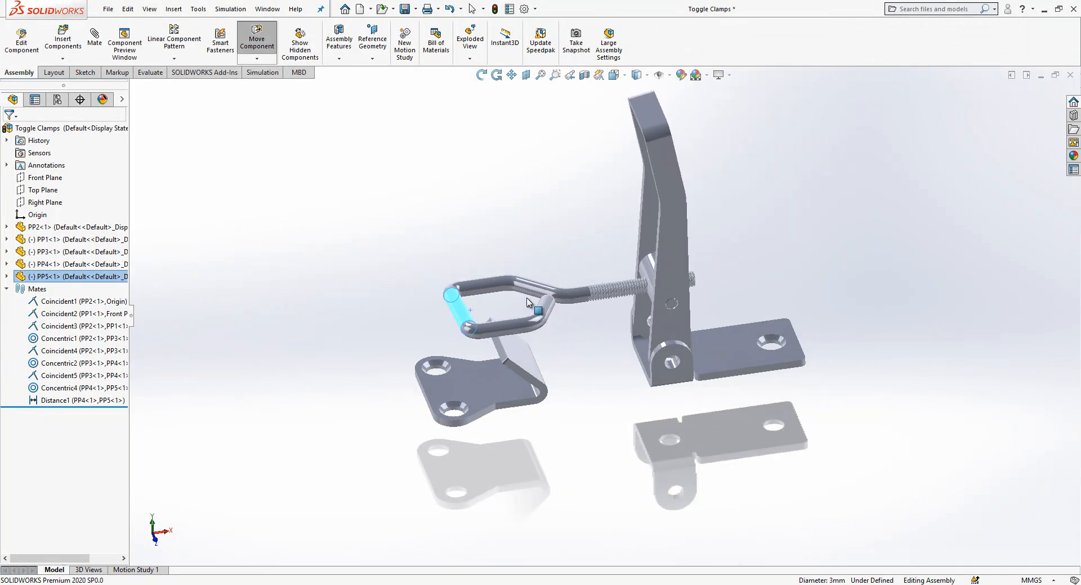
left_click(488, 287)
Add a perpendicular mate between the PP5 hook rod's Top Plane and the outer side face of the PP3 lever arm.
left_click(7, 277)
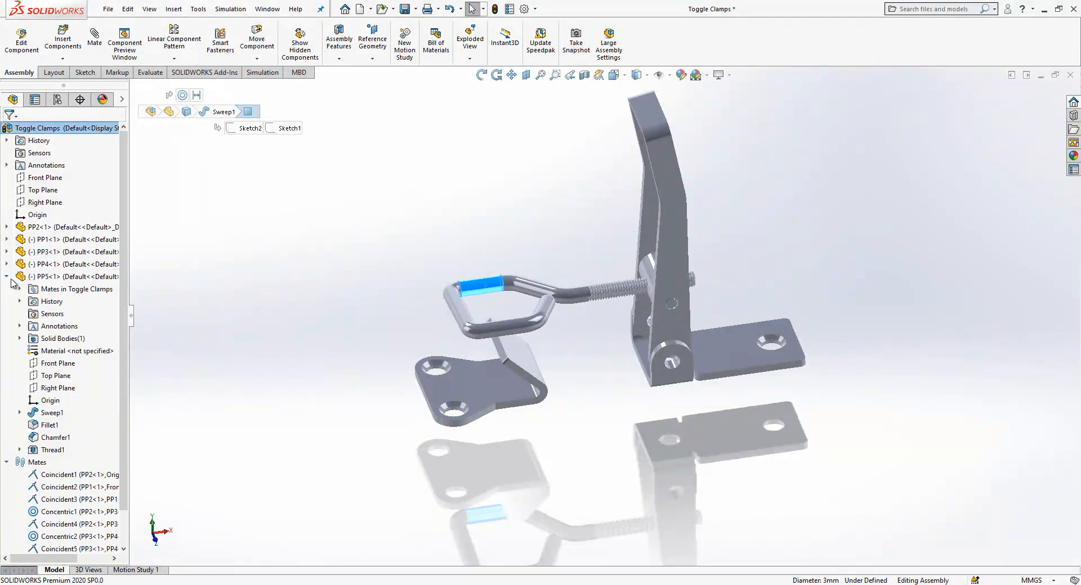
left_click(55, 364)
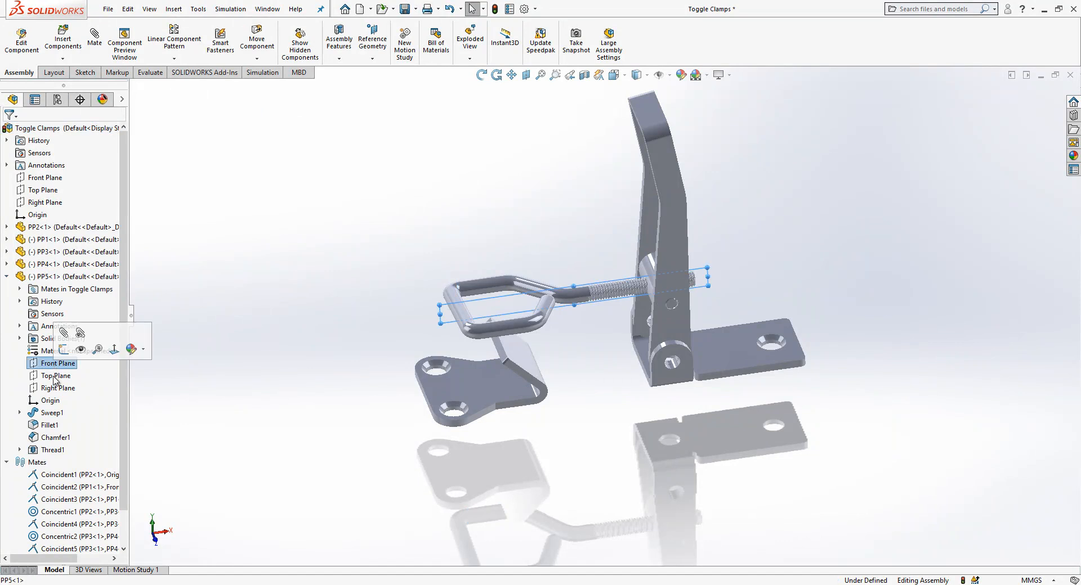
left_click(55, 377)
middle_click_drag(549, 348, 568, 339)
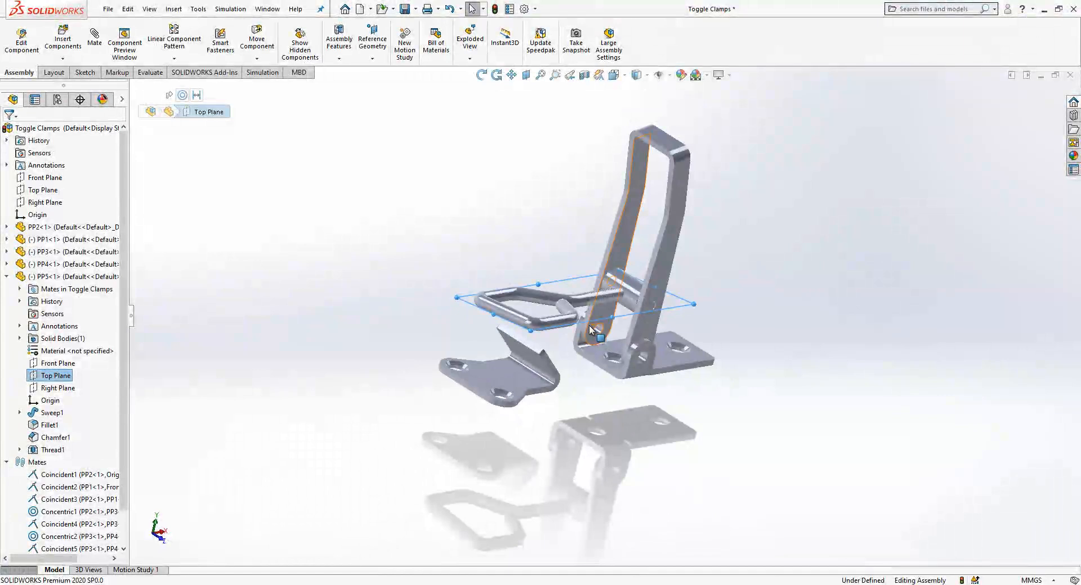
left_click(662, 278)
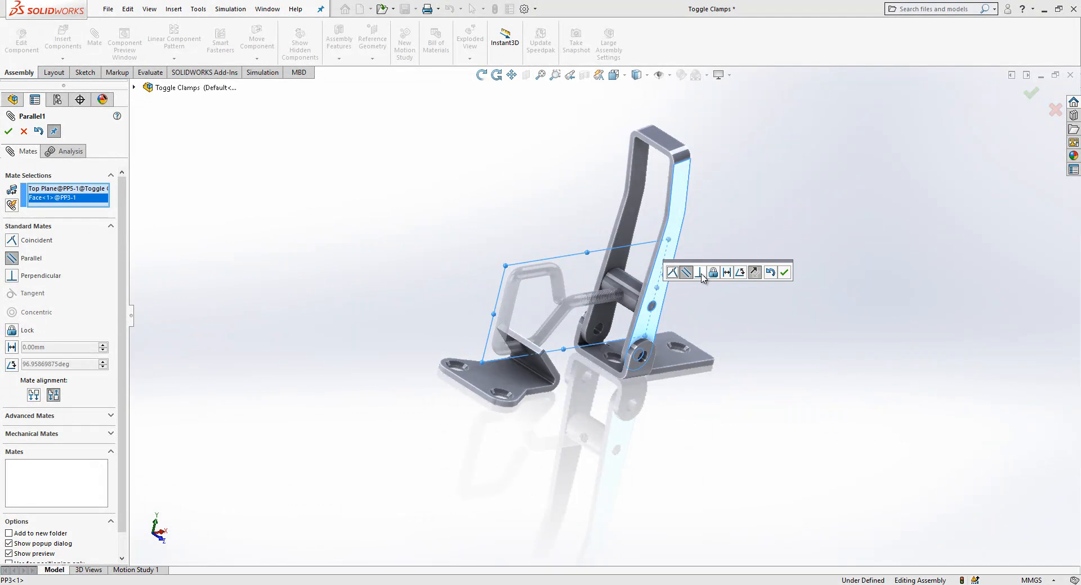
left_click(700, 273)
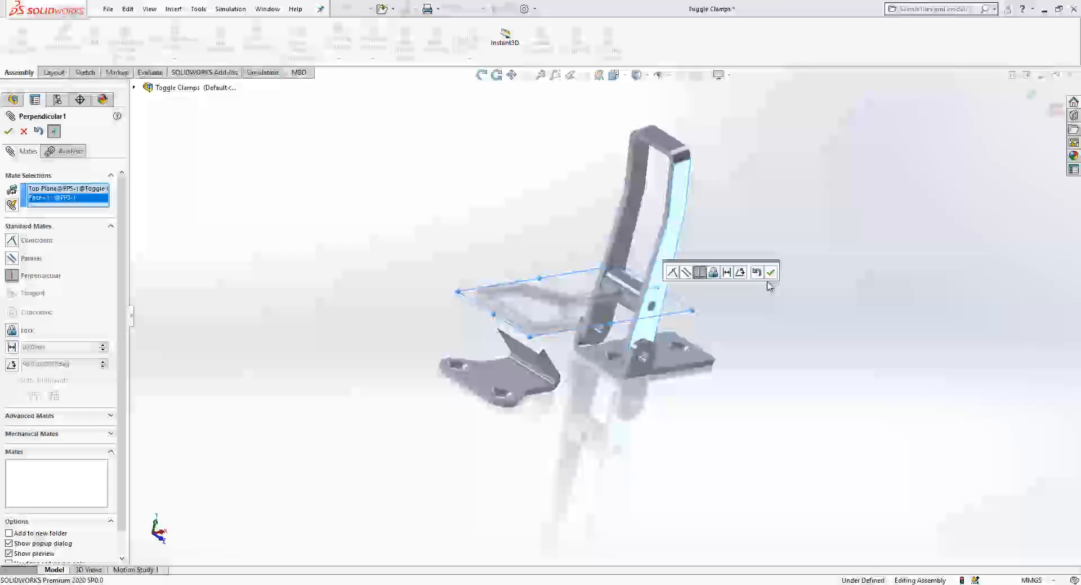
left_click(770, 272)
left_click(8, 131)
Test how the hook rod and catch plate follow by moving the lever and then the plate.
left_click_drag(661, 256, 515, 340)
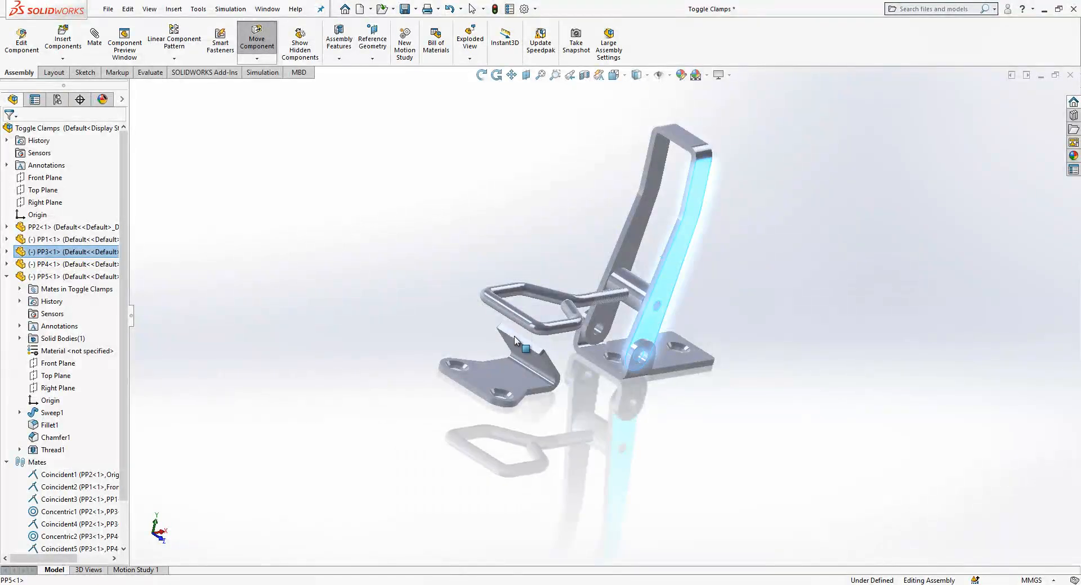
left_click_drag(519, 381, 539, 426)
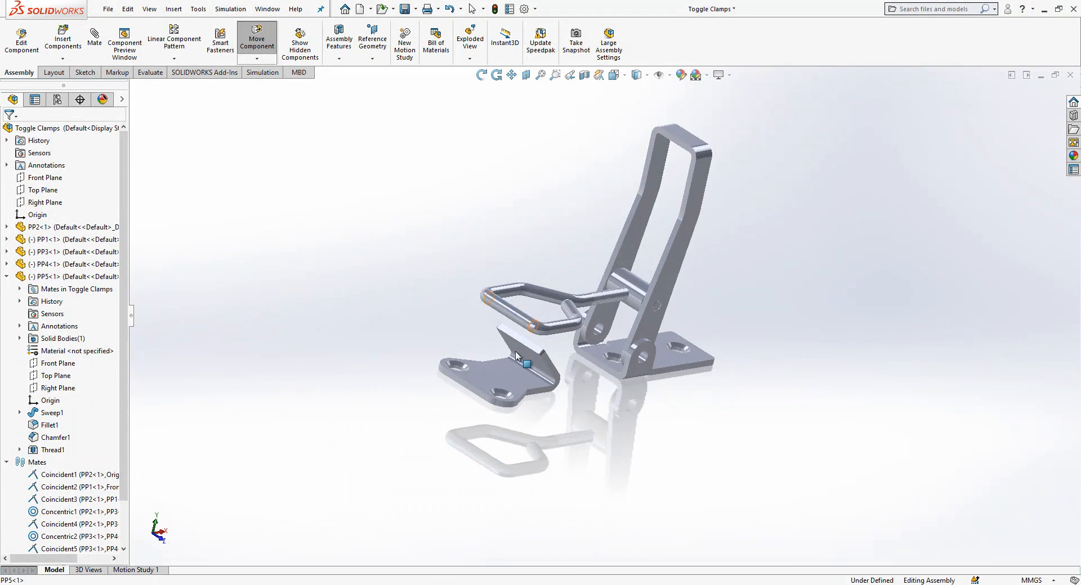
middle_click_drag(647, 302, 622, 295)
scroll(623, 295, "down", 2)
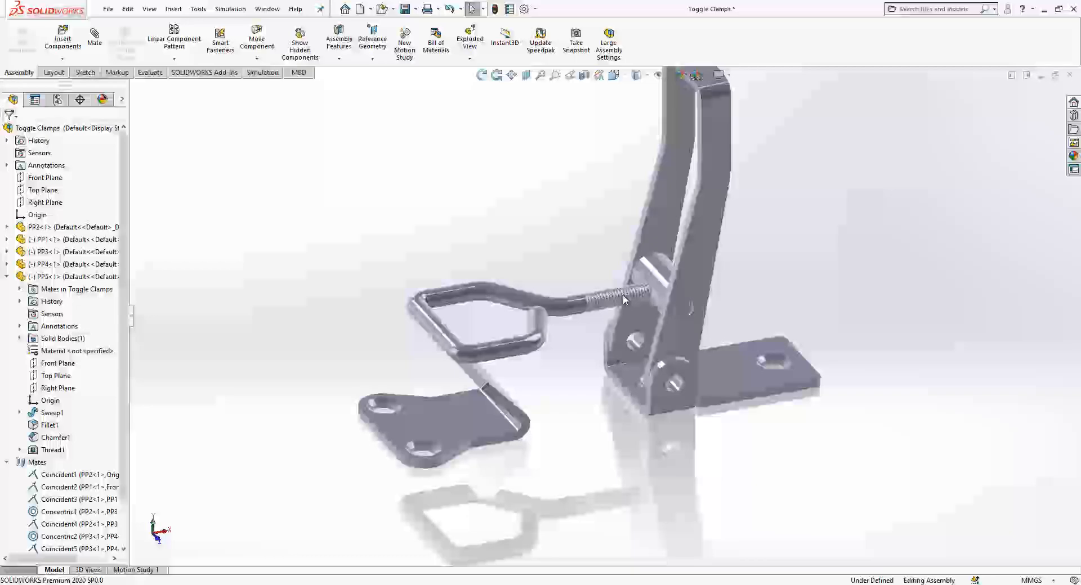
Collapse the PP5 feature list and add a tangent mate between the hook rod's crossbar and the PP1 catch plate's flat upper face.
left_click(457, 291)
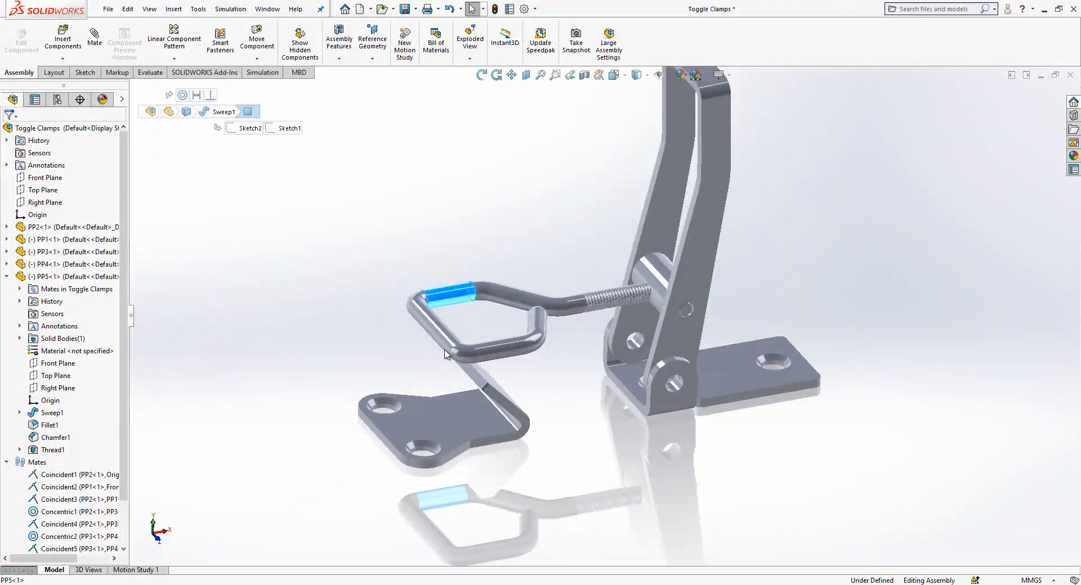
left_click(6, 279)
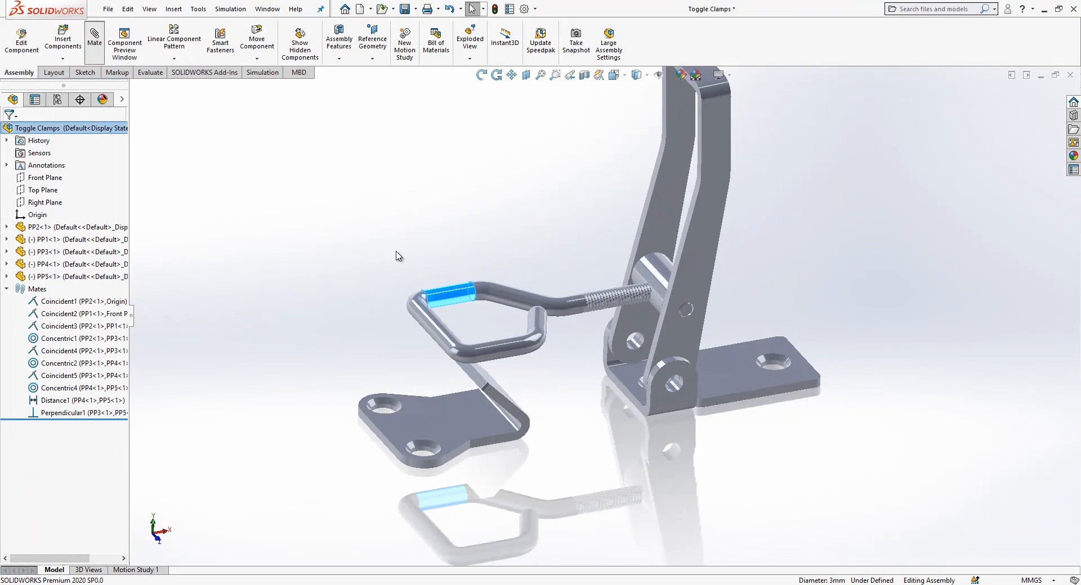
right_click(74, 195)
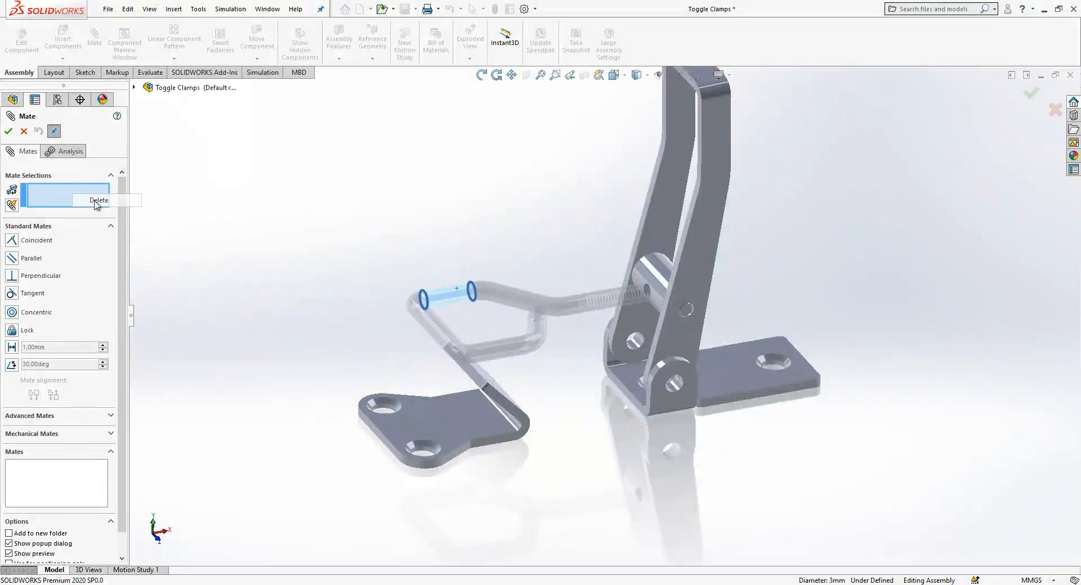
left_click(438, 326)
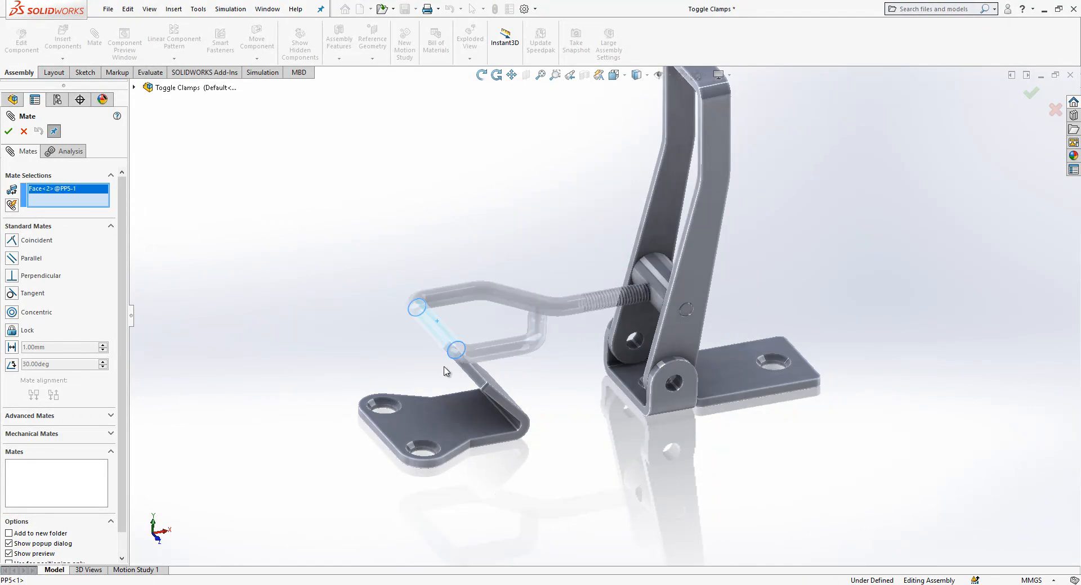
left_click(461, 406)
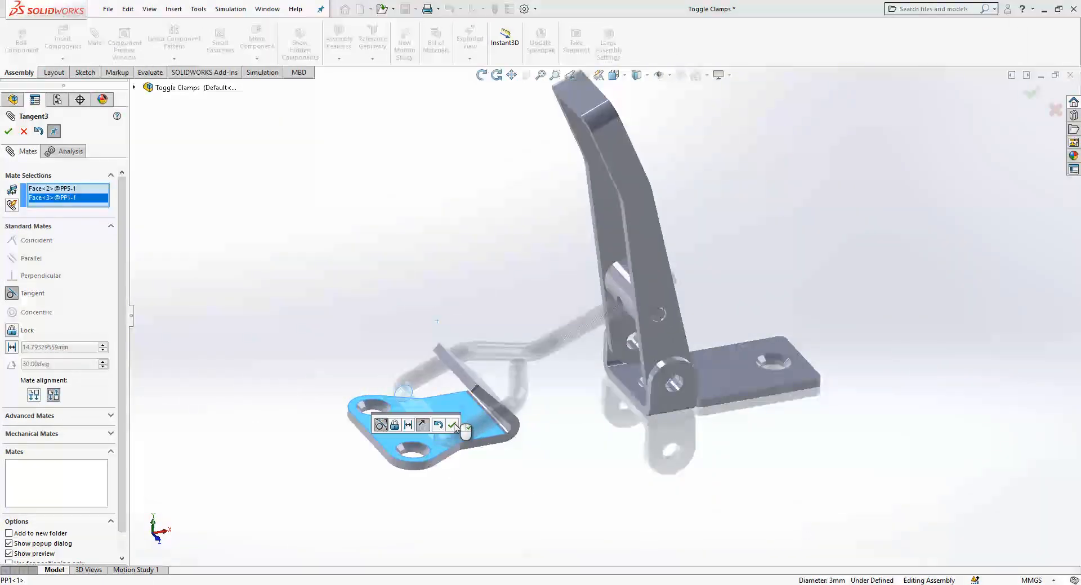
left_click(453, 426)
Add a tangent mate between the inner face of the catch plate's bent lip and the hook rod's crossbar, and finish mating.
left_click(487, 380)
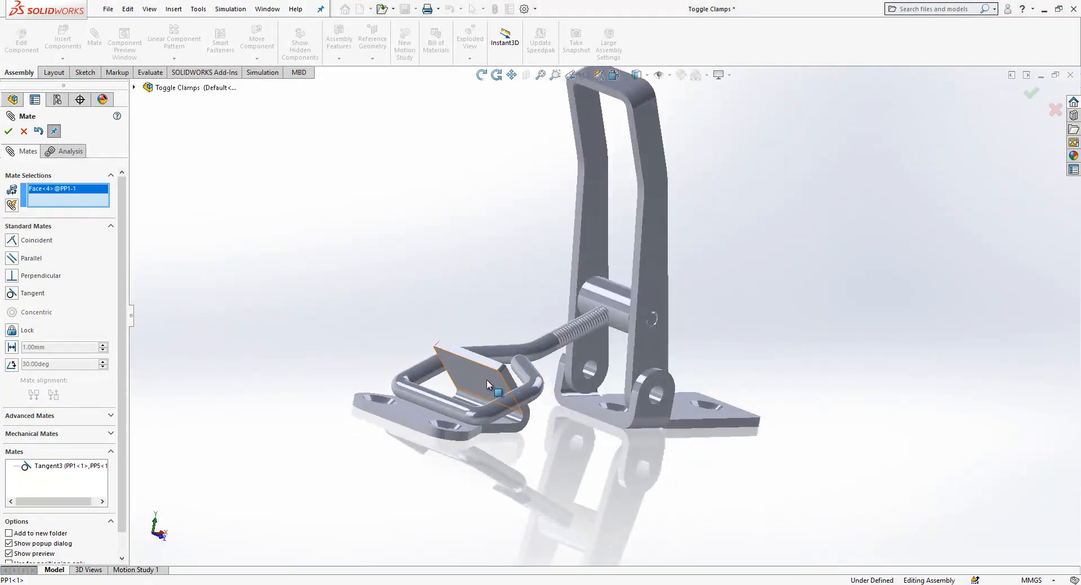
left_click(448, 403)
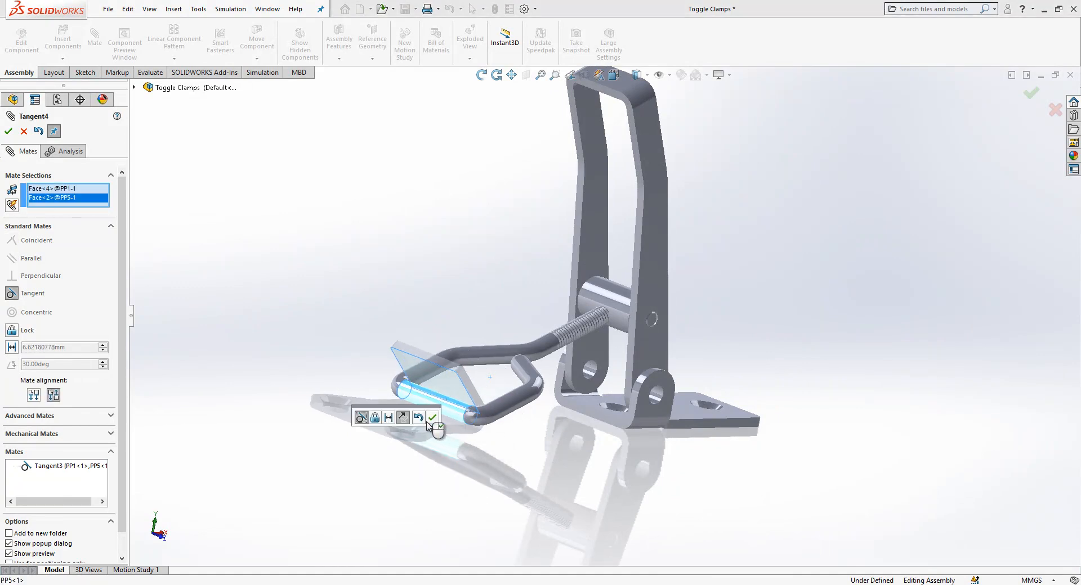
left_click(432, 418)
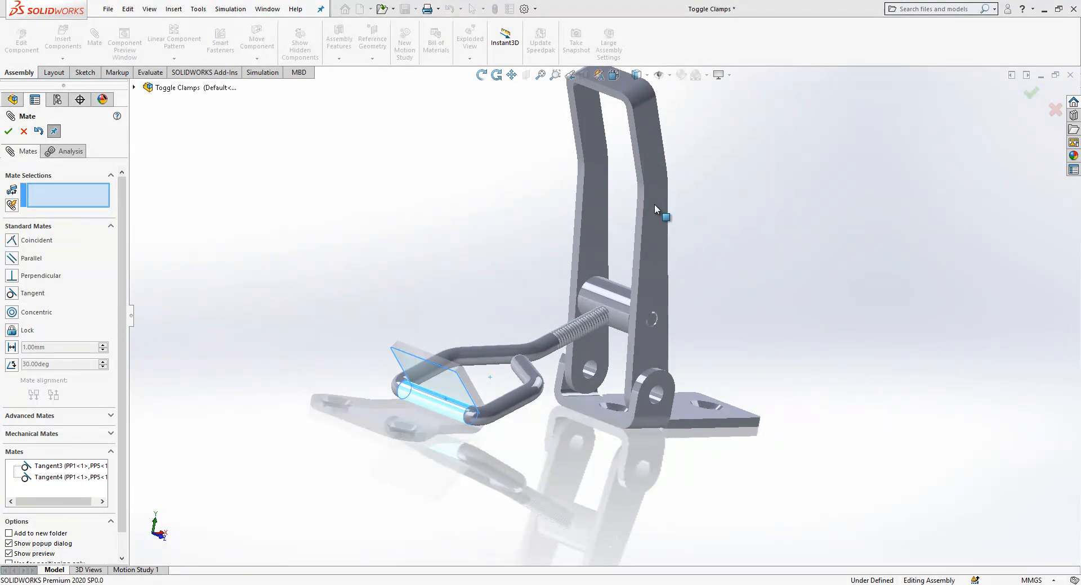
key("Escape")
Swing the lever down toward its closed position and set the display to shaded with edges.
left_click_drag(654, 208, 772, 351)
middle_click_drag(687, 329, 673, 370)
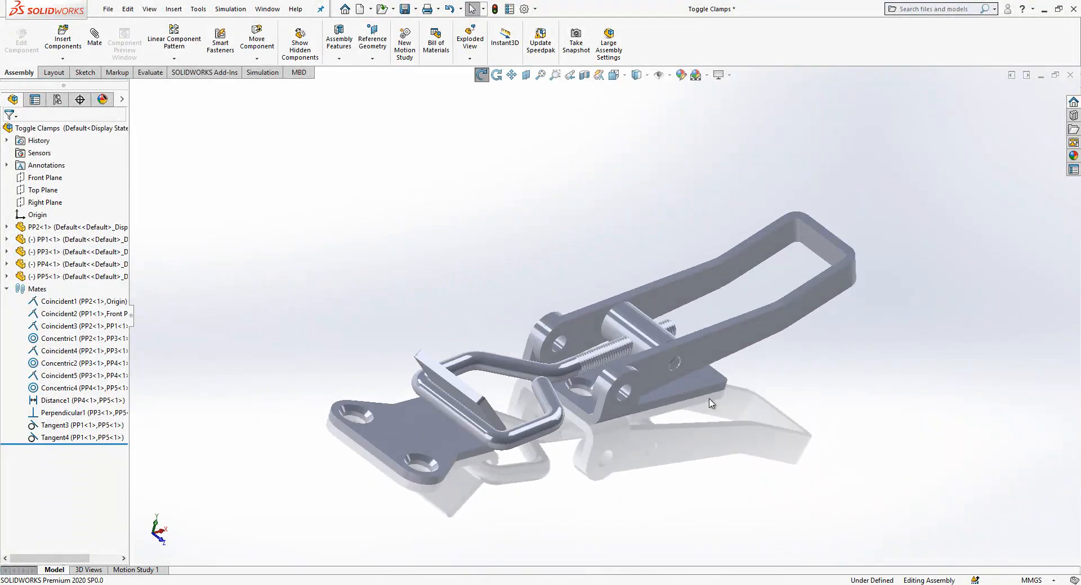
scroll(711, 403, "down", 3)
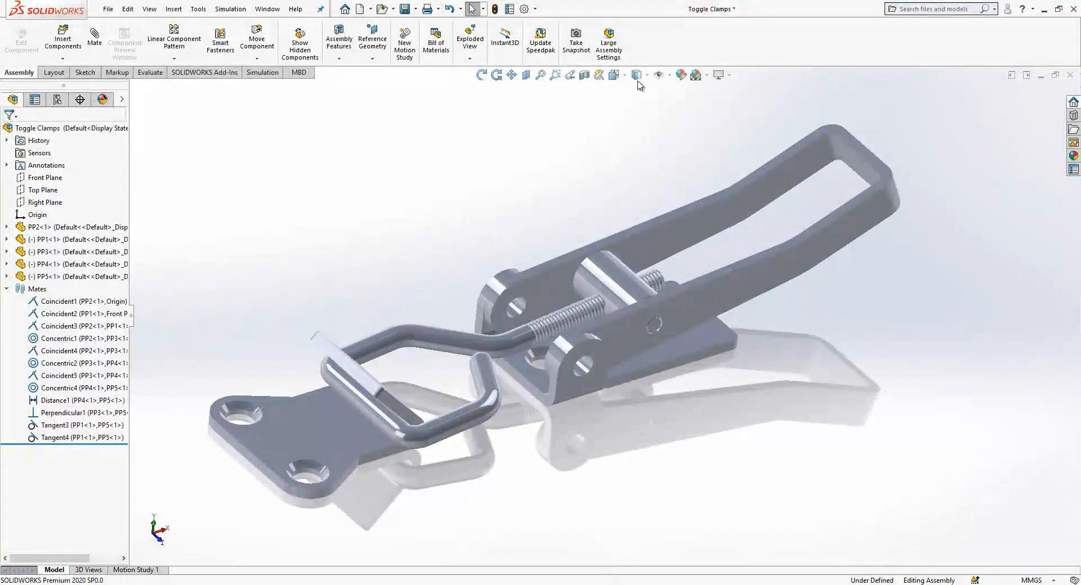
left_click(638, 90)
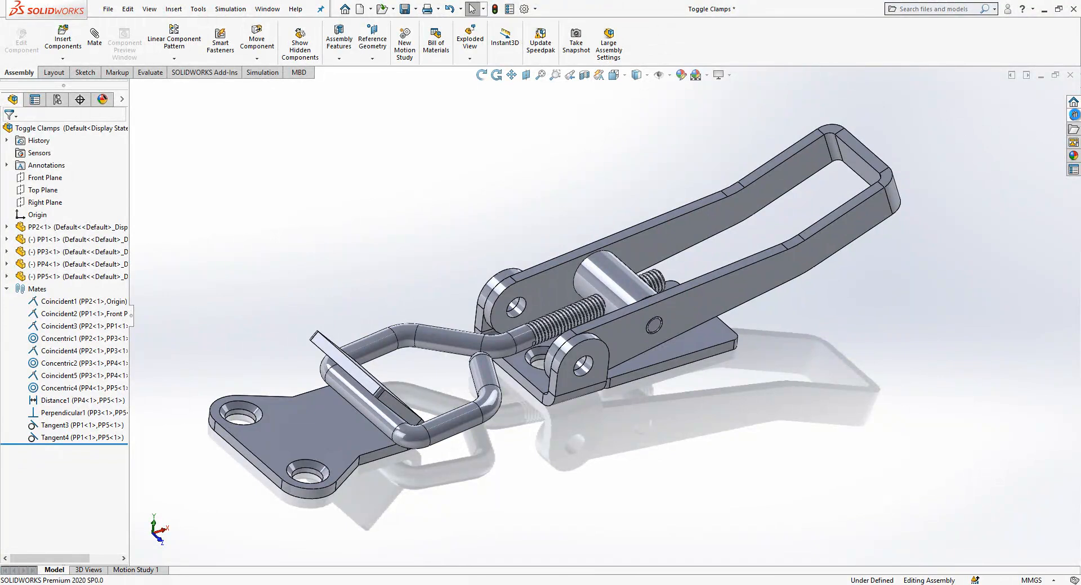
Browse the Toolbox in the Design Library to the DIN rivets under Pins.
left_click(1074, 114)
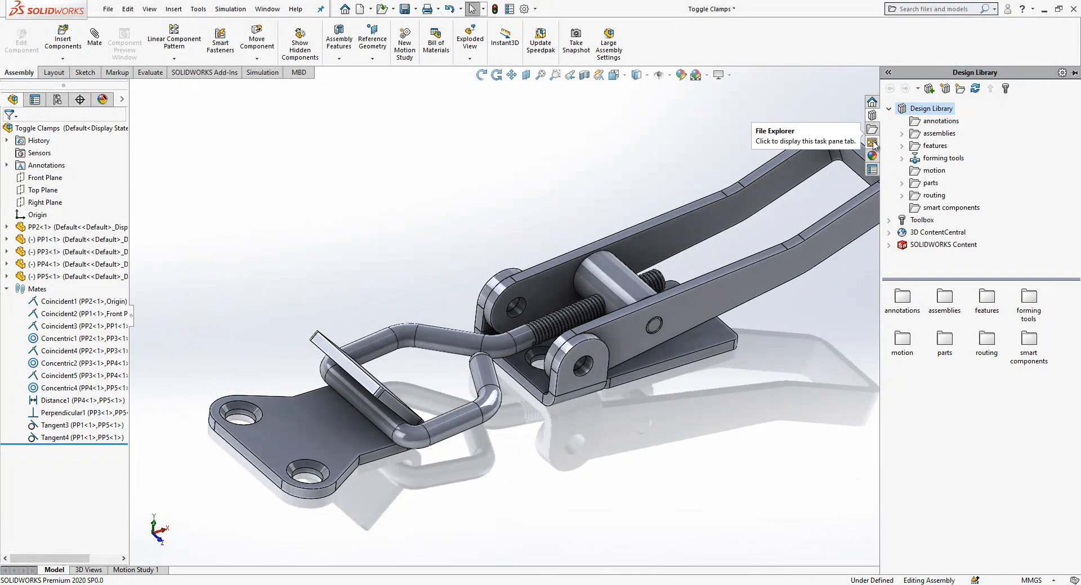
left_click(889, 109)
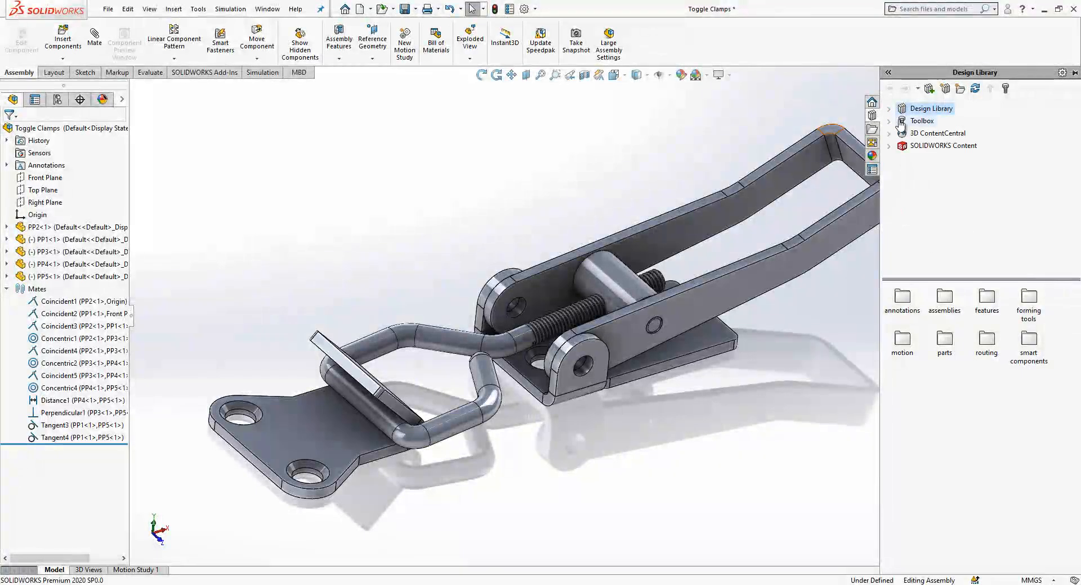
left_click(888, 121)
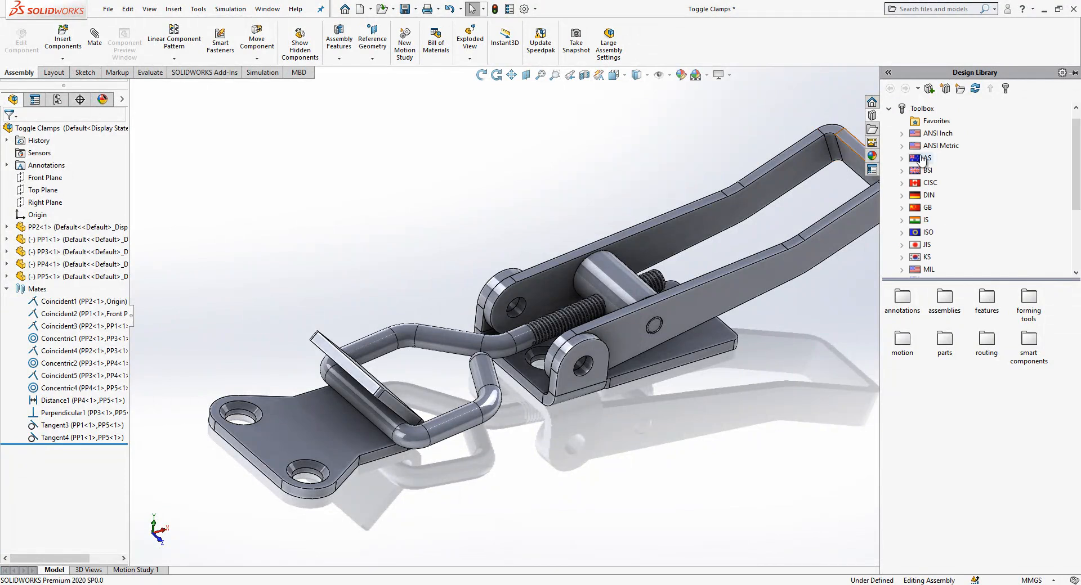
left_click(929, 198)
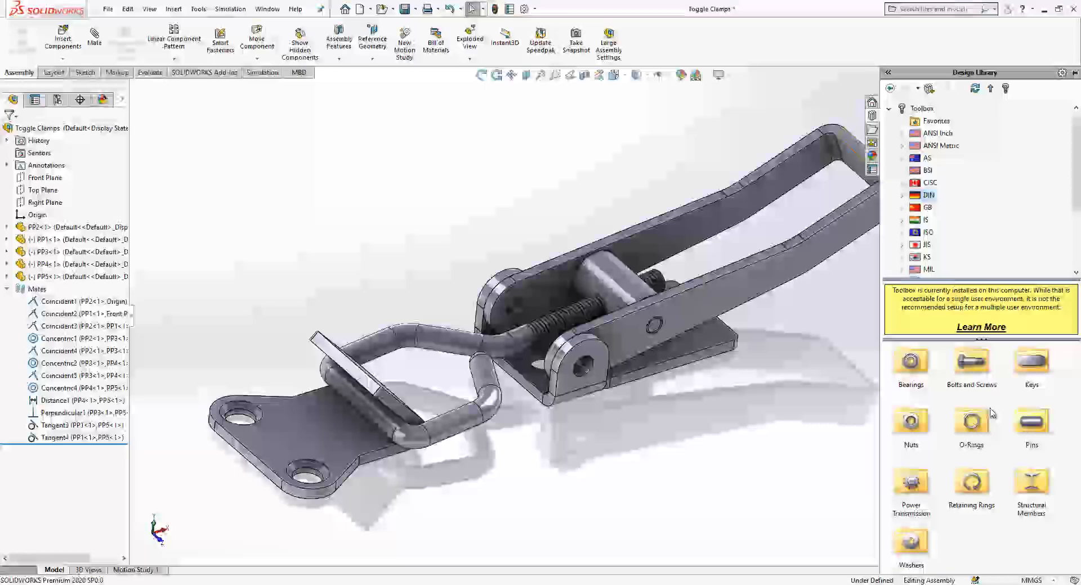
double_click(1031, 431)
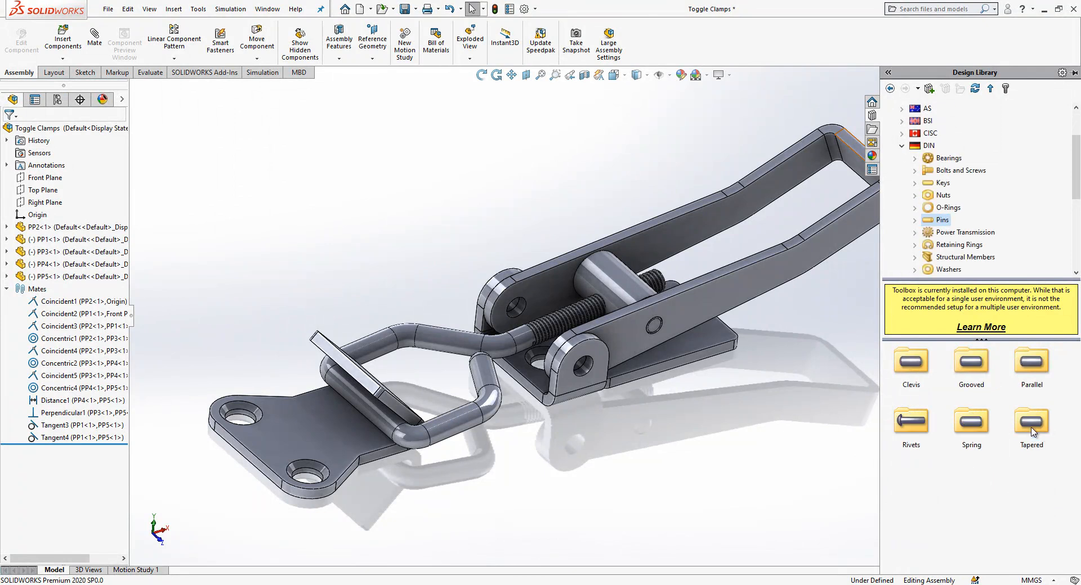
double_click(925, 424)
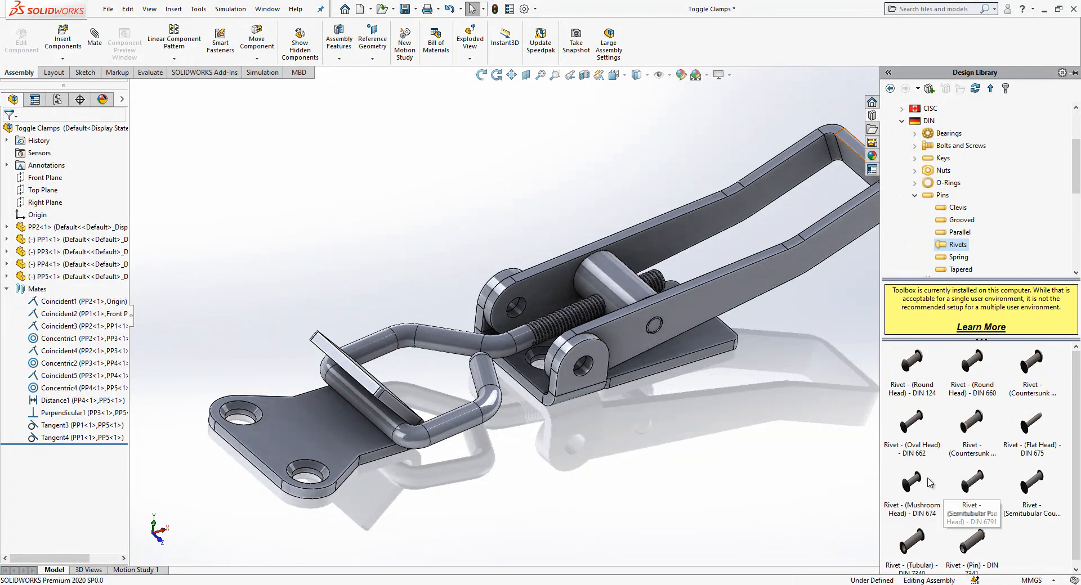
Create a part from the Semitubular Pan Head rivet DIN 6791 with size 3 and length 5.
right_click(964, 482)
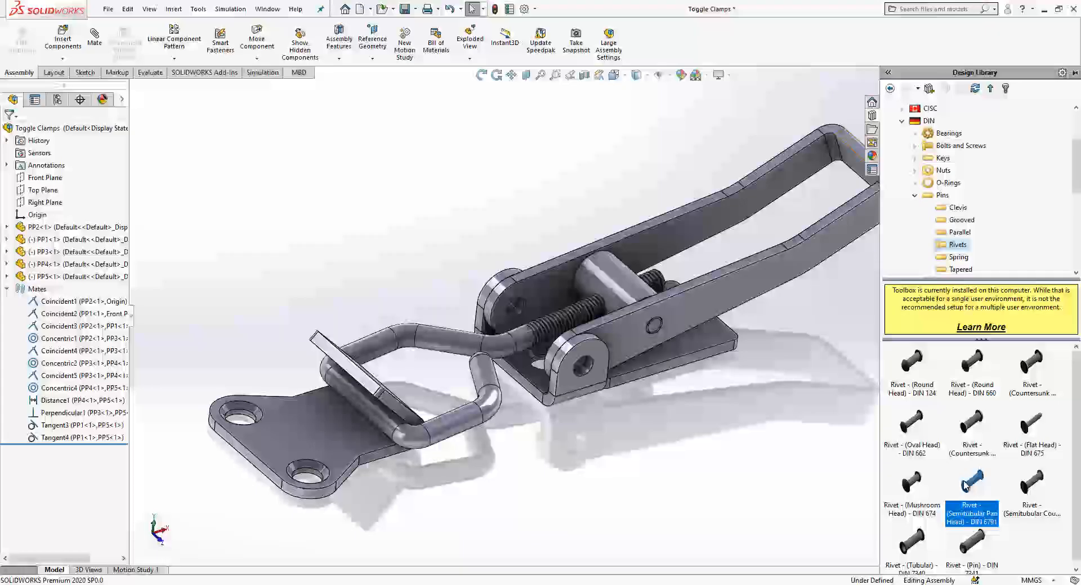
left_click(992, 514)
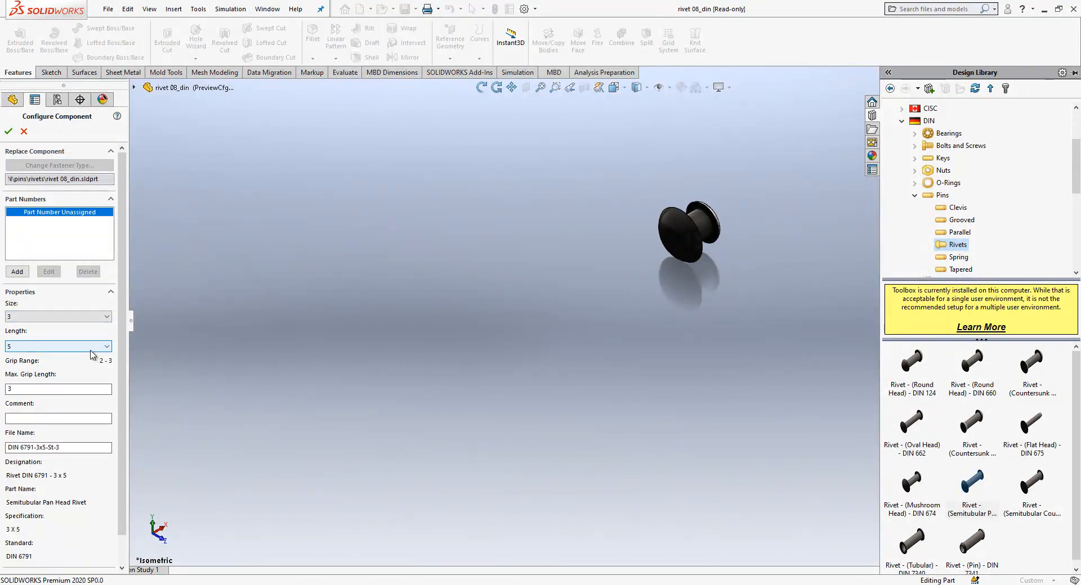
left_click(90, 349)
left_click(96, 357)
middle_click_drag(824, 172, 748, 298)
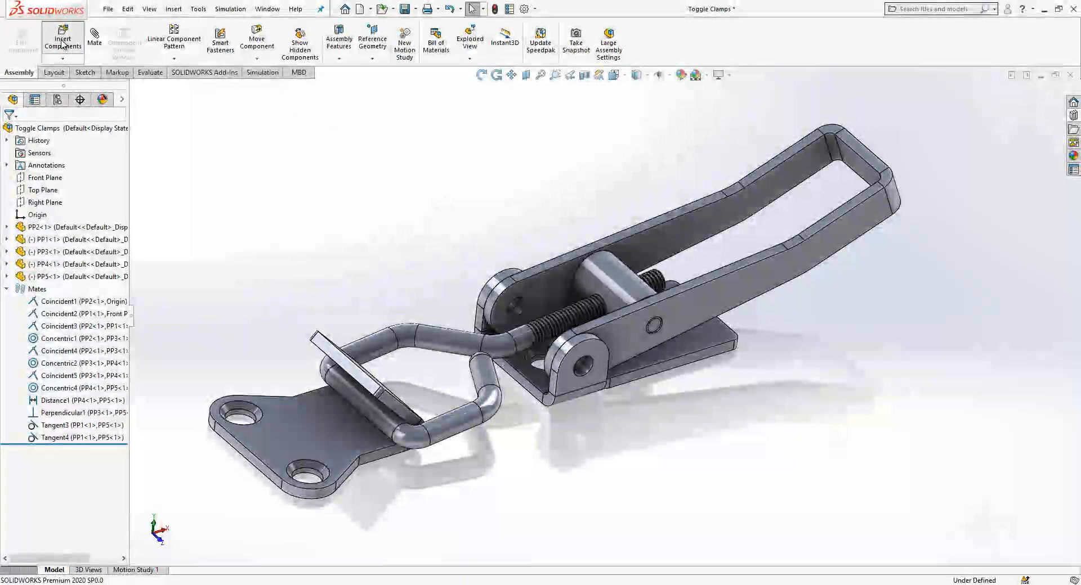
Insert the DIN 6791-3x5-St-3 rivet into the pivot hole on the outer face of the near bracket ear.
left_click(63, 43)
left_click(47, 258)
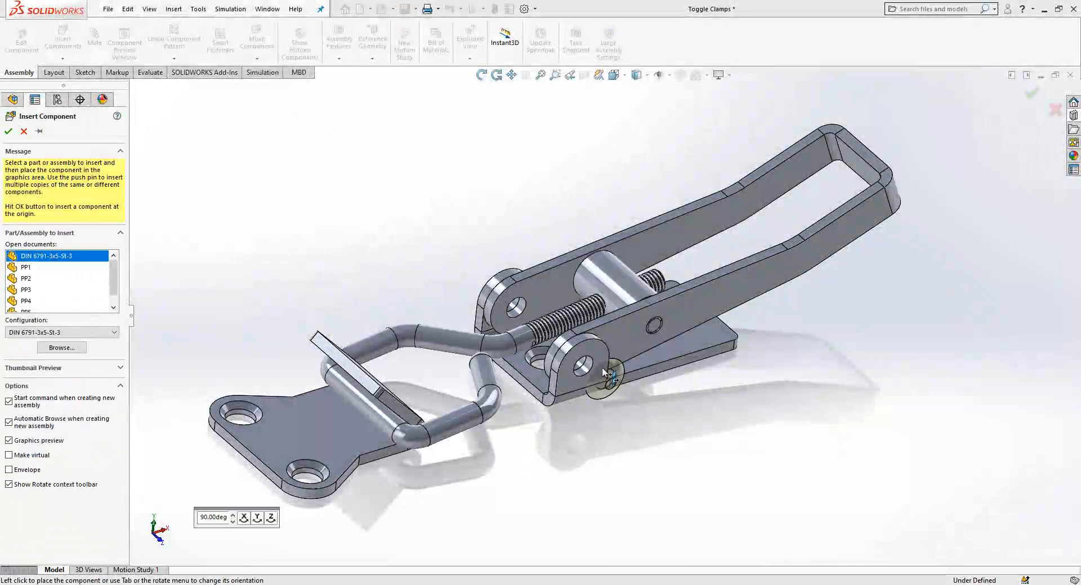
left_click(592, 364)
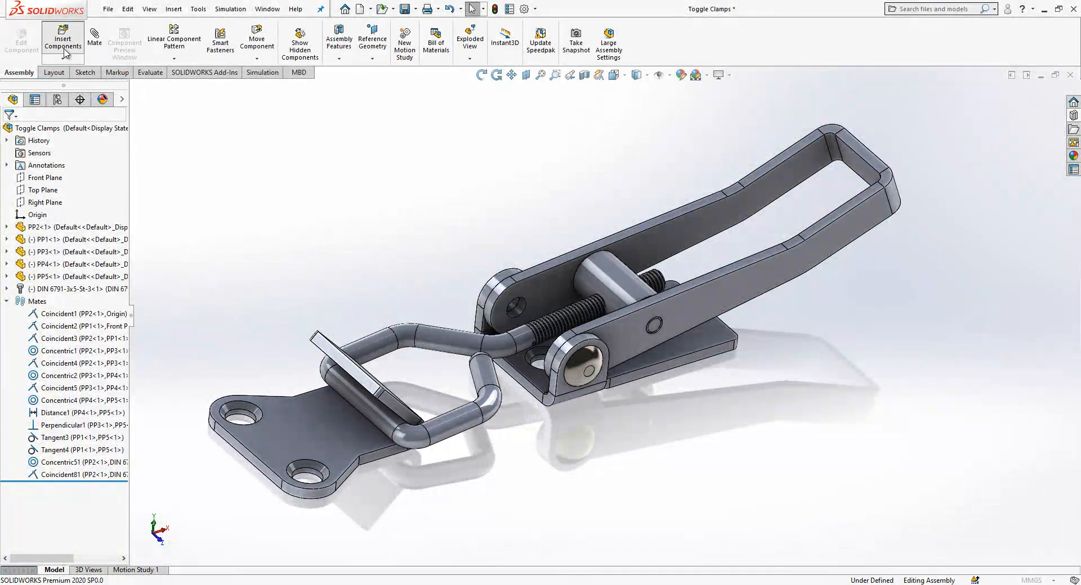
Insert a second DIN 6791-3x5-St-3 rivet into the pivot hole on the outer face of the opposite bracket ear.
left_click(64, 49)
left_click(70, 257)
scroll(414, 246, "down", 1)
middle_click_drag(460, 253, 557, 305)
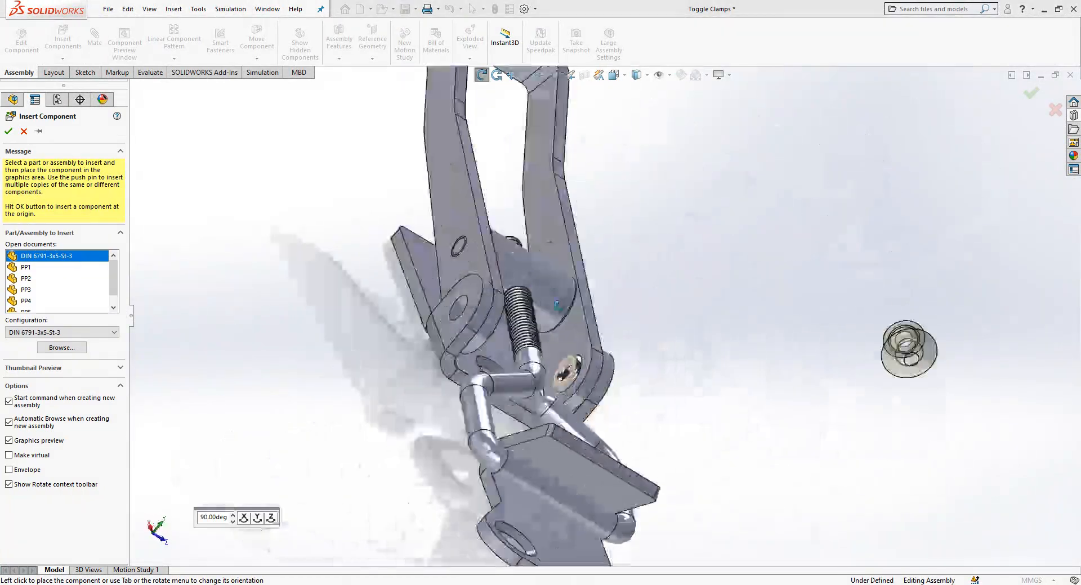
scroll(493, 314, "down", 3)
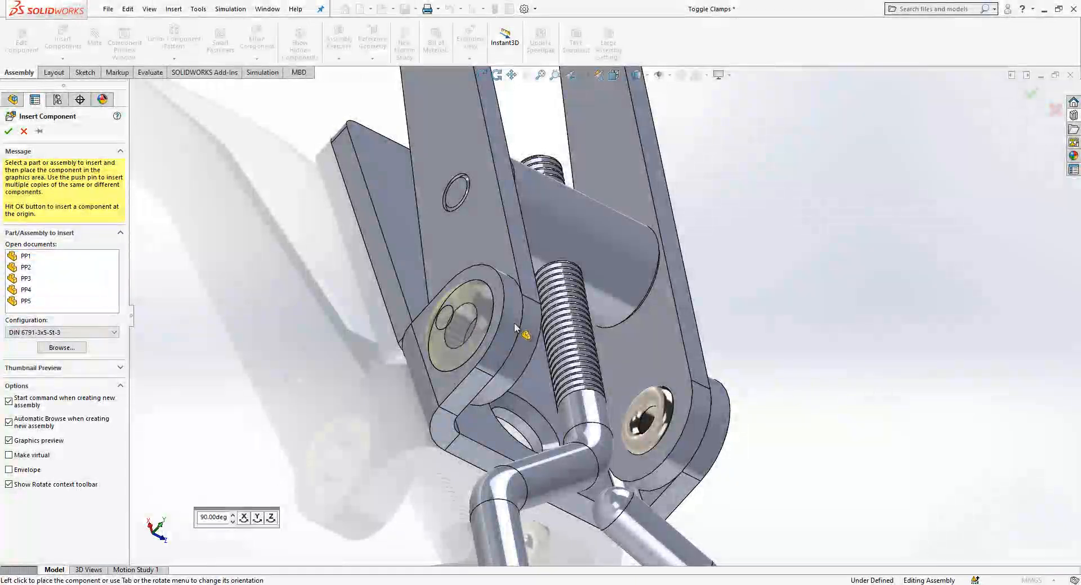
left_click(515, 322)
scroll(533, 326, "up", 3)
middle_click_drag(534, 326, 477, 290)
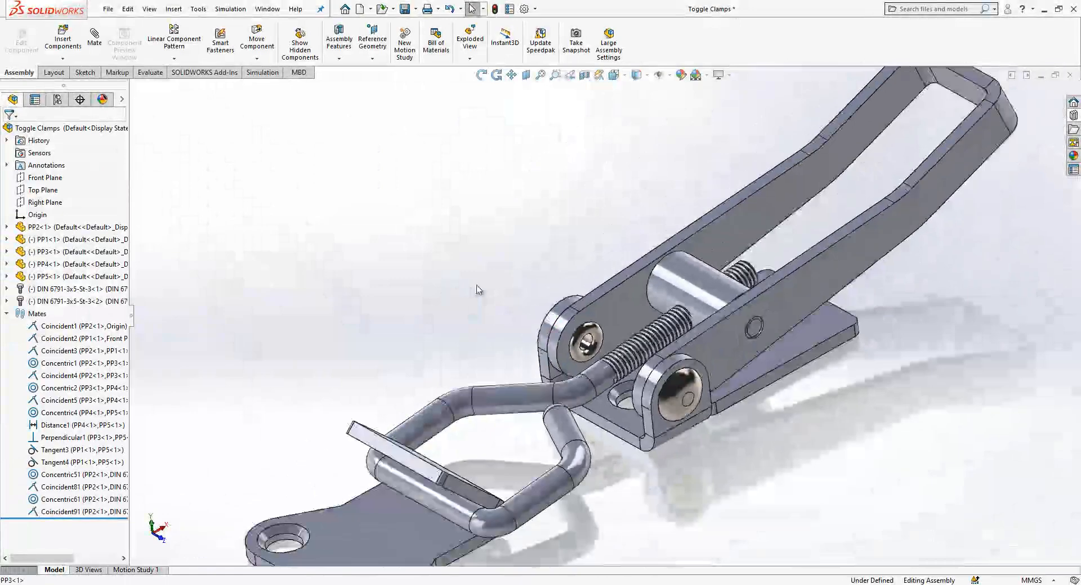
Swing the clamp lever slightly to check its motion with both rivets installed.
scroll(588, 300, "up", 2)
middle_click_drag(588, 300, 595, 294)
scroll(594, 298, "up", 2)
left_click_drag(749, 286, 730, 268)
left_click(646, 193)
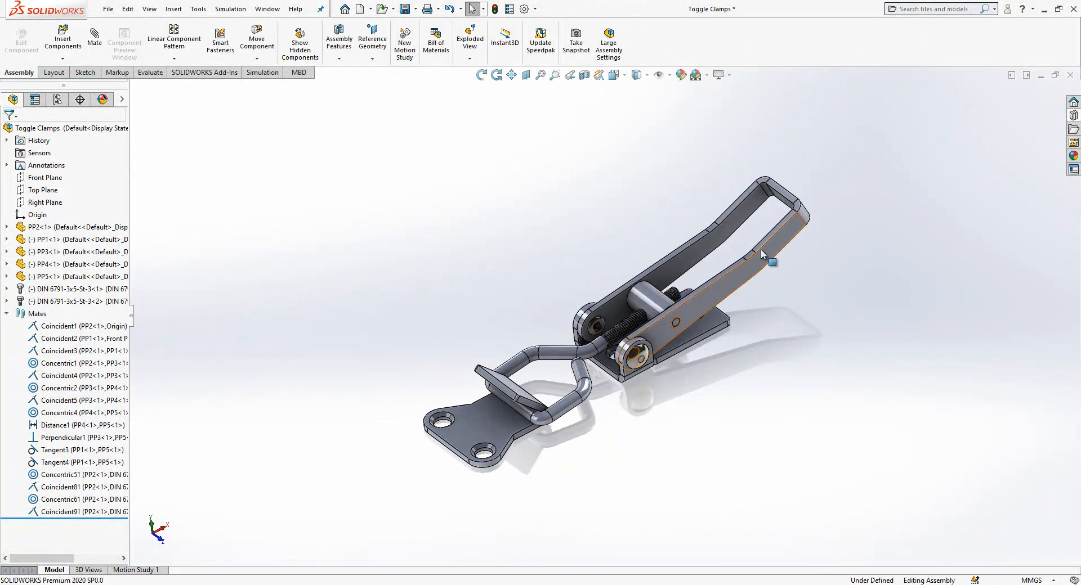
Create a new part and sketch a circle of about 25 mm radius centred on the origin on the Front Plane.
left_click(359, 9)
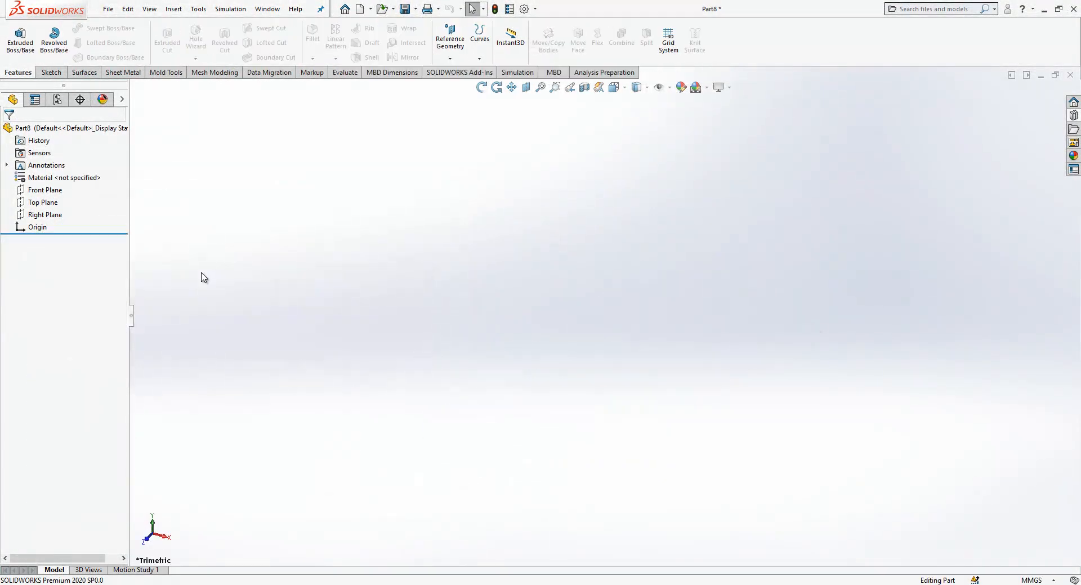
left_click(34, 191)
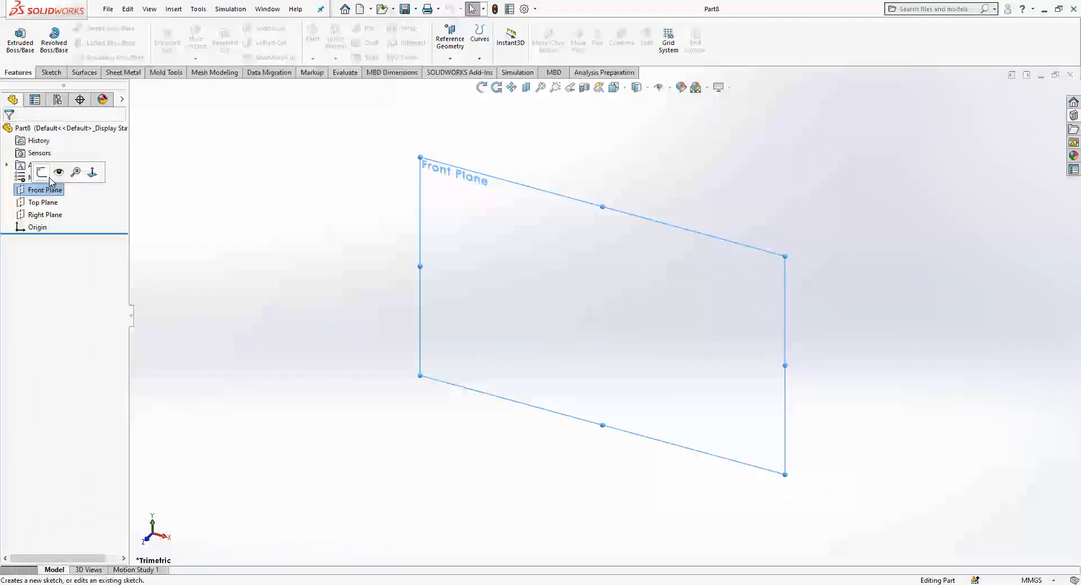
left_click(41, 171)
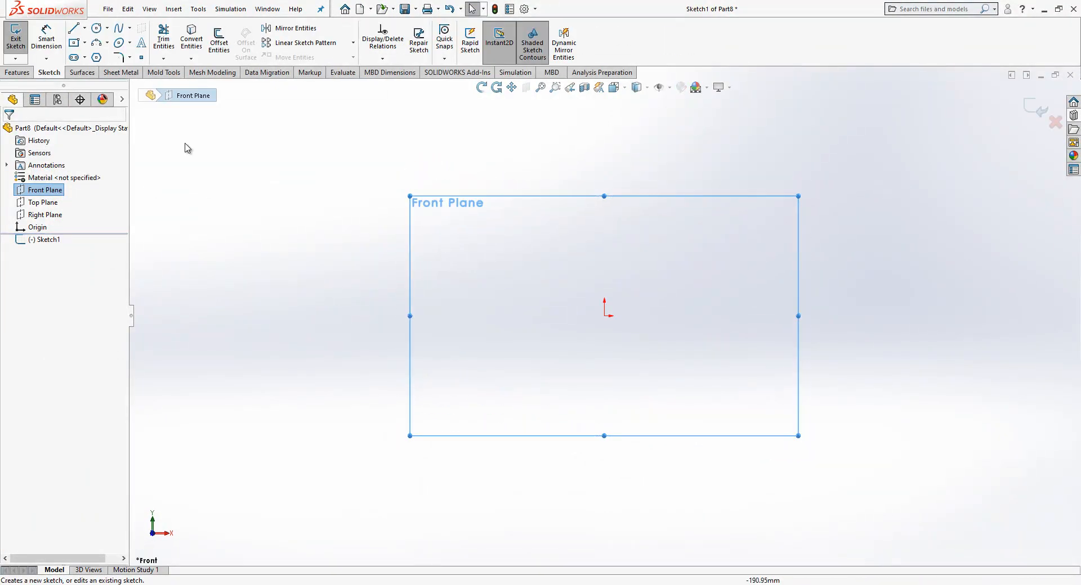
left_click(96, 28)
left_click(604, 315)
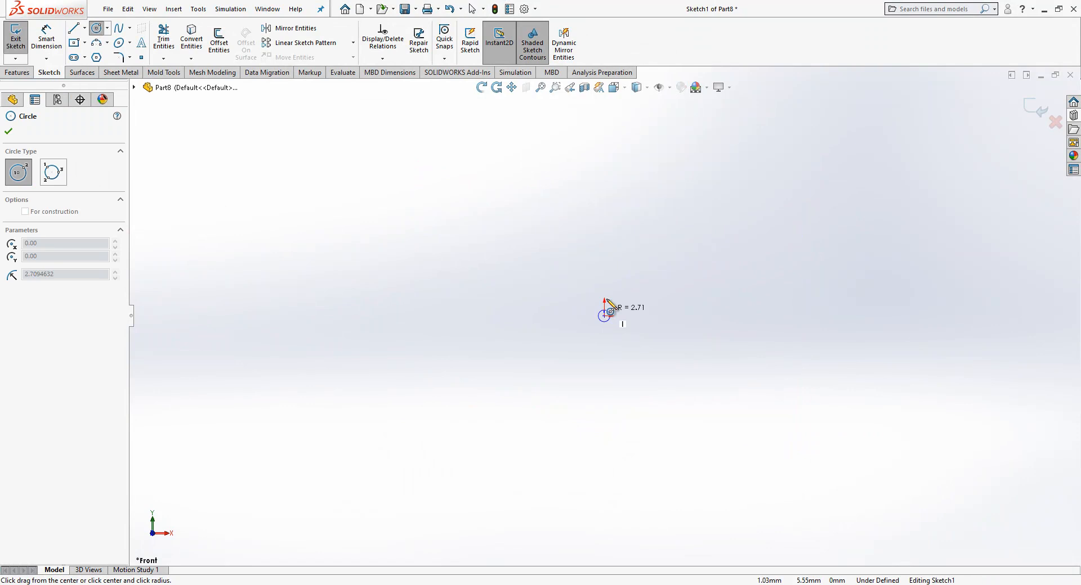
left_click(620, 264)
scroll(424, 268, "down", 1)
scroll(826, 306, "up", 1)
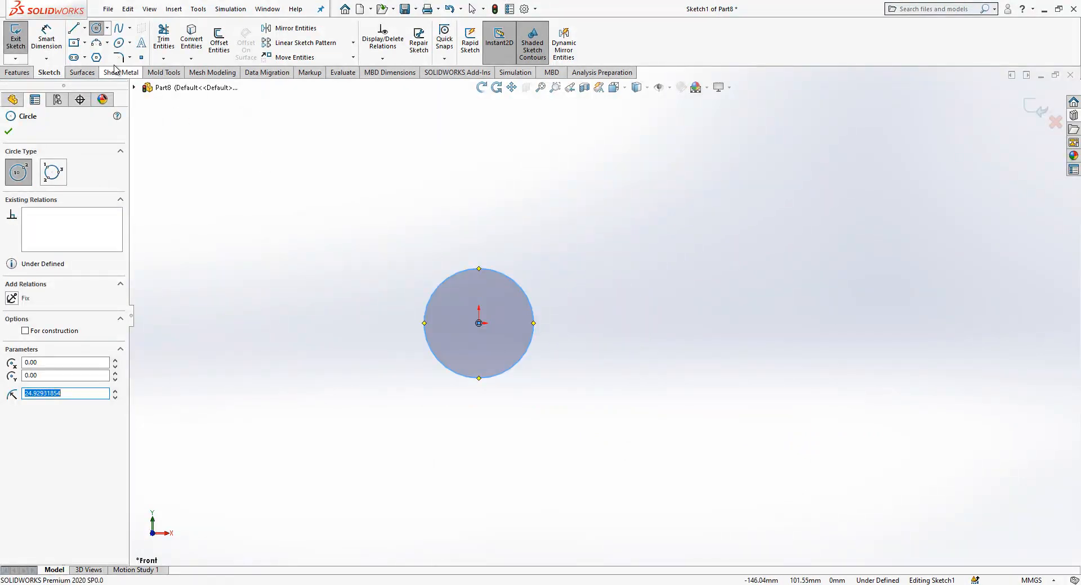
Sketch a bent arm outline with lines from the circle's bottom point, around a squared end, and back past the circle's top.
key("l")
left_click(478, 378)
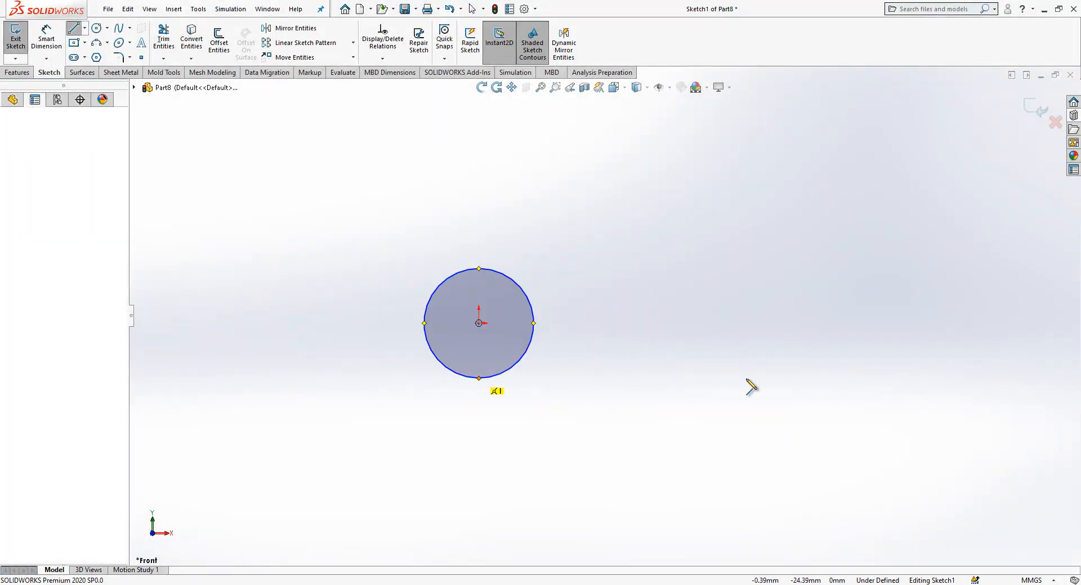
left_click(928, 332)
left_click(905, 276)
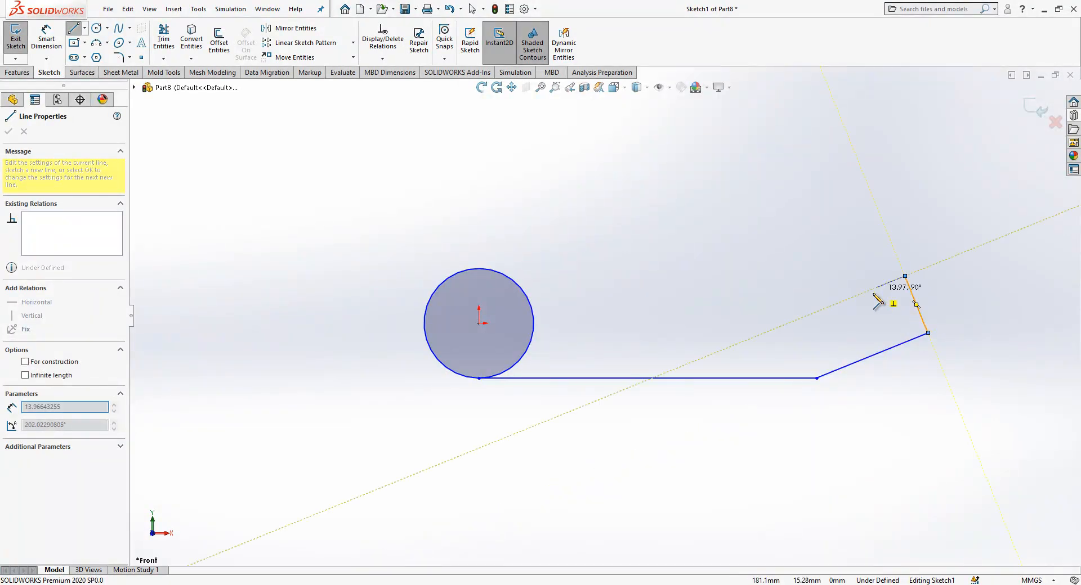
left_click(808, 315)
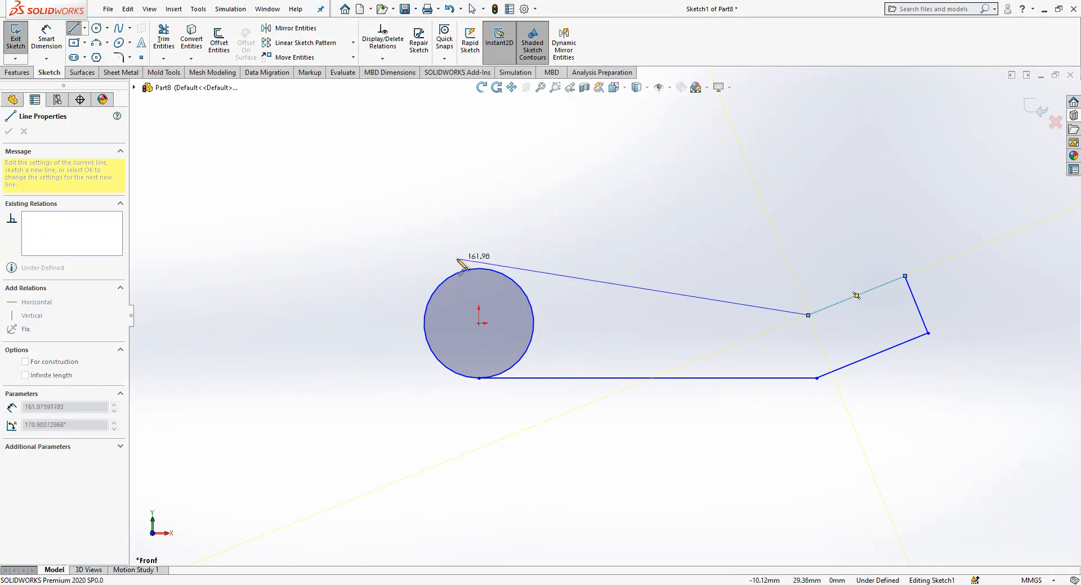
Power trim the upper line's overhang beyond the top of the circle.
left_click(165, 26)
left_click_drag(460, 224, 462, 257)
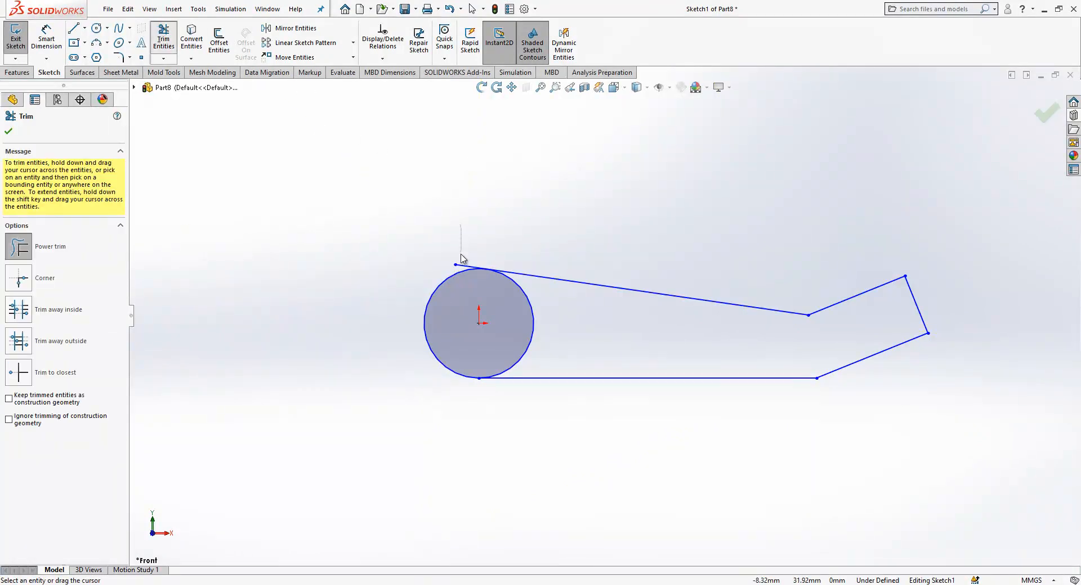
key("Escape")
Dimension the circle's diameter to 8 mm.
key("d")
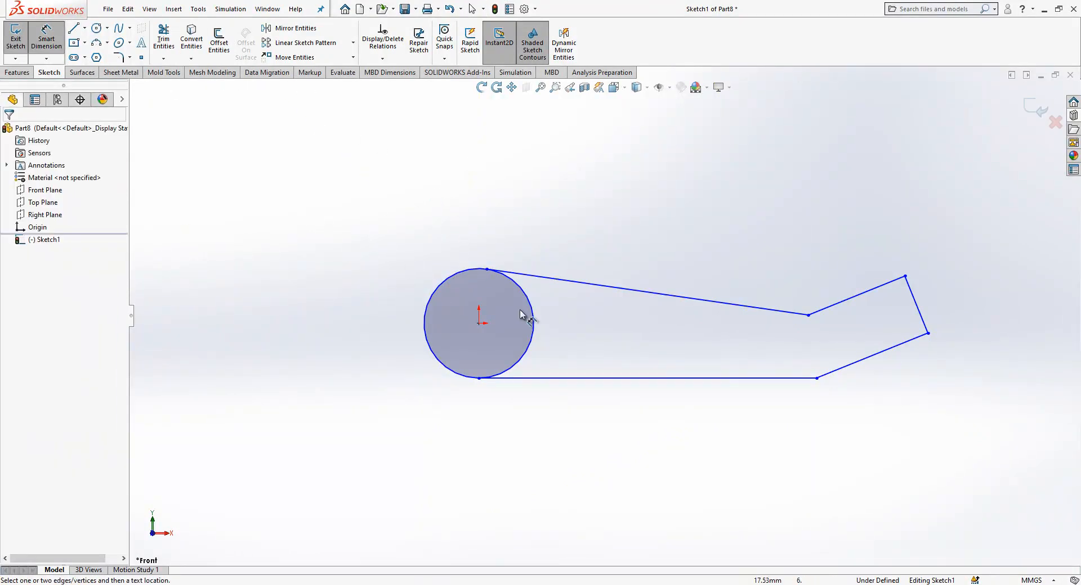
left_click(510, 313)
type("85863709mm")
key("Return")
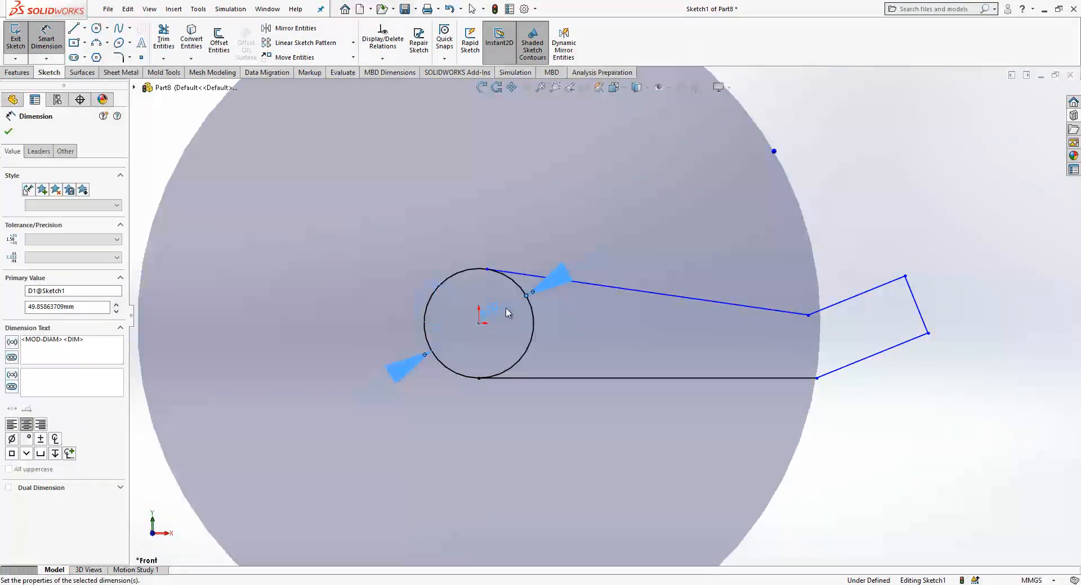
Dimension the lower horizontal line's length to 35 mm.
left_click(652, 385)
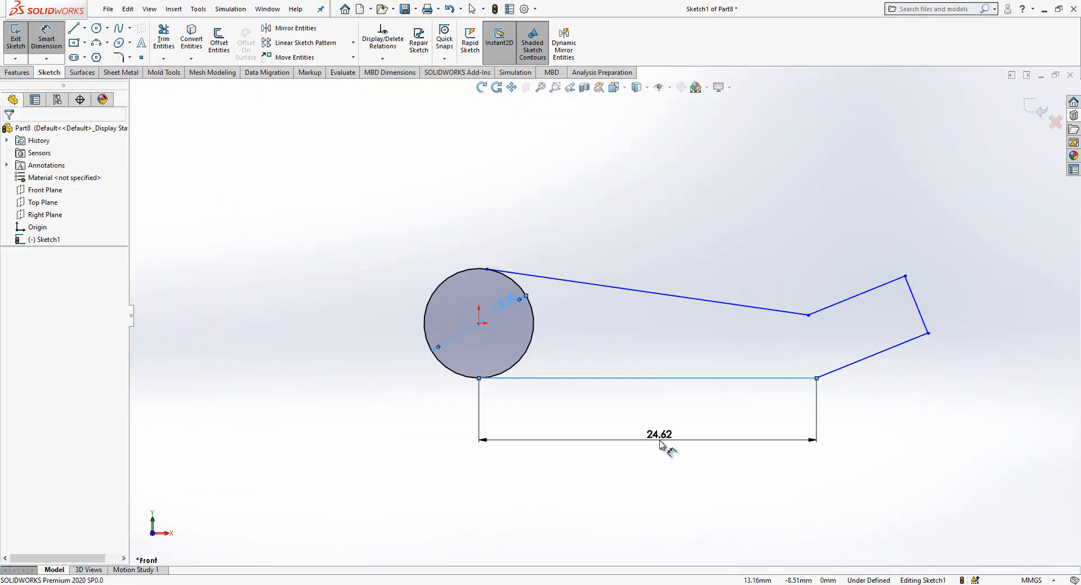
left_click(660, 444)
type("155")
key("Return")
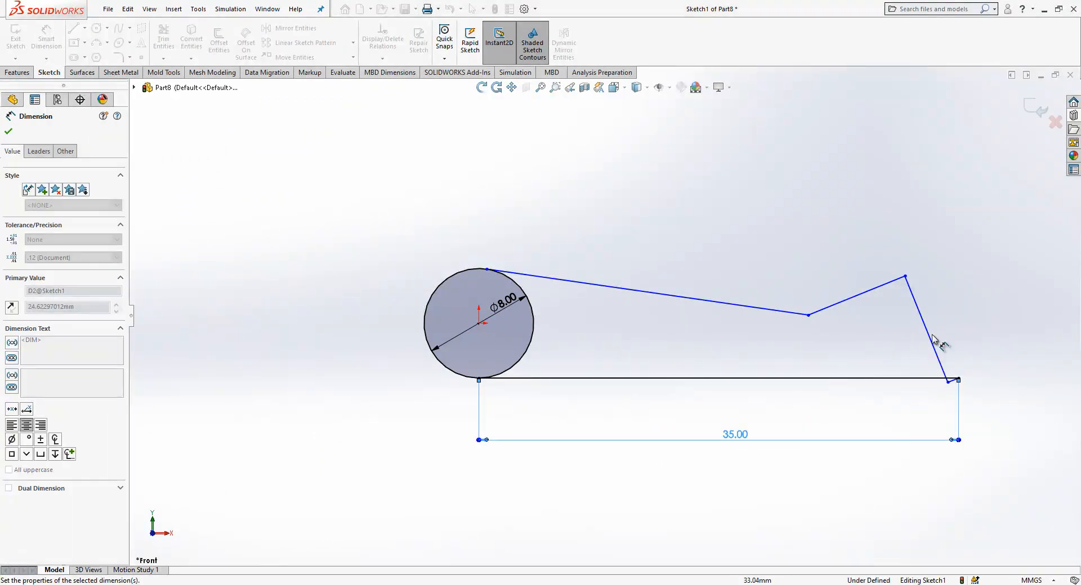
Dimension the arm's squared end line to 5 mm and leave the dimension command.
left_click(923, 316)
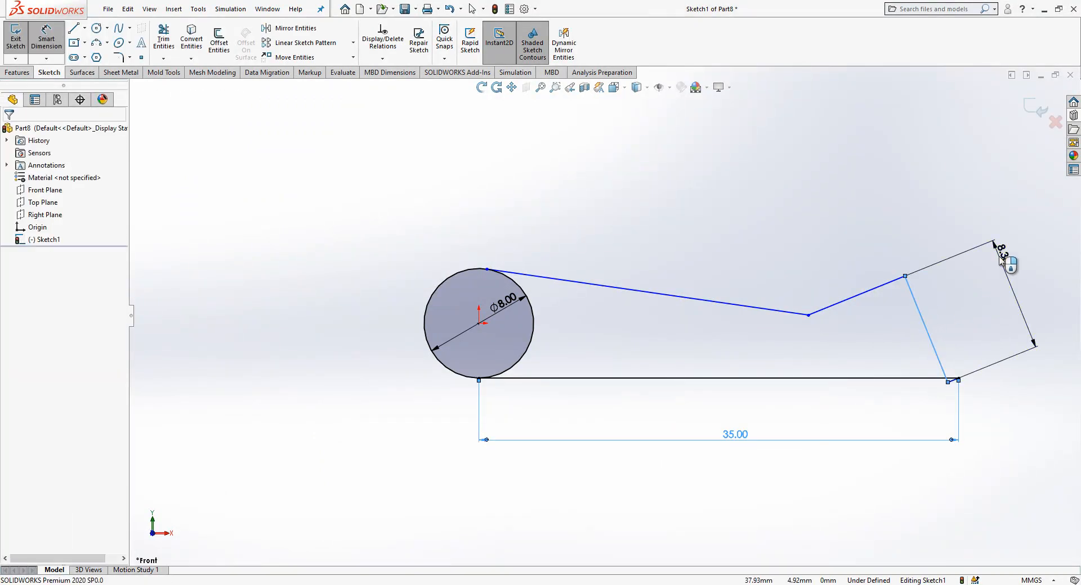
left_click(1000, 256)
type("5")
key("Return")
key("Escape")
key("Escape")
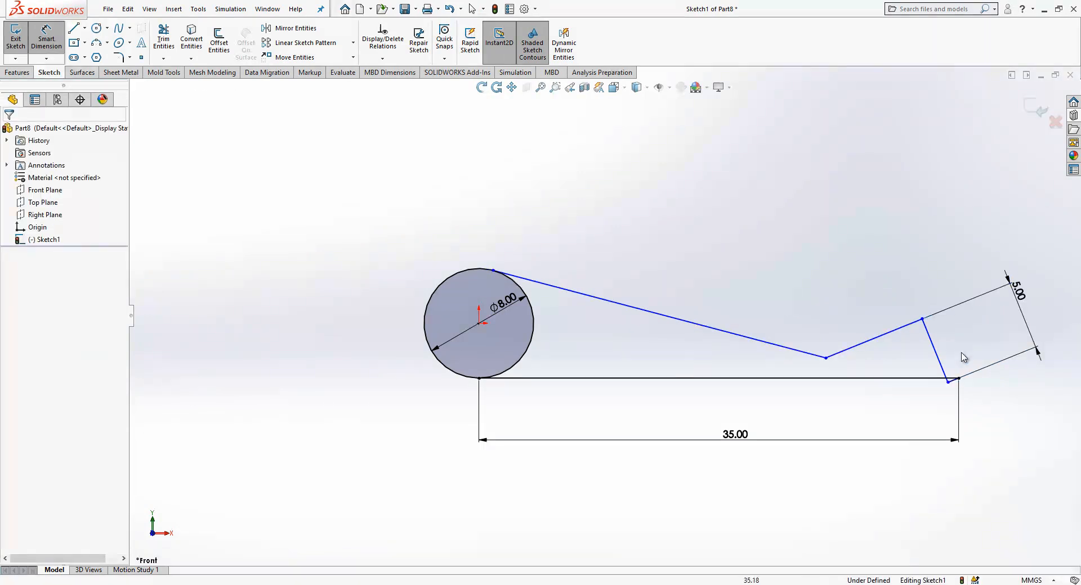
Try to reshape the bent end of the arm by moving its corner points.
mouse_move(948, 382)
left_mouse_down()
mouse_move(1030, 413)
mouse_move(968, 314)
mouse_move(1030, 265)
mouse_move(1037, 122)
left_mouse_up()
left_click_drag(962, 289, 1025, 331)
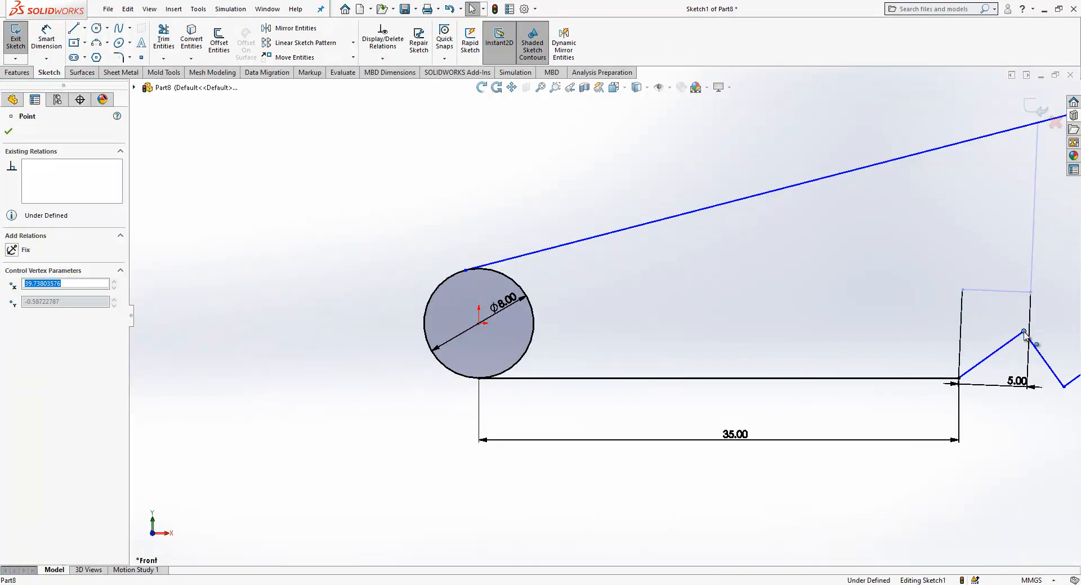
scroll(563, 290, "up", 4)
left_click(578, 291)
Undo the corner moves, the end line's 5 mm dimension and the lower line's 35 mm length.
key("ctrl+z")
scroll(827, 314, "down", 3)
key("ctrl+z")
key("ctrl+z")
key("ctrl+z")
key("ctrl+z")
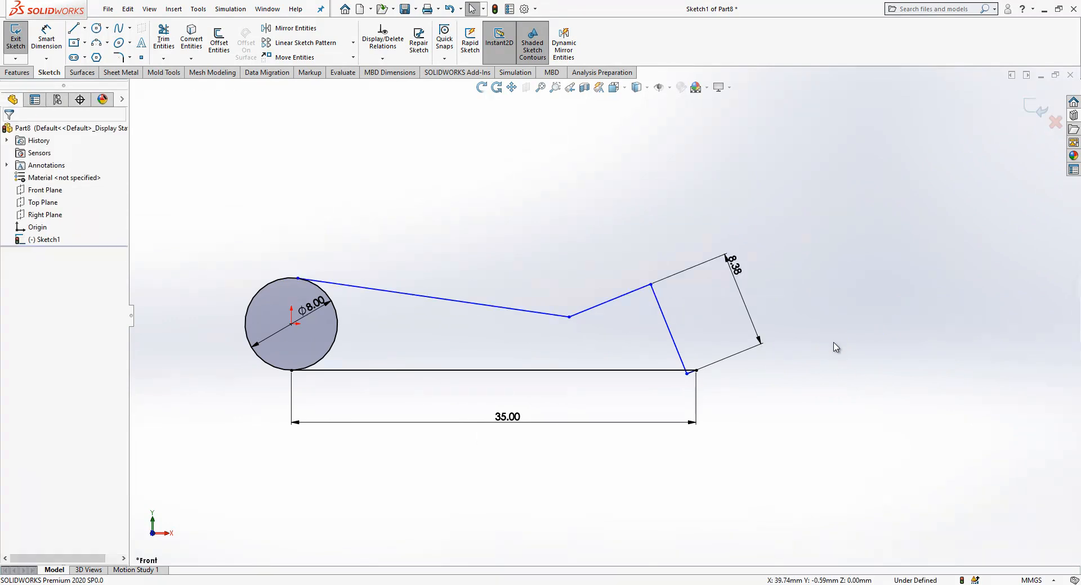
mouse_move(686, 372)
left_mouse_down()
mouse_move(743, 360)
mouse_move(707, 345)
mouse_move(695, 367)
mouse_move(683, 360)
left_mouse_up()
key("ctrl+z")
key("ctrl+z")
key("ctrl+z")
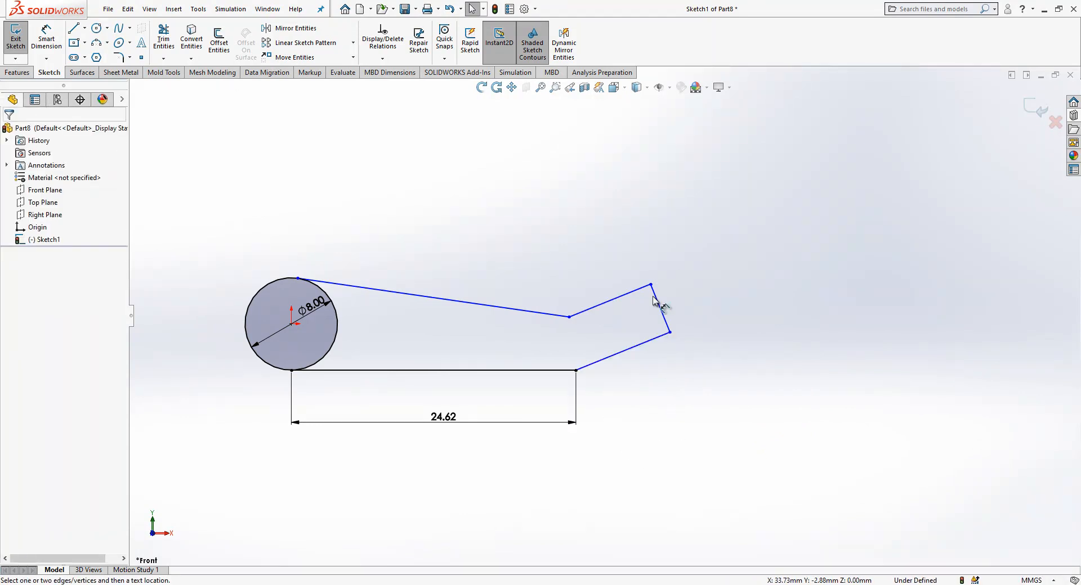
Dimension the lower angled line of the arm to 15 mm.
key("d")
left_click(638, 345)
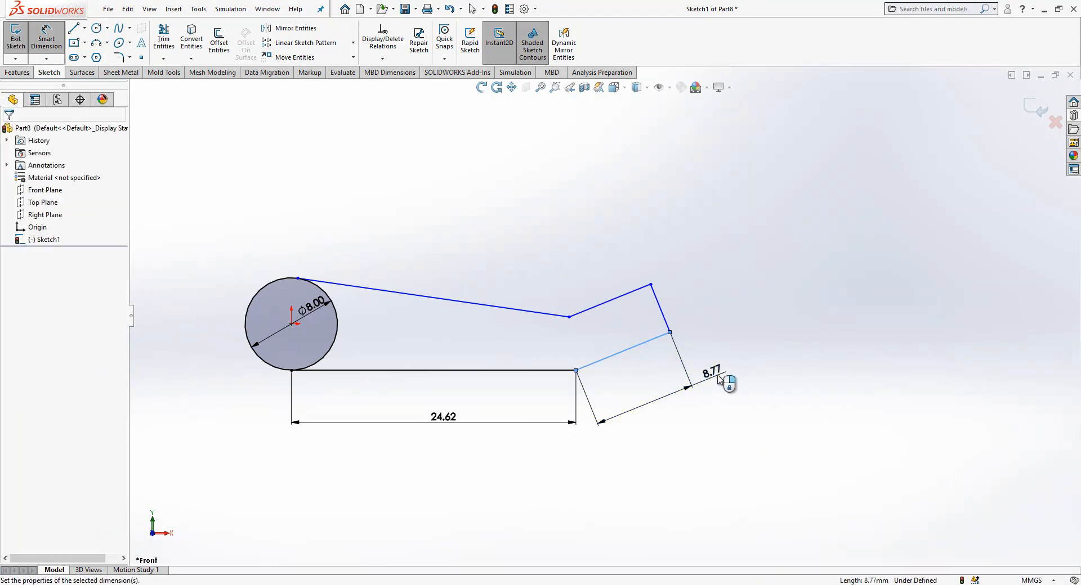
left_click(720, 381)
type("15")
key("Return")
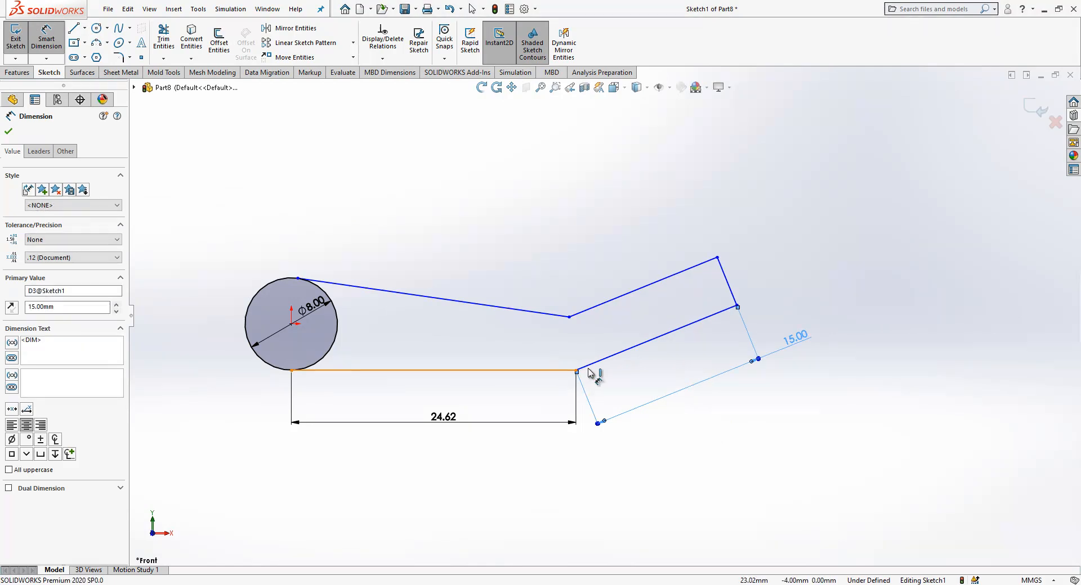
Dimension the angle between the lower horizontal line and the lower angled line to 170 degrees.
left_click(559, 370)
left_click(604, 359)
left_click(585, 345)
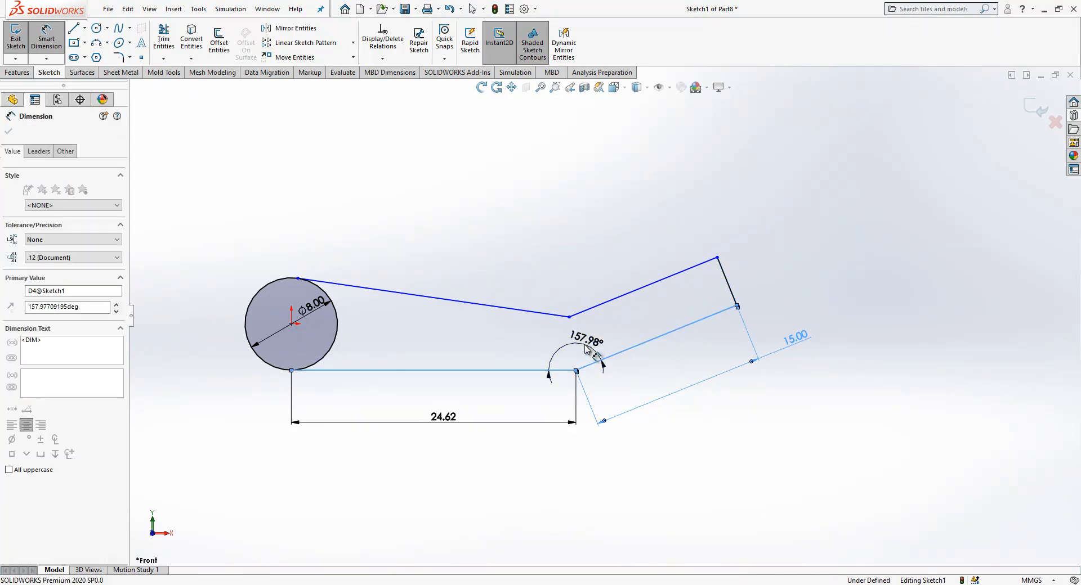
type("170")
key("Return")
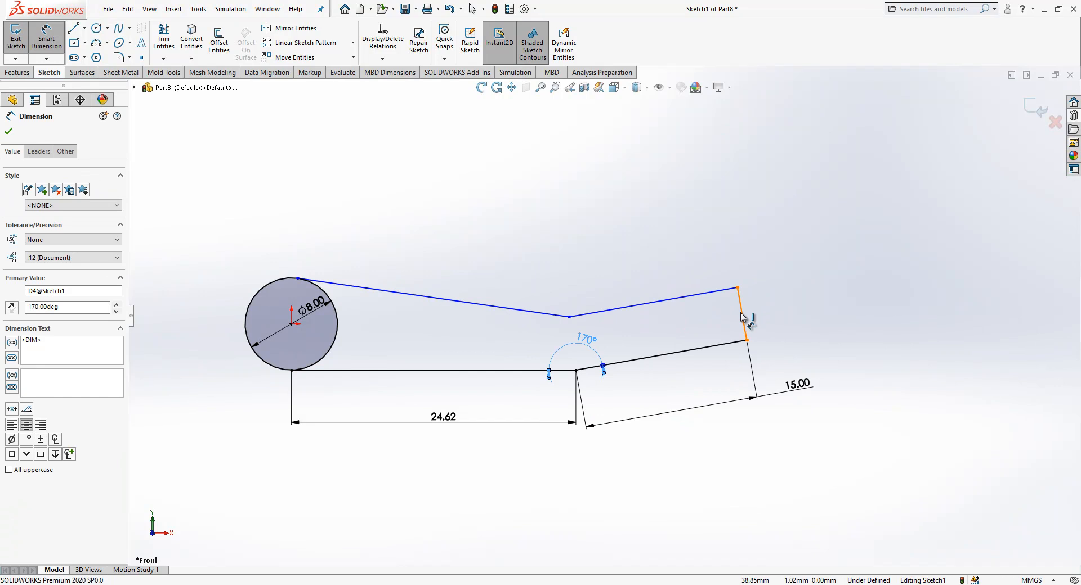
Dimension the arm's short end line to 5 mm and finish dimensioning.
left_click(741, 317)
left_click(830, 264)
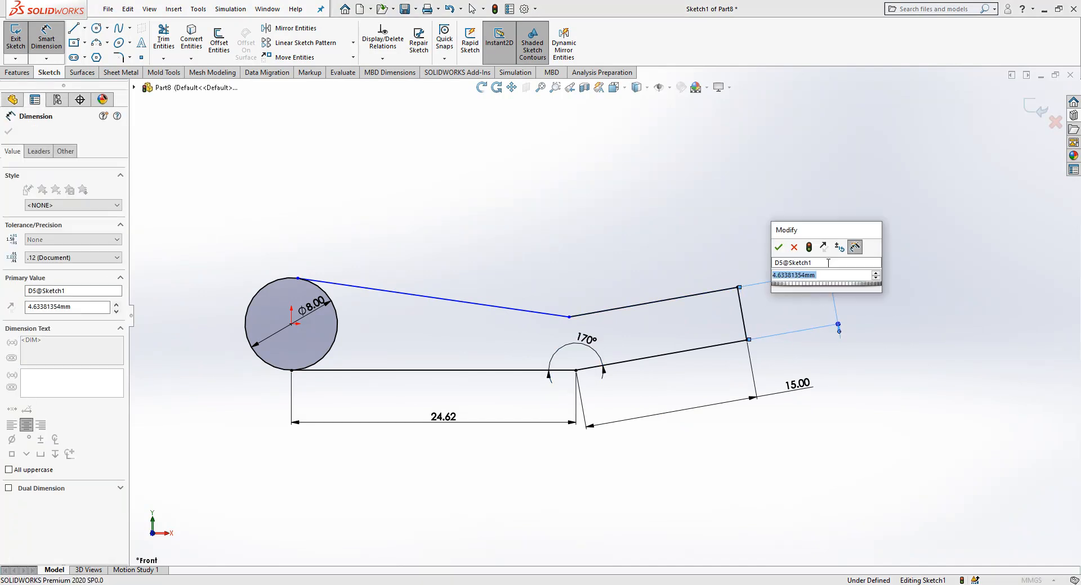
type("5")
key("Return")
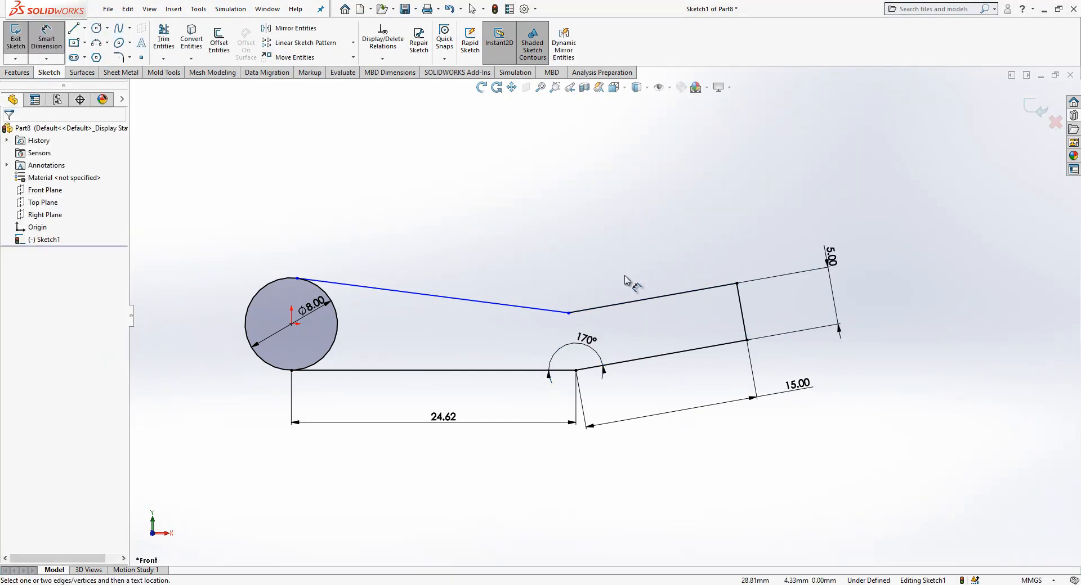
key("Escape")
Draw a line across the arm joining the upper and lower corners of the bend.
left_click(394, 290)
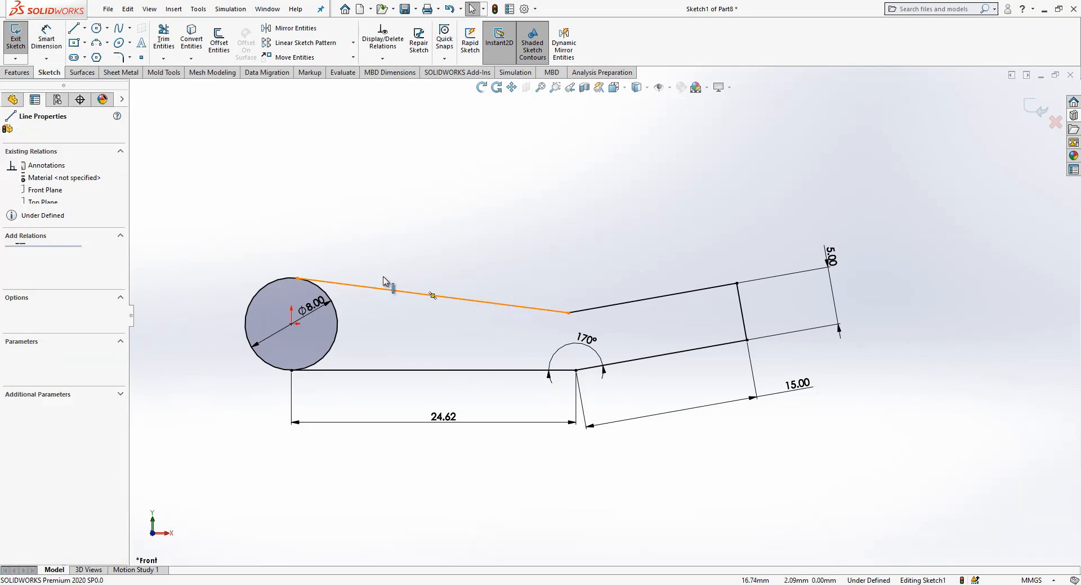
left_click(652, 266)
right_click_drag(652, 266, 533, 288)
left_click(569, 313)
left_click(576, 370)
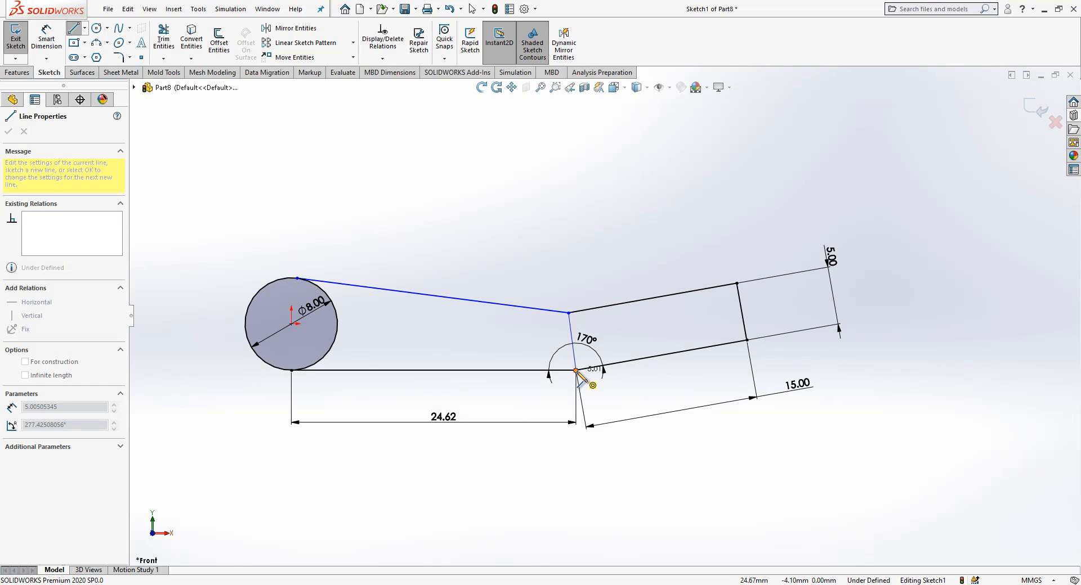
key("Escape")
Make the cross line at the bend parallel to the arm's short end line.
left_click(629, 302)
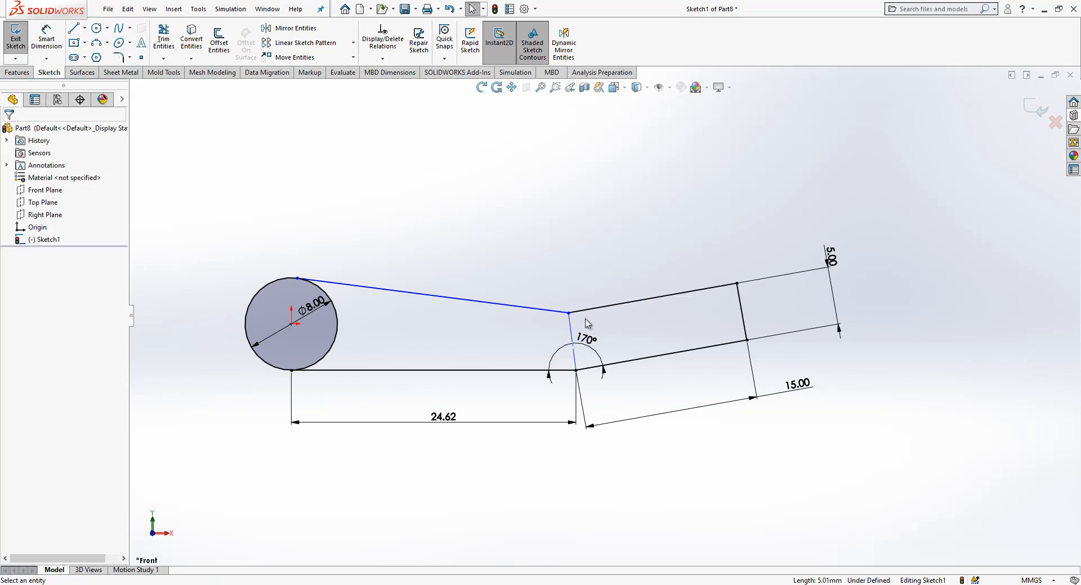
left_click(572, 327)
left_click(742, 312, "ctrl")
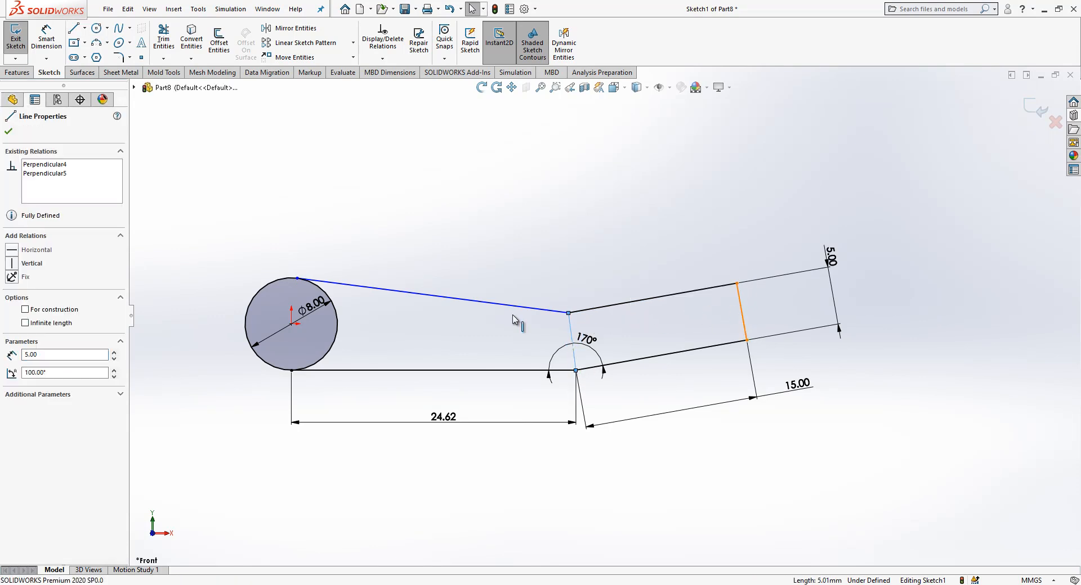
left_click(31, 381)
left_click(514, 490)
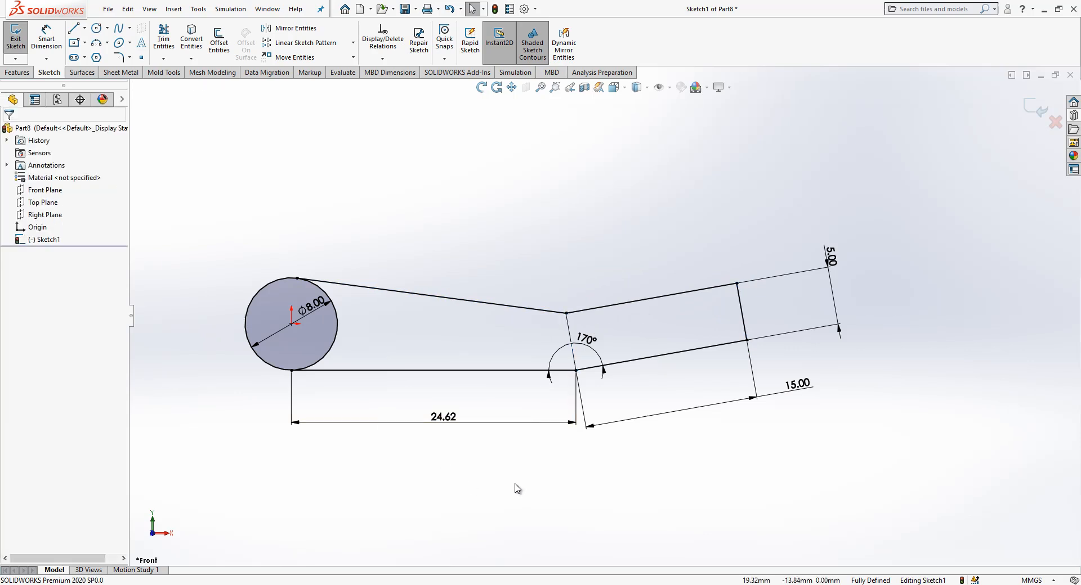
Undo the last relation and make the cross line at the bend equal in length to the arm's short end line.
left_click(570, 330)
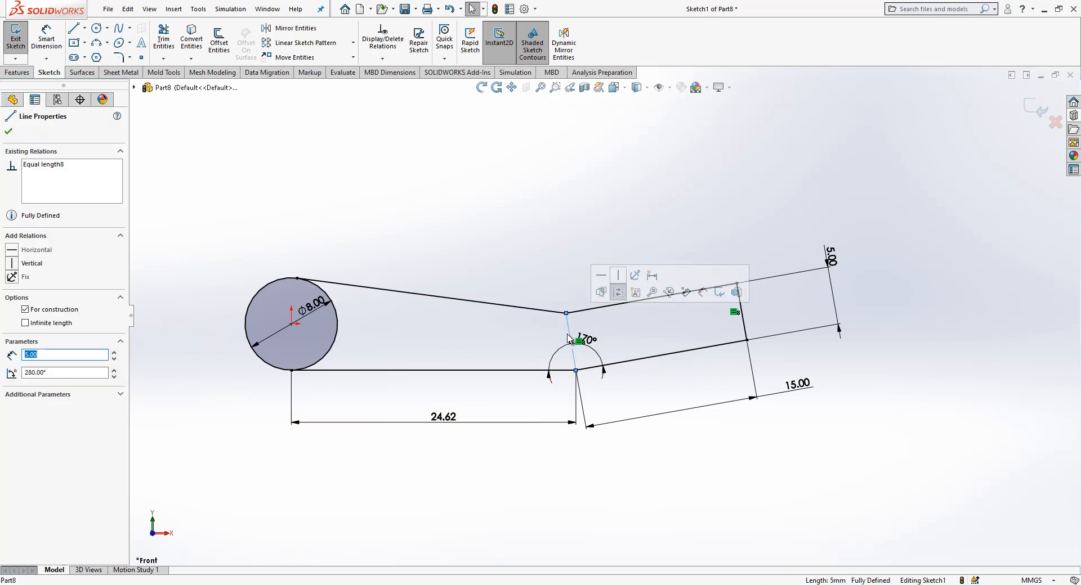
key("ctrl+z")
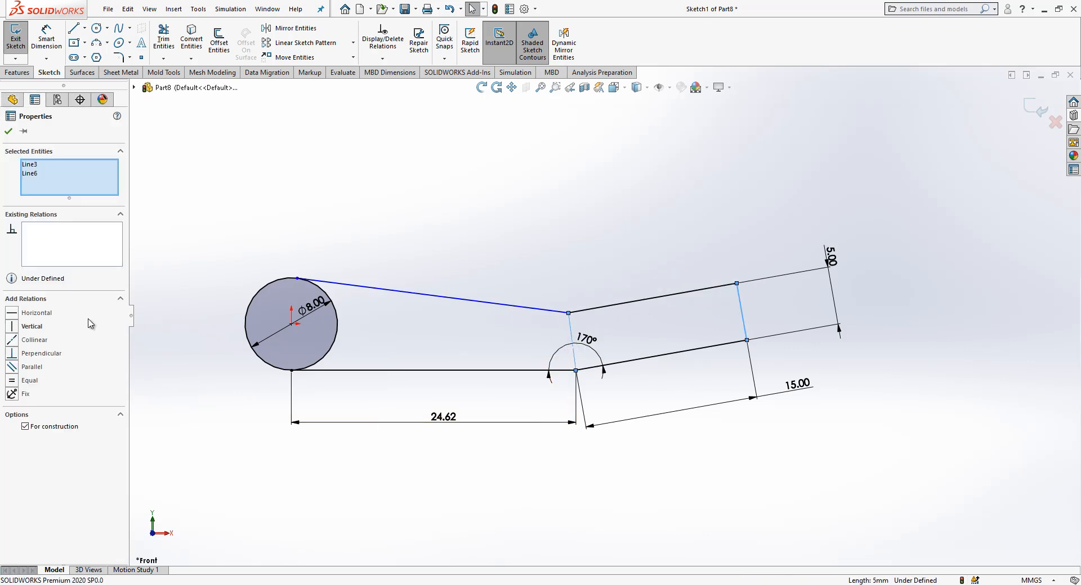
left_click(28, 381)
left_click(526, 255)
scroll(561, 282, "up", 2)
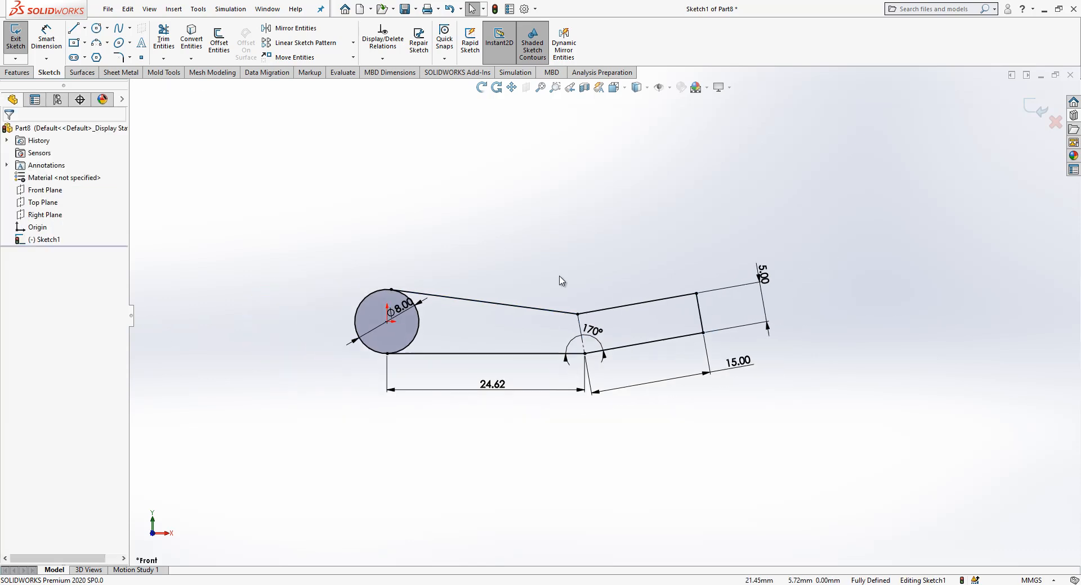
Set the length of the lower horizontal line between the circle and the bend to 35 mm.
double_click(487, 387)
type("3")
key("Return")
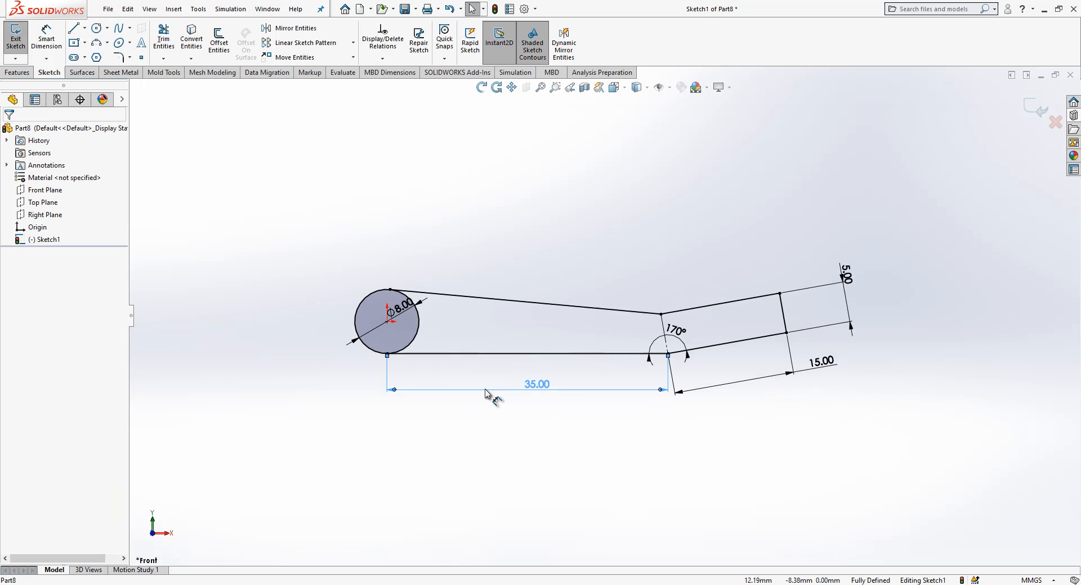
scroll(724, 318, "down", 3)
scroll(648, 279, "up", 2)
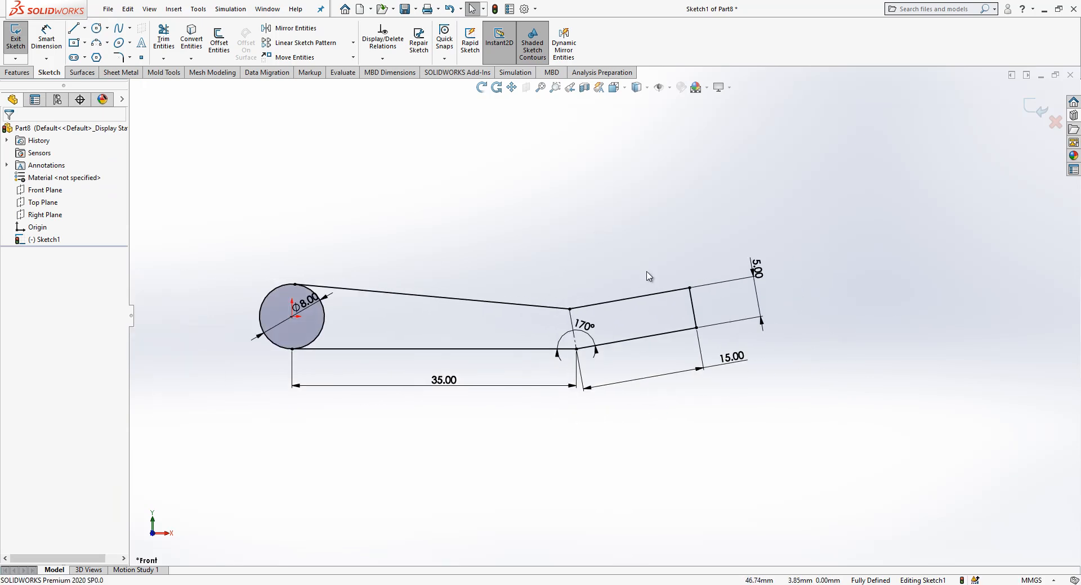
Round the arm's bend with sketch fillets of 10 mm radius at the upper corner and 15 mm at the lower corner.
left_click(129, 58)
left_click(84, 42)
left_click(129, 28)
left_click(118, 57)
left_click(570, 308)
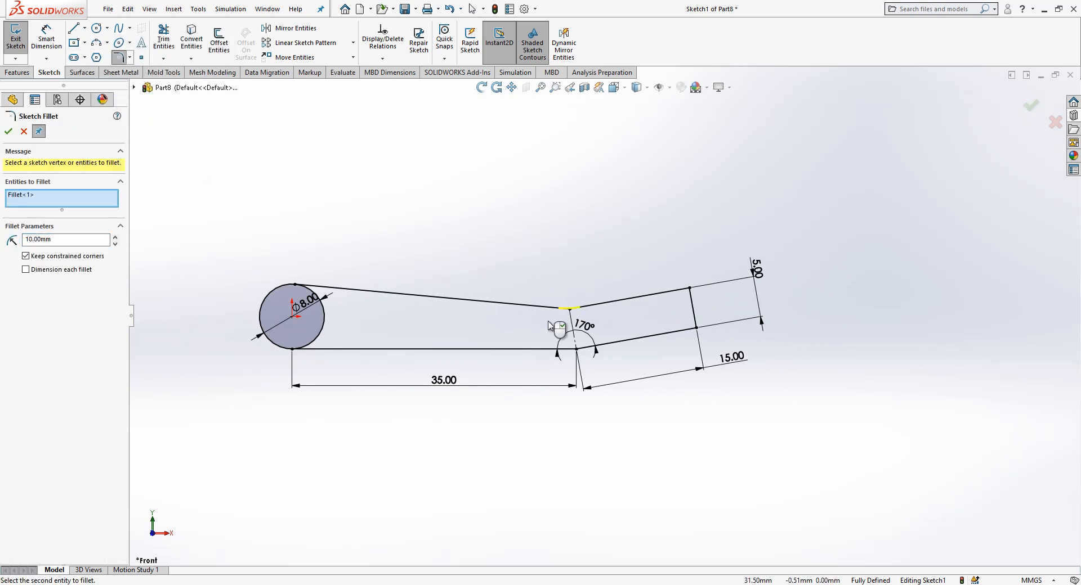
key("Return")
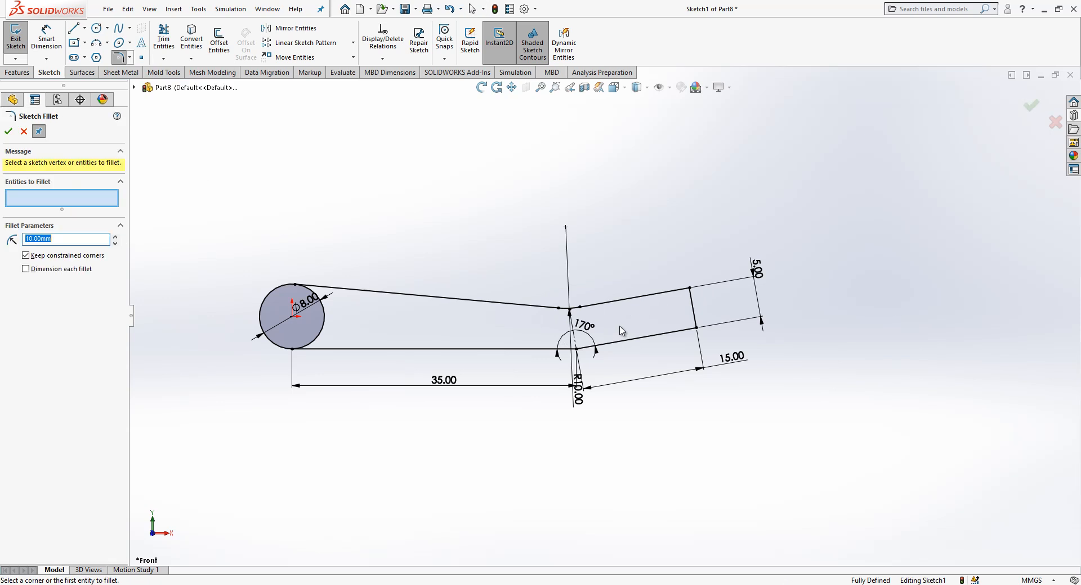
left_click(576, 349)
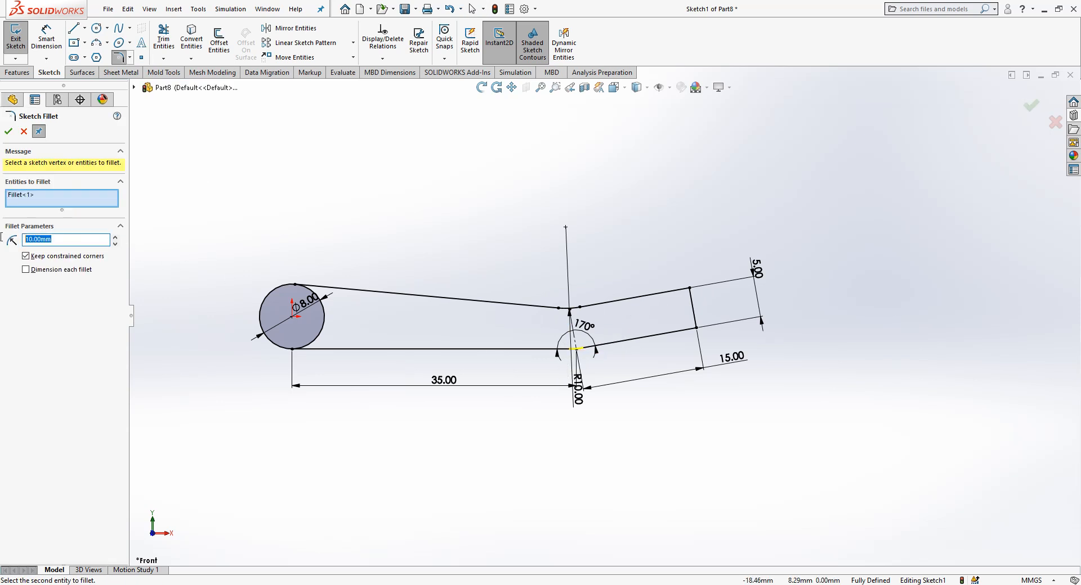
key("Return")
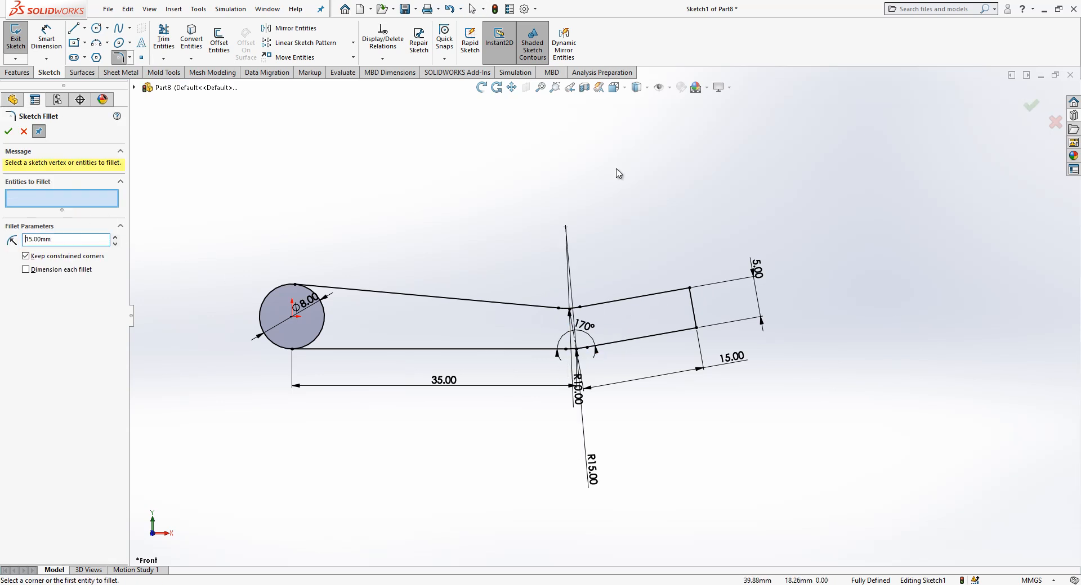
Finish the profile sketch and start a new sketch on the Front Plane.
key("Escape")
left_click(1030, 107)
left_click(478, 200)
left_click(45, 189)
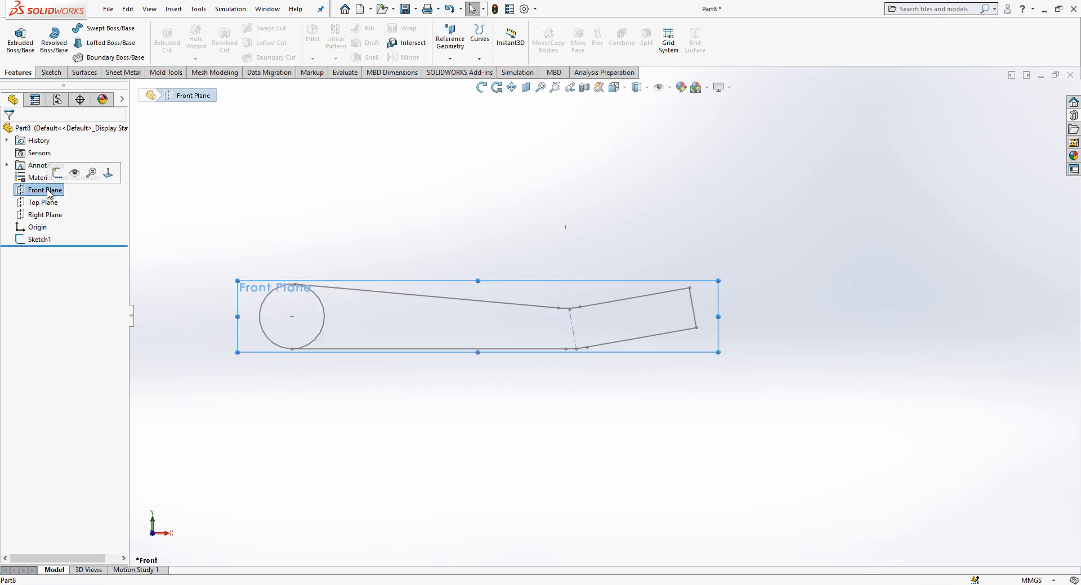
left_click(56, 177)
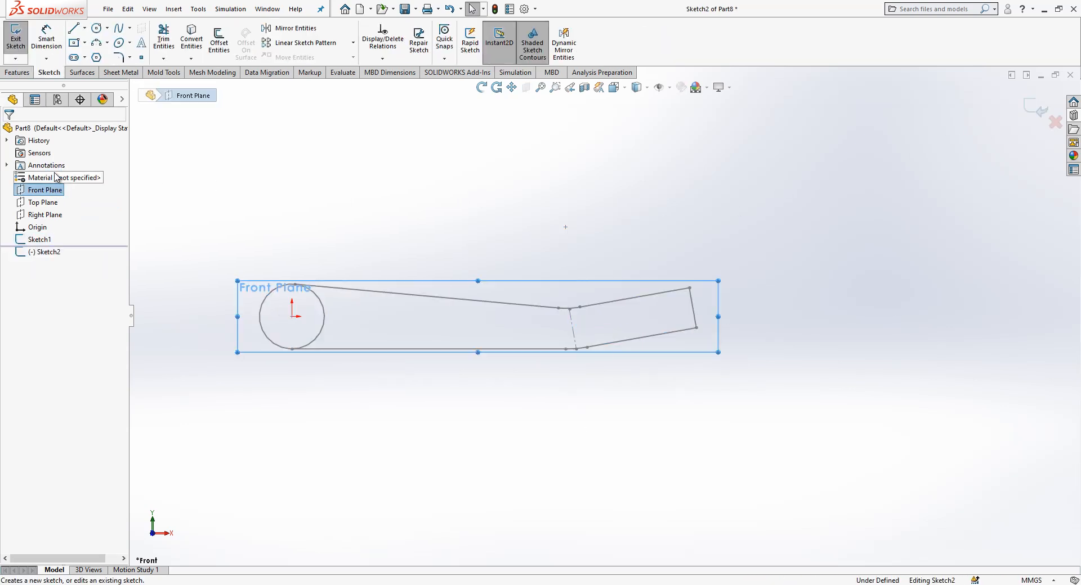
Try to offset the complete first sketch by 0.5 mm and undo the offset.
left_click(532, 307)
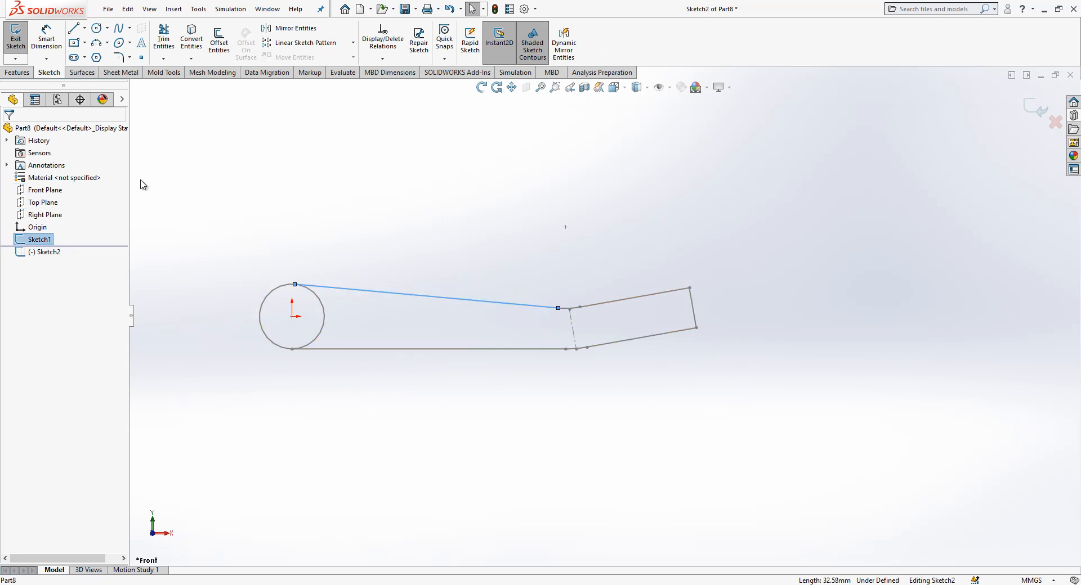
left_click(219, 45)
key("Escape")
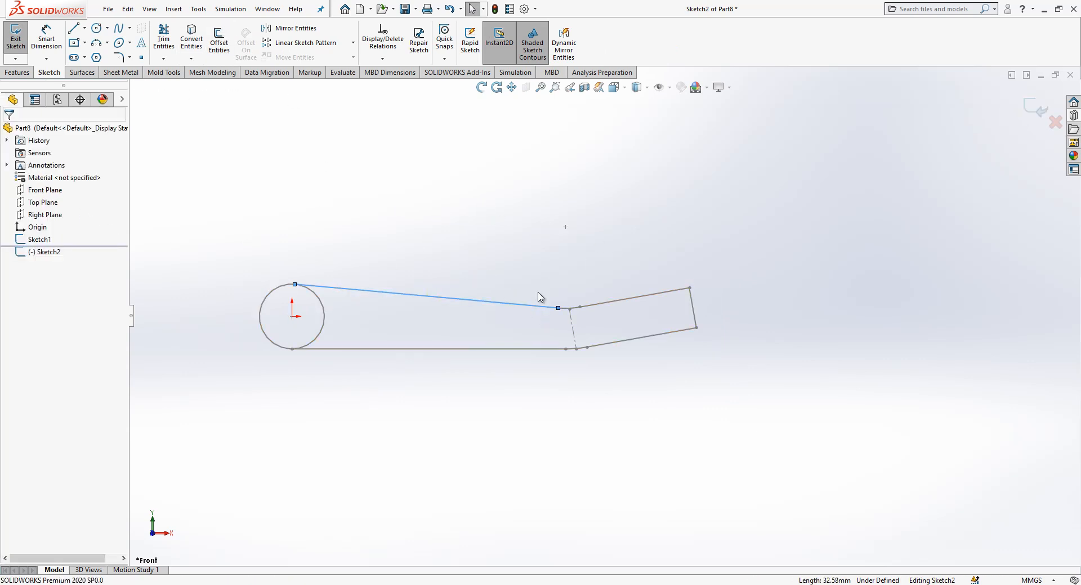
left_click_drag(78, 248, 40, 239)
left_click(219, 42)
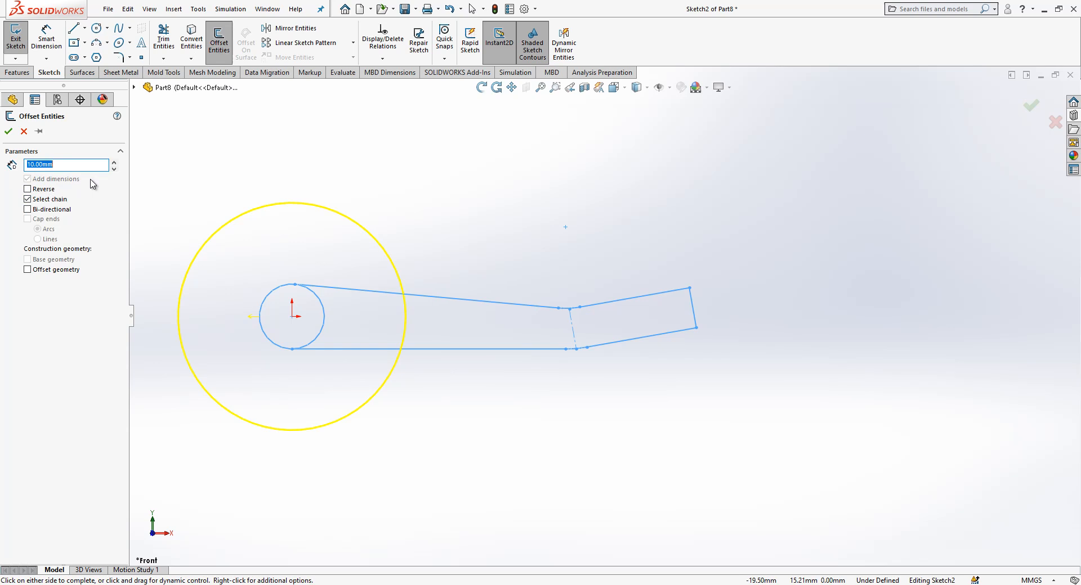
key("Return")
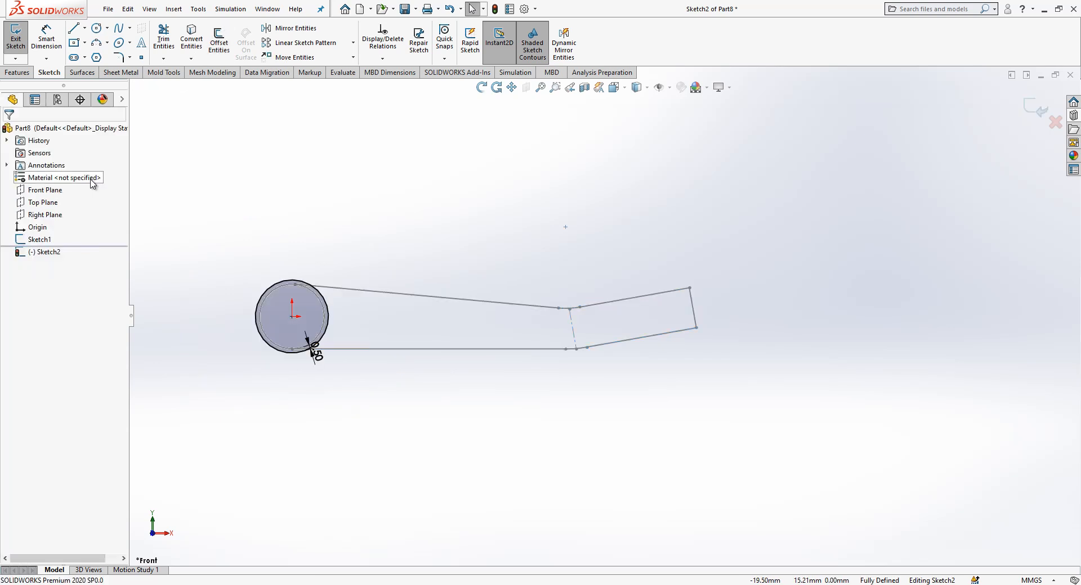
key("ctrl+z")
Convert all entities of the first sketch into the new sketch.
left_click(39, 239)
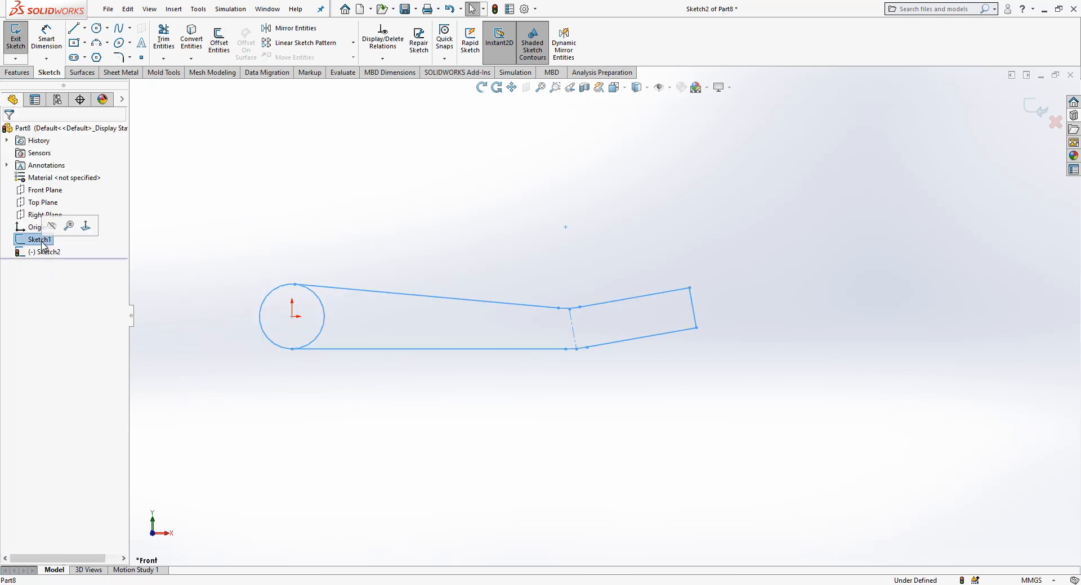
left_click(191, 39)
left_click_drag(787, 247, 150, 457)
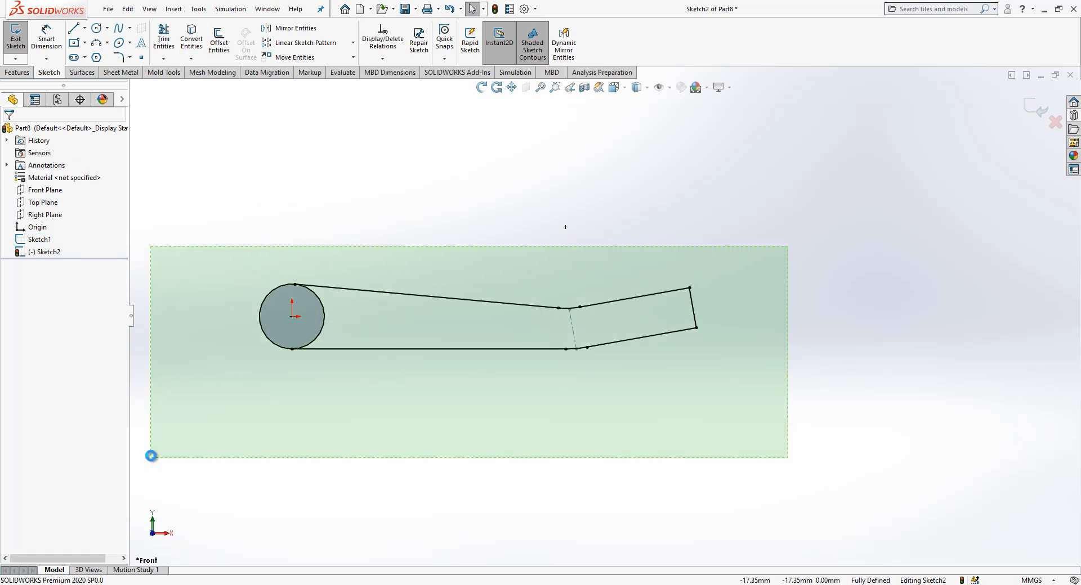
key("Escape")
Trim away the circle's arc that lies inside the arm profile.
left_click(163, 41)
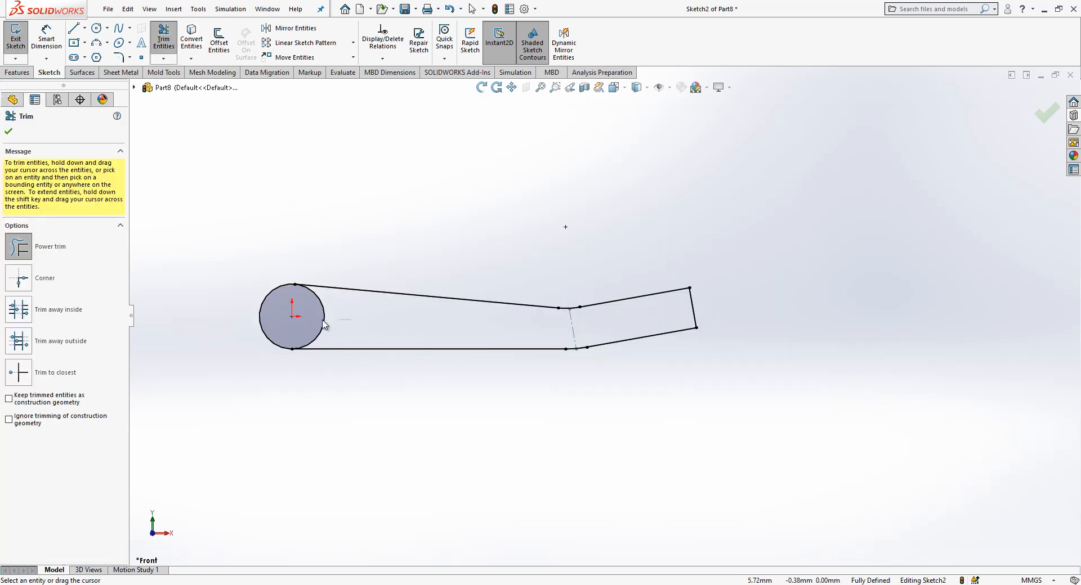
left_click_drag(325, 323, 315, 314)
key("Escape")
Draw a vertical line about 5.7 mm long across the arm, between its upper and lower edges just before the bend.
key("l")
left_click(498, 304)
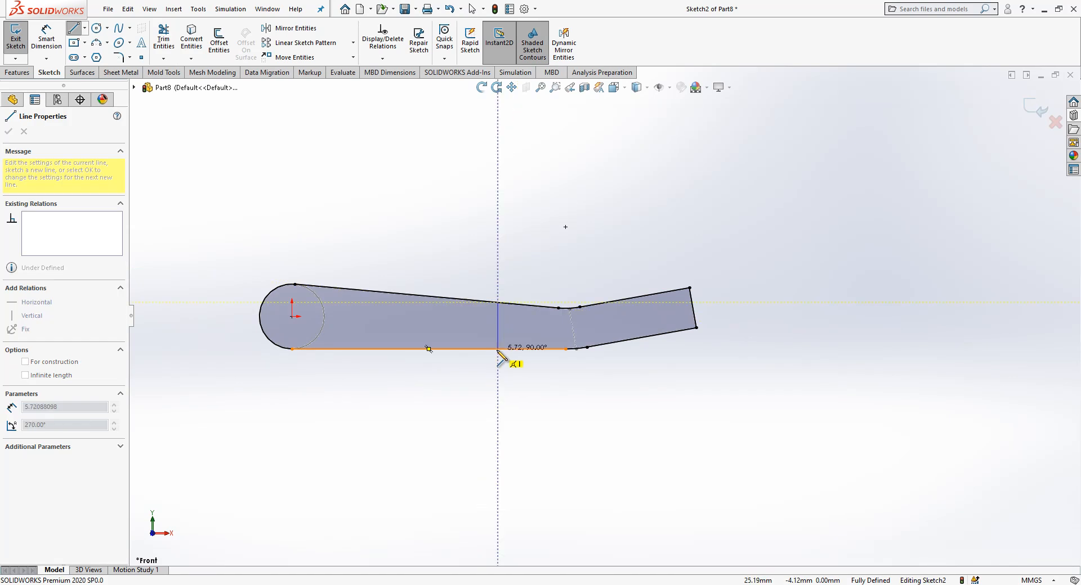
left_click(498, 349)
key("Escape")
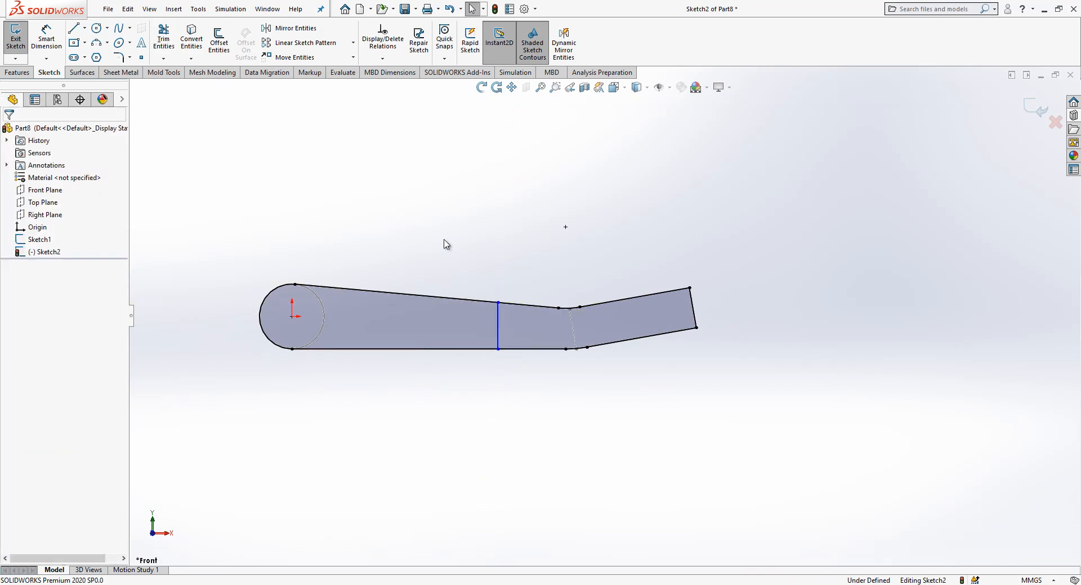
Trim away the round end and the arm edges between it and the vertical line.
left_click(164, 38)
mouse_move(367, 212)
left_mouse_down()
mouse_move(296, 342)
mouse_move(280, 331)
left_mouse_up()
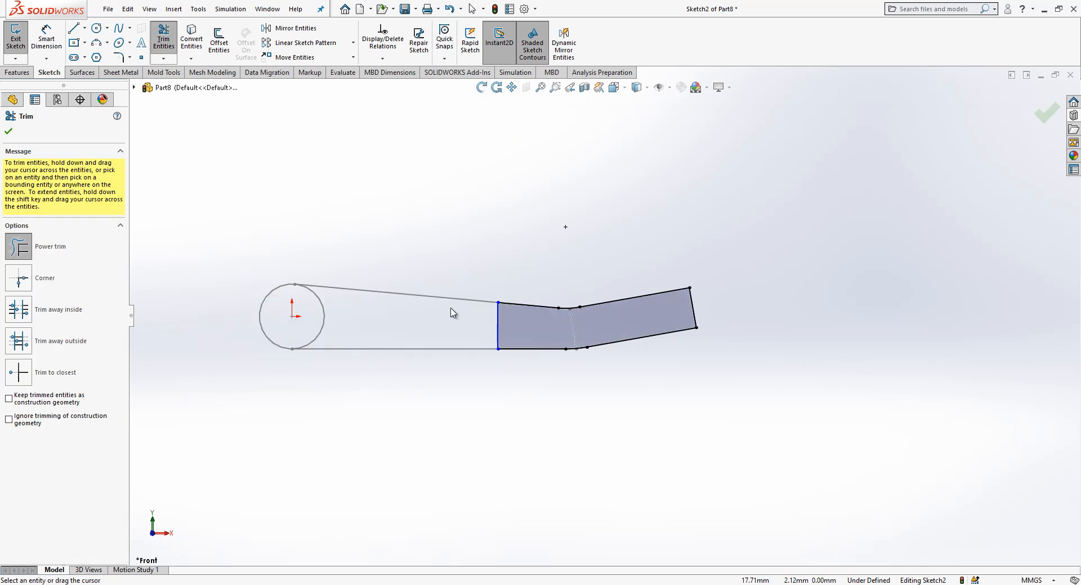
key("Escape")
Dimension the horizontal distance from the origin to the vertical line as 25 mm.
right_click_drag(522, 398, 518, 360)
left_click(498, 328)
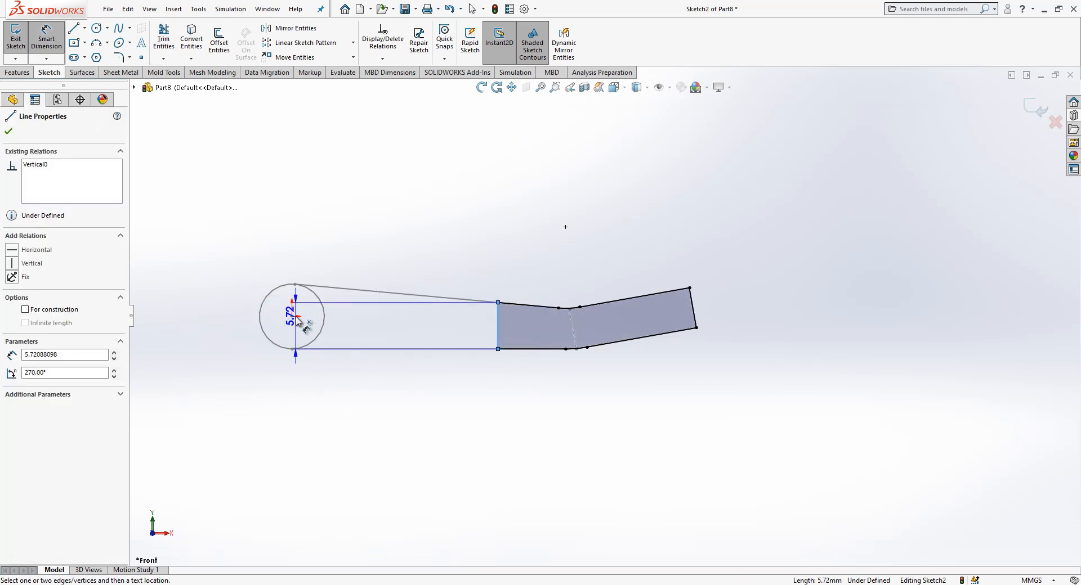
left_click(293, 317)
left_click(352, 234)
type("25")
key("Return")
key("Escape")
Offset the closed bent profile outward by 0.5 mm with the base geometry turned into construction lines, and finish the sketch.
left_click_drag(743, 194, 445, 430)
left_click(219, 39)
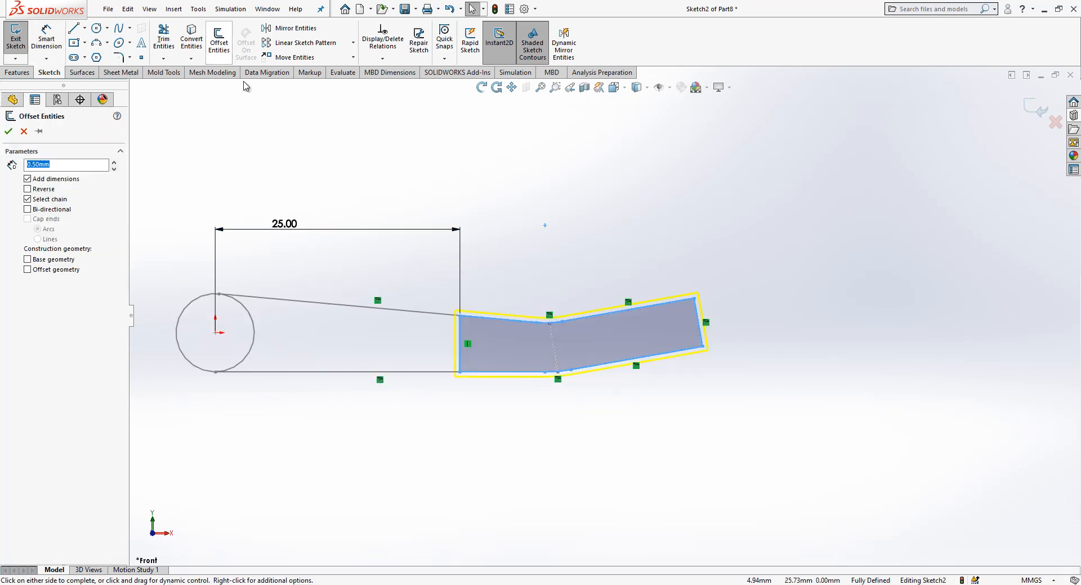
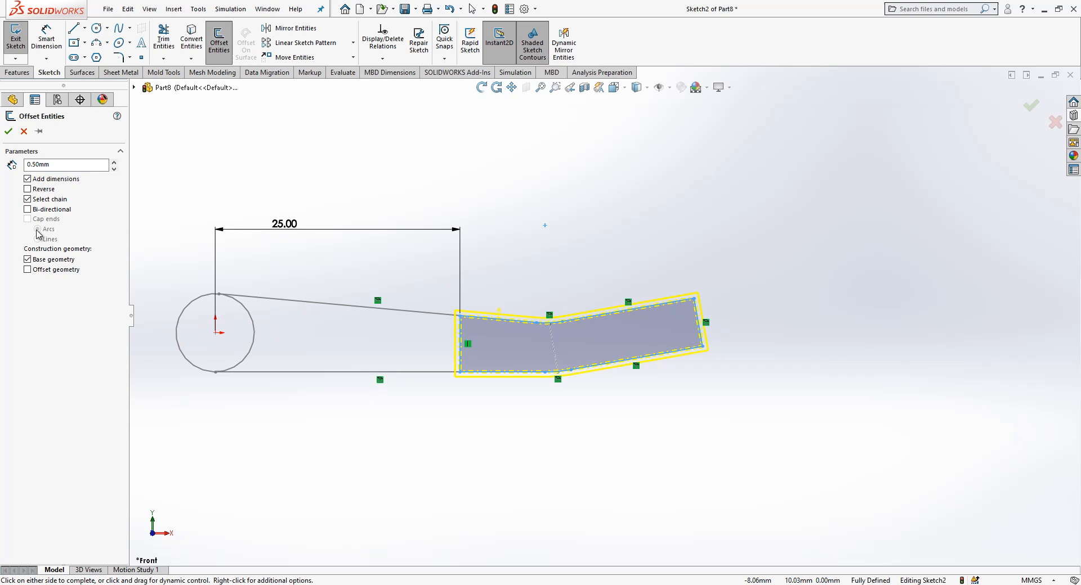
left_click(8, 131)
mouse_move(565, 280)
middle_mouse_down()
mouse_move(594, 341)
mouse_move(844, 187)
middle_mouse_up()
left_click(1029, 110)
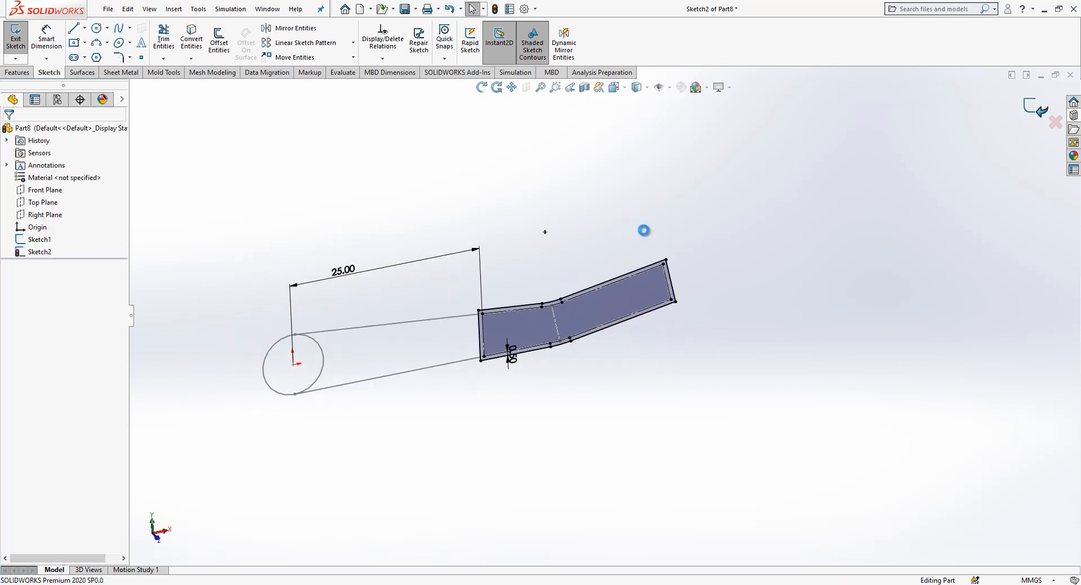
Extrude the offset profile 16 mm with the Mid Plane end condition and hide the first sketch.
left_click(20, 38)
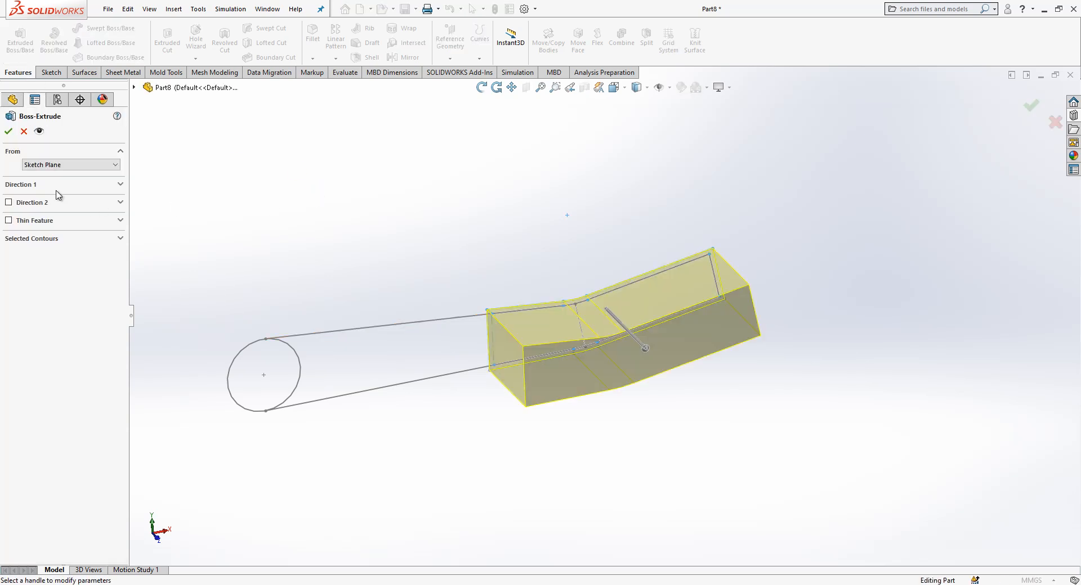
left_click(60, 188)
left_click(65, 198)
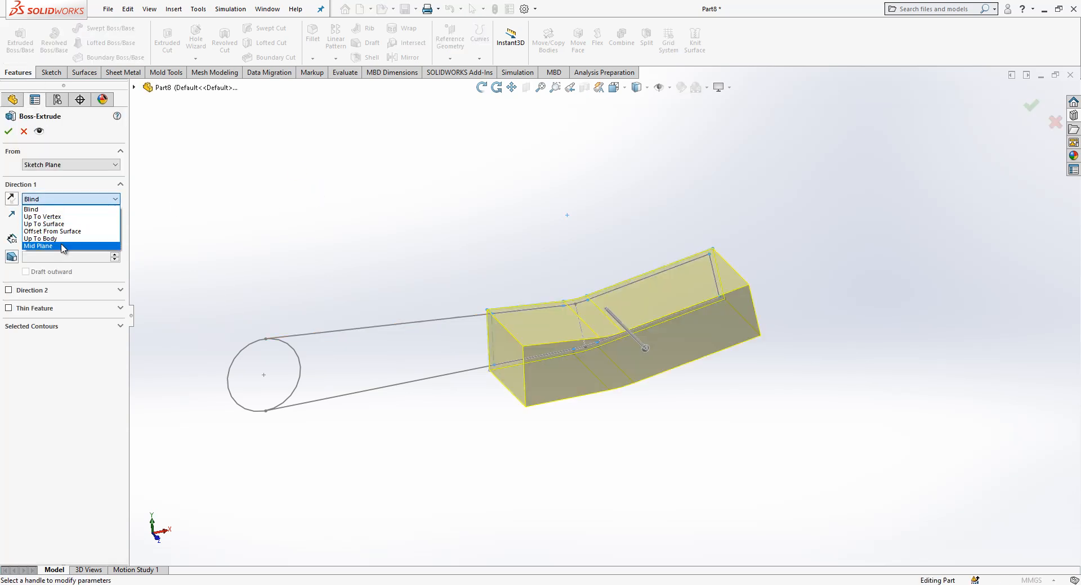
left_click(63, 243)
type("16")
key("Return")
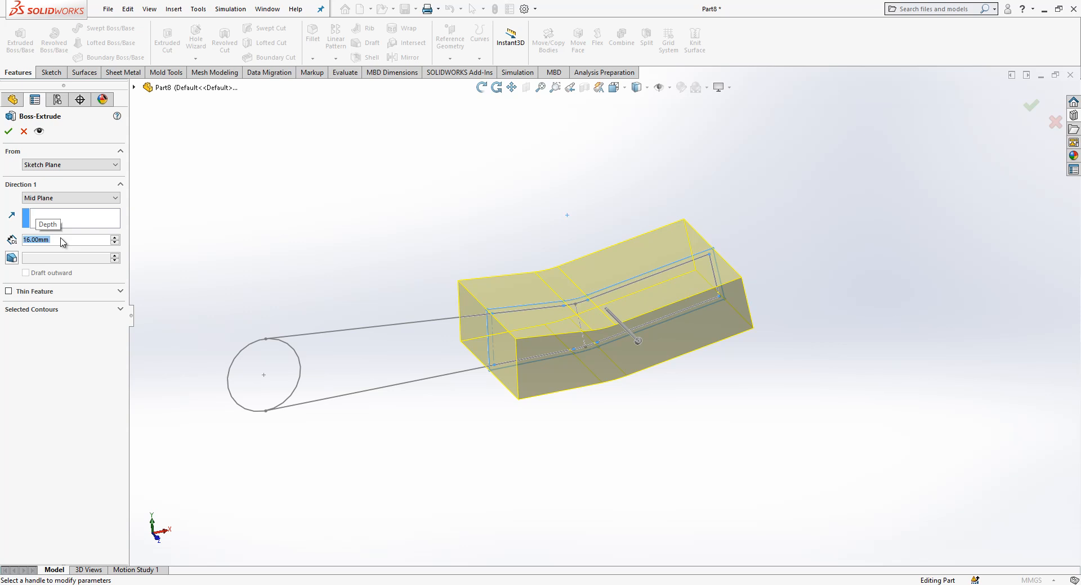
left_click(8, 133)
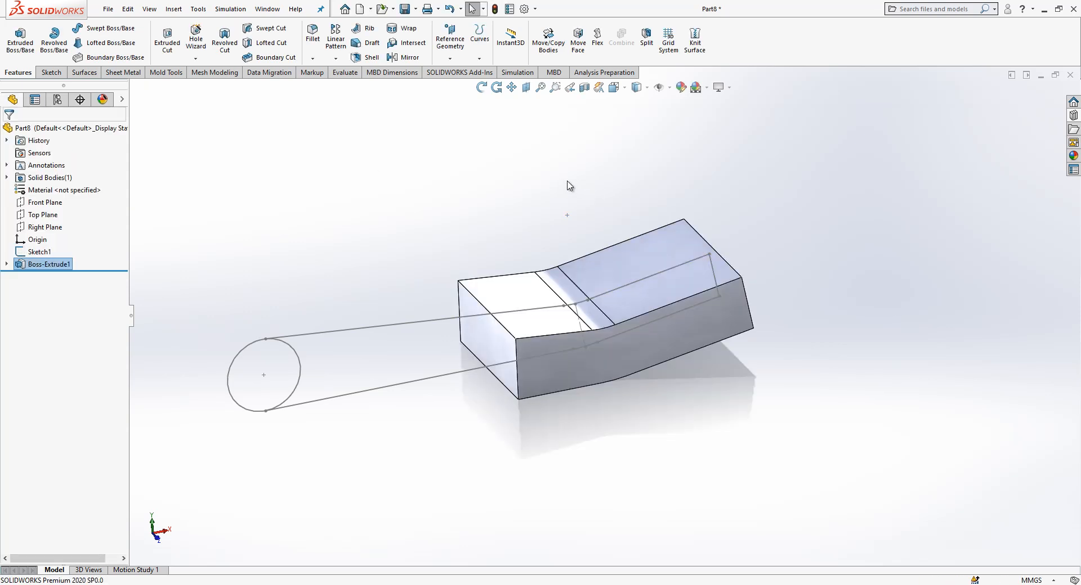
left_click(439, 319)
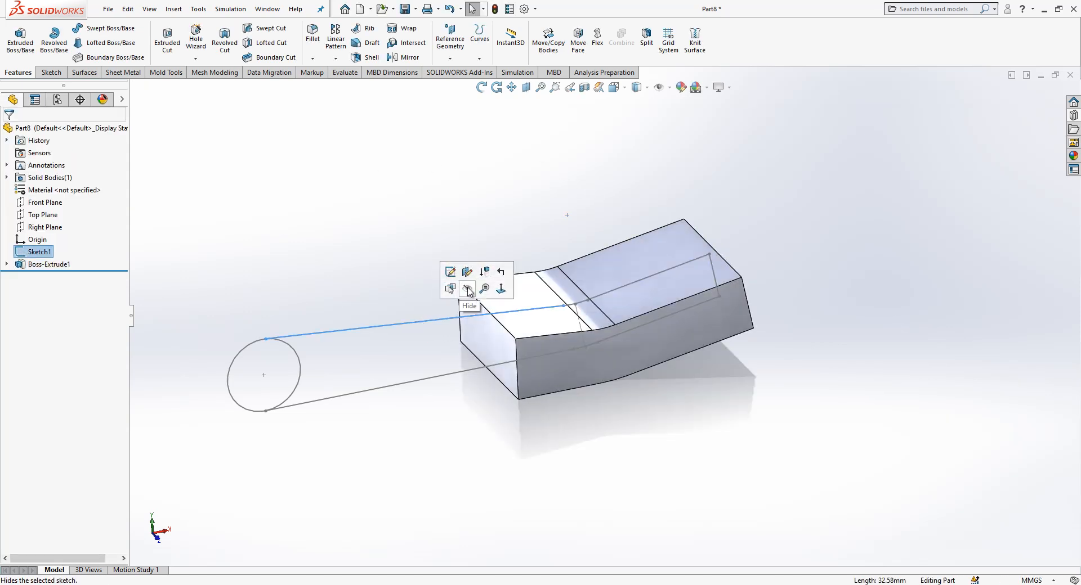
left_click(455, 281)
Switch to the Toggle Clamps assembly and measure the rounded outer corner face at the end of the lever.
left_click(267, 9)
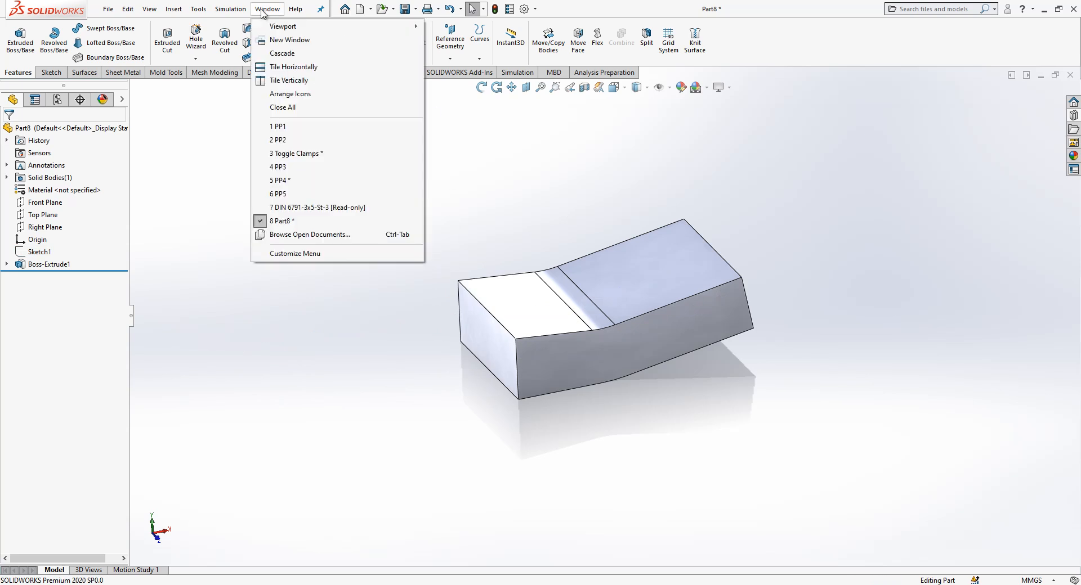
left_click(314, 156)
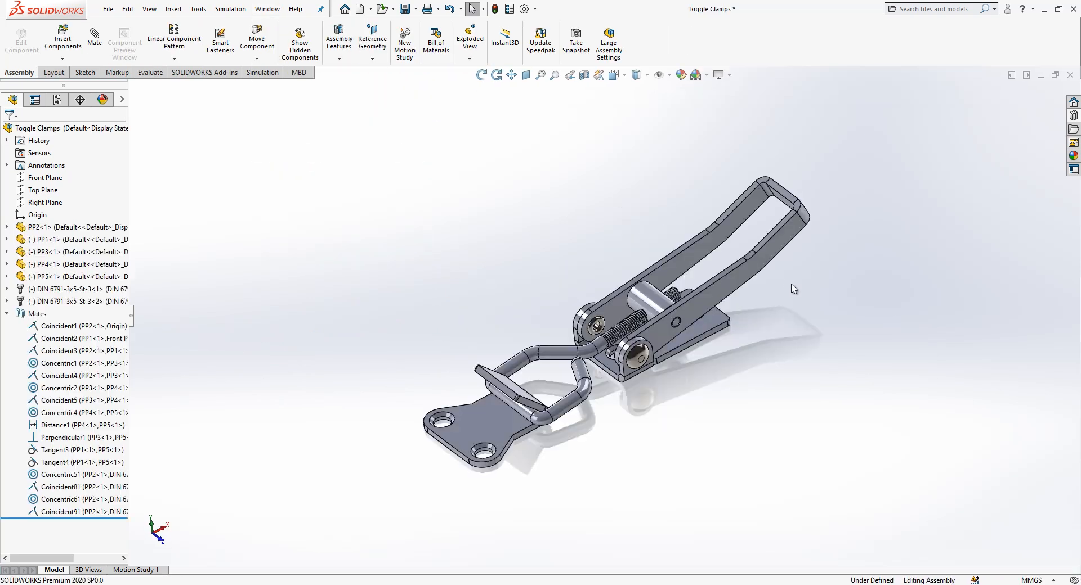
scroll(811, 220, "down", 5)
left_click(749, 225)
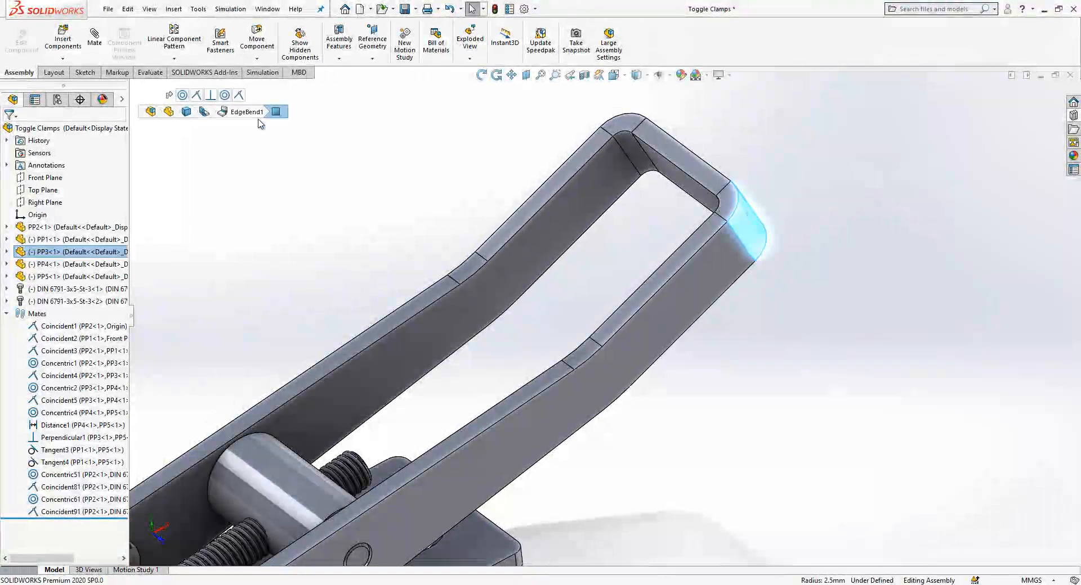
left_click(151, 72)
left_click(159, 37)
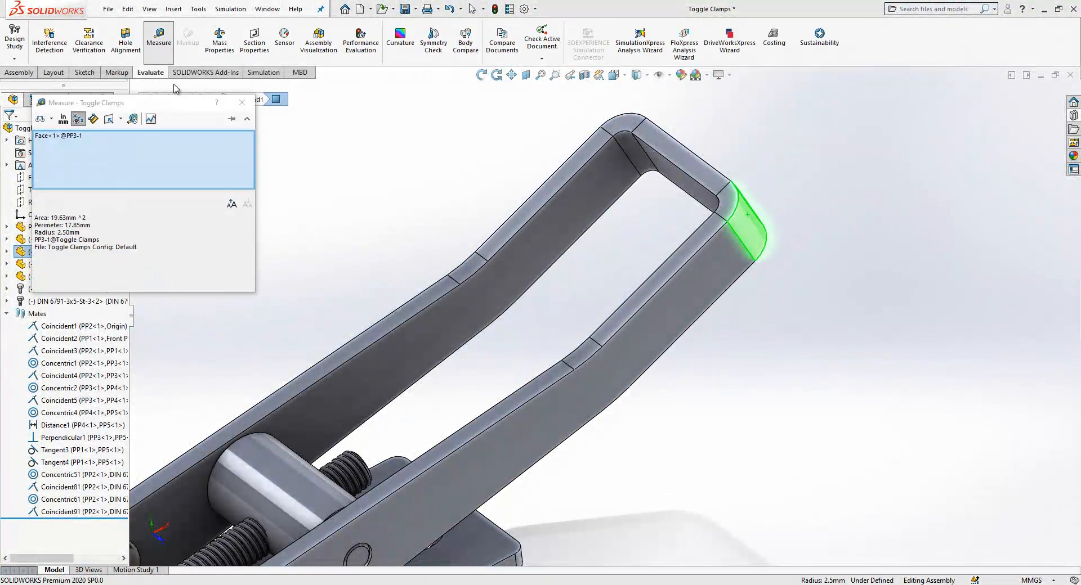
left_click(246, 105)
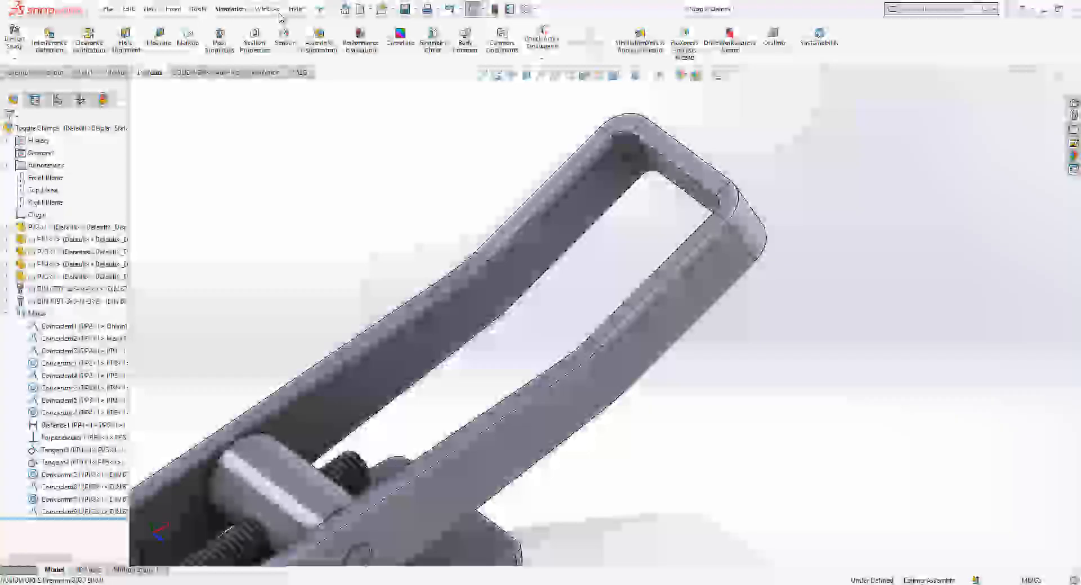
Switch back to Part8 and fillet the two outer corner edges at the closed end of the block with a 3 mm radius.
left_click(267, 9)
left_click(303, 221)
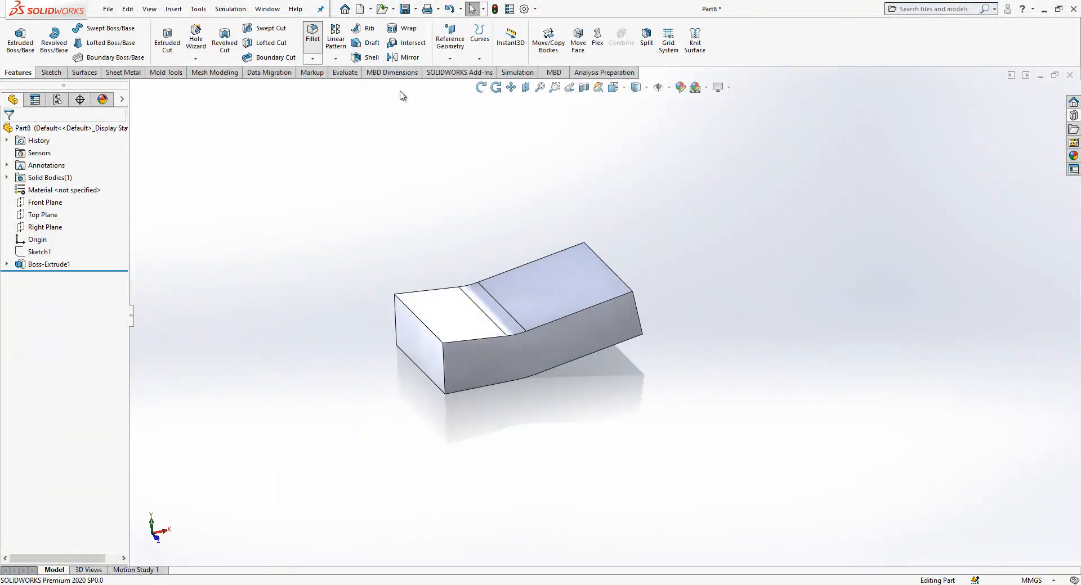
left_click(639, 315)
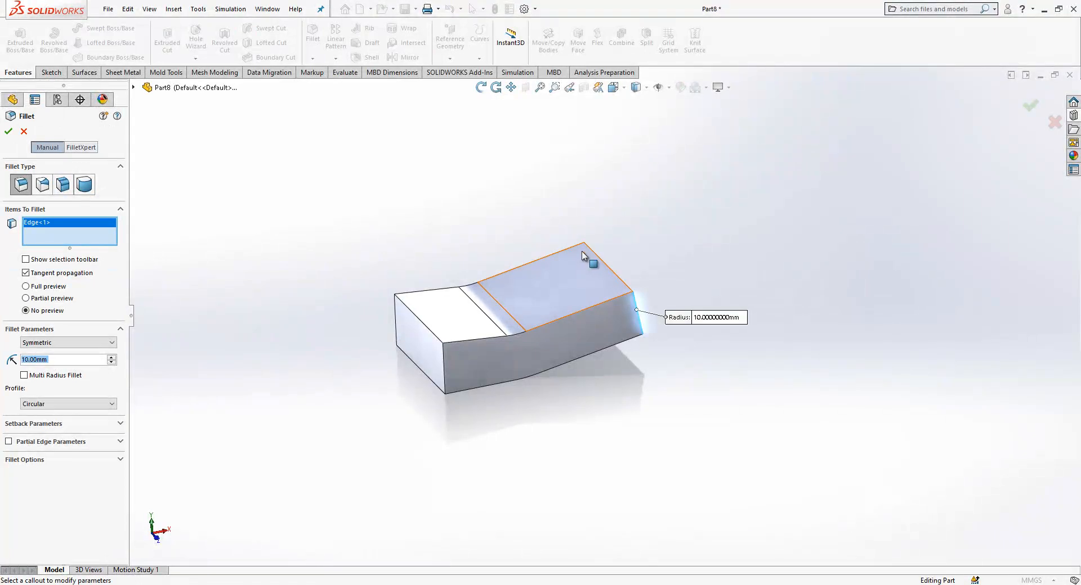
left_click(587, 258)
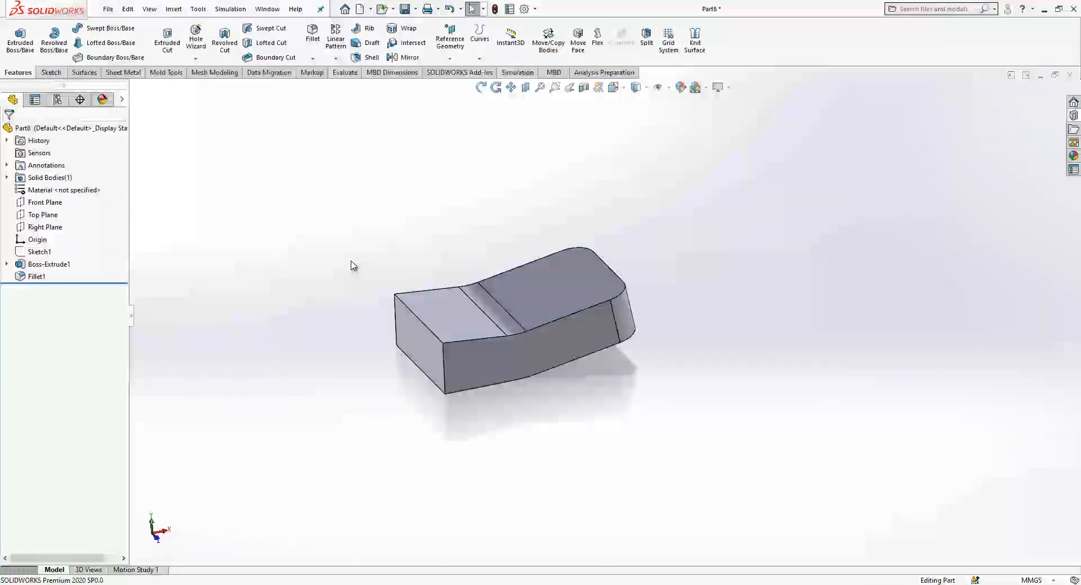
Start a sketch on the rounded end's sloped top face and offset its side, corner and end edges inward by 2.5 mm.
left_click(593, 276)
left_click(644, 257)
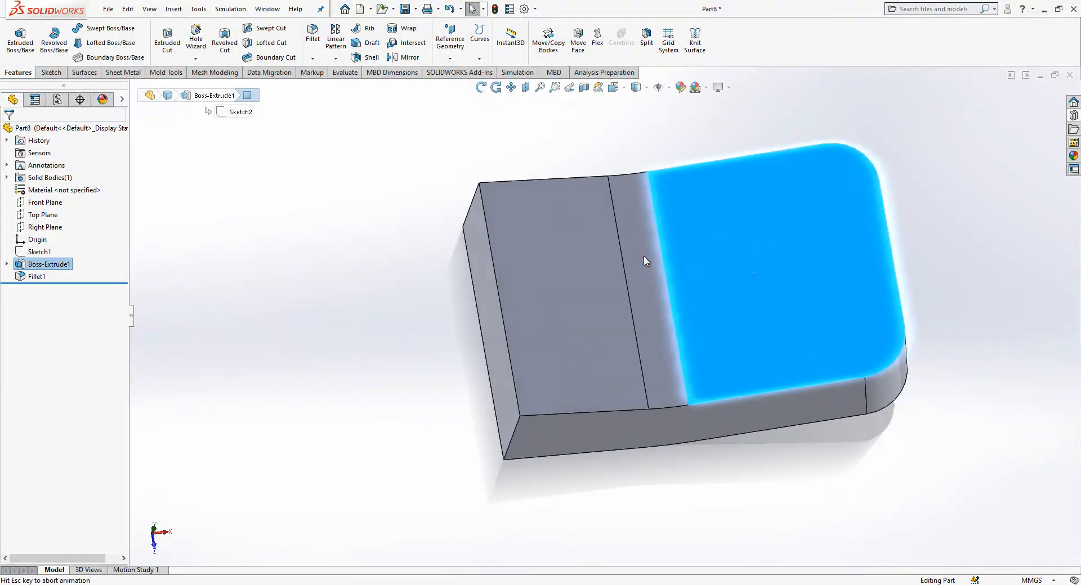
left_click(725, 216)
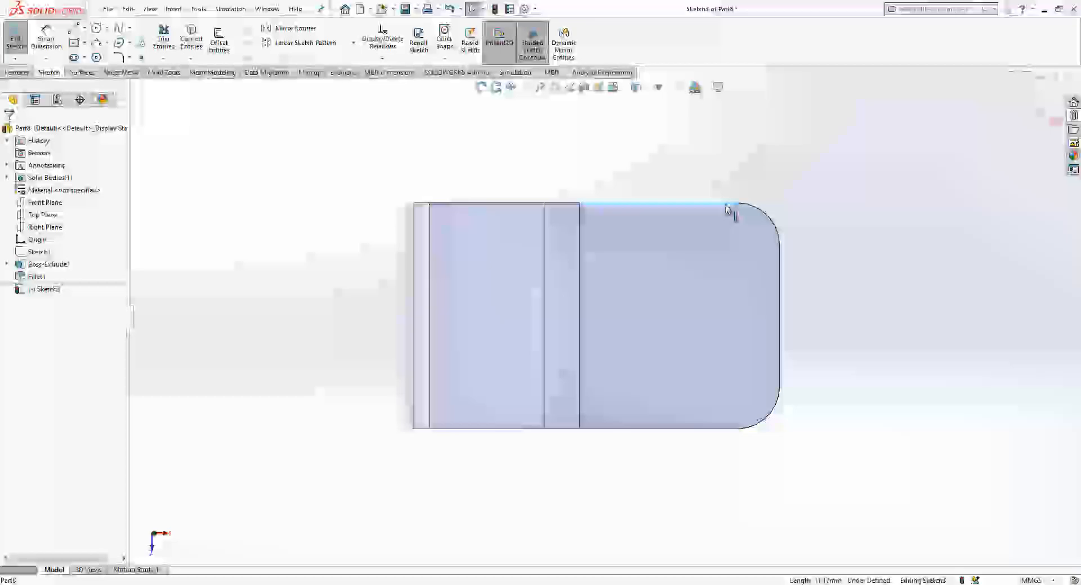
left_click(761, 217, "ctrl")
left_click(764, 426, "ctrl")
left_click(735, 430, "ctrl")
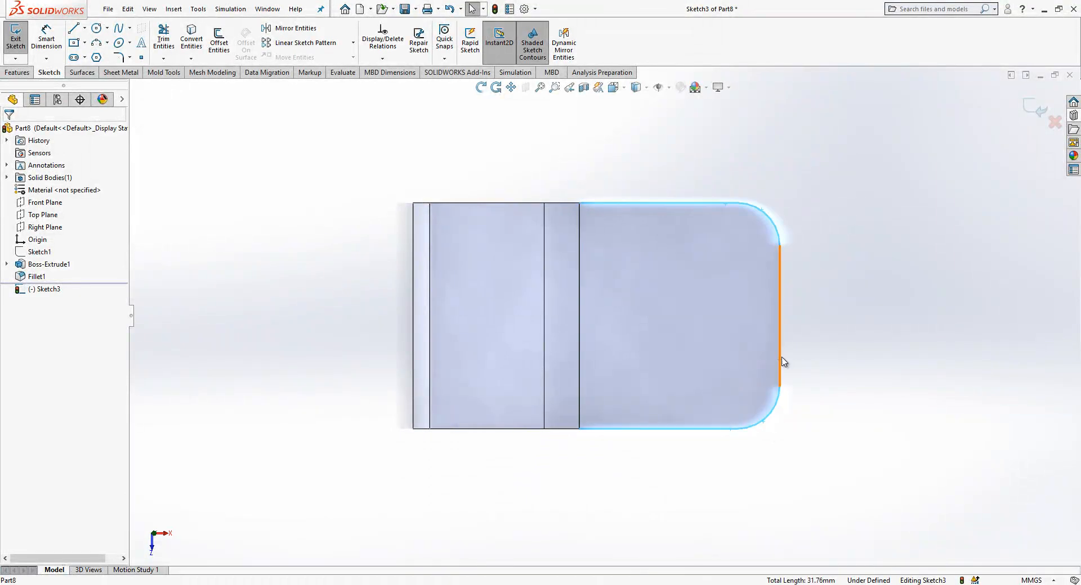
left_click(780, 353, "ctrl")
left_click(219, 40)
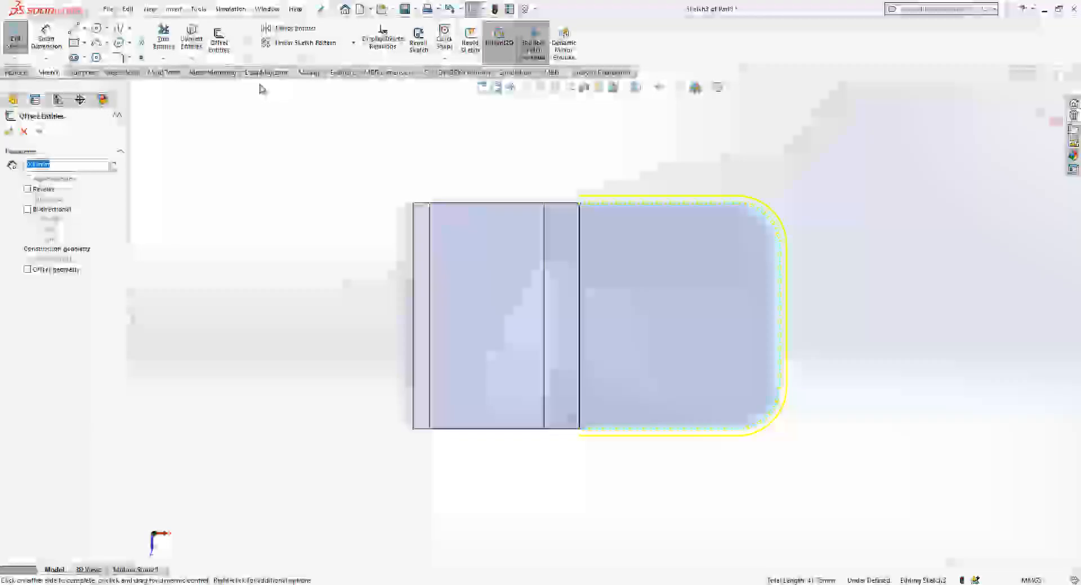
left_click(45, 192)
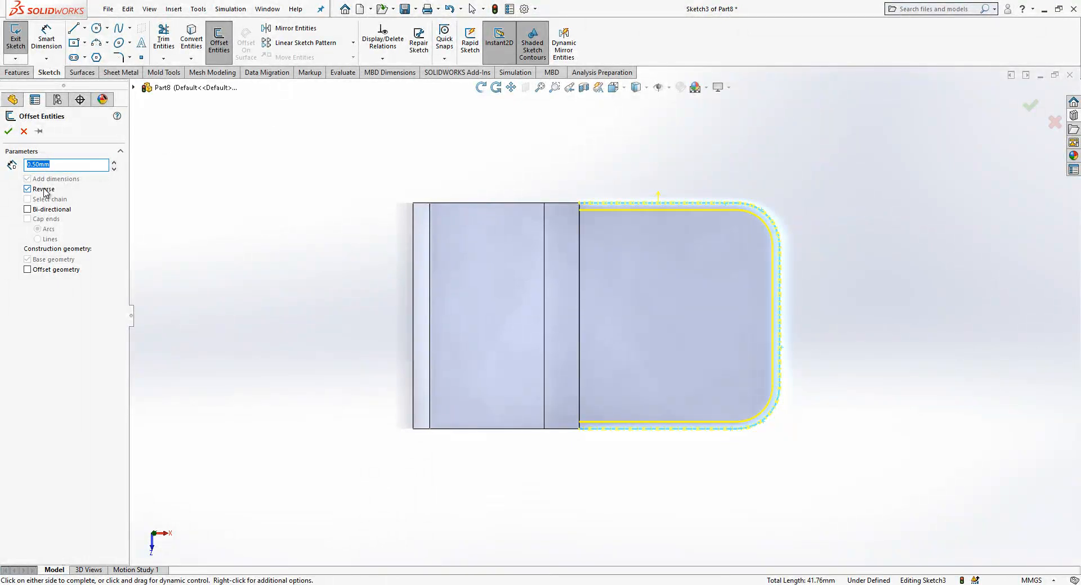
key("Return")
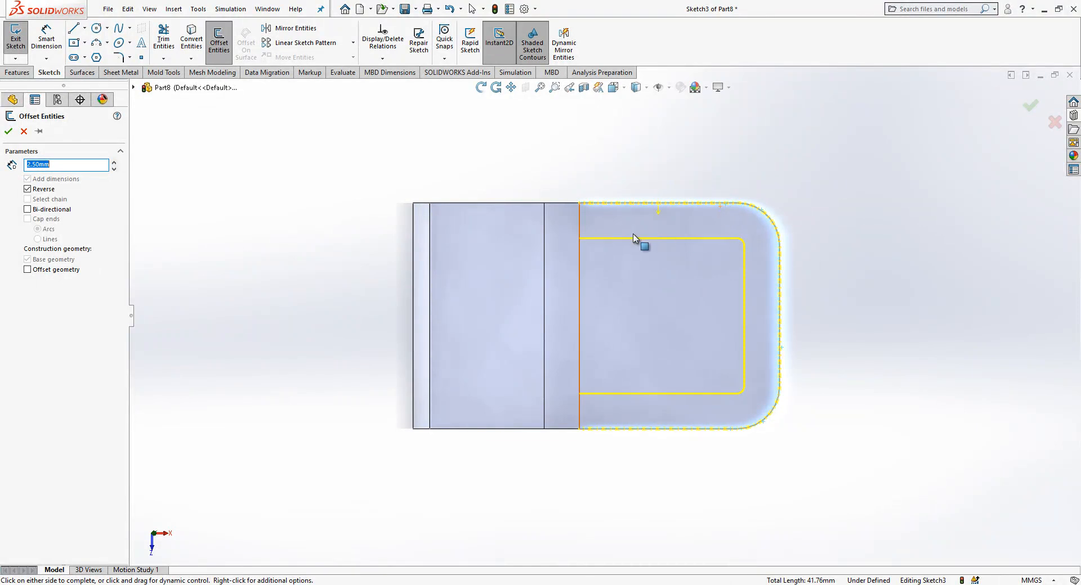
left_click(7, 131)
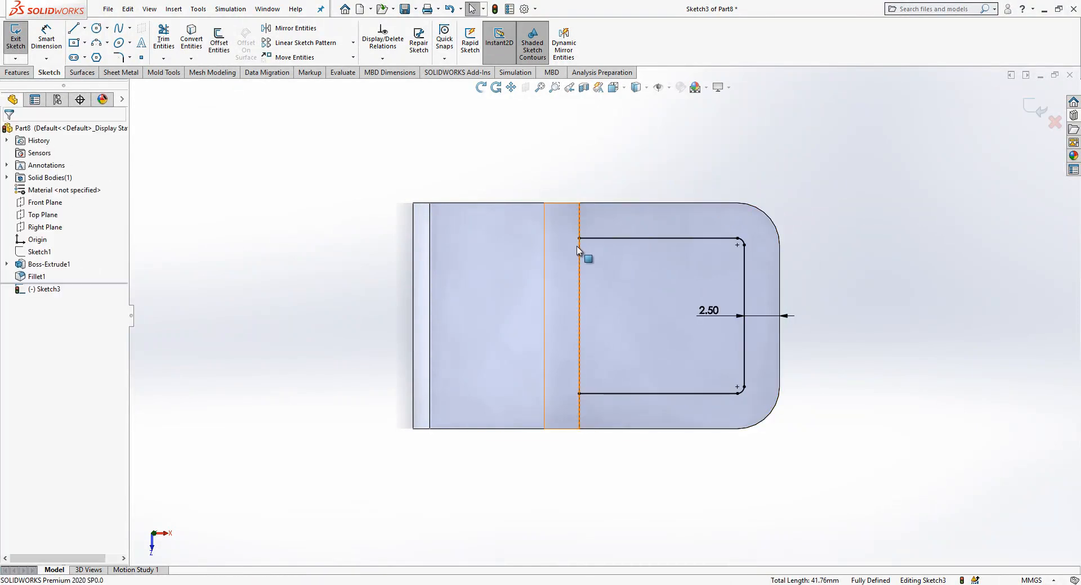
Extend both offset side lines past the block's square end, close the profile with a vertical line, and finish the sketch.
left_click_drag(579, 238, 362, 239)
key("Escape")
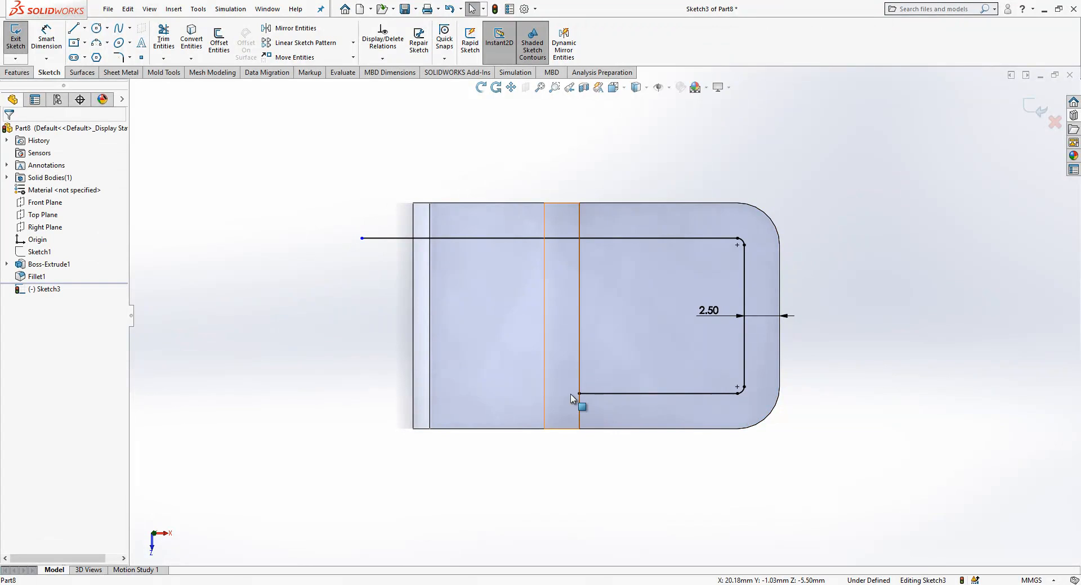
left_click_drag(579, 394, 378, 393)
key("Escape")
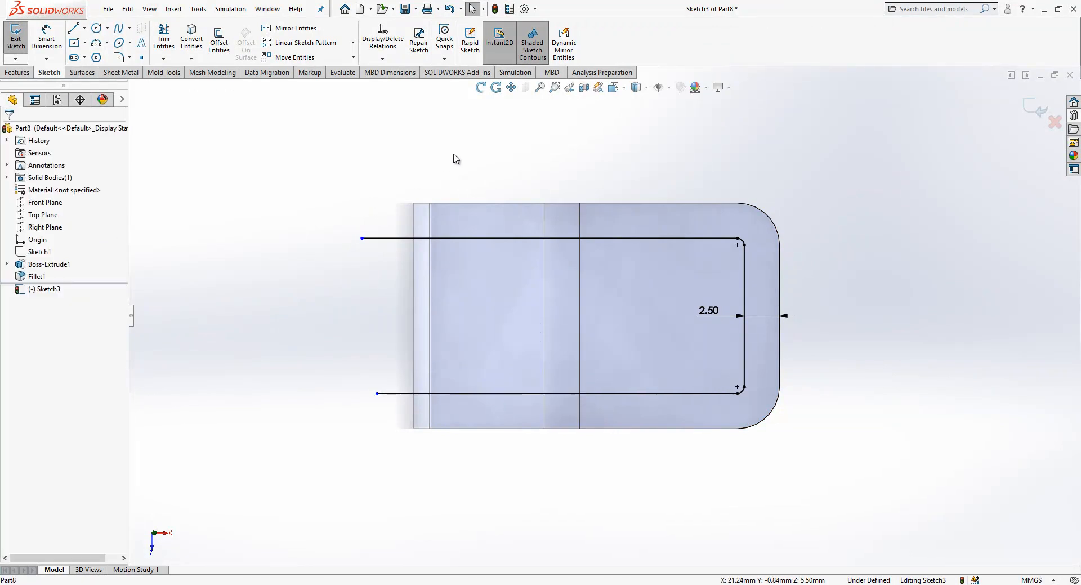
key("l")
left_click(362, 238)
left_click(377, 393)
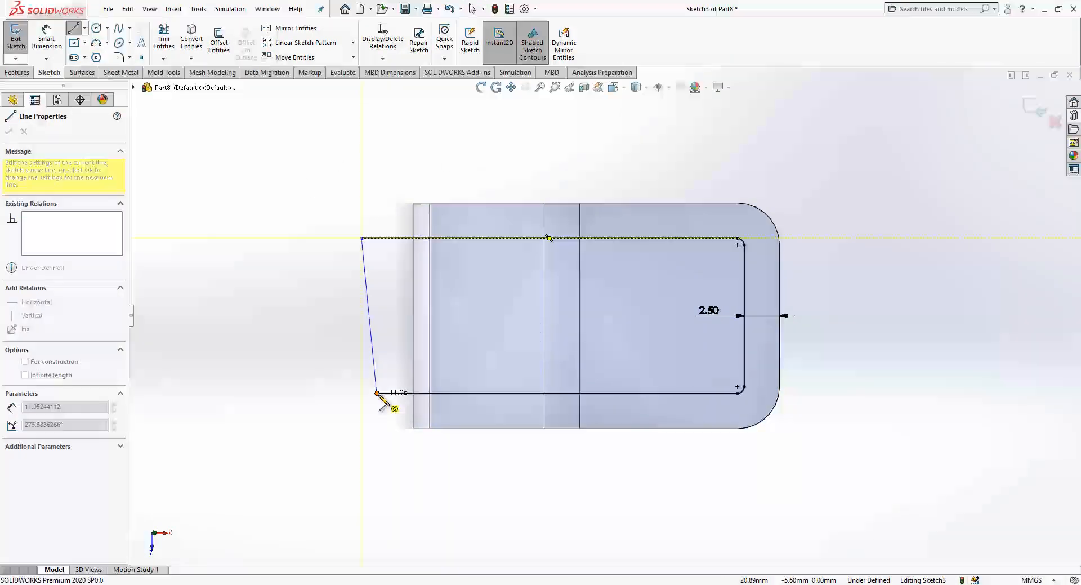
key("Escape")
left_click(369, 280)
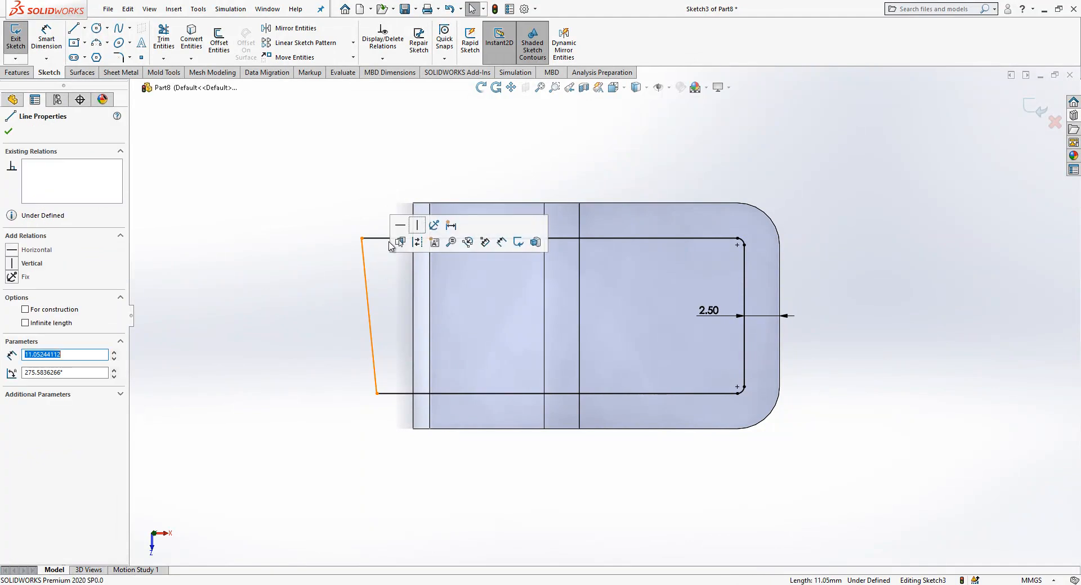
left_click(416, 222)
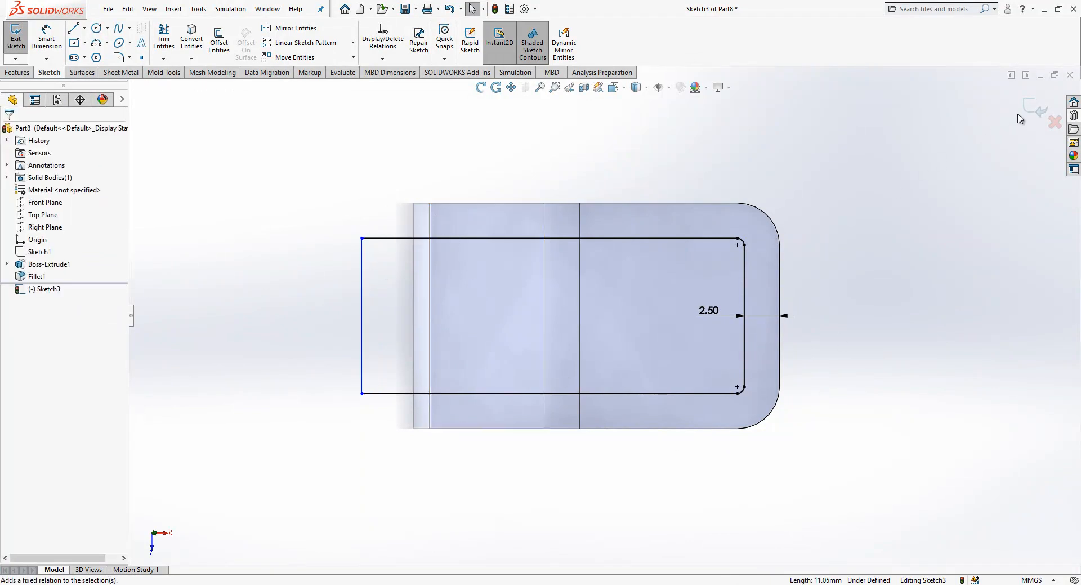
left_click(1036, 108)
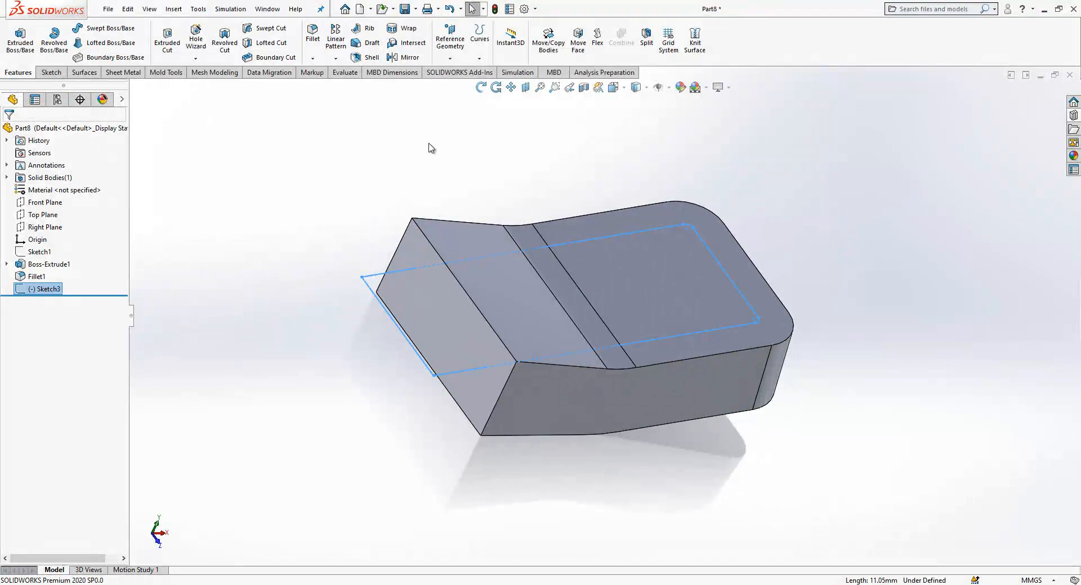
Extrude-cut the closed profile with the Through All - Both end condition to form a U-shaped part.
left_click(168, 39)
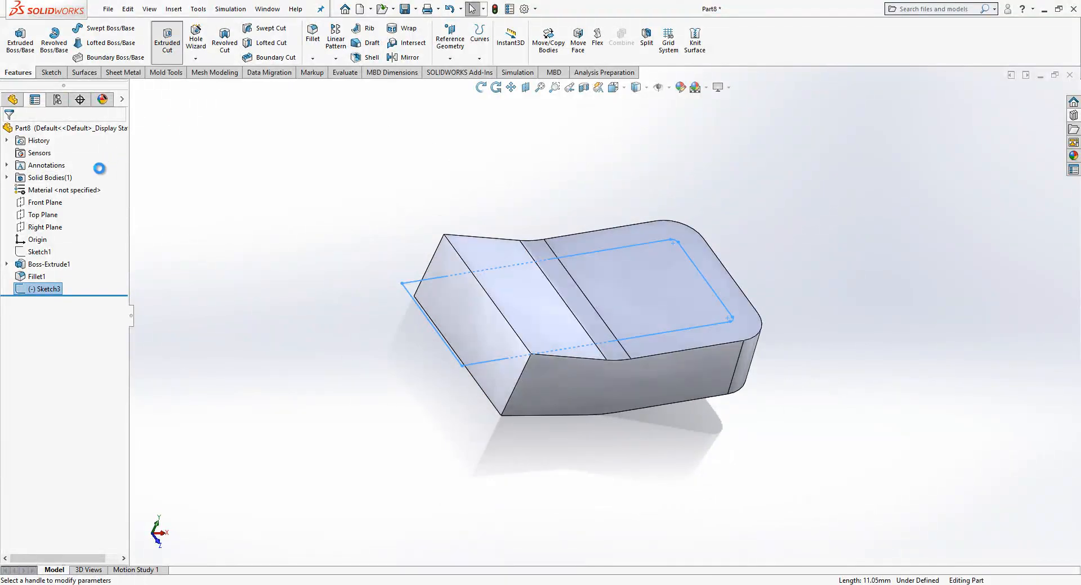
left_click(63, 201)
left_click(55, 224)
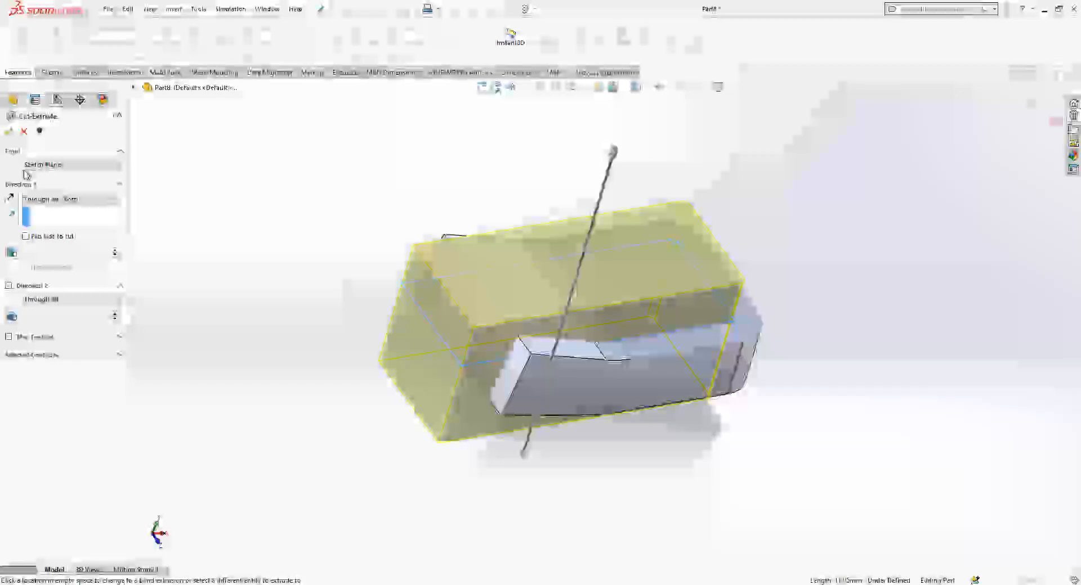
left_click(9, 132)
Fillet the inner and outer long edges on the upper and lower sides of the U-shaped part with a 0.5 mm radius.
left_click(360, 211)
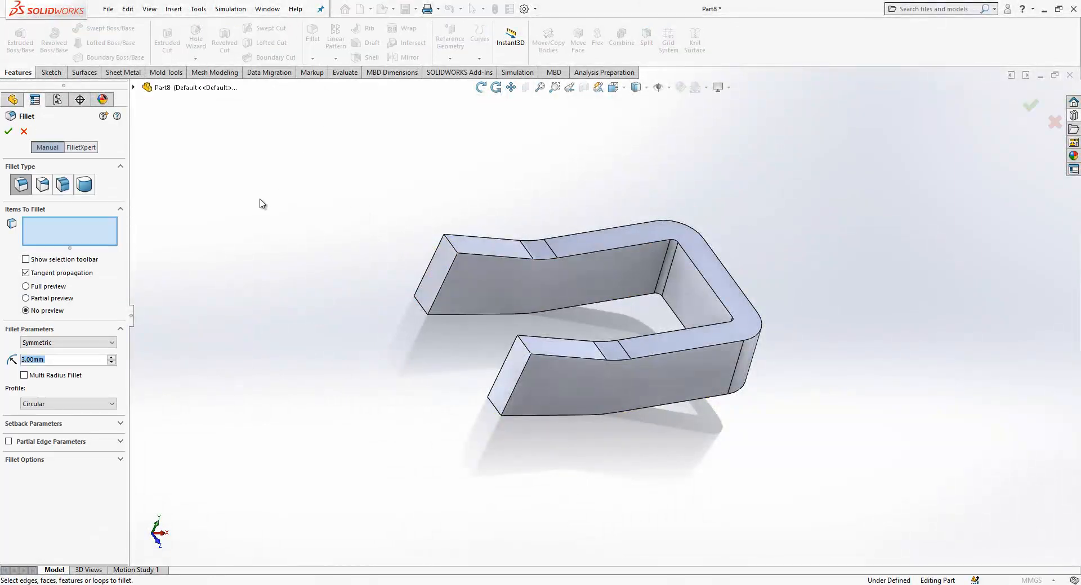
type("0.")
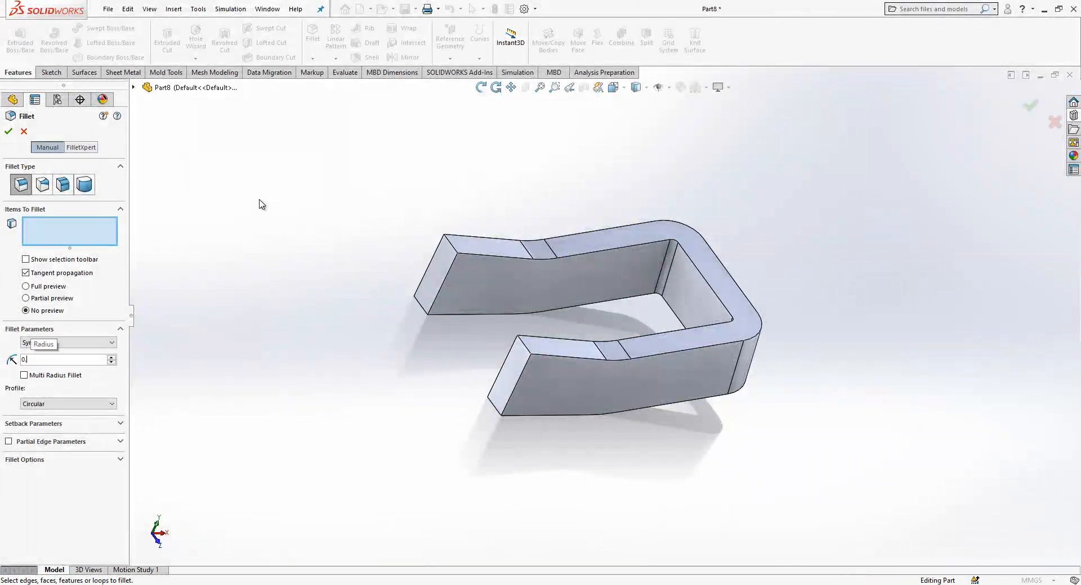
type("5")
key("Return")
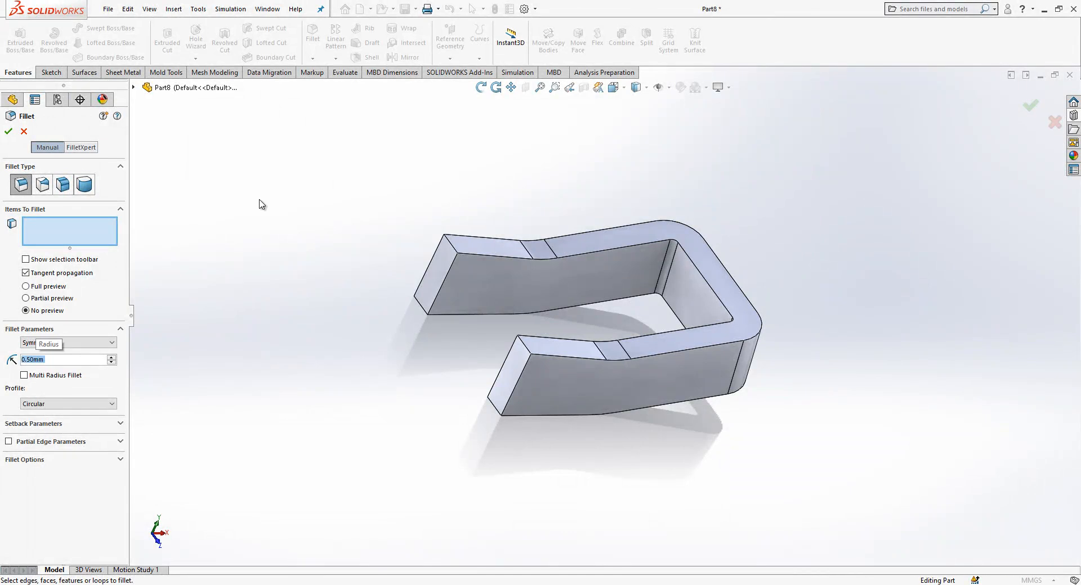
left_click(483, 258)
left_click(498, 304)
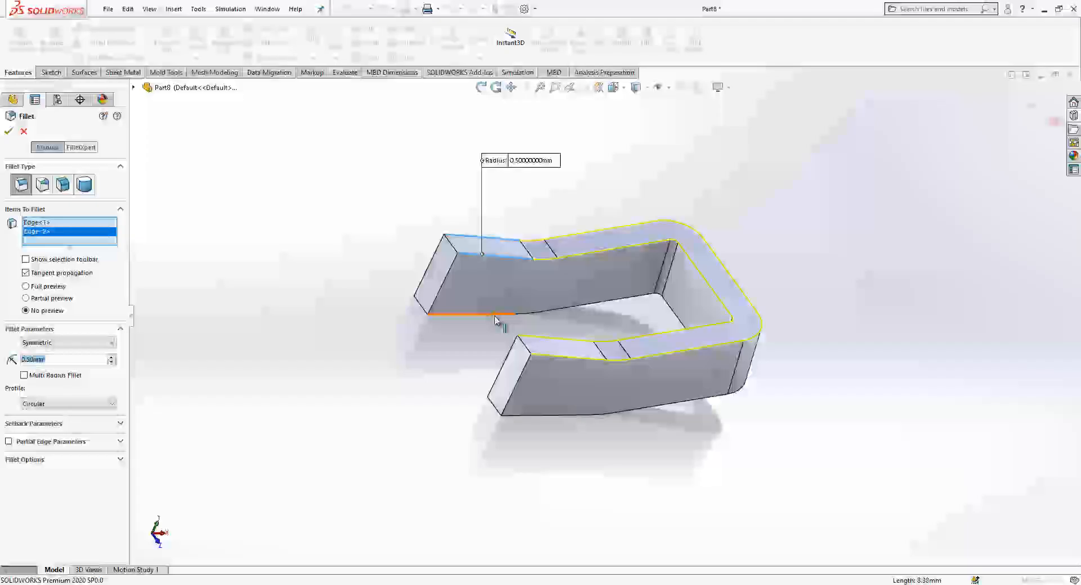
left_click(549, 398)
left_click(551, 418)
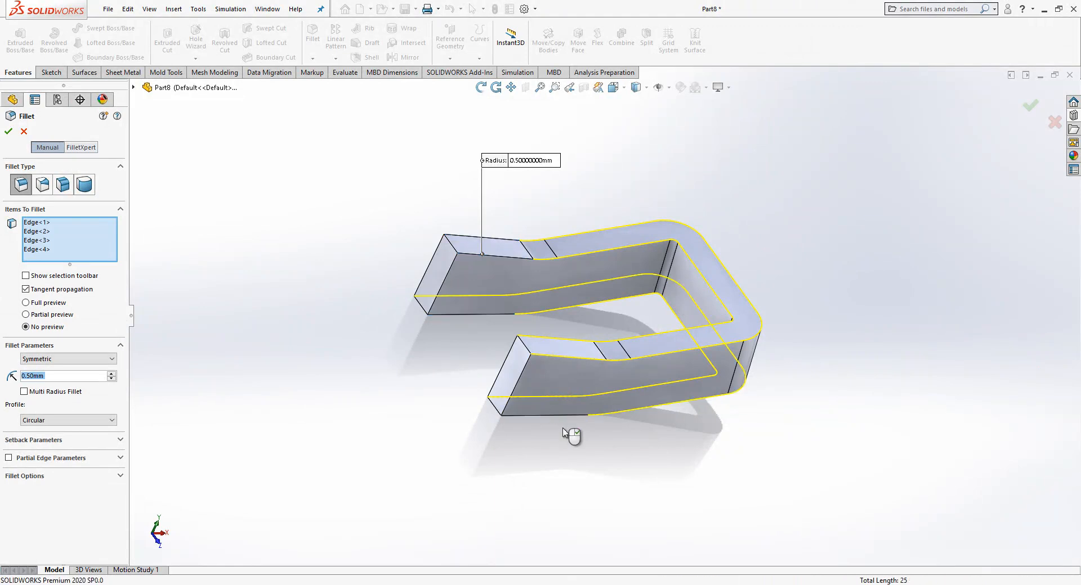
key("Return")
Shell the U-shaped part to a 0.5 mm wall thickness, removing the end faces of both legs.
middle_click_drag(673, 344, 436, 145)
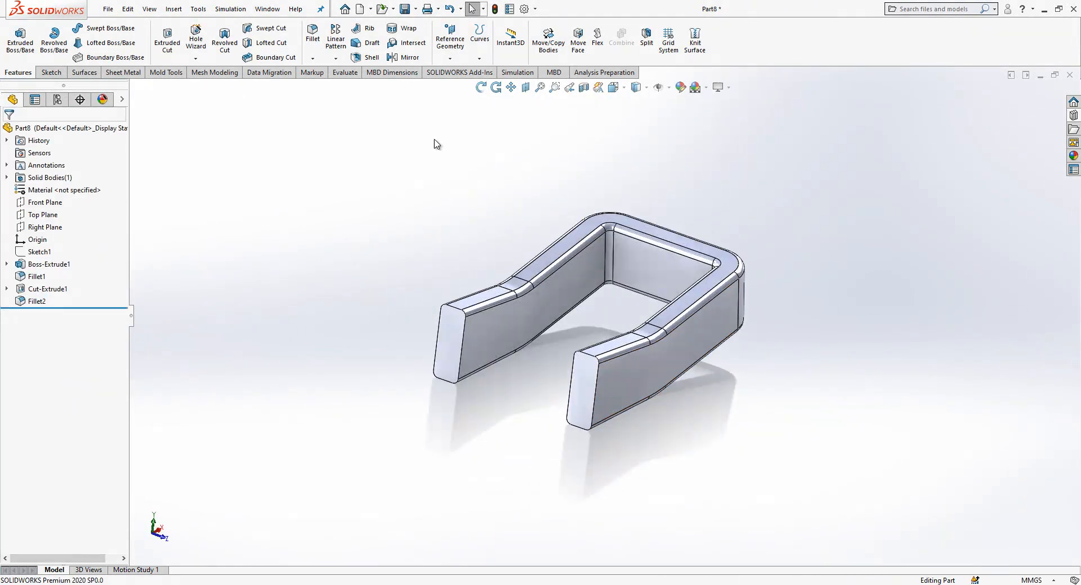
left_click(369, 57)
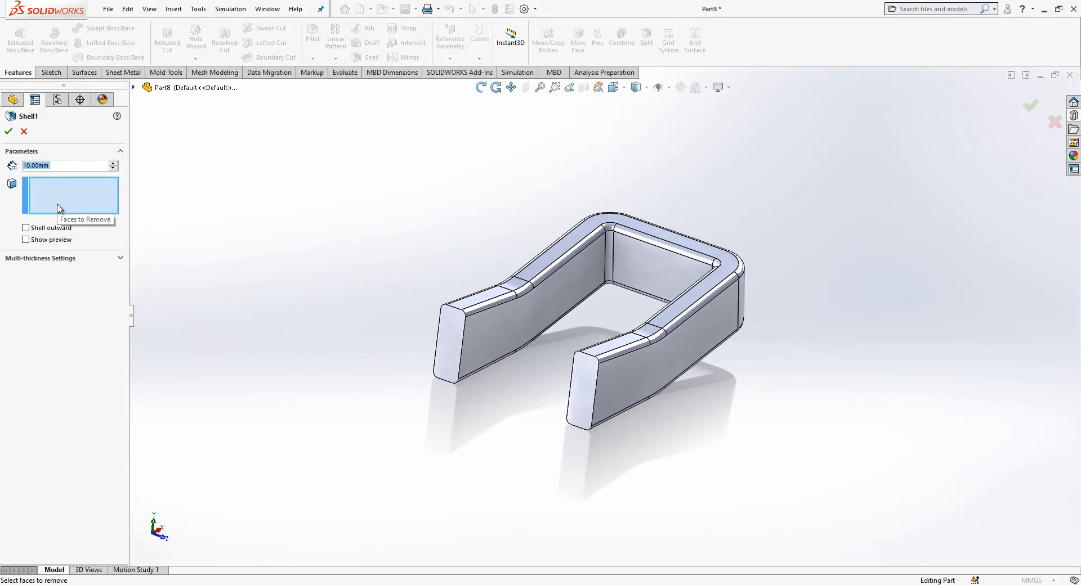
type("0.5")
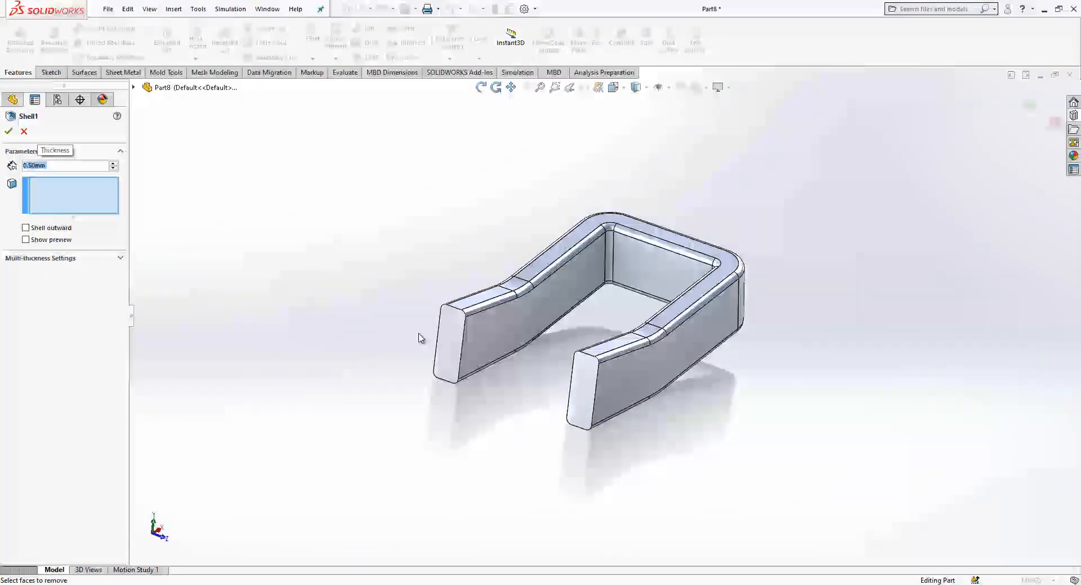
left_click(445, 341)
left_click(580, 382)
key("Return")
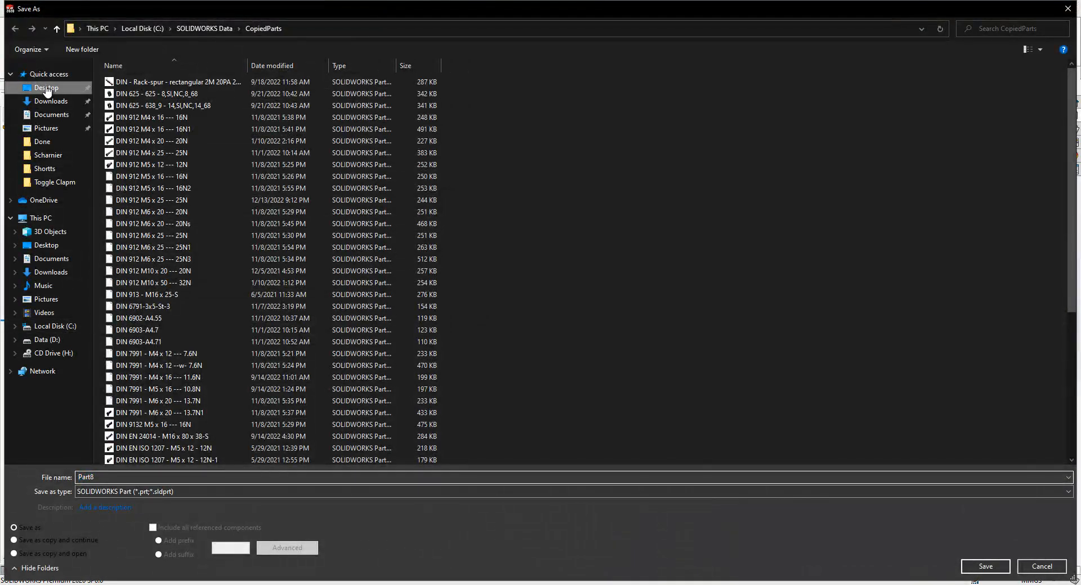
Save the part to the Desktop under the file name Part8.
left_click(47, 90)
left_click(330, 479)
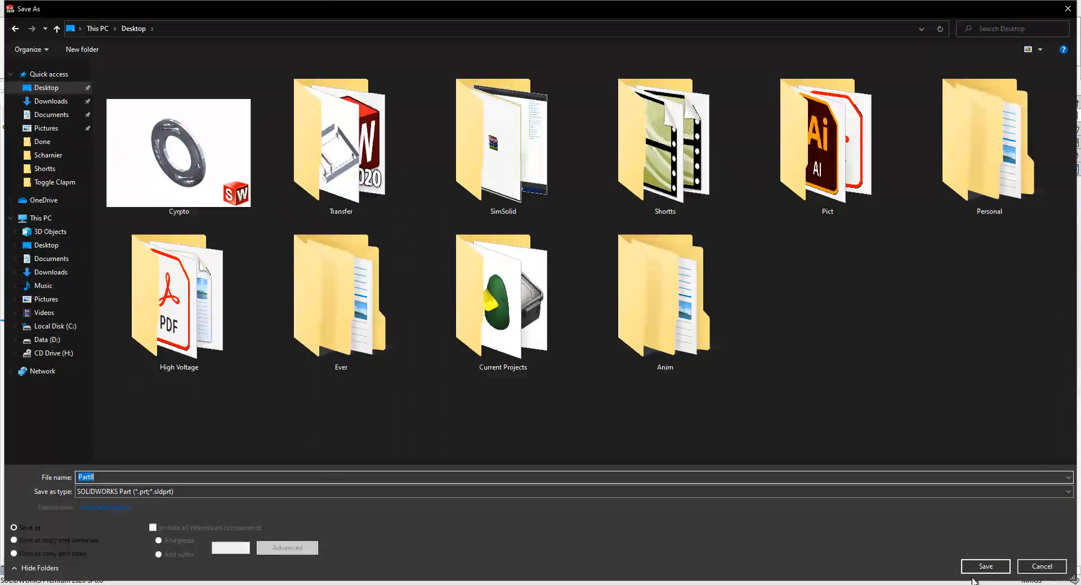
left_click(982, 569)
Switch to the Toggle Clamps assembly and insert Part8 beyond the end of the lever.
left_click(268, 9)
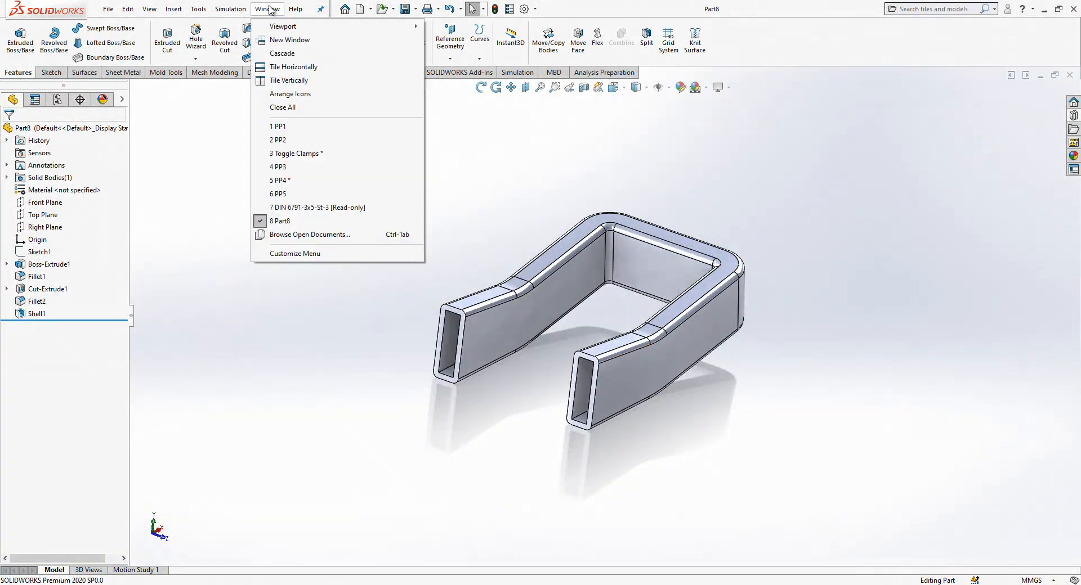
left_click(296, 153)
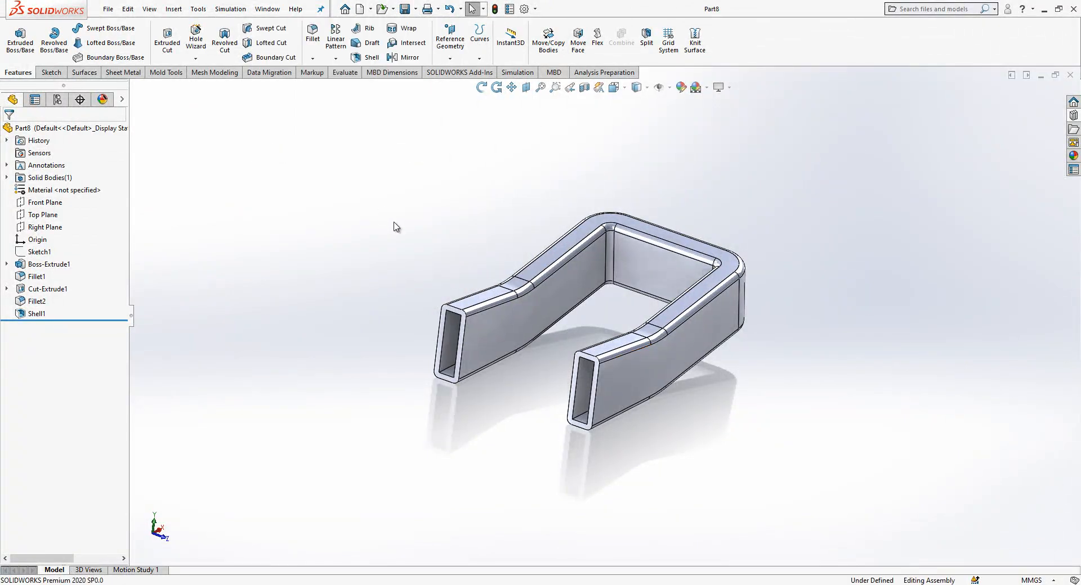
scroll(393, 225, "up", 4)
left_click(24, 72)
left_click(62, 36)
left_click(57, 268)
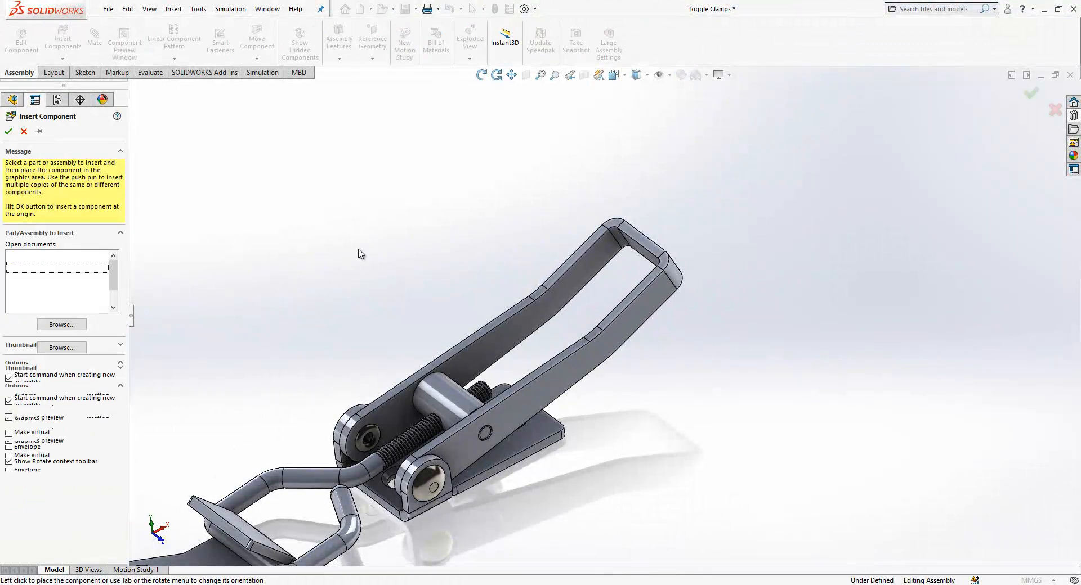
left_click(805, 163)
Add a 0.5 mm distance mate between the upper face of the U-shaped cover and the upper face of the lever's end.
scroll(783, 177, "down", 3)
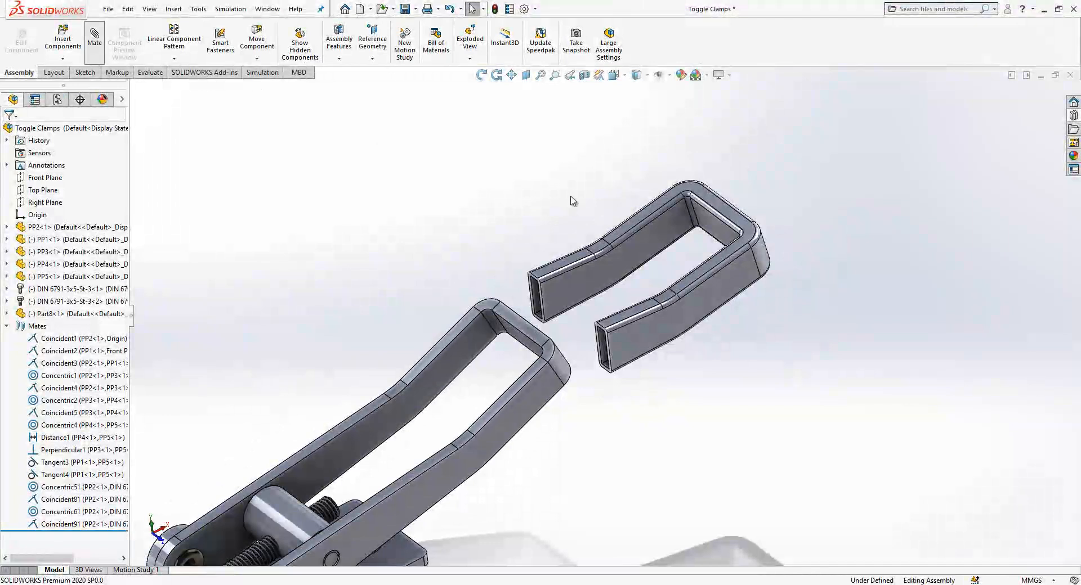
middle_click_drag(693, 225, 695, 227)
scroll(695, 225, "up", 1)
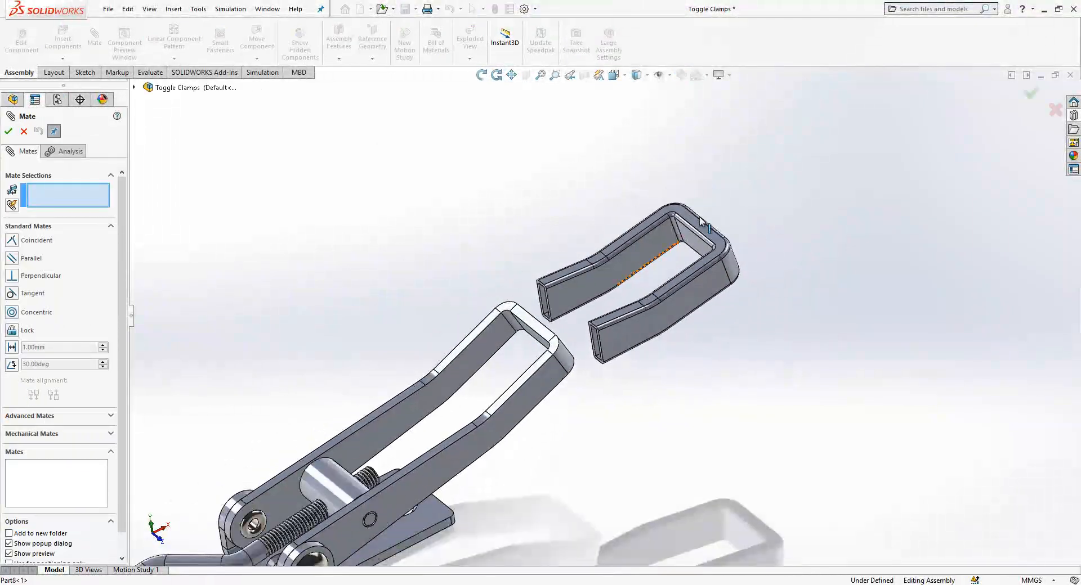
left_click(696, 228)
left_click(544, 336)
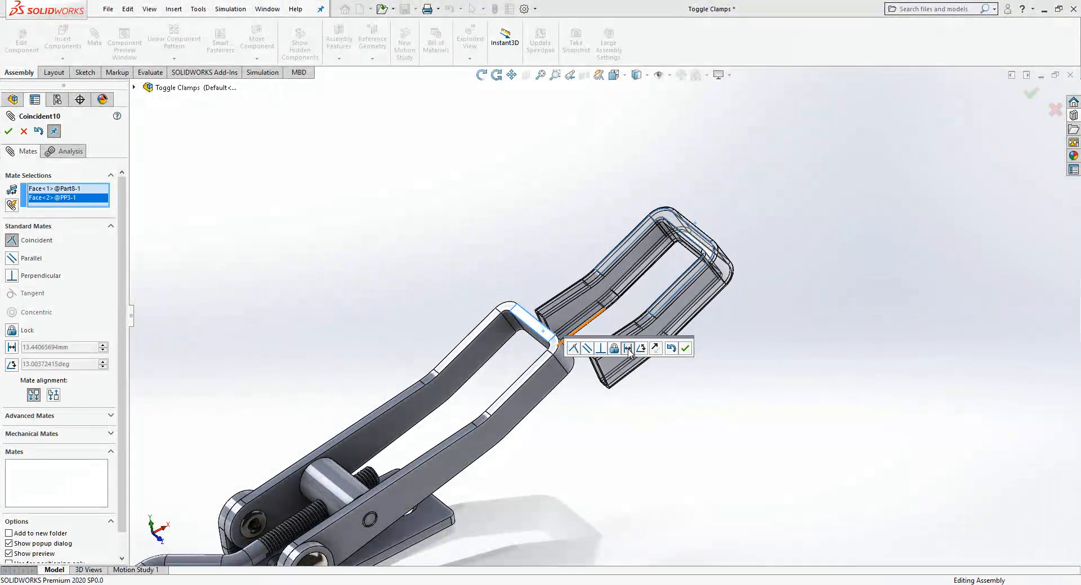
left_click(629, 352)
type("70")
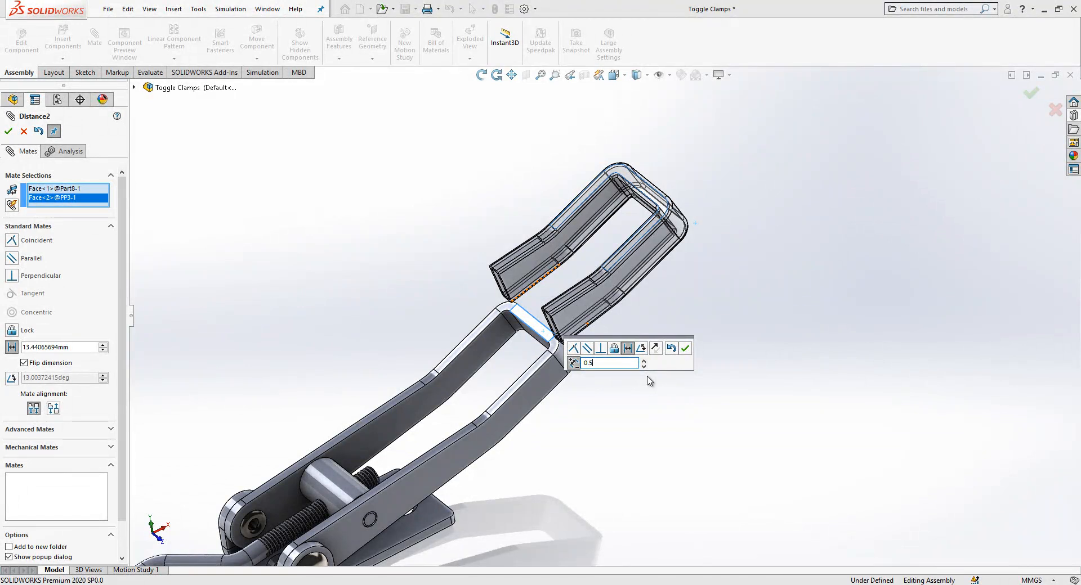
key("Return")
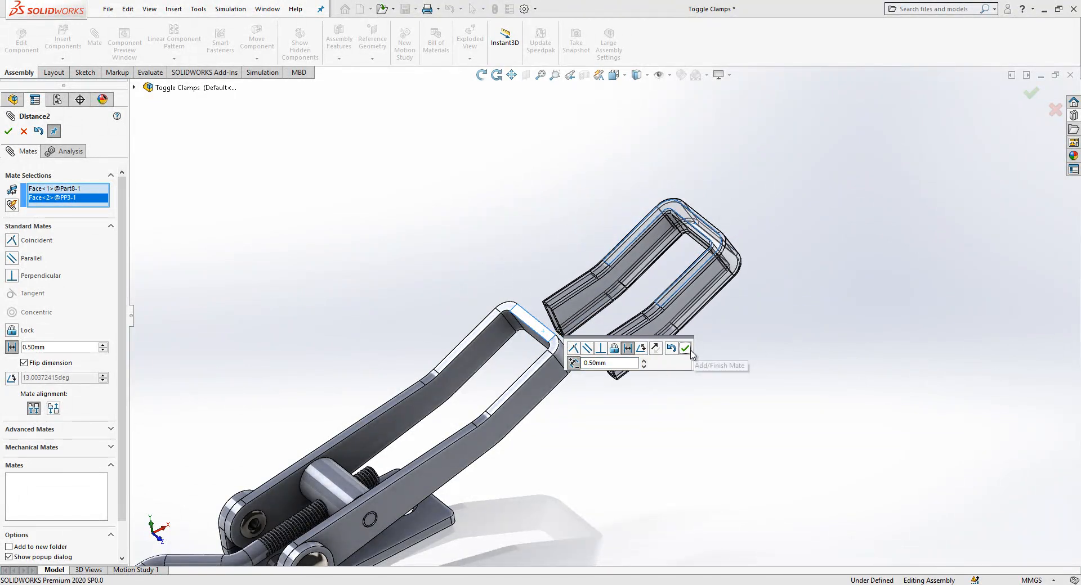
left_click(690, 353)
Add a 0.5 mm distance mate between the outer side faces of the cover leg and the matching lever arm.
left_click(678, 307)
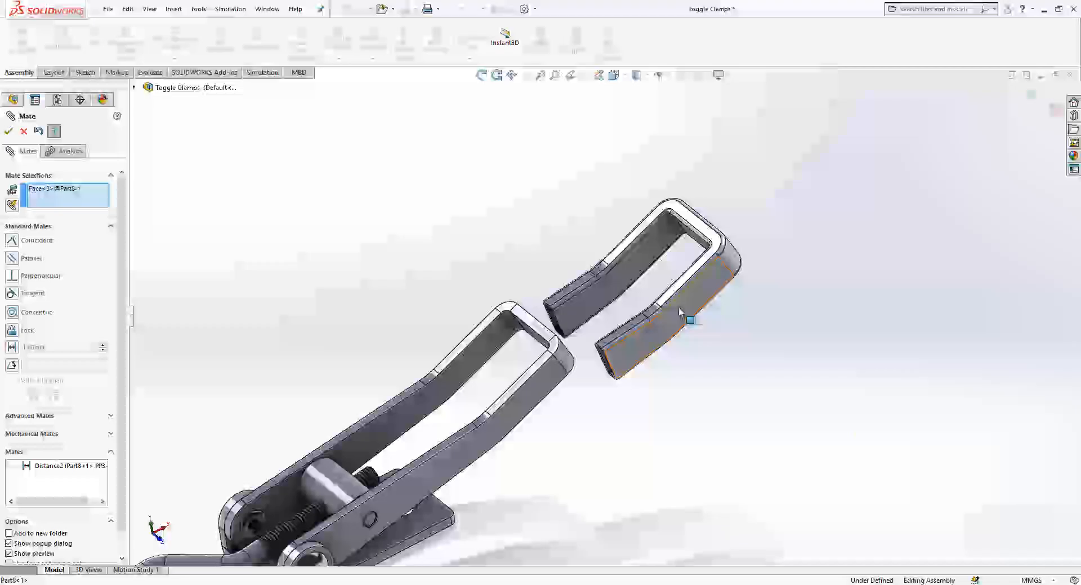
left_click(546, 382)
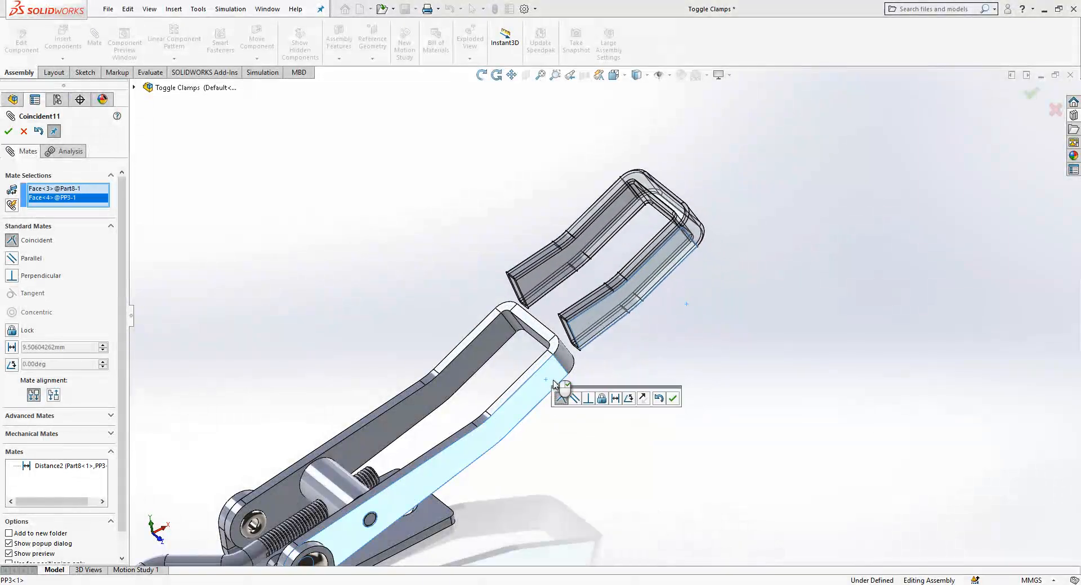
left_click(615, 399)
type("0.5")
key("Return")
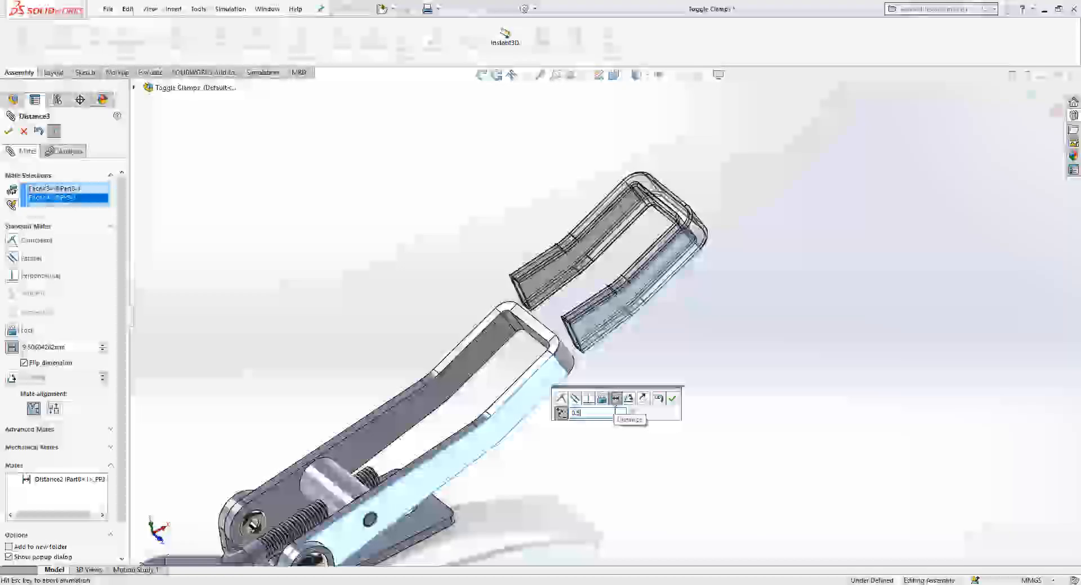
Mate the cover's outer end face at a 0.5 mm distance from the lever's end face.
middle_click_drag(696, 365, 642, 243)
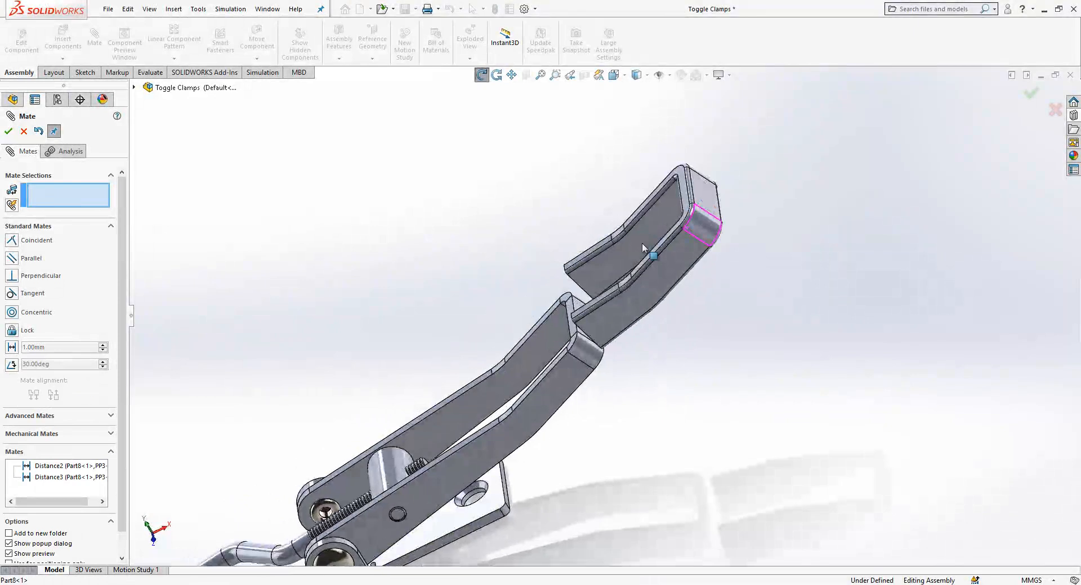
left_click(625, 282)
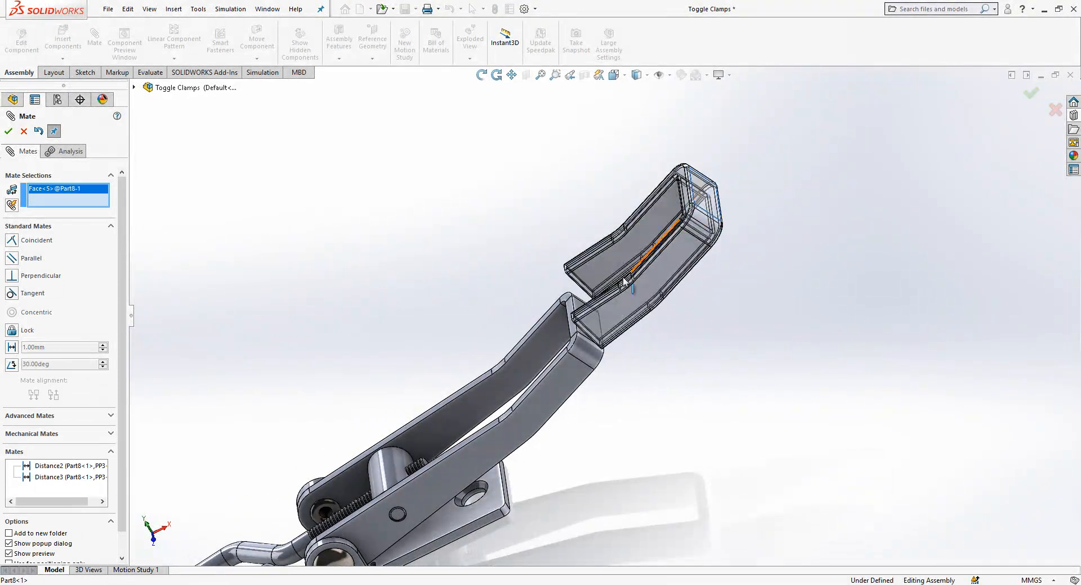
left_click(583, 310)
left_click(653, 280)
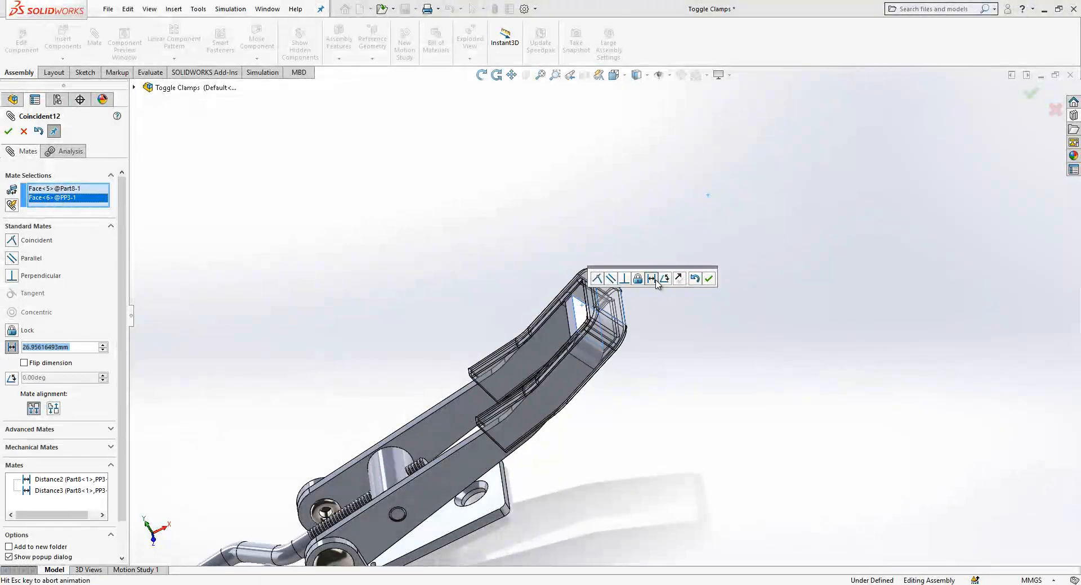
type("0.5")
key("Return")
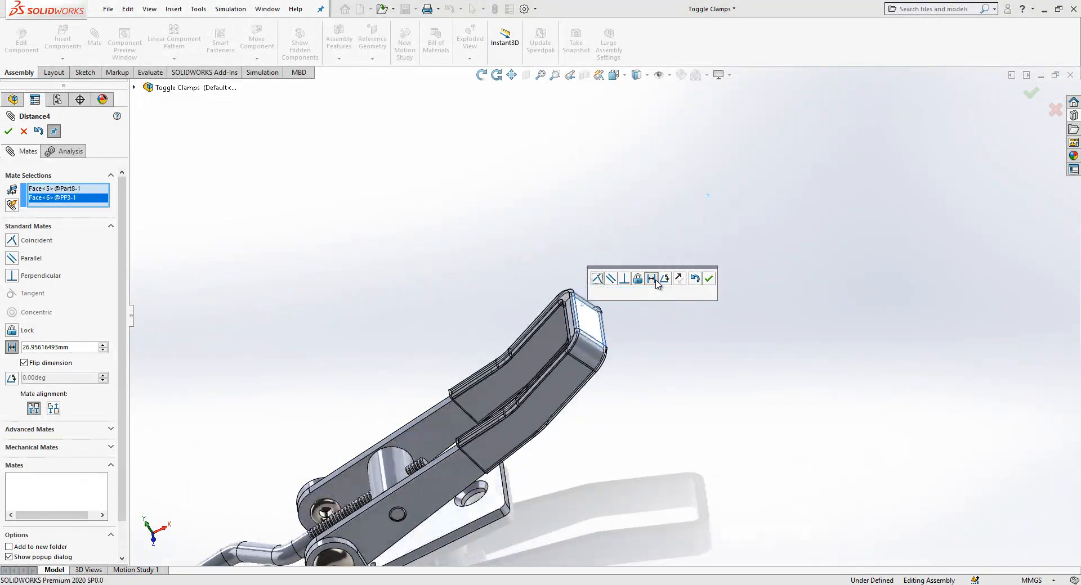
left_click(708, 284)
Apply a red colour to the Part8 cover at part document level.
scroll(520, 399, "down", 3)
middle_click_drag(526, 399, 551, 316)
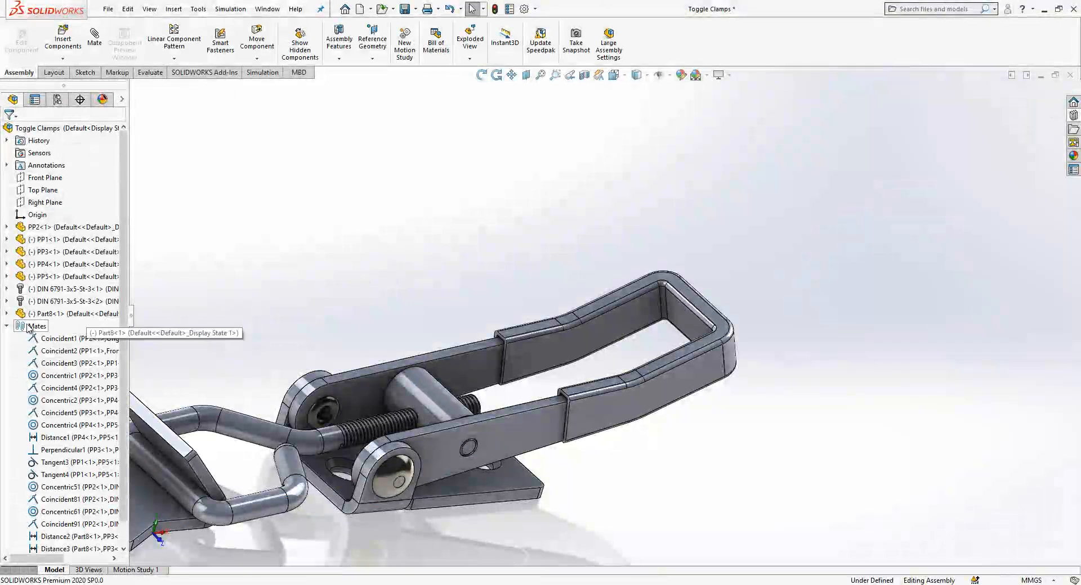
left_click(56, 317)
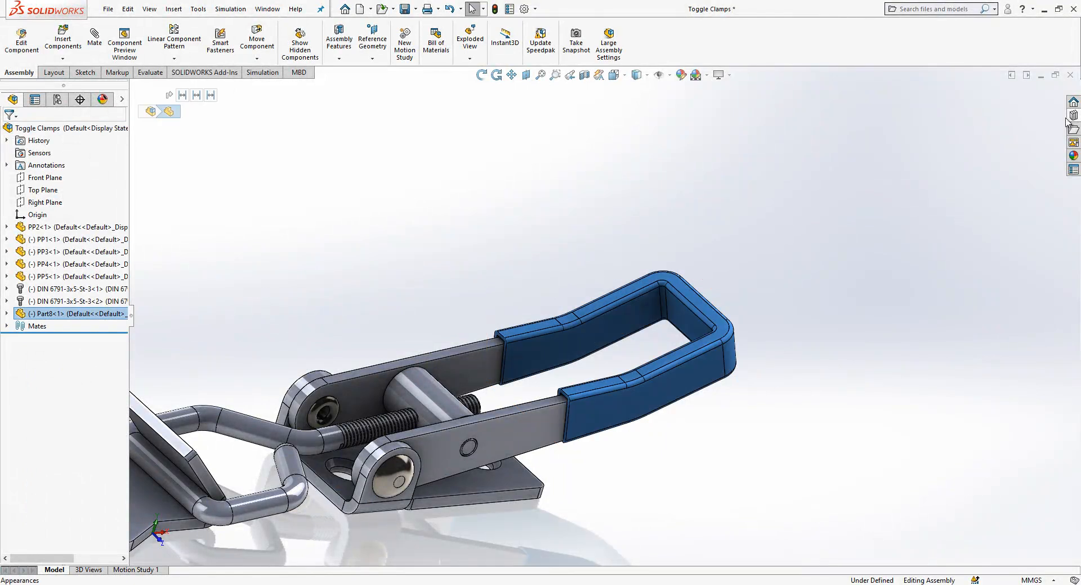
left_click(1072, 158)
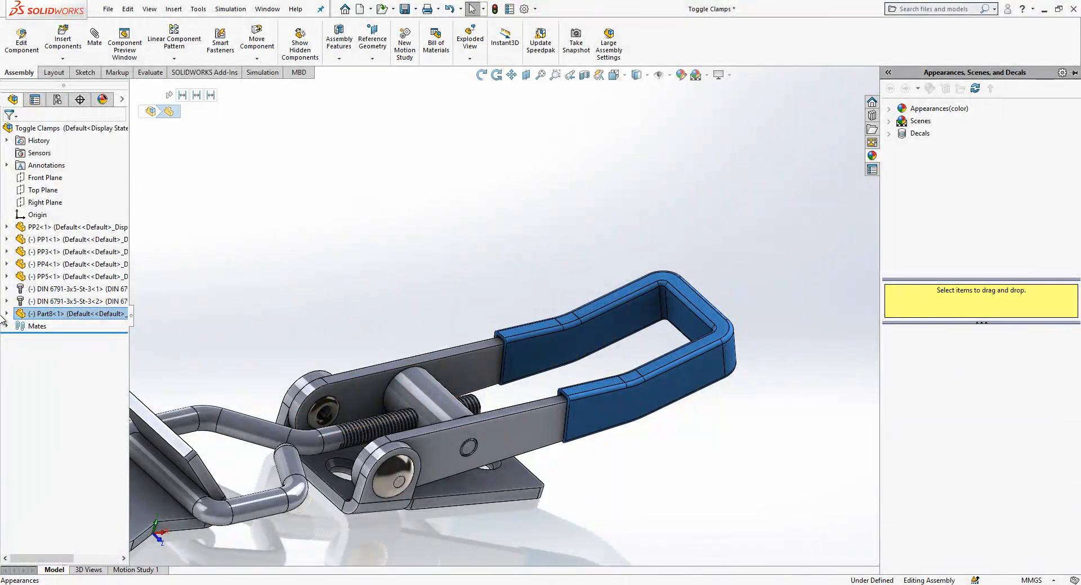
right_click(41, 319)
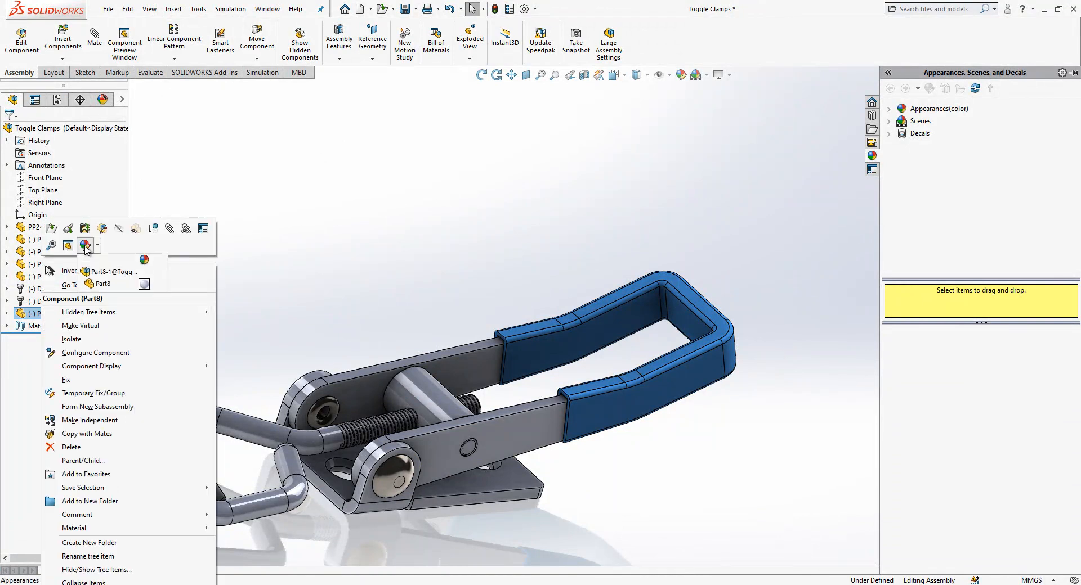
left_click(103, 283)
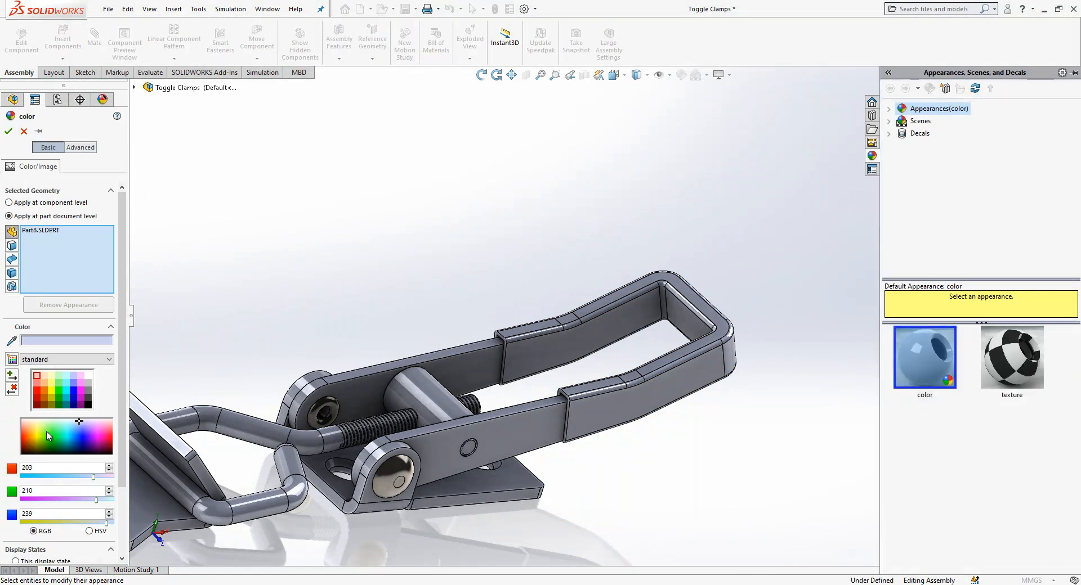
left_click(38, 392)
key("Return")
Examine from several sides how the red cover fits around both arms of the lever.
middle_click_drag(504, 245, 563, 325)
scroll(573, 317, "down", 3)
middle_click_drag(652, 268, 604, 226)
scroll(603, 226, "up", 3)
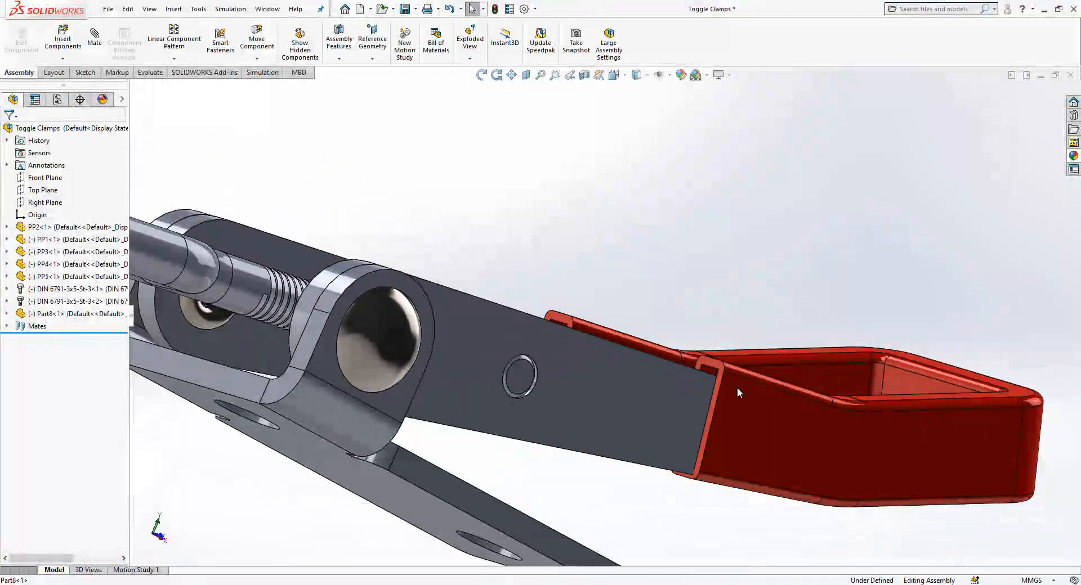
scroll(775, 416, "down", 2)
left_click_drag(775, 416, 707, 332)
scroll(690, 206, "up", 3)
middle_click_drag(692, 210, 512, 260)
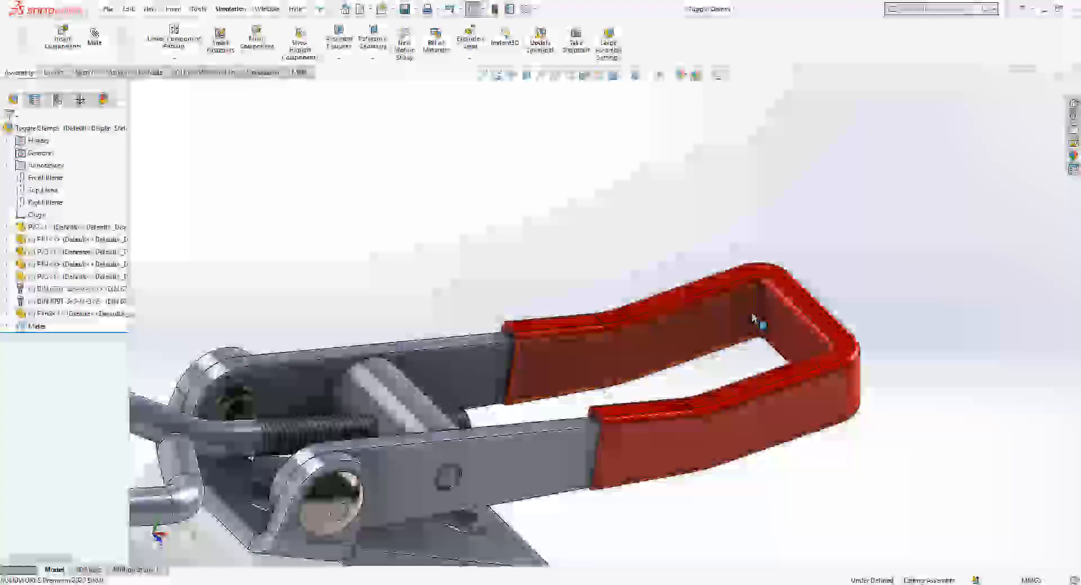
Section the assembly along the Front Plane, inspect how the cover encloses the lever, and turn the section view off.
left_click(769, 326)
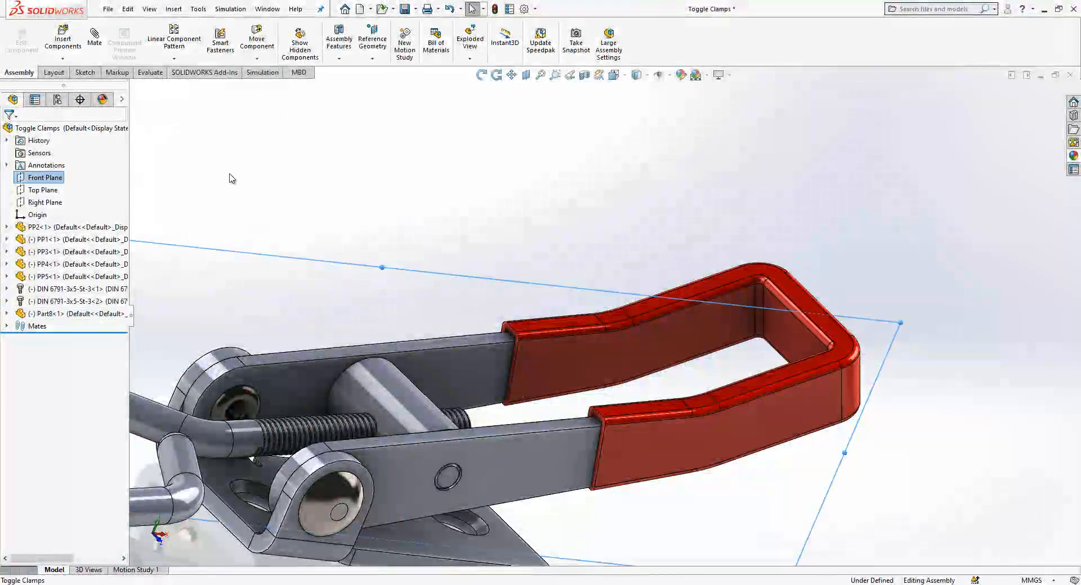
left_click(586, 78)
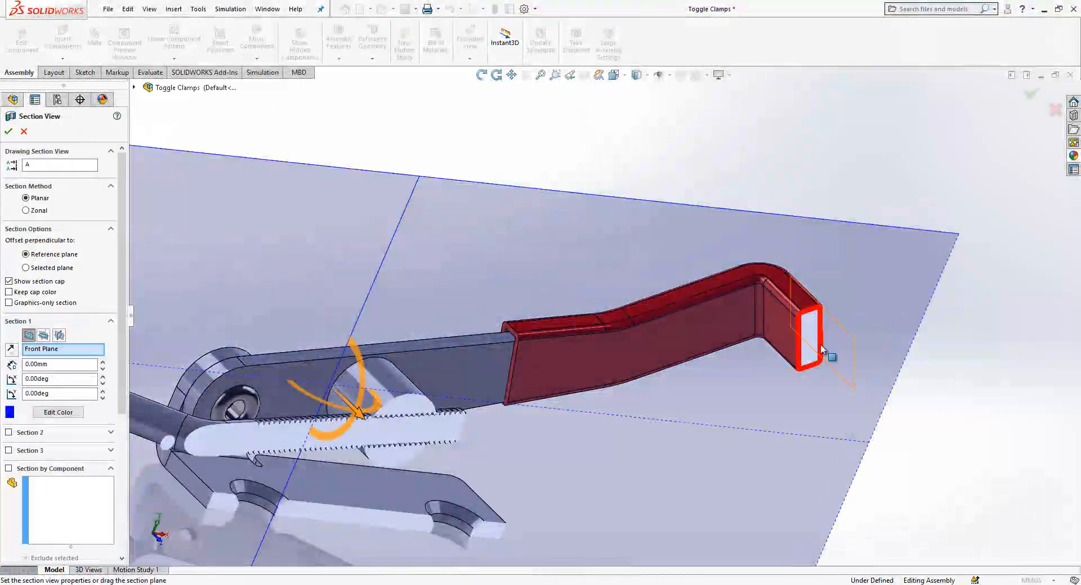
key("Return")
scroll(788, 332, "down", 5)
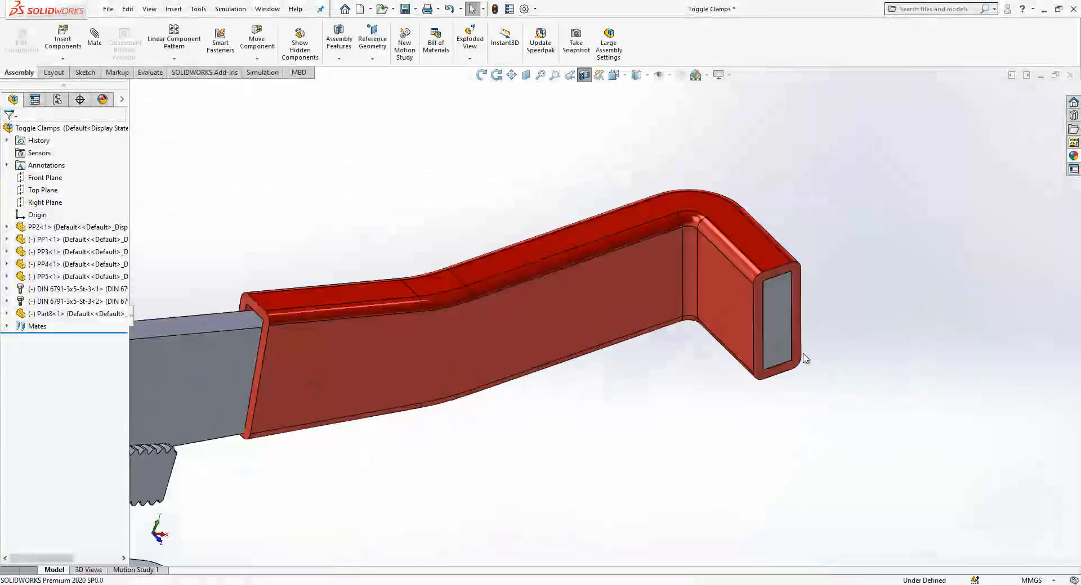
middle_click_drag(759, 306, 786, 294)
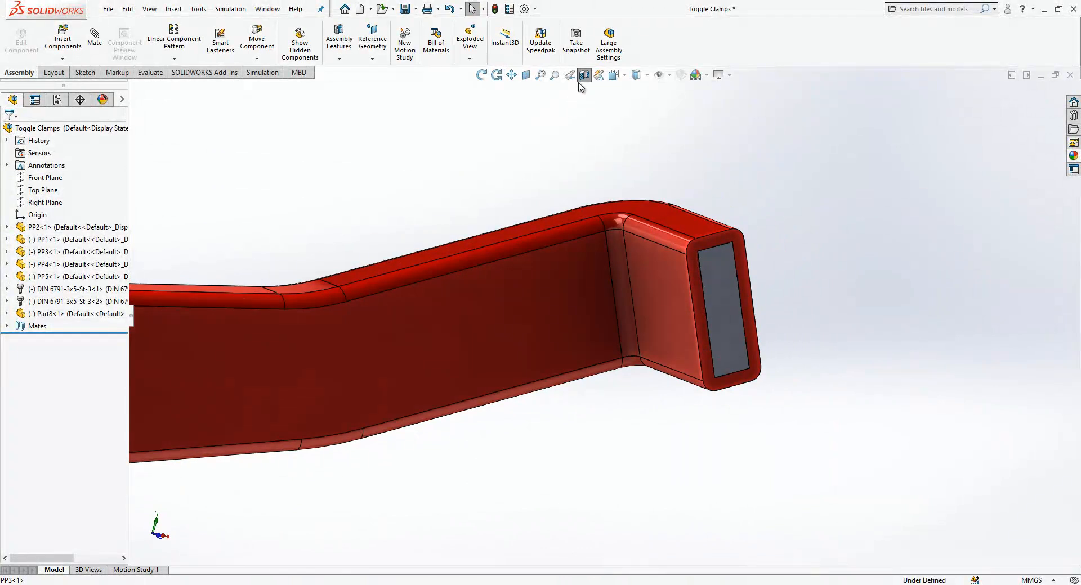
left_click(584, 80)
Inspect the open ends of the cover and swing the lever steeply upward by its red cover.
scroll(546, 333, "up", 3)
scroll(309, 319, "down", 3)
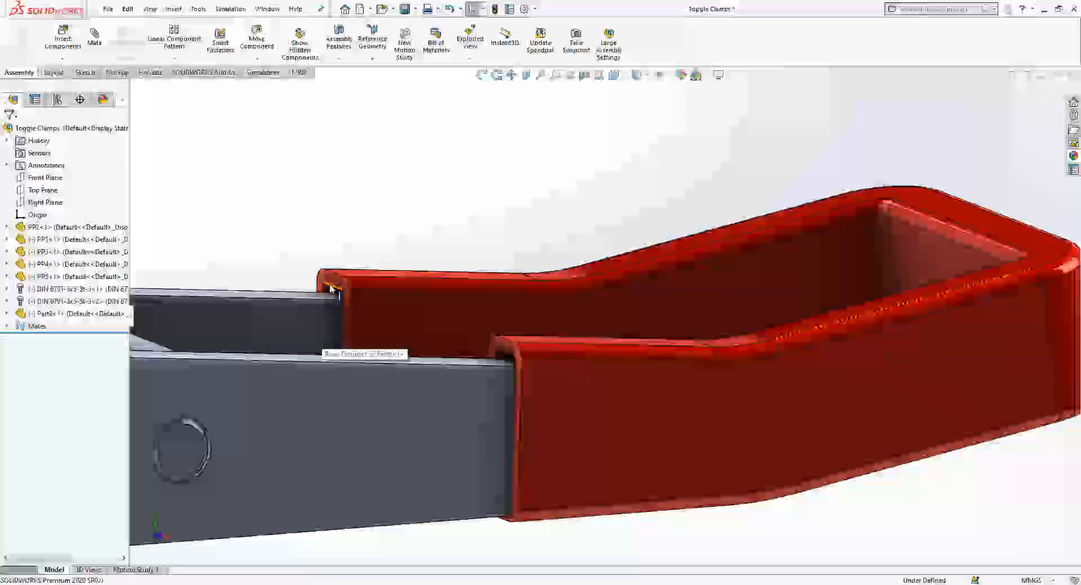
scroll(478, 362, "up", 4)
middle_click_drag(557, 379, 570, 443)
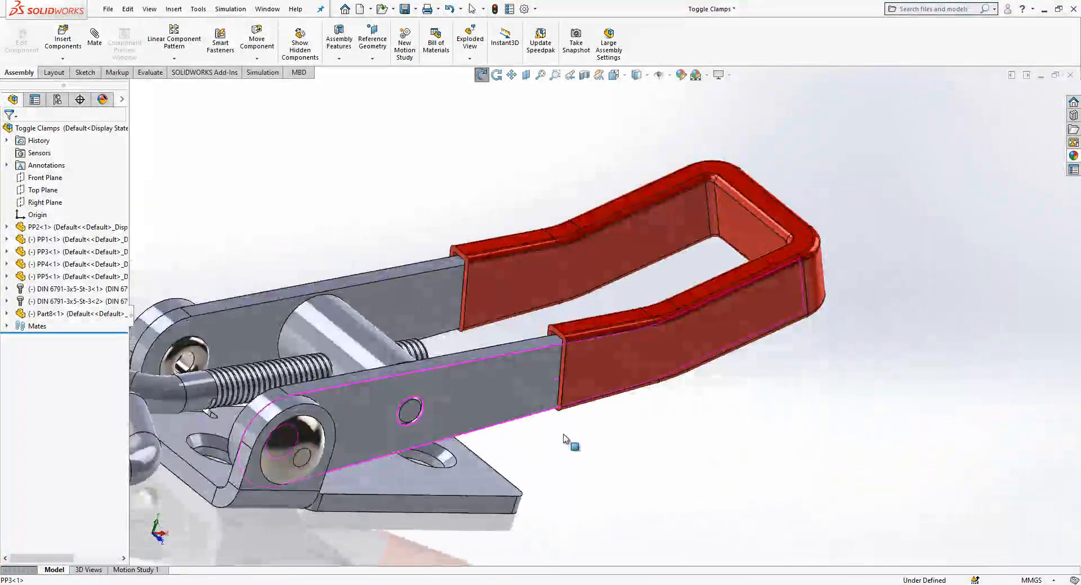
scroll(622, 360, "up", 4)
middle_click_drag(624, 360, 595, 350)
left_click_drag(623, 306, 537, 318)
mouse_move(538, 319)
middle_mouse_down()
mouse_move(596, 318)
mouse_move(550, 332)
middle_mouse_up()
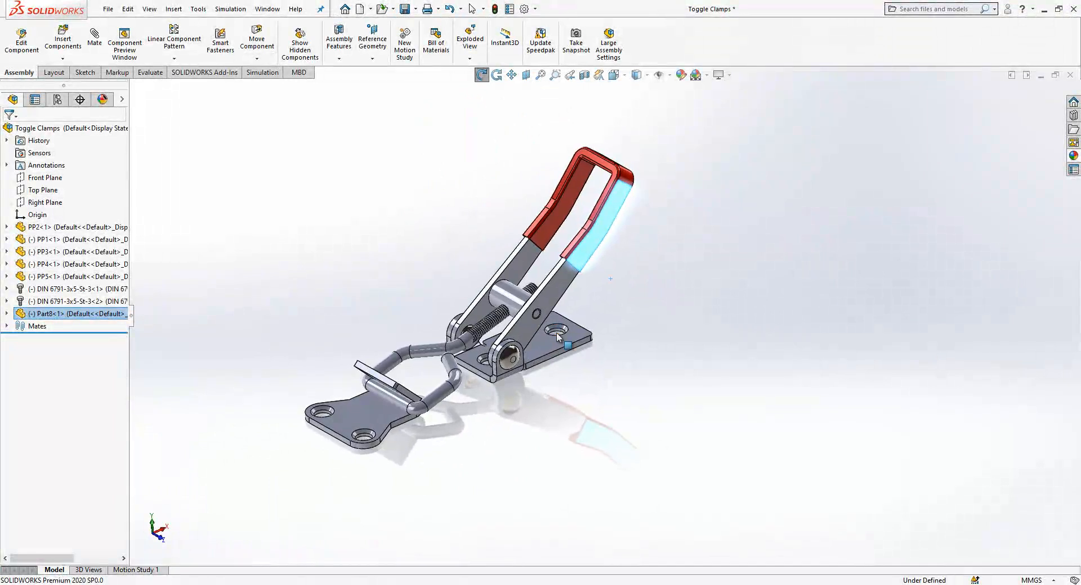